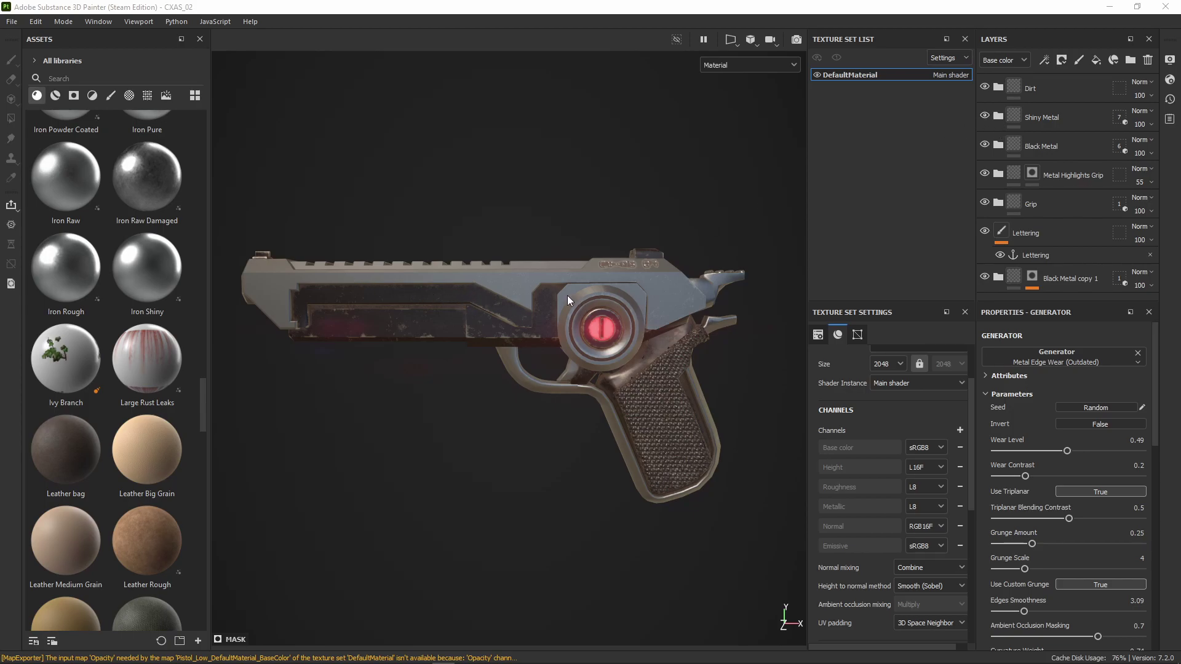
Step: Examine the output maps and packed channels of the Unreal Engine 4 (Packed) export template
mouse_move(533, 297)
alt+mouse_down()
mouse_move(510, 281)
mouse_move(519, 305)
mouse_move(561, 321)
mouse_move(530, 282)
alt+mouse_up()
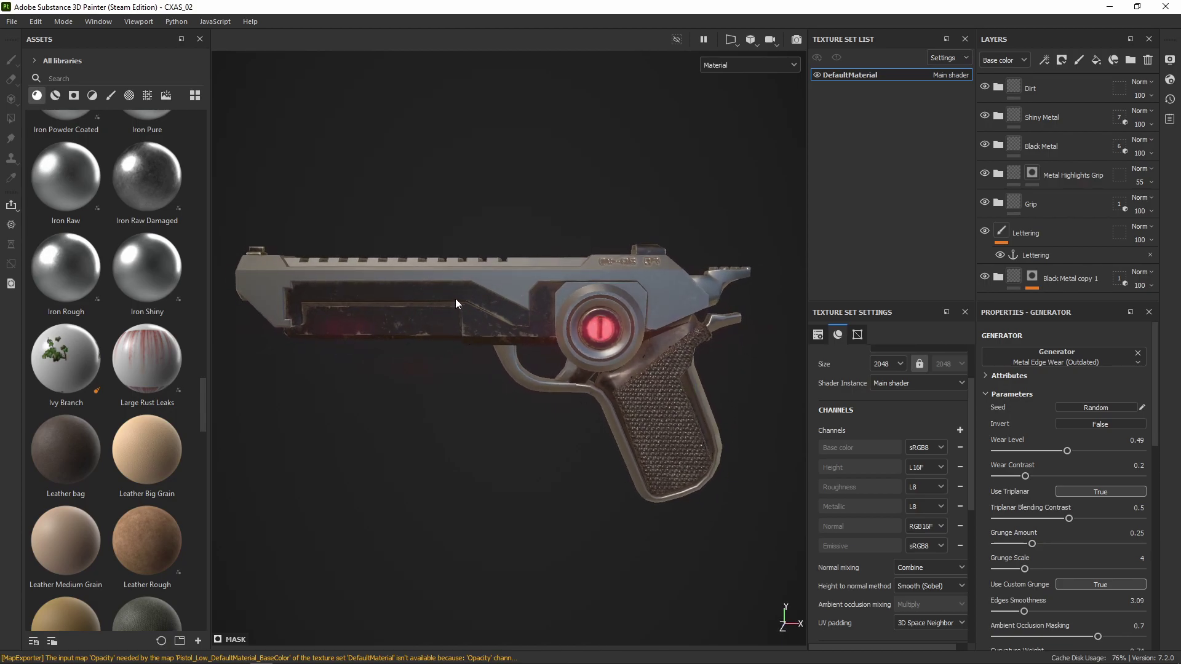
click(13, 22)
click(55, 226)
click(338, 131)
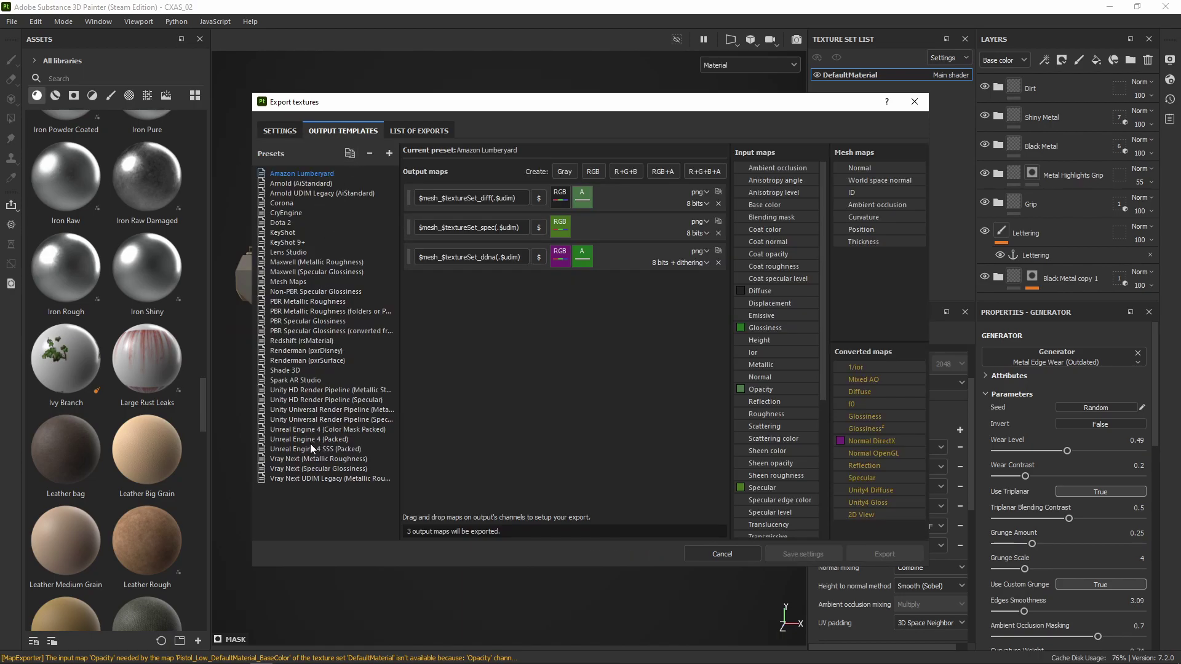
click(334, 441)
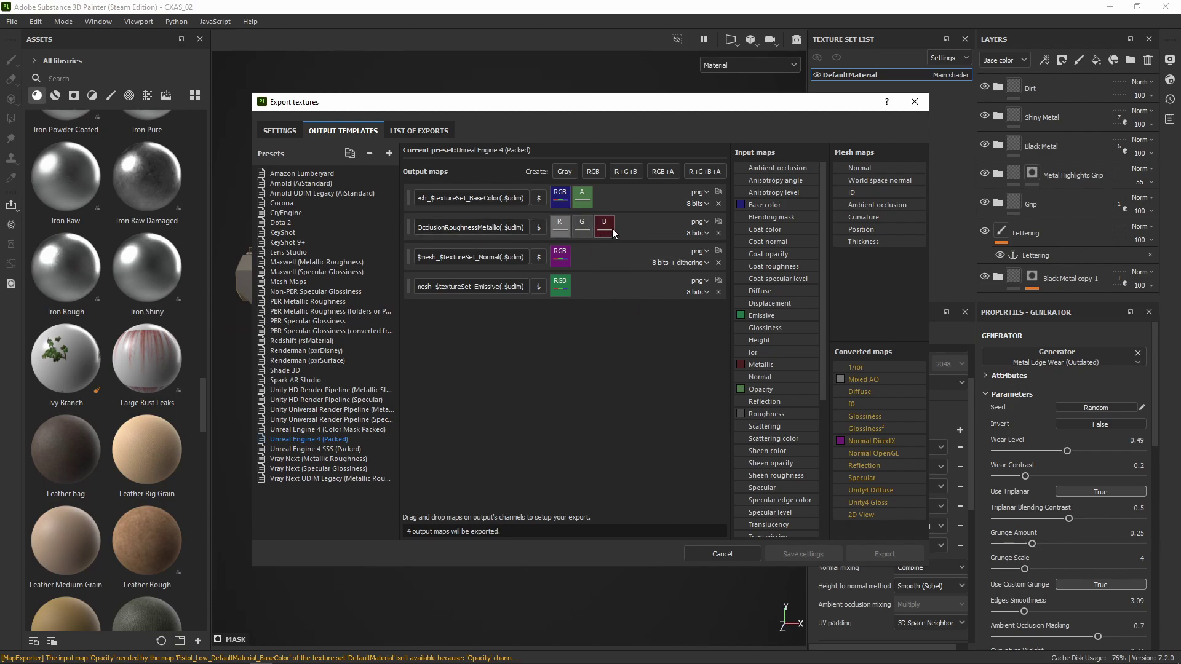
click(915, 102)
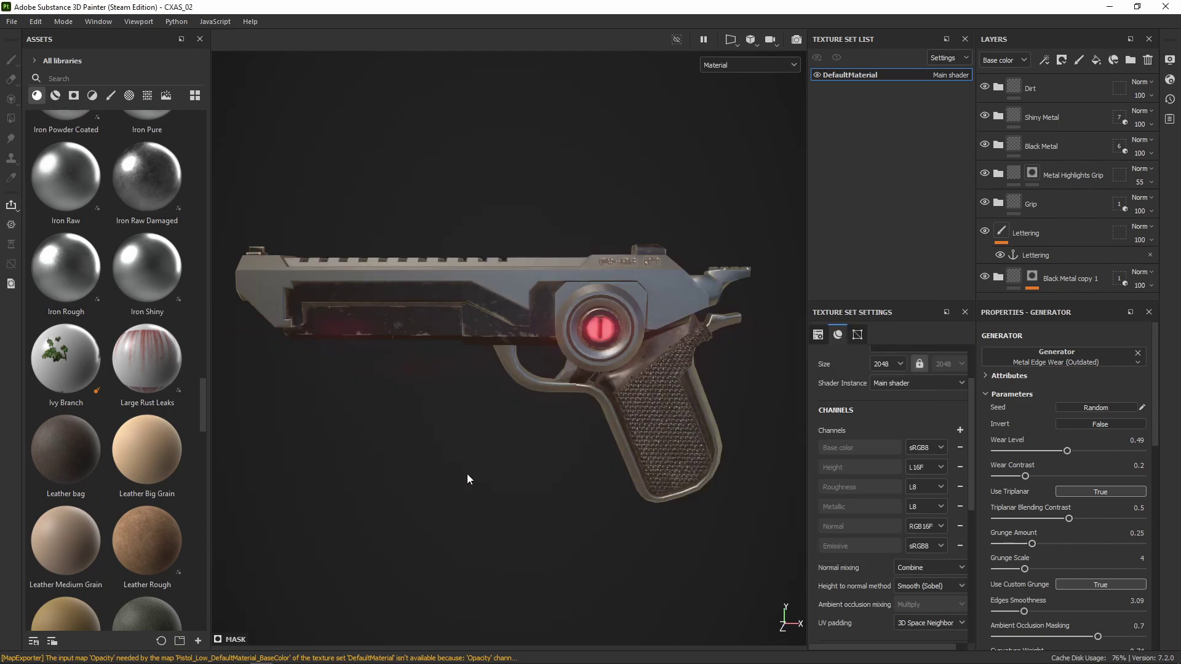
alt+drag(536, 459, 518, 449)
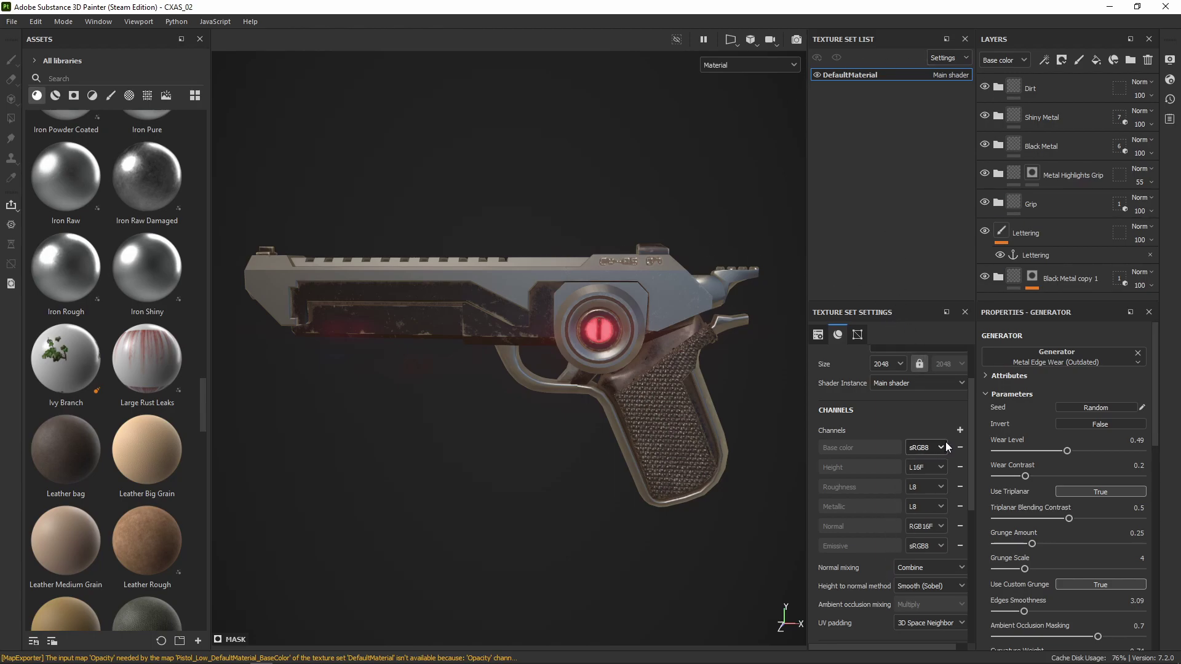
Step: Add the User0 channel to the texture set and name it Shiny Metal
click(957, 429)
mouse_move(986, 541)
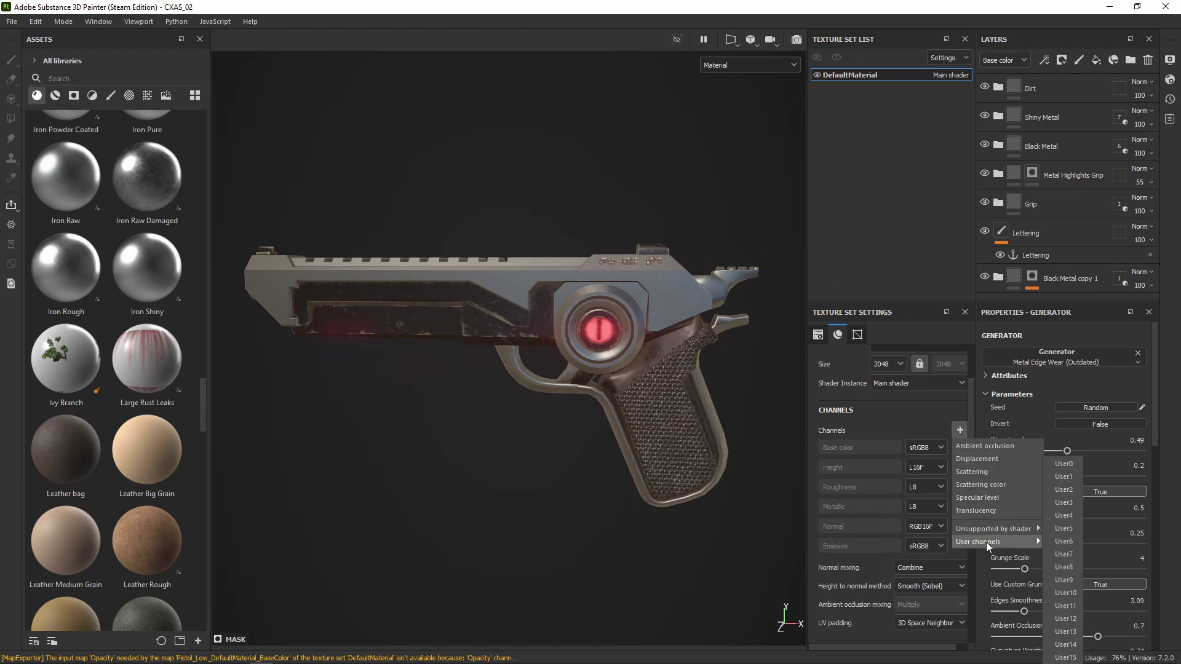
click(1062, 464)
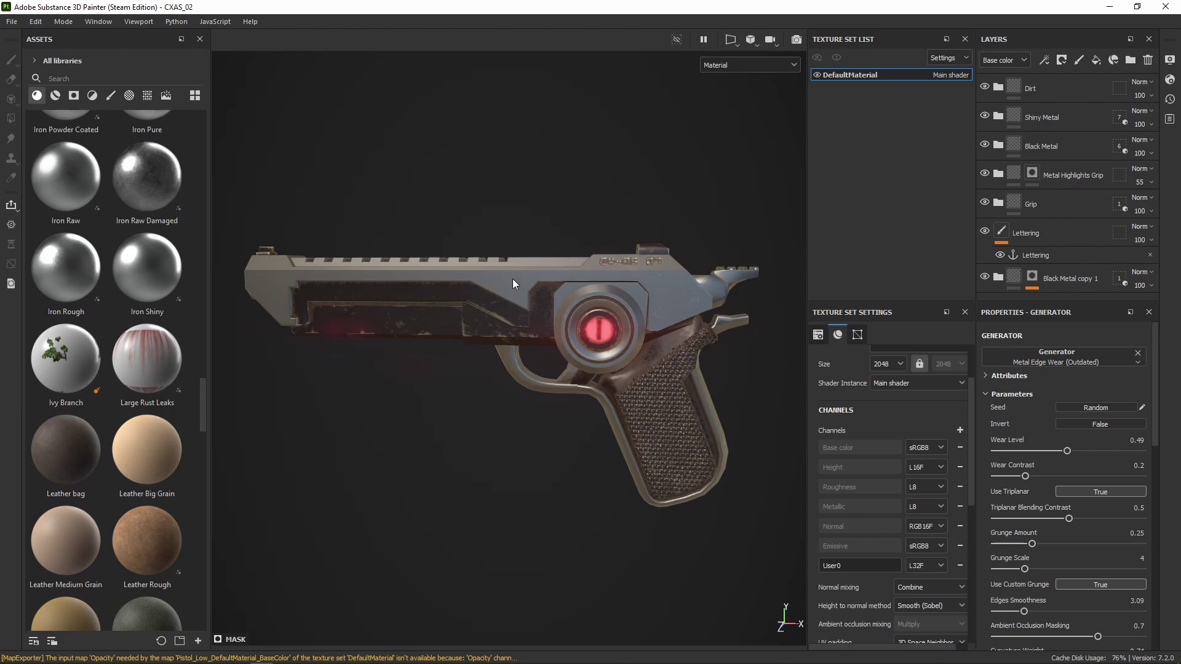
click(557, 280)
scroll(597, 329, up, 4)
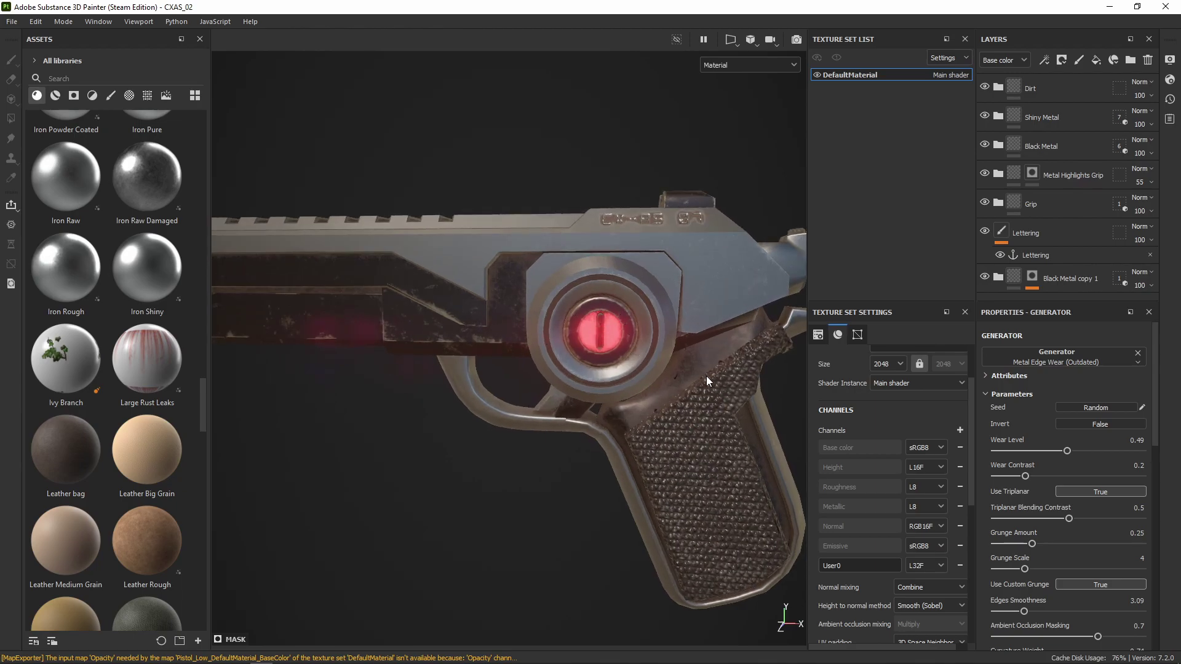
alt+drag(713, 463, 626, 362)
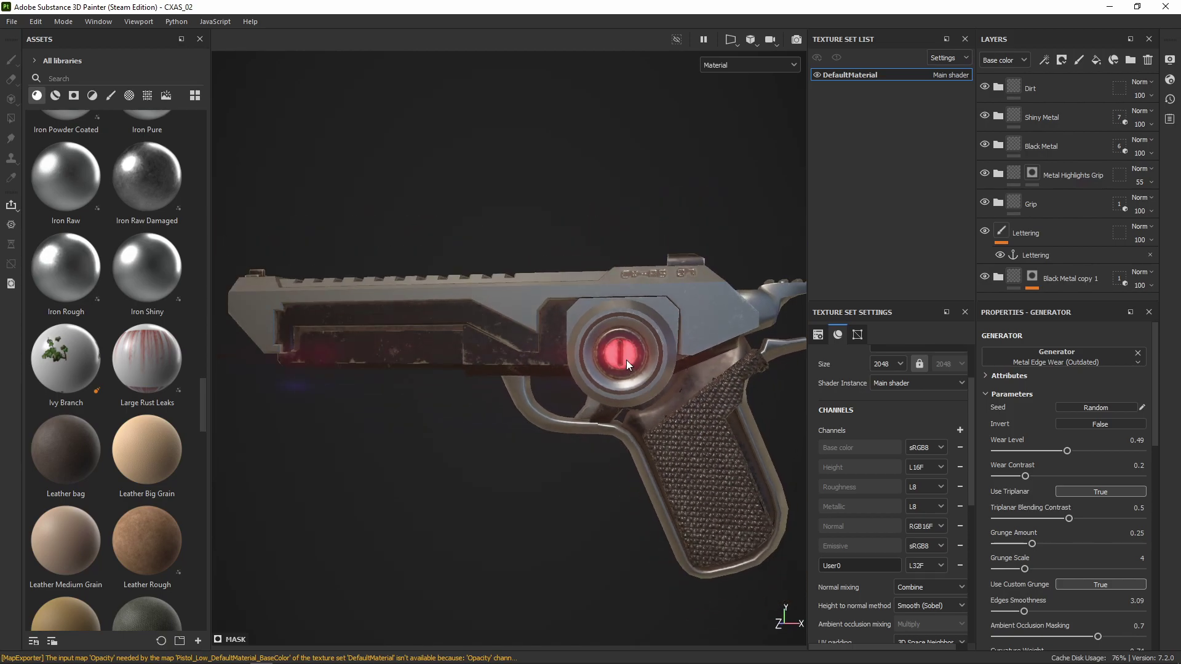
scroll(626, 356, up, 3)
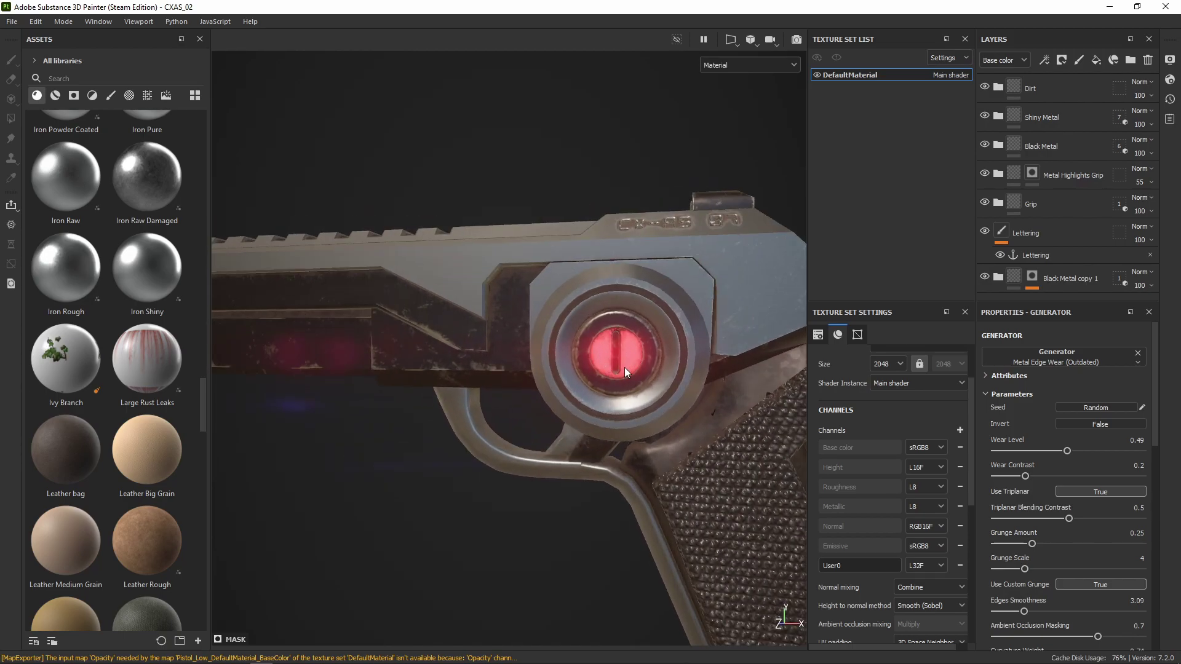
scroll(695, 468, down, 4)
alt+middle_drag(688, 468, 616, 425)
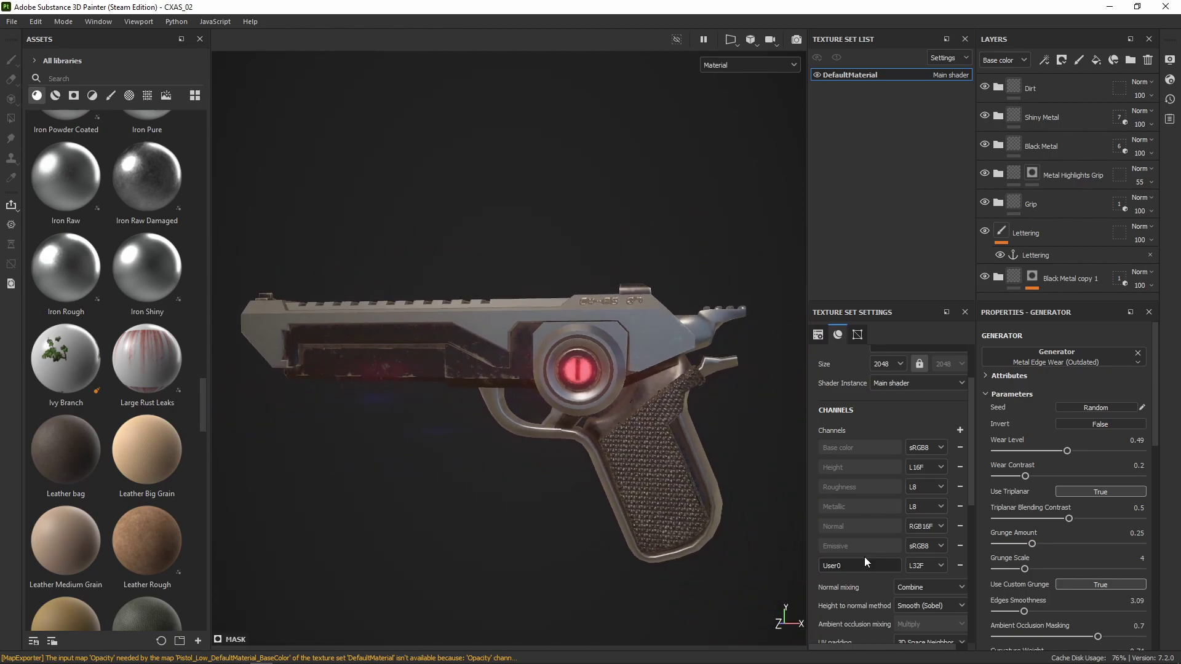
drag(864, 565, 818, 564)
key(BackSpace)
text(Shiny Metal)
Step: Add a second user channel to the texture set and name it Dark Metal
click(960, 431)
mouse_move(988, 541)
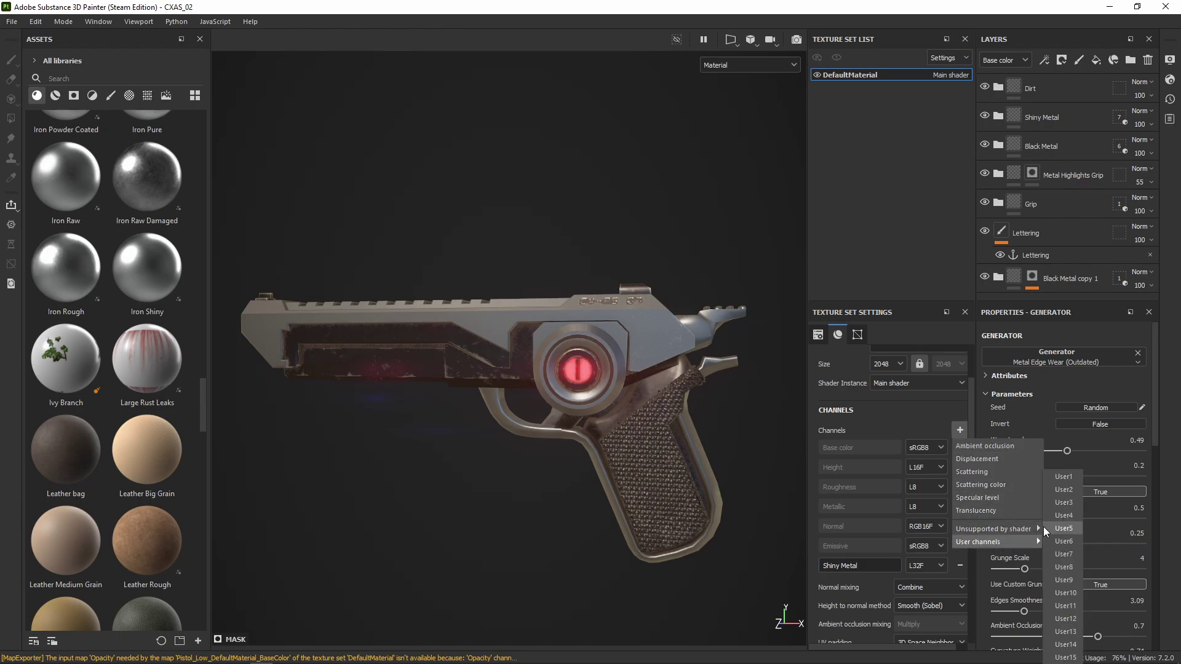
click(1061, 489)
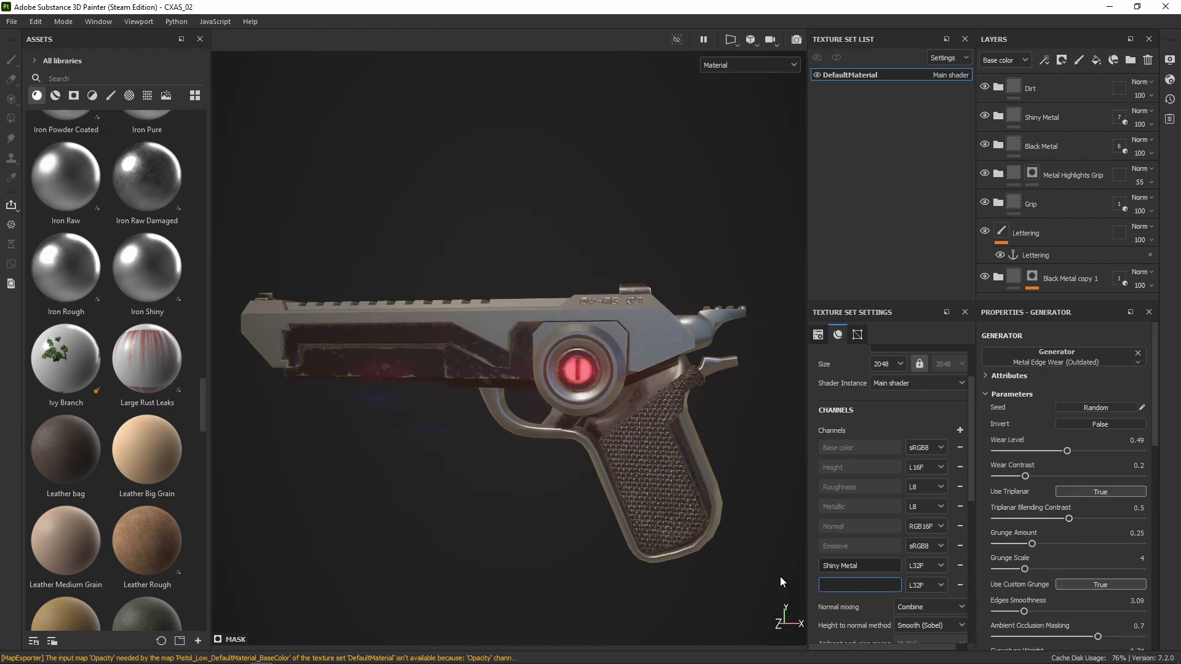
text(Dark Metal)
Step: Add a third user channel to the texture set and name it Grip
click(959, 430)
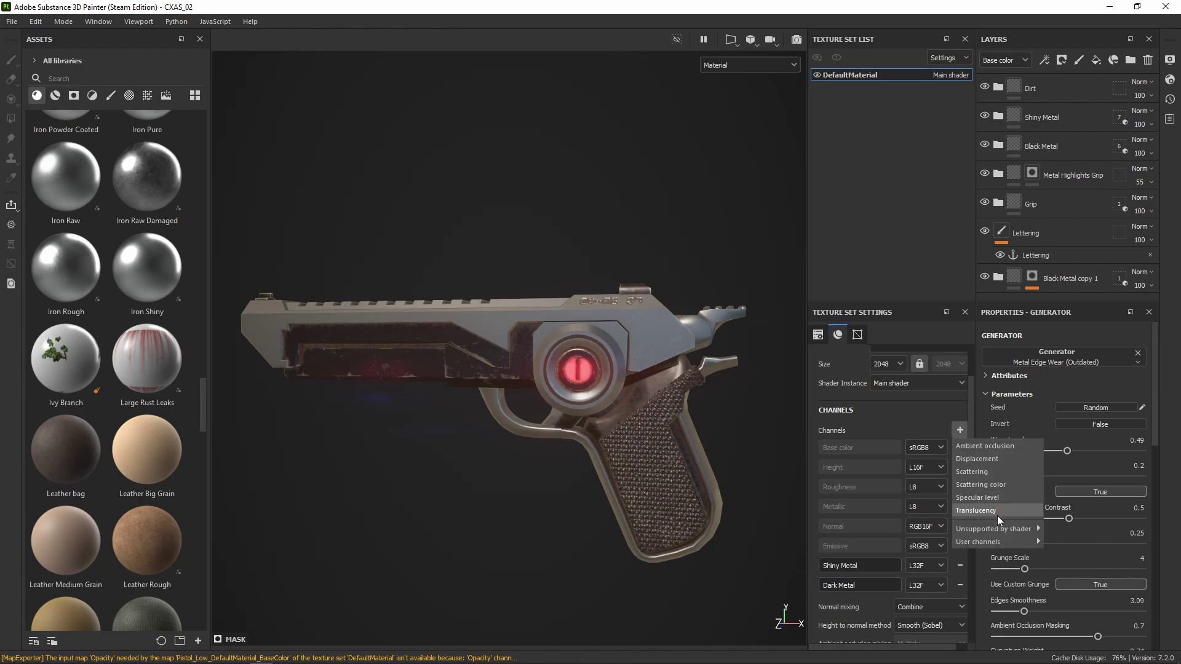
mouse_move(997, 545)
click(1072, 501)
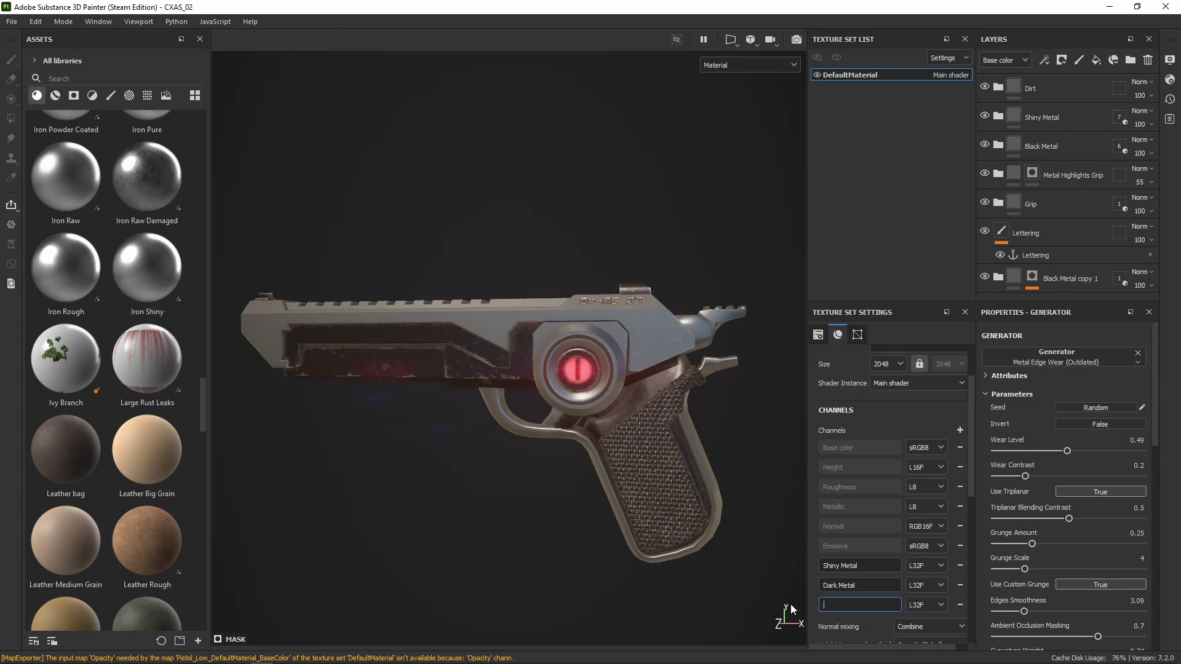
text(Grip)
Step: Add a fourth user channel to the texture set and name it Light
click(960, 430)
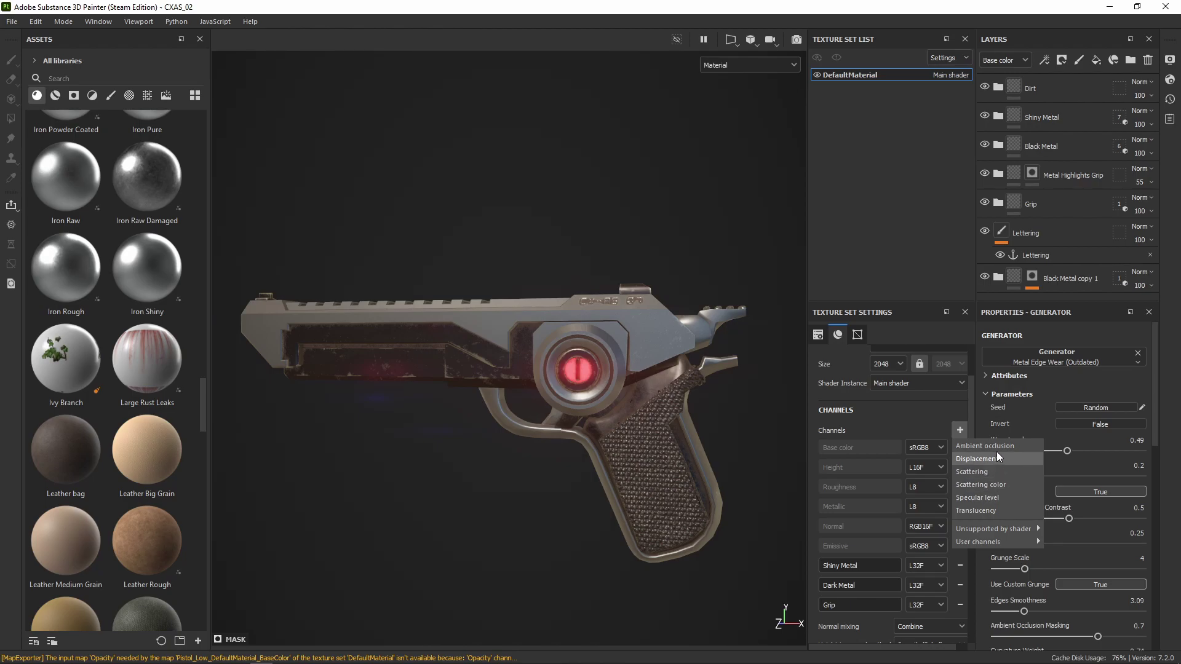
mouse_move(1001, 542)
click(1070, 515)
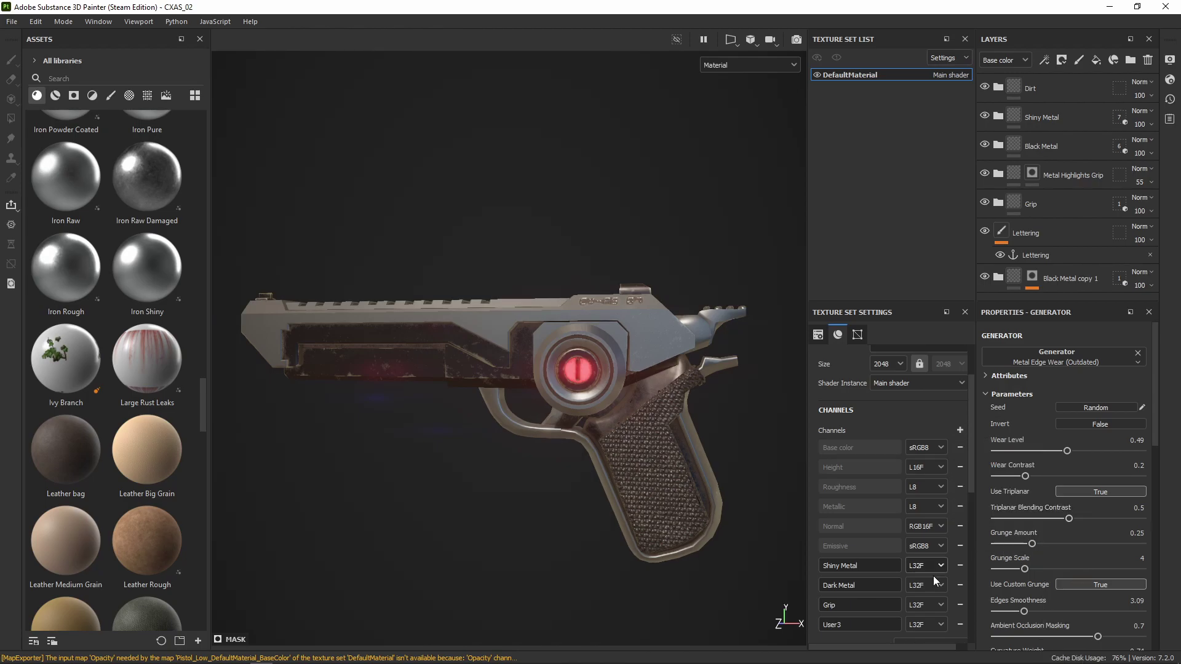
text(Light)
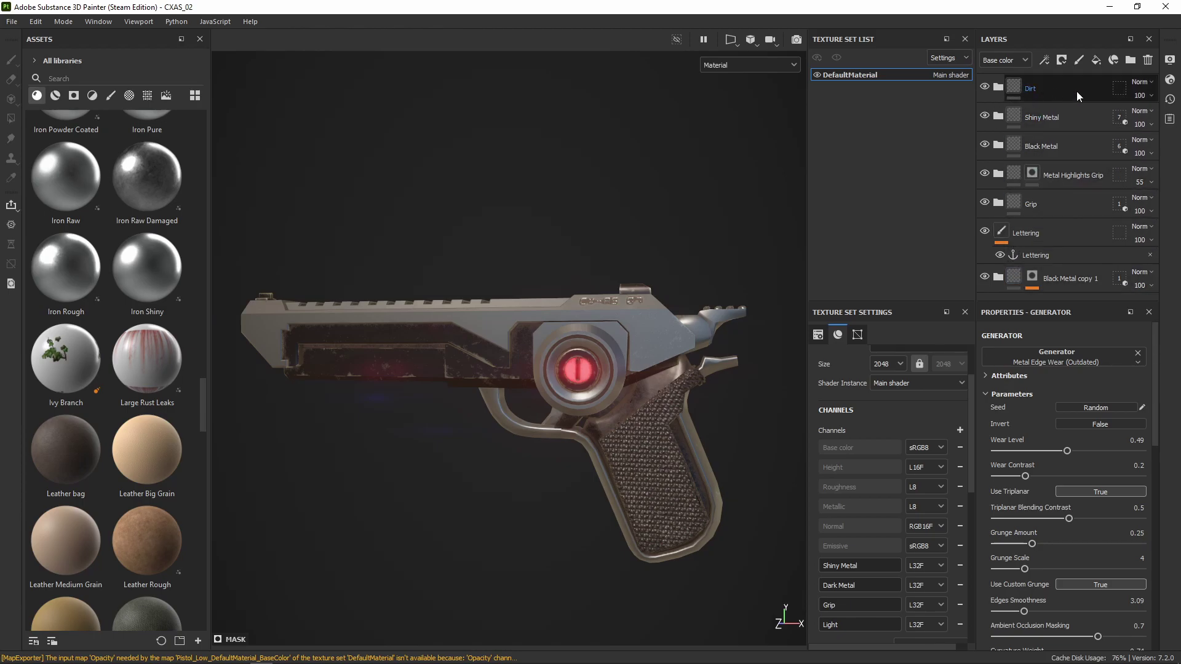
Step: Add a fill layer above the Dirt folder and give it a black mask
click(1095, 61)
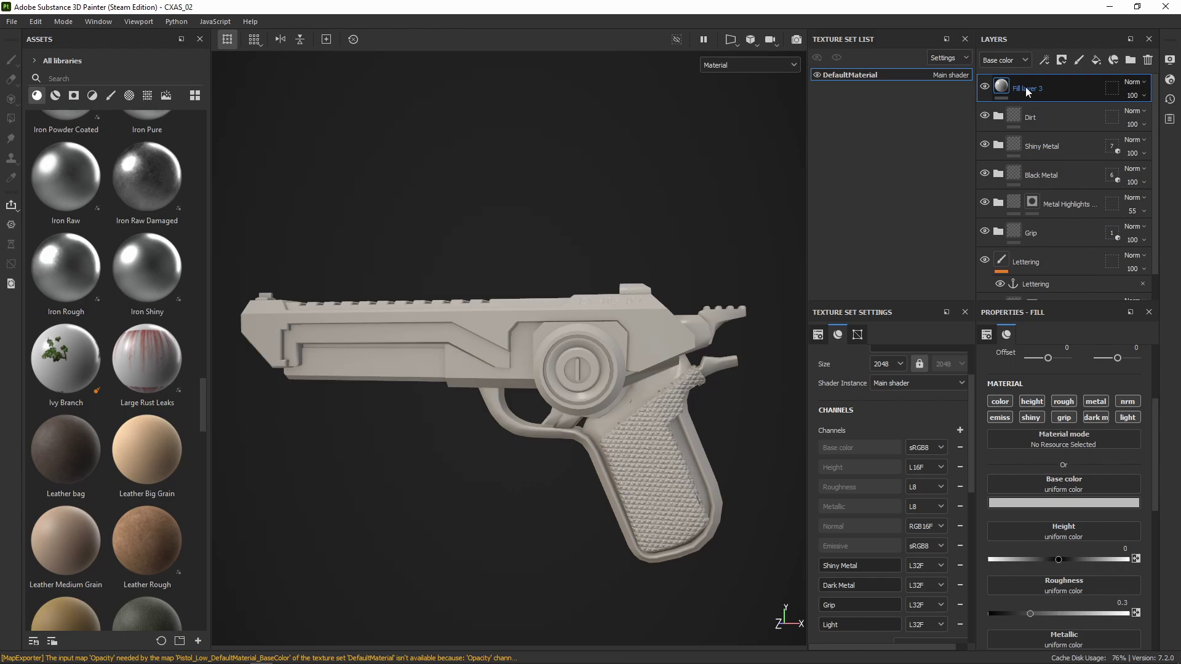
click(1062, 60)
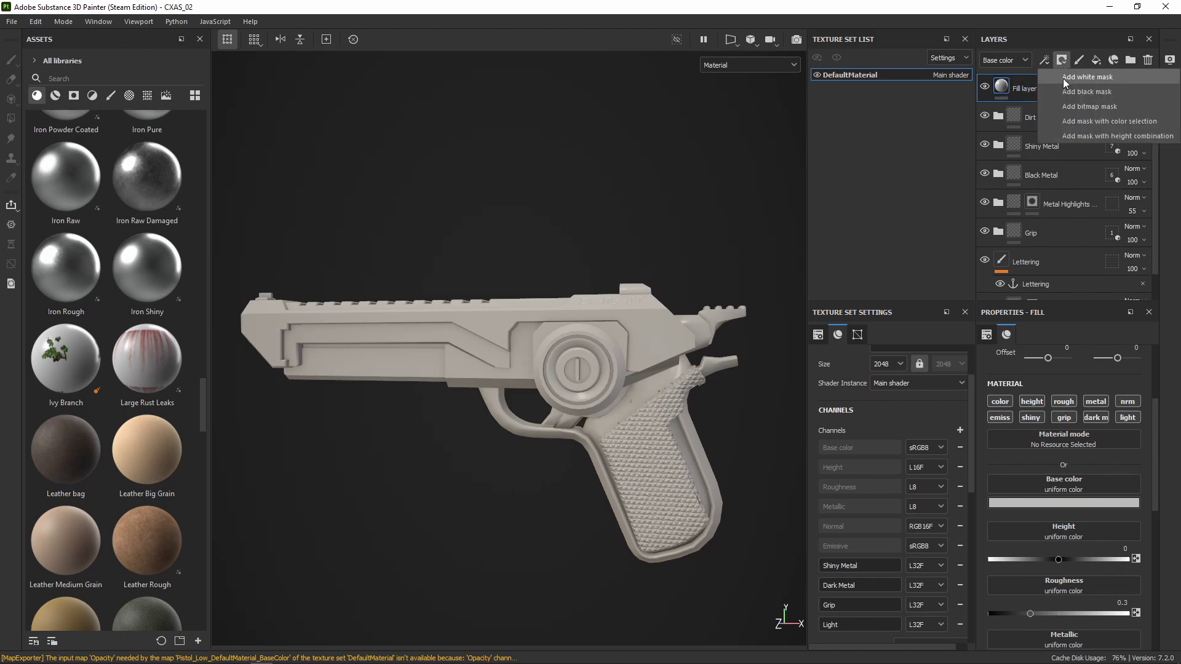
click(1062, 76)
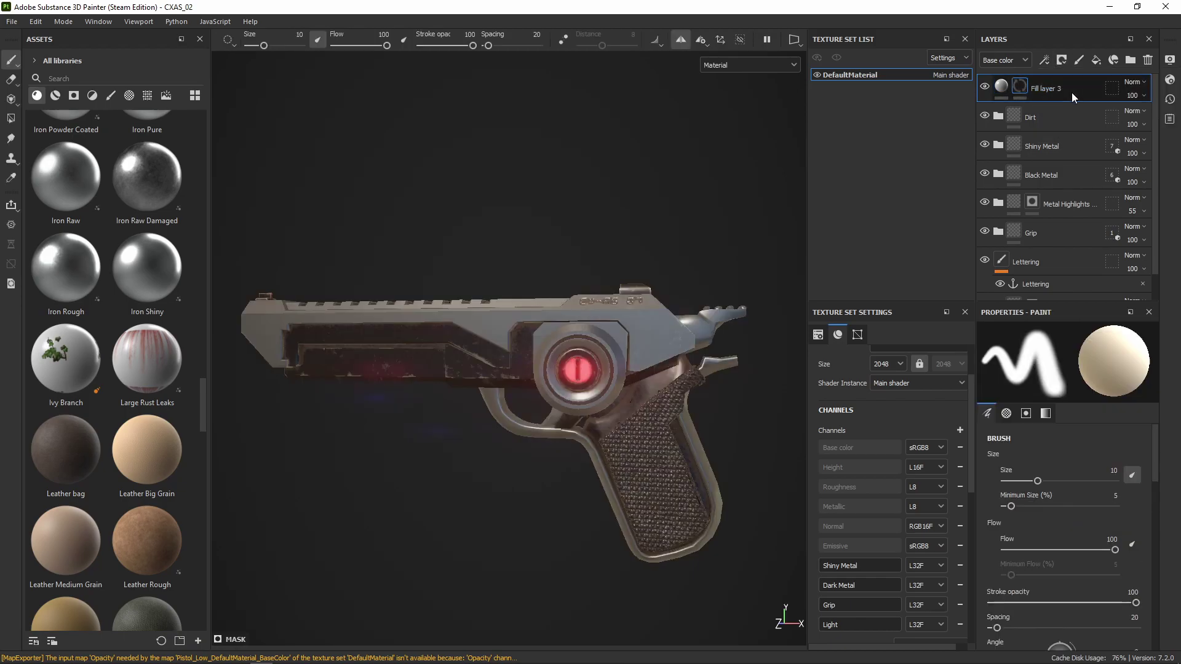
Step: Restrict the new fill layer to the Shiny Metal channel only, at a value of 1
click(1019, 88)
click(1001, 86)
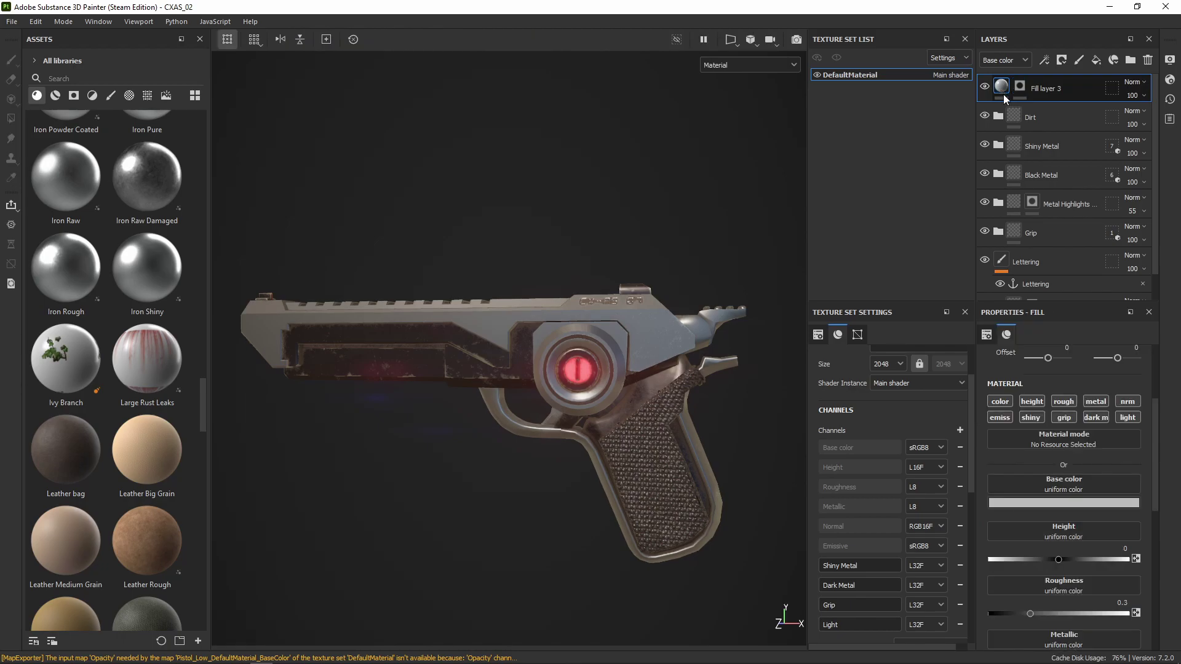
click(1030, 419)
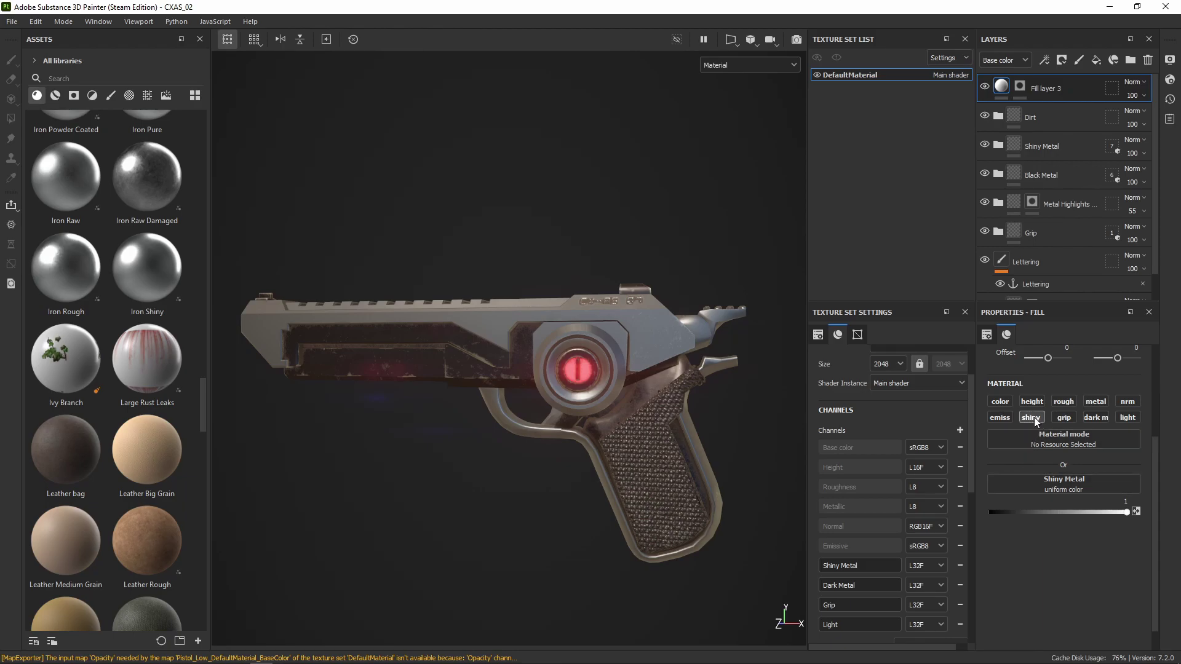
Step: Inspect the Shiny Metal and Metallic channels individually on the pistol, then return the viewport to the Material view
click(755, 67)
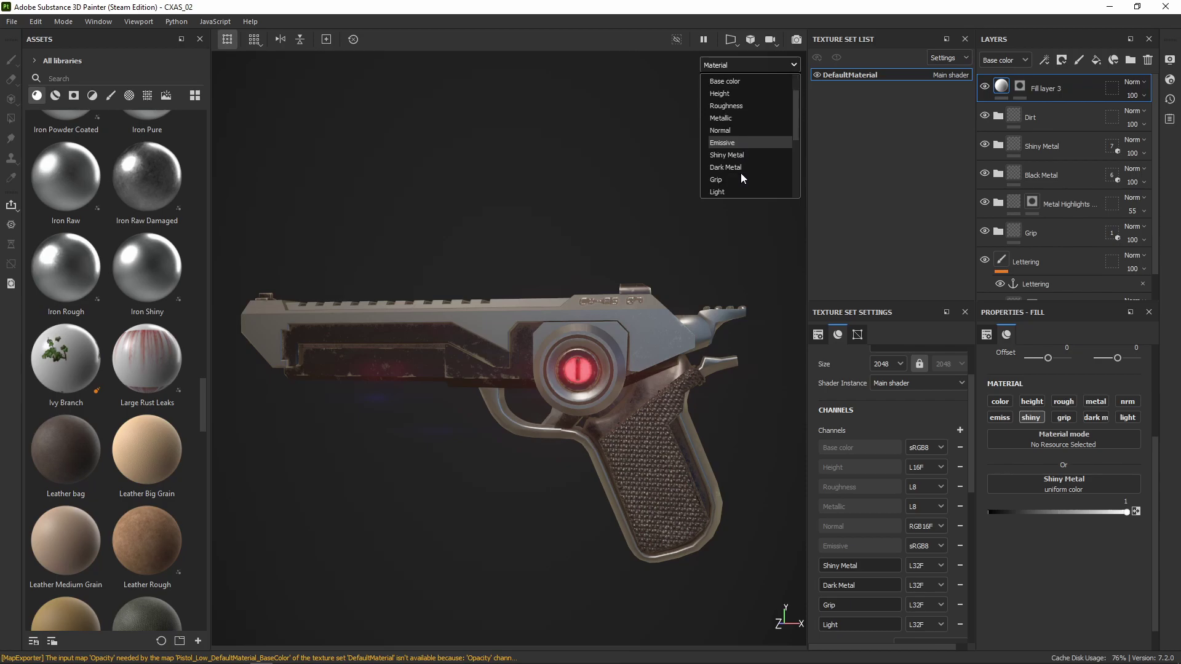
click(737, 118)
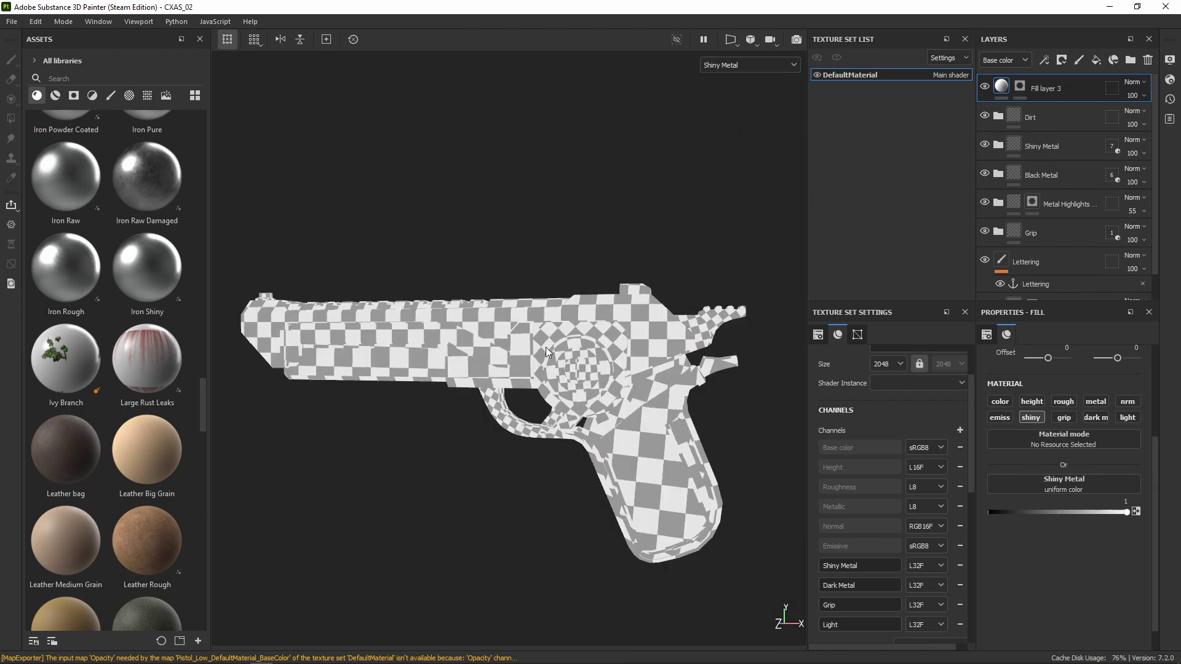
alt+drag(577, 342, 493, 345)
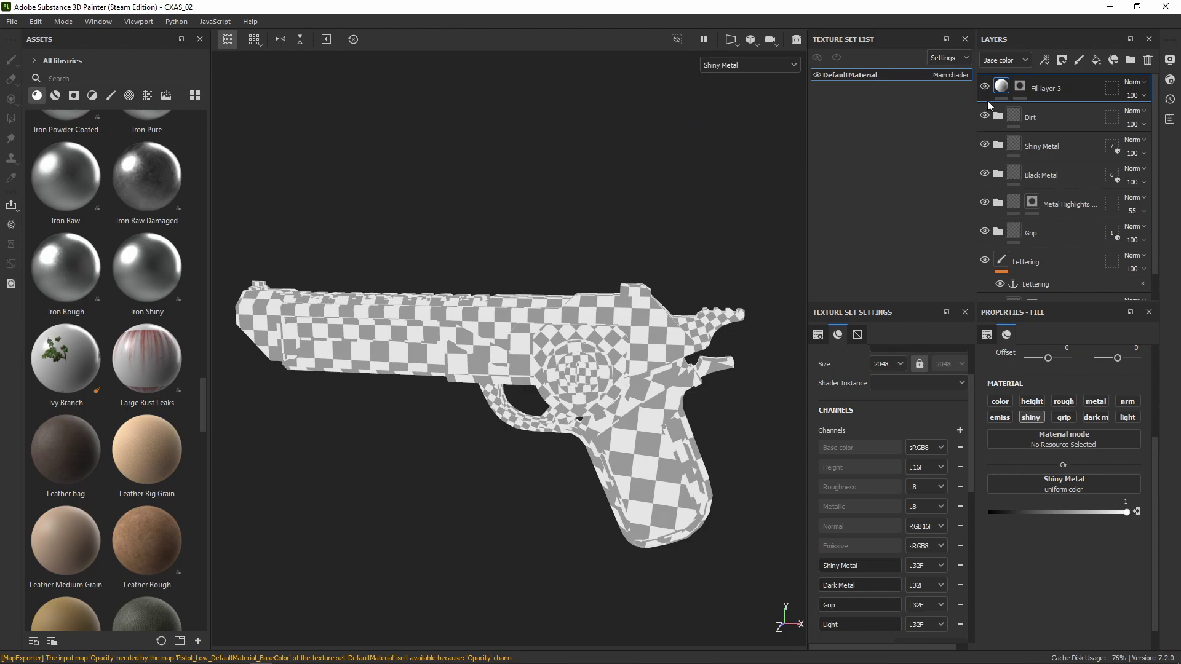
click(751, 65)
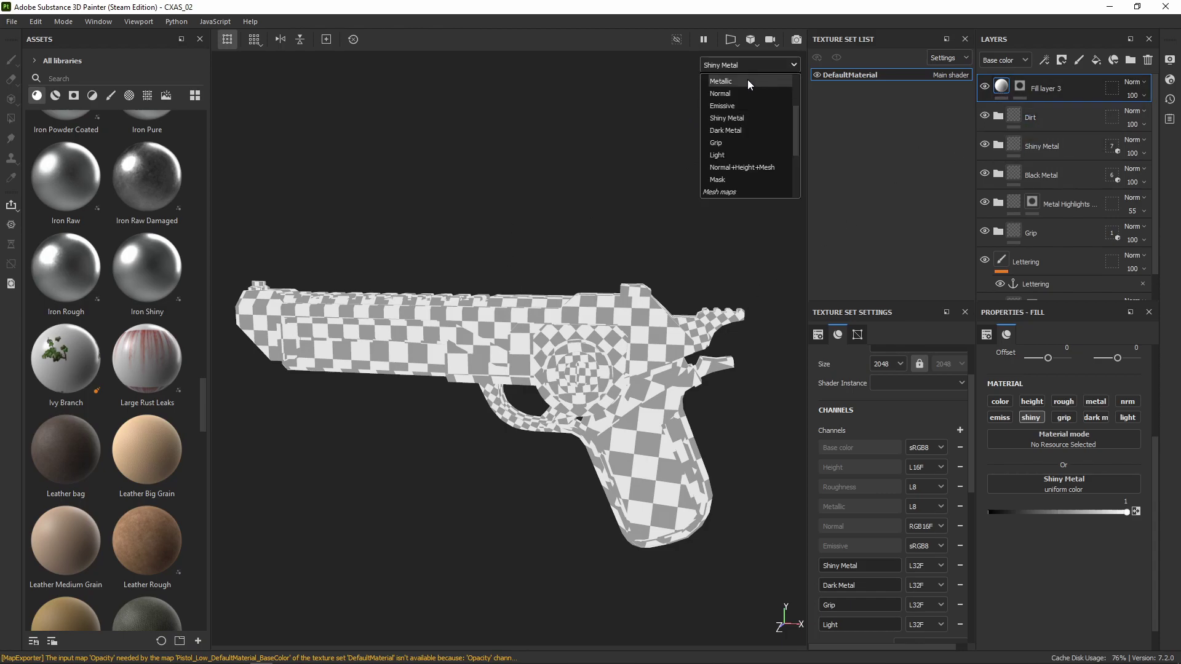
click(739, 82)
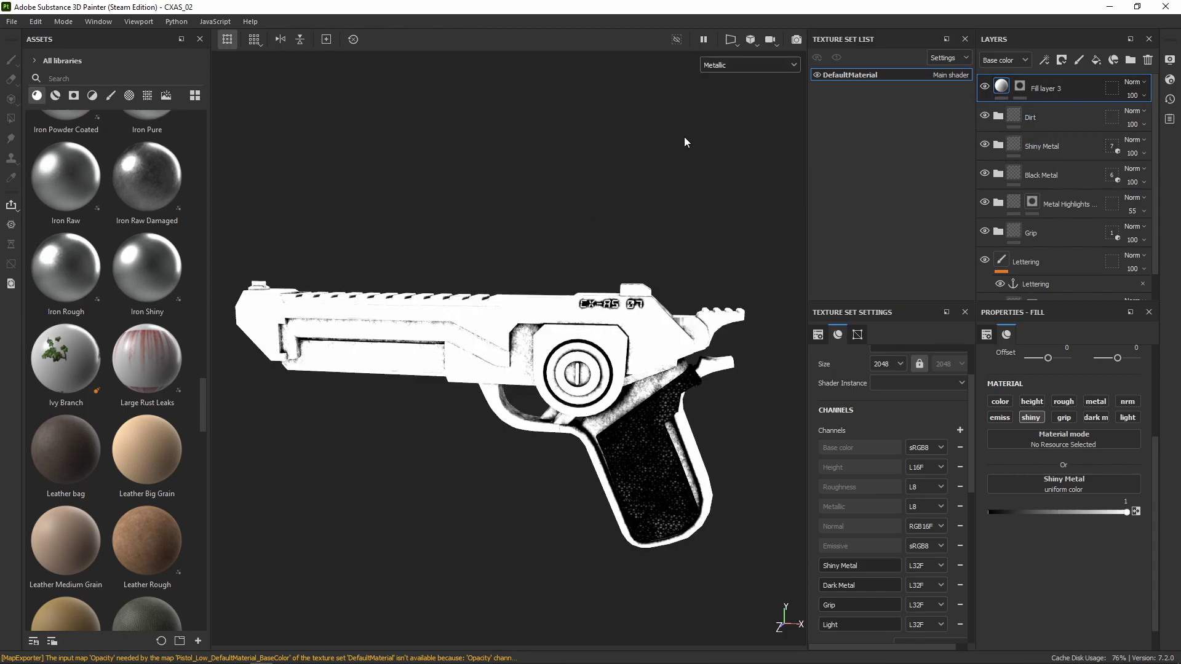
click(730, 65)
scroll(726, 96, up, 2)
click(725, 95)
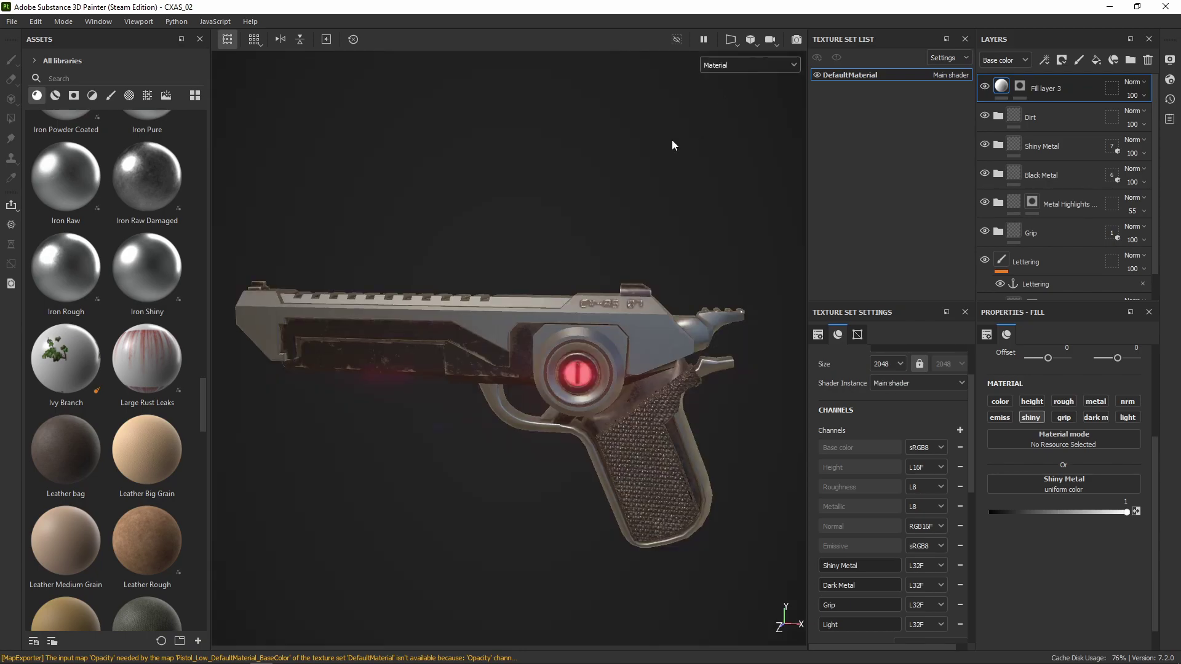
Step: Hide the Dirt, Black Metal, Metal Highlights Grip, Grip and Lettering layers, leaving the Shiny Metal folder shown
click(985, 115)
click(984, 174)
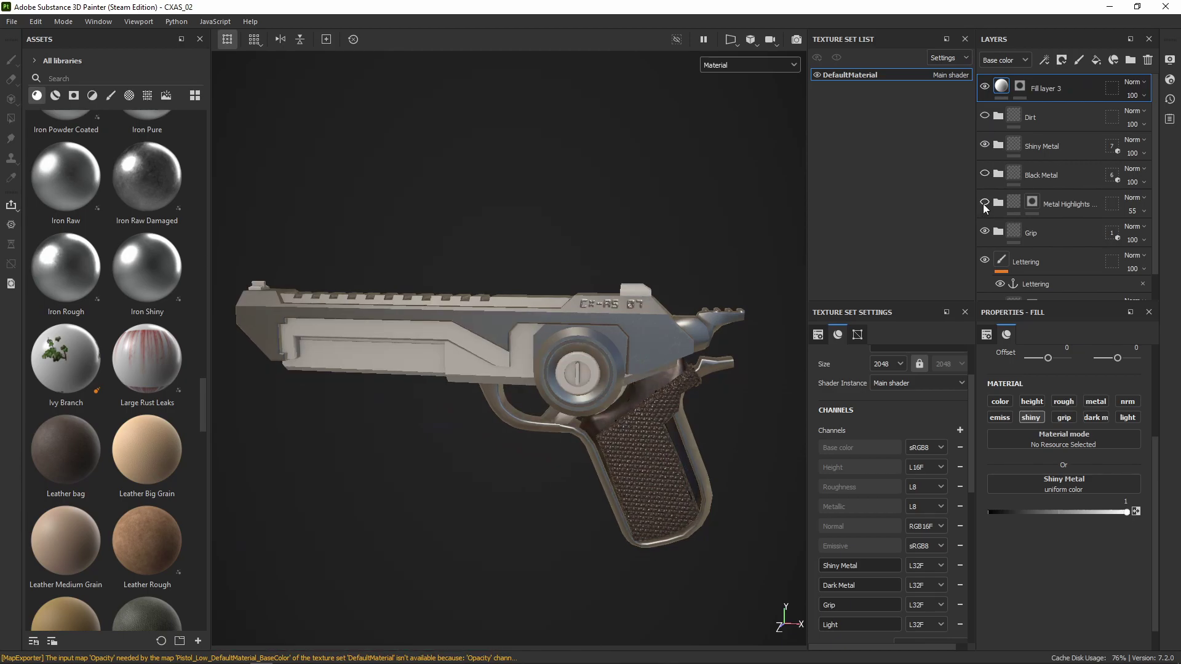
click(985, 231)
click(984, 261)
scroll(997, 268, down, 1)
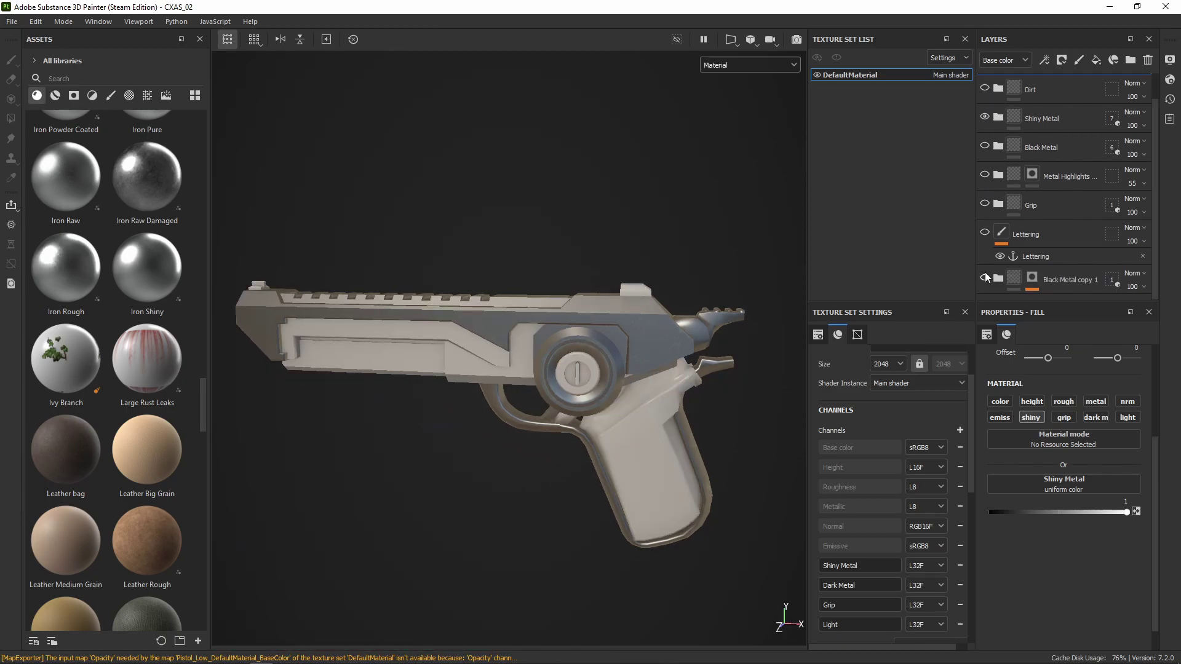
scroll(997, 246, up, 1)
Step: Rename the new fill layer as Shiny Metal Mask
double_click(1045, 88)
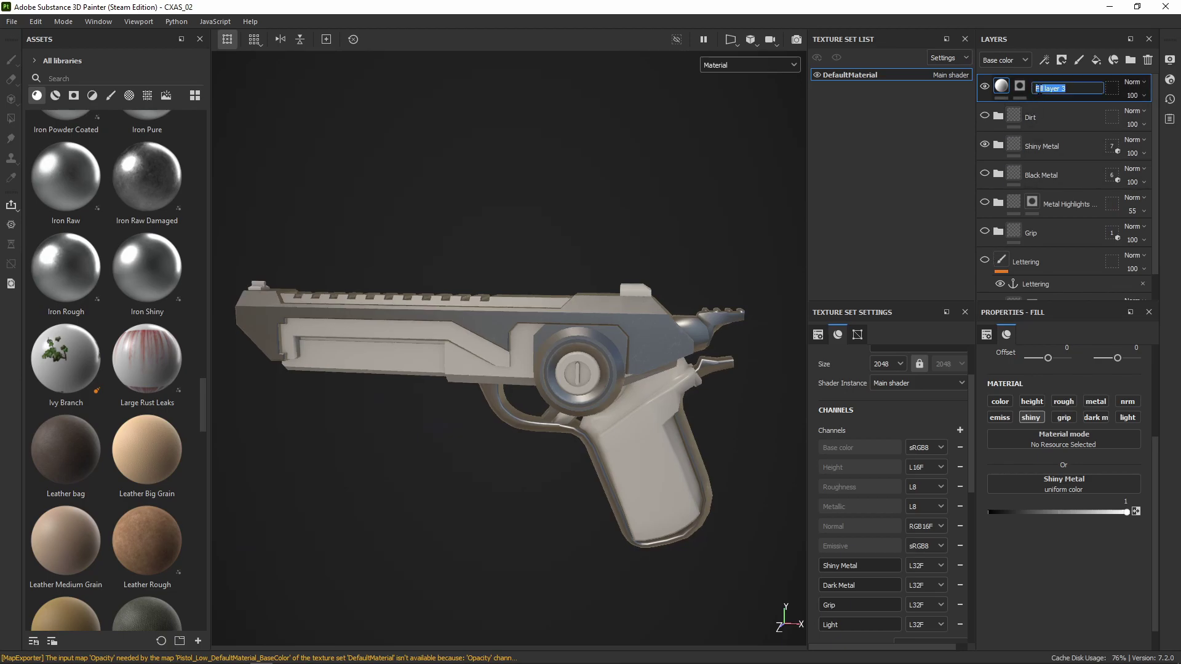
text(Shiny Metal Mask)
key(Return)
Step: Fill the pistol's shiny metal parts white in the Shiny Metal Mask layer's mask, using Polygon Fill in mesh mode
click(1019, 87)
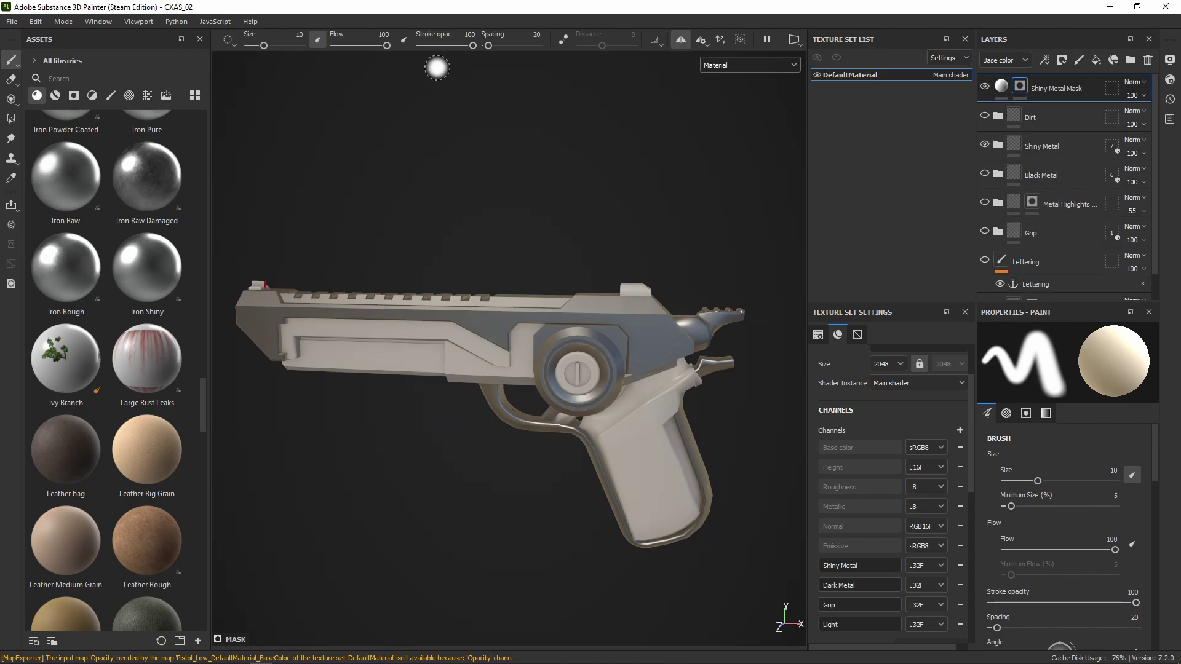
click(11, 118)
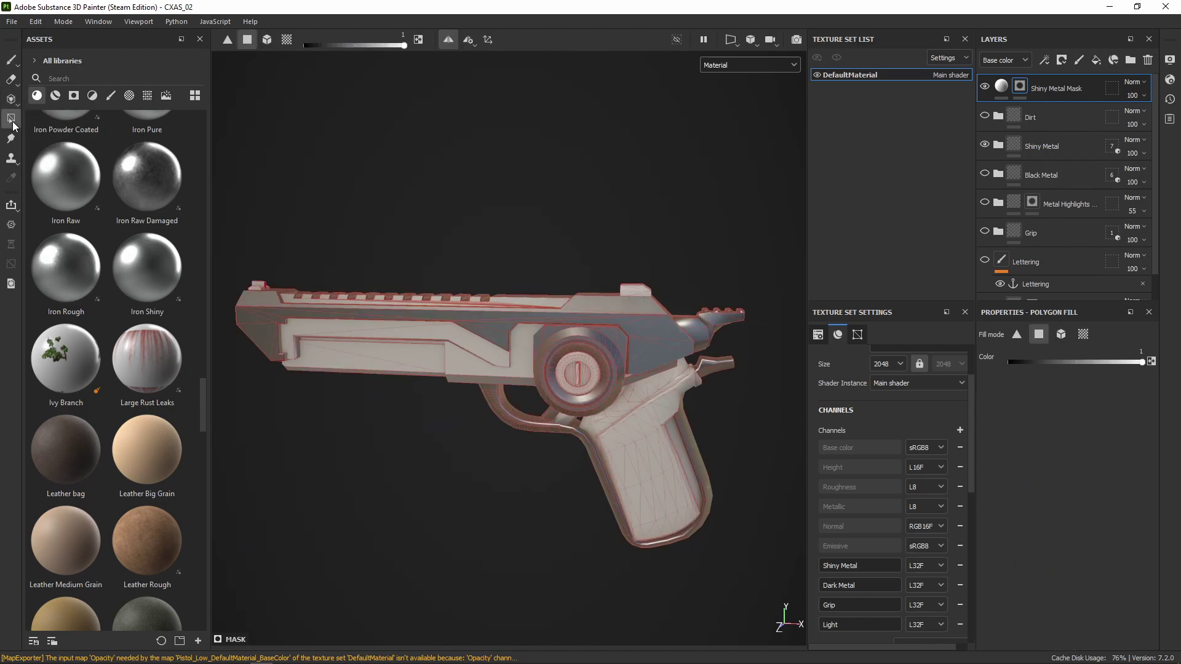
click(267, 39)
alt+drag(637, 294, 493, 314)
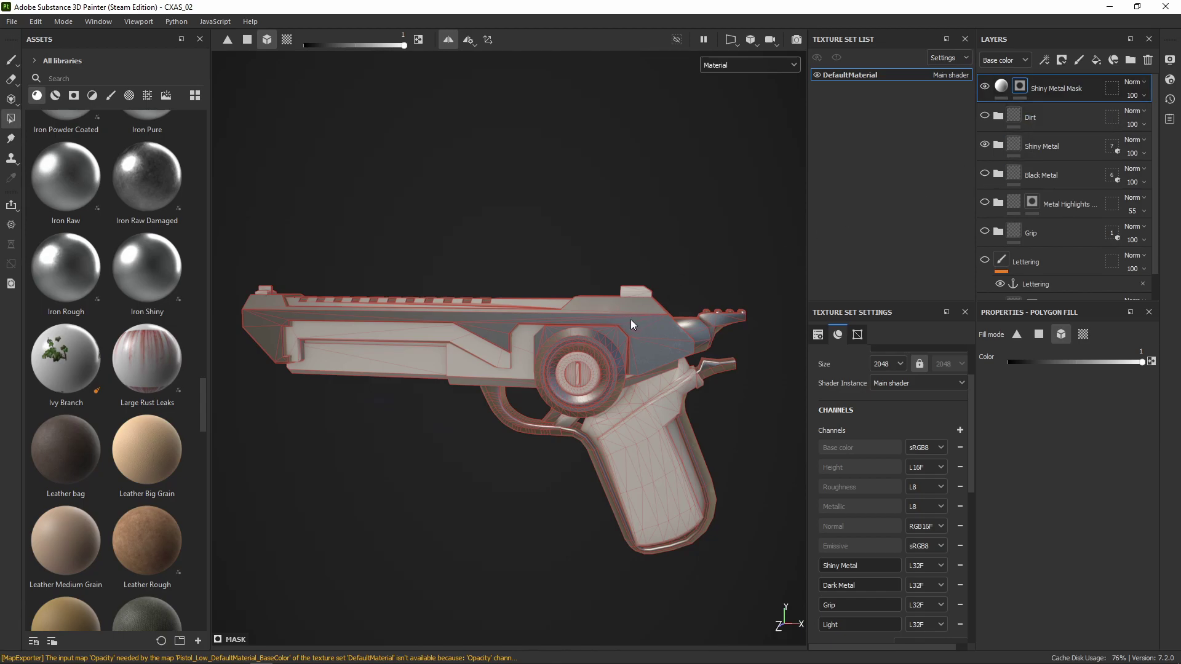
alt+drag(666, 336, 603, 300)
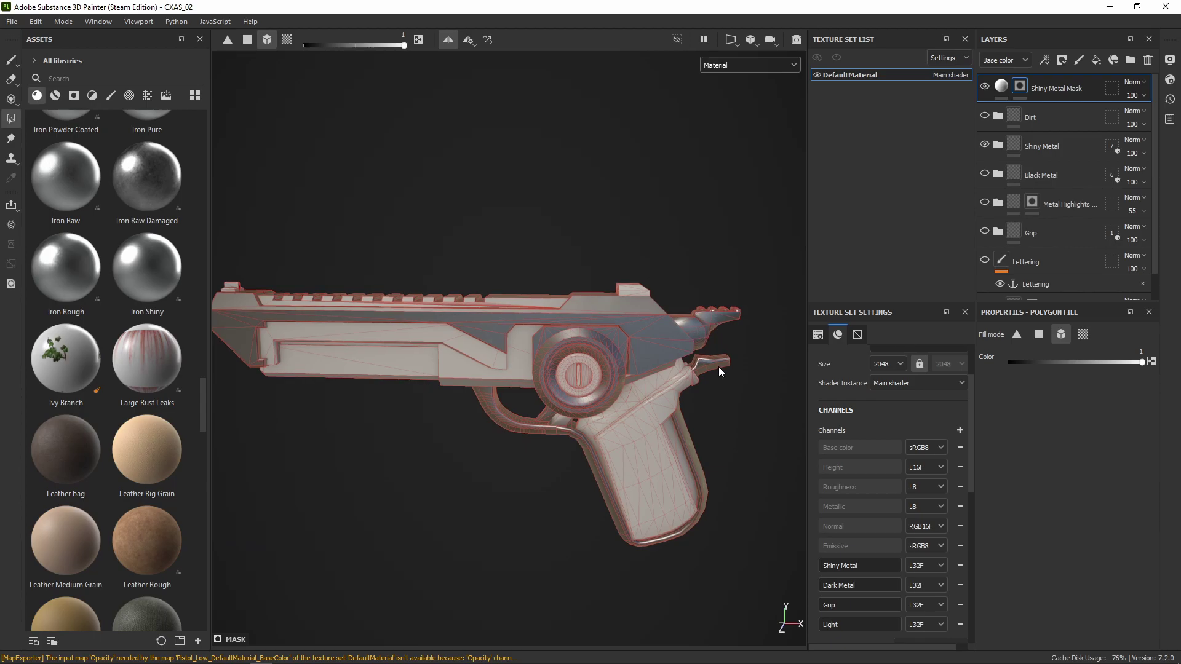
alt+drag(541, 455, 540, 436)
alt+middle_drag(351, 401, 371, 368)
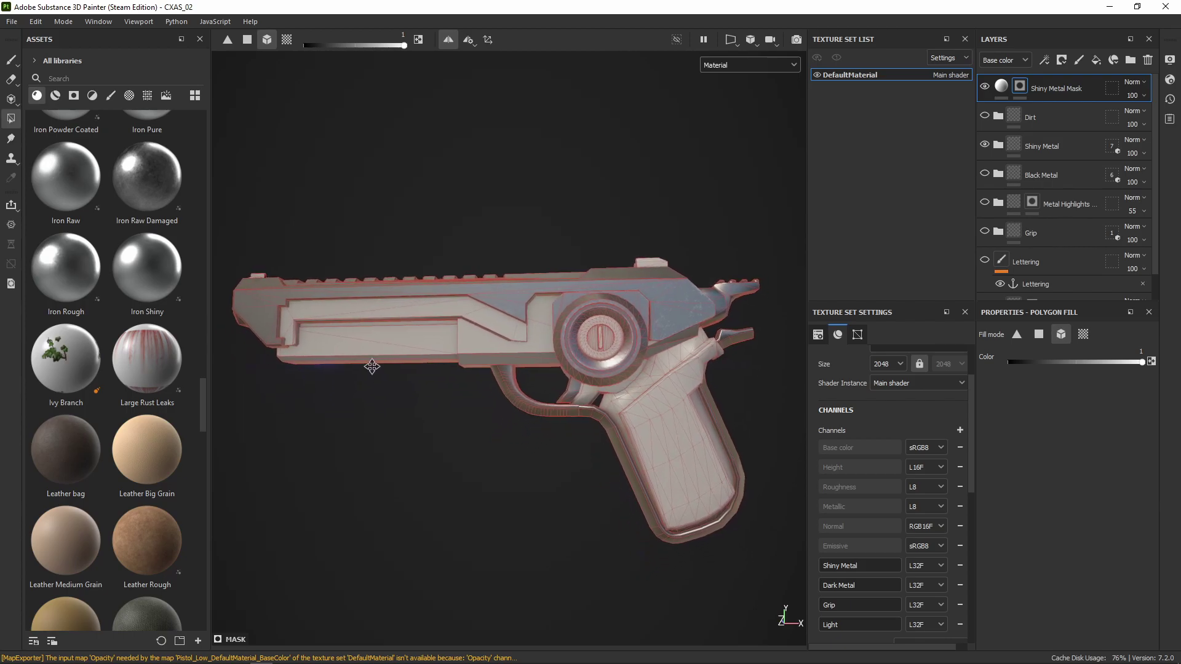
Step: Inspect the Shiny Metal Mask layer's mask on its own around the pistol, then return to the Material view
alt+click(1021, 86)
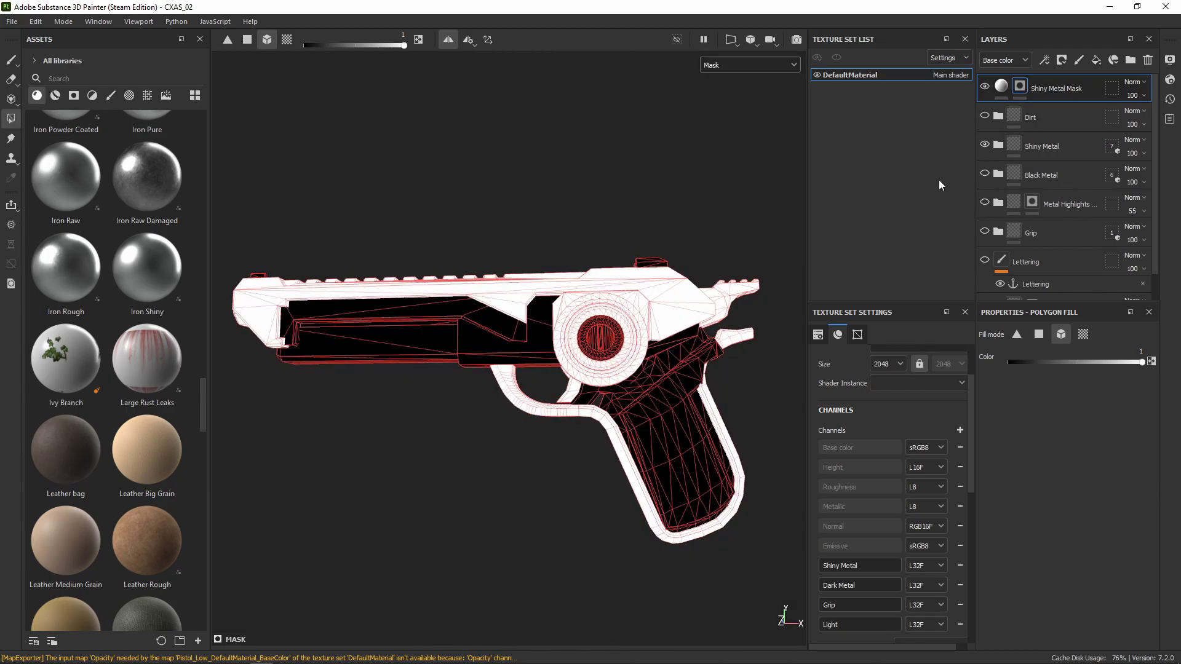
alt+drag(549, 251, 421, 278)
alt+drag(627, 385, 566, 367)
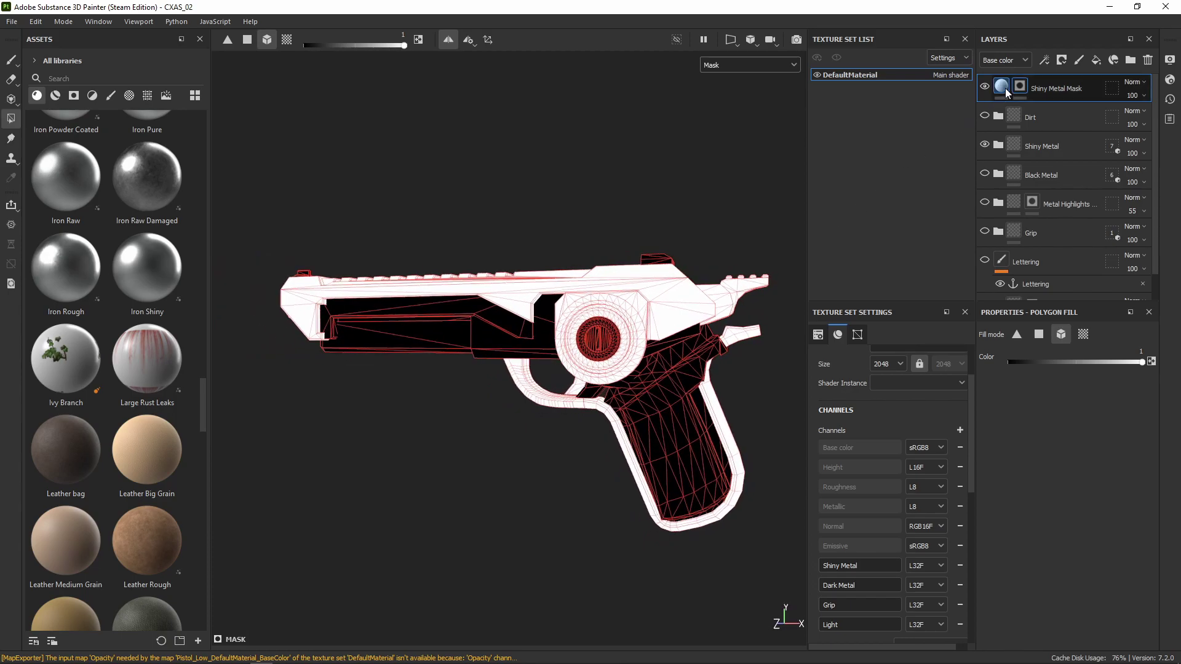
click(1001, 87)
key(alt)
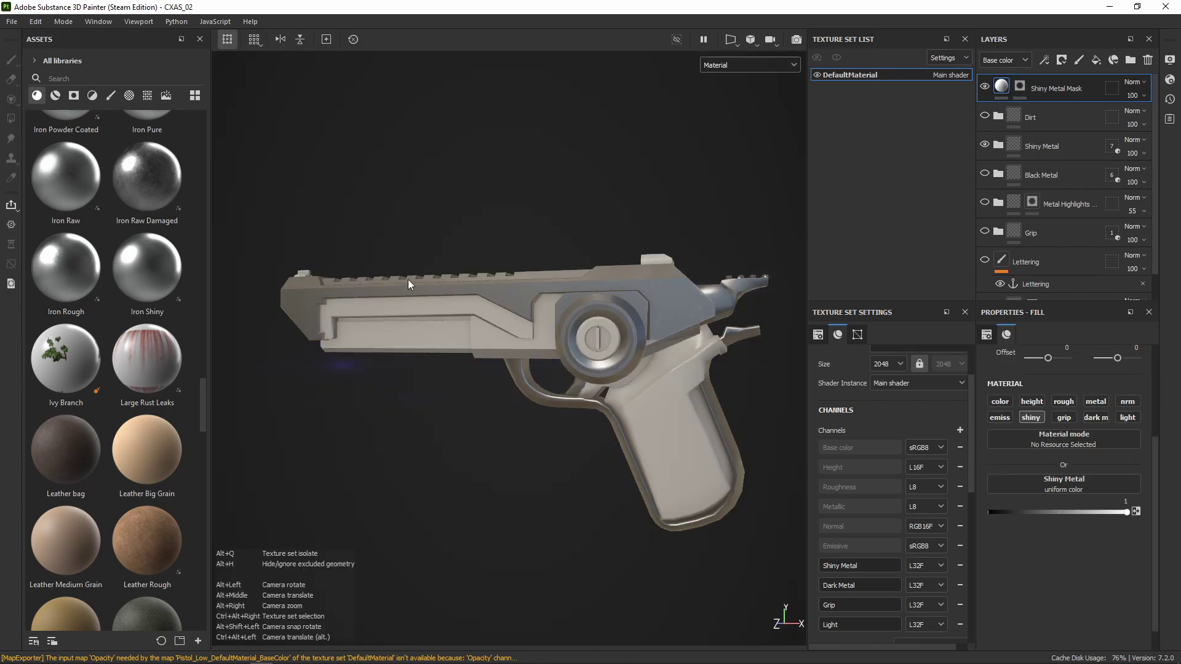
alt+right_drag(724, 439, 733, 482)
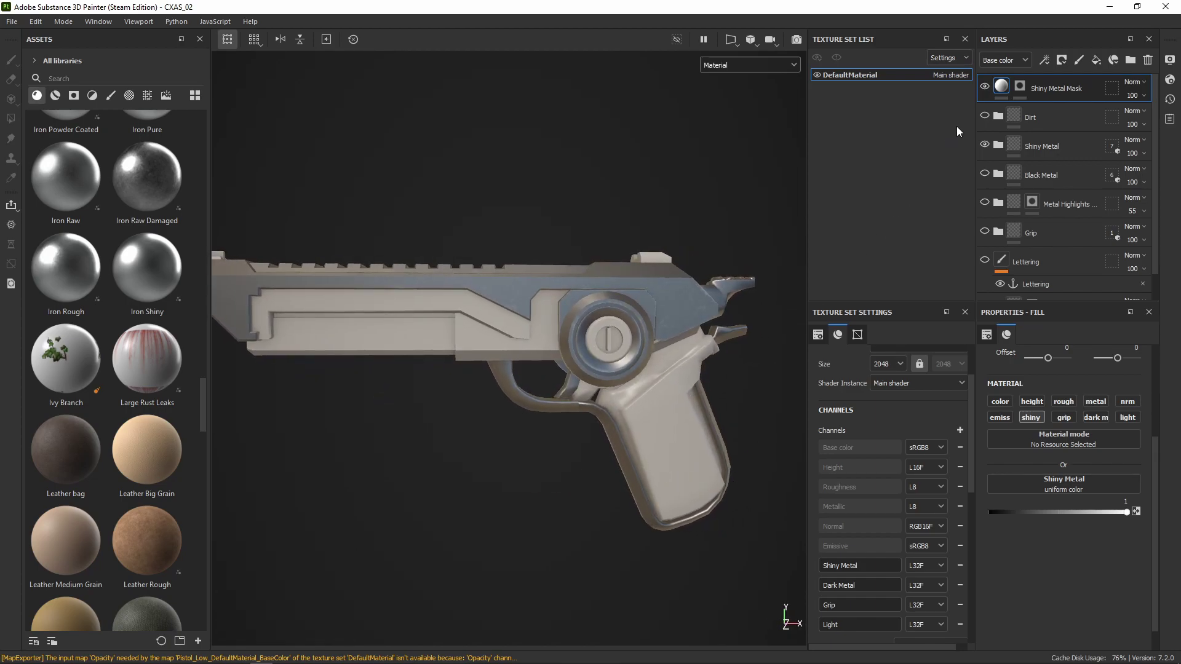
Step: Add a fill layer at the top of the stack and name it Grip
click(1094, 60)
double_click(1036, 88)
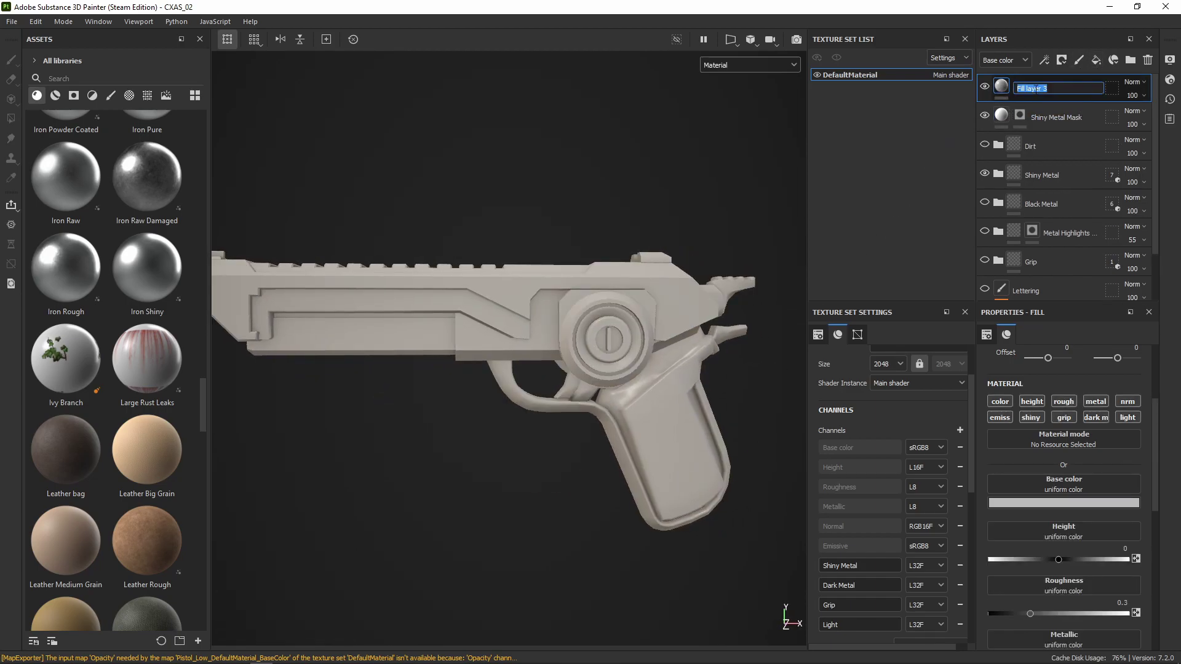
text(G)
key(Return)
Step: Give the new Grip fill layer a black mask and restrict it to the Grip channel only
click(1060, 60)
click(1068, 77)
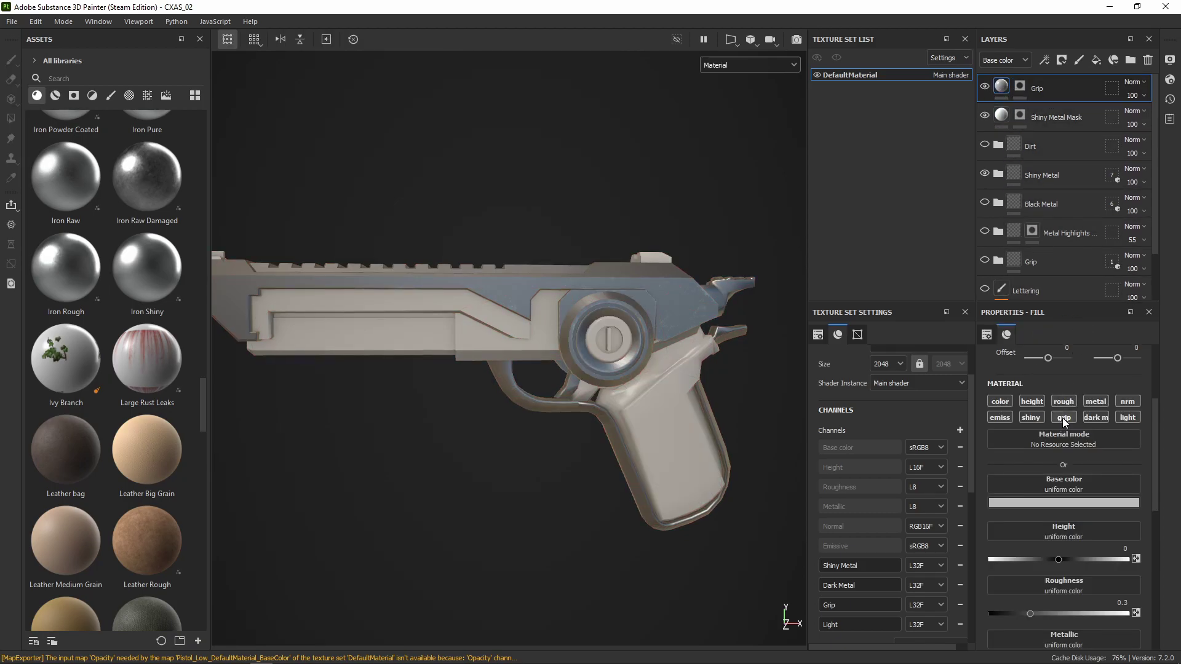
click(1062, 418)
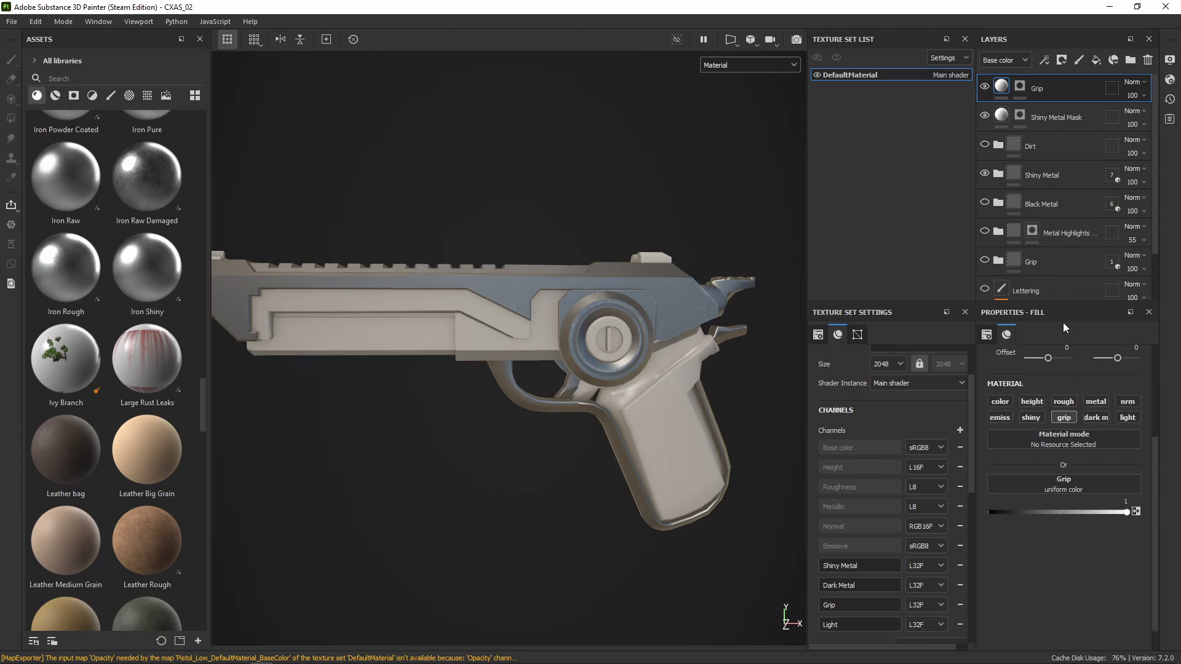
Step: Fill the pistol's grip pieces white in the Grip fill layer's mask with mesh-mode Polygon Fill
click(1021, 87)
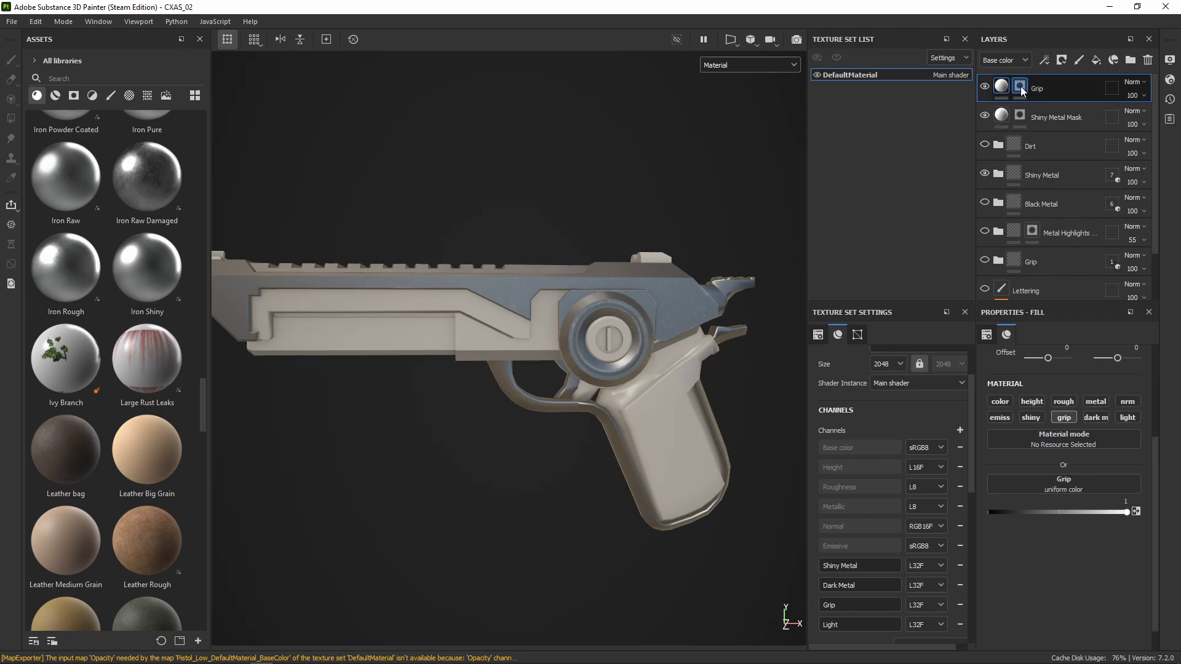
key(4)
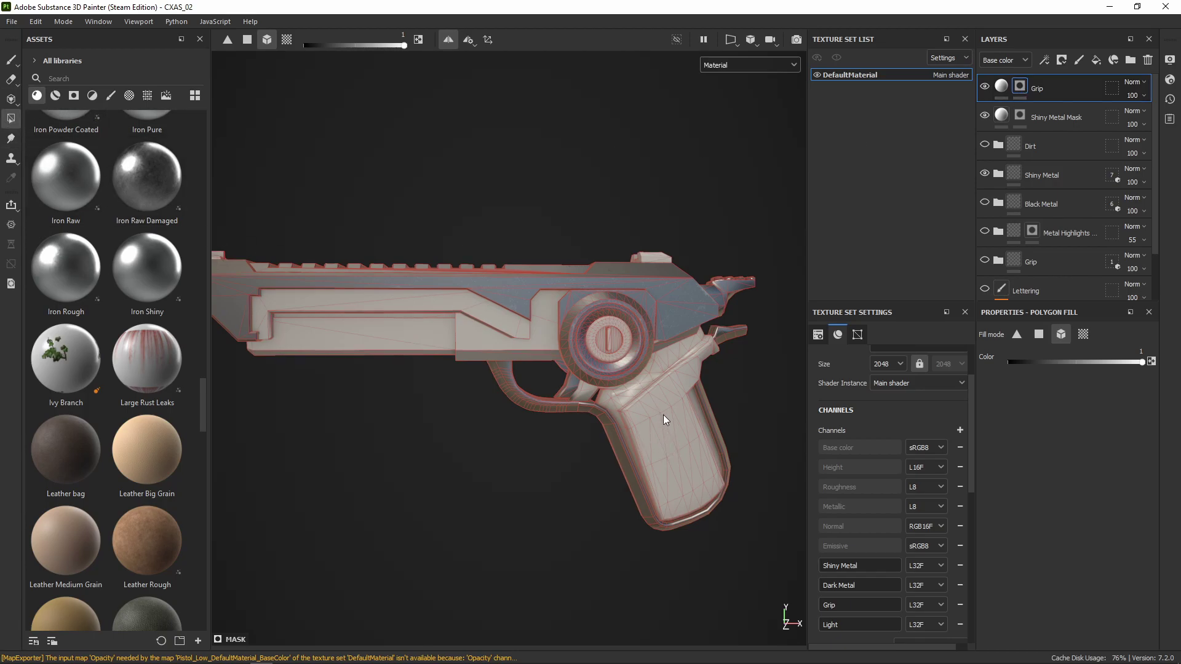
alt+drag(674, 412, 660, 391)
alt+drag(689, 434, 608, 334)
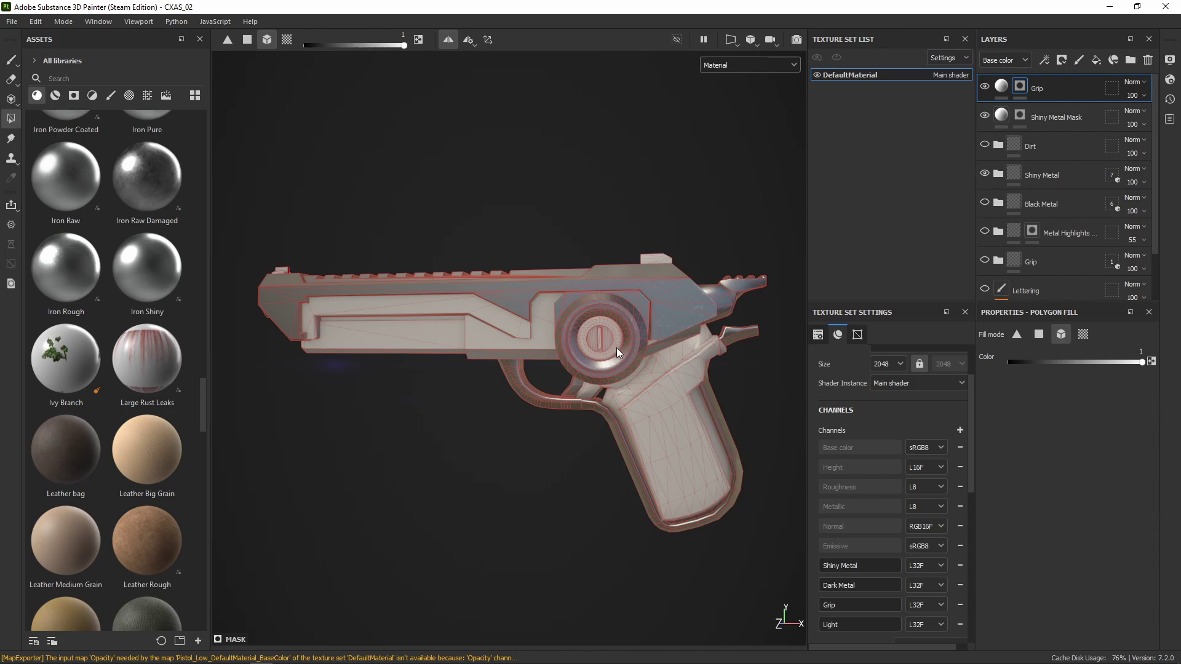
mouse_move(655, 404)
alt+mouse_down()
mouse_move(643, 421)
mouse_move(648, 411)
alt+mouse_up()
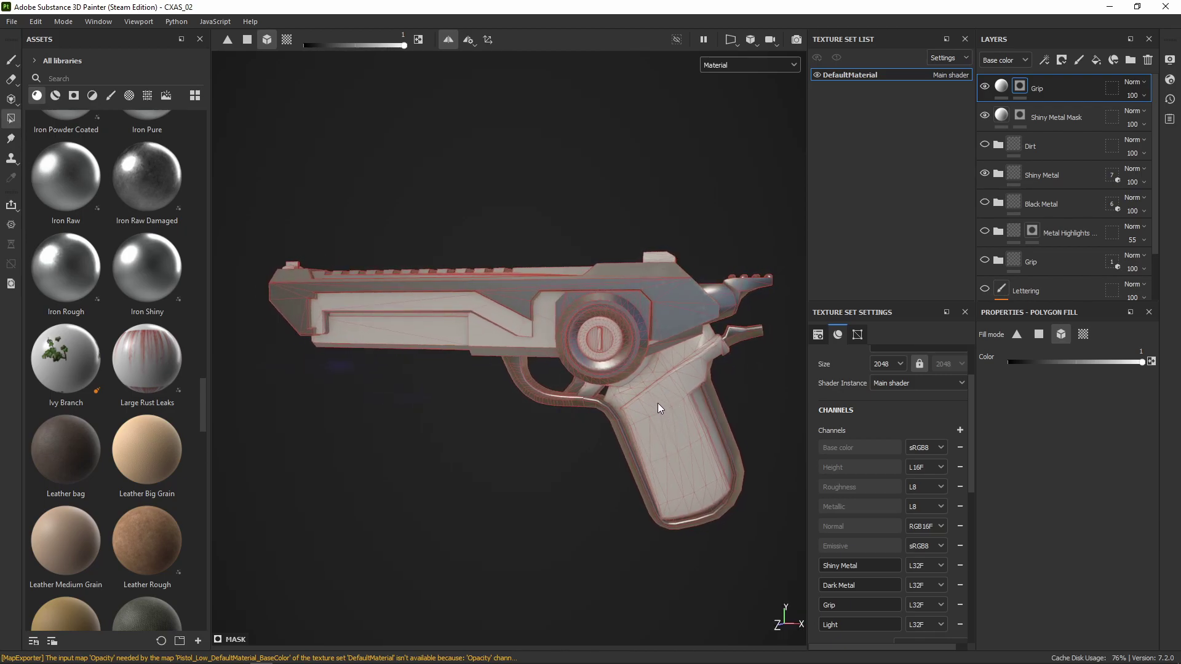
scroll(664, 411, up, 3)
mouse_move(664, 407)
alt+mouse_down()
mouse_move(641, 389)
mouse_move(633, 399)
mouse_move(652, 409)
alt+mouse_up()
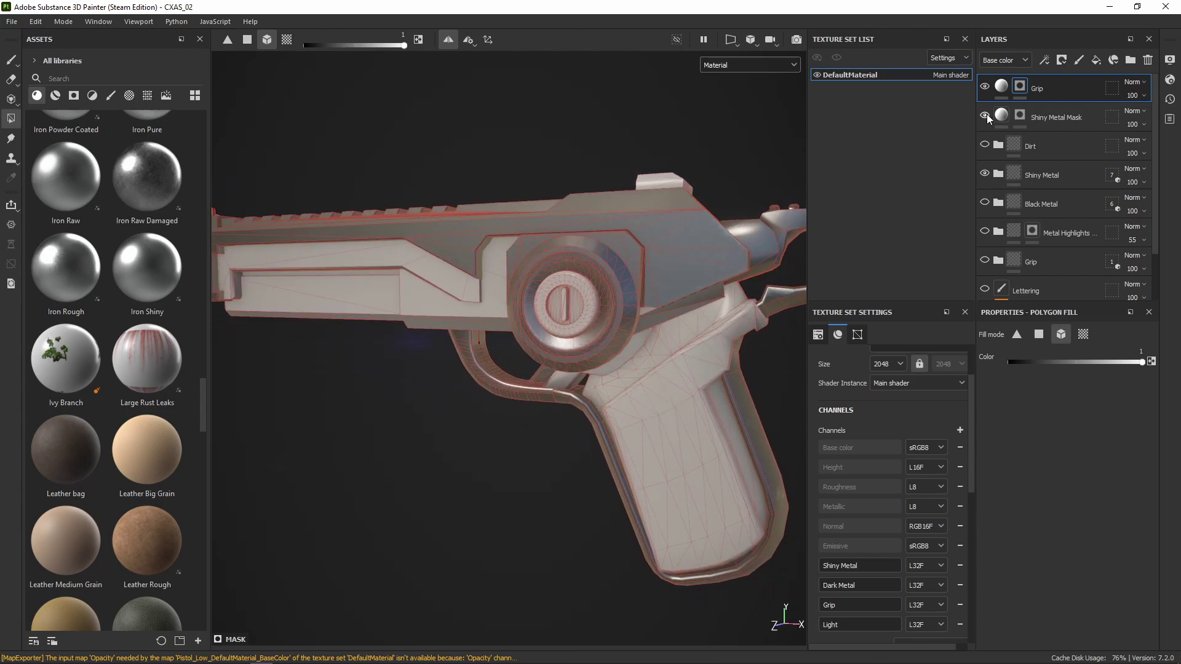
Step: Check the Grip fill layer's mask on its own across the handle, then switch back to the Material view
alt+click(1022, 83)
alt+drag(637, 407, 590, 394)
alt+drag(671, 381, 691, 424)
alt+drag(668, 465, 646, 364)
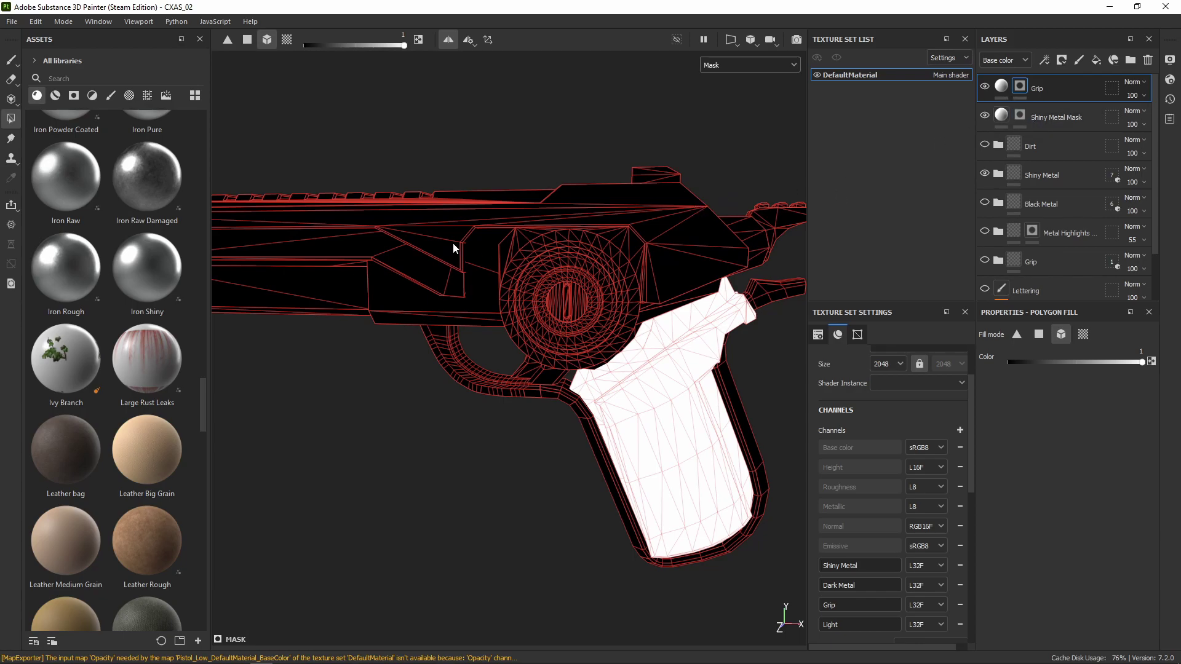
key(m)
click(754, 66)
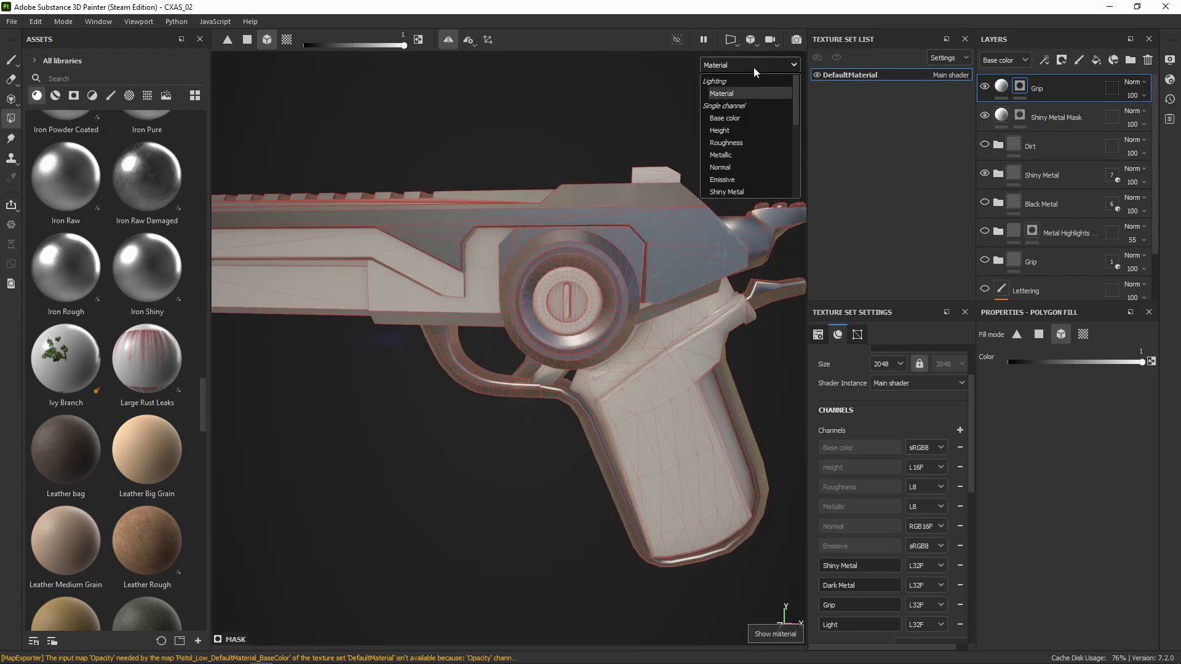
click(723, 94)
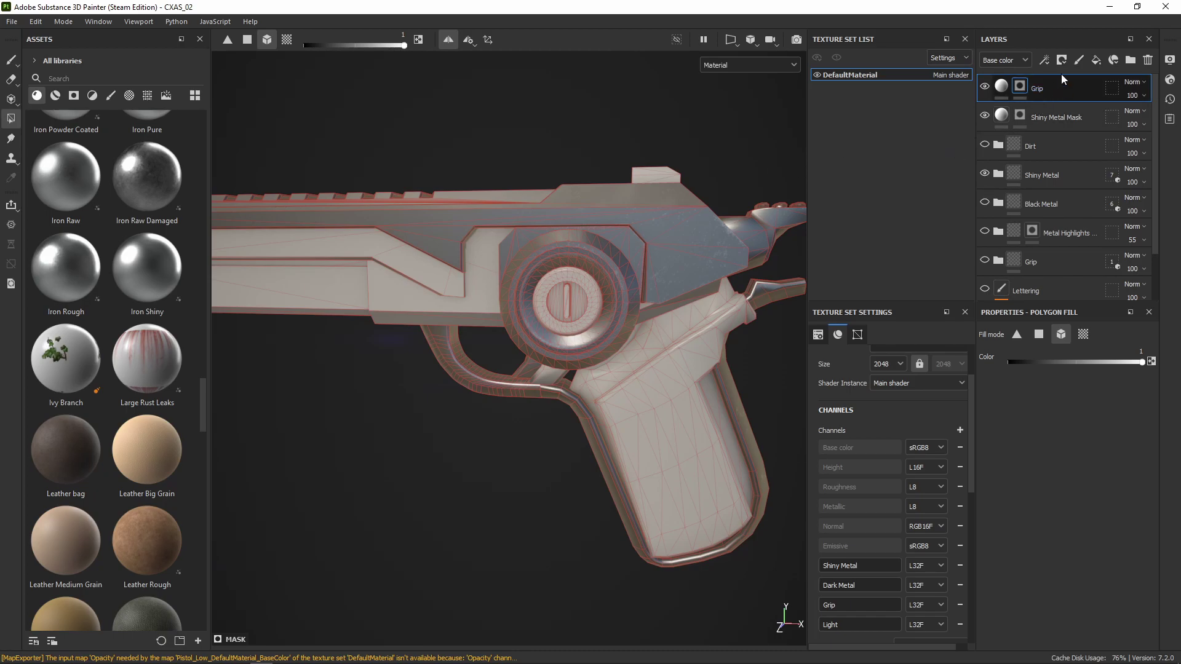
Step: Add another fill layer at the top of the stack and name it Dark Metal Mask
click(1096, 60)
double_click(1035, 87)
text(Dar)
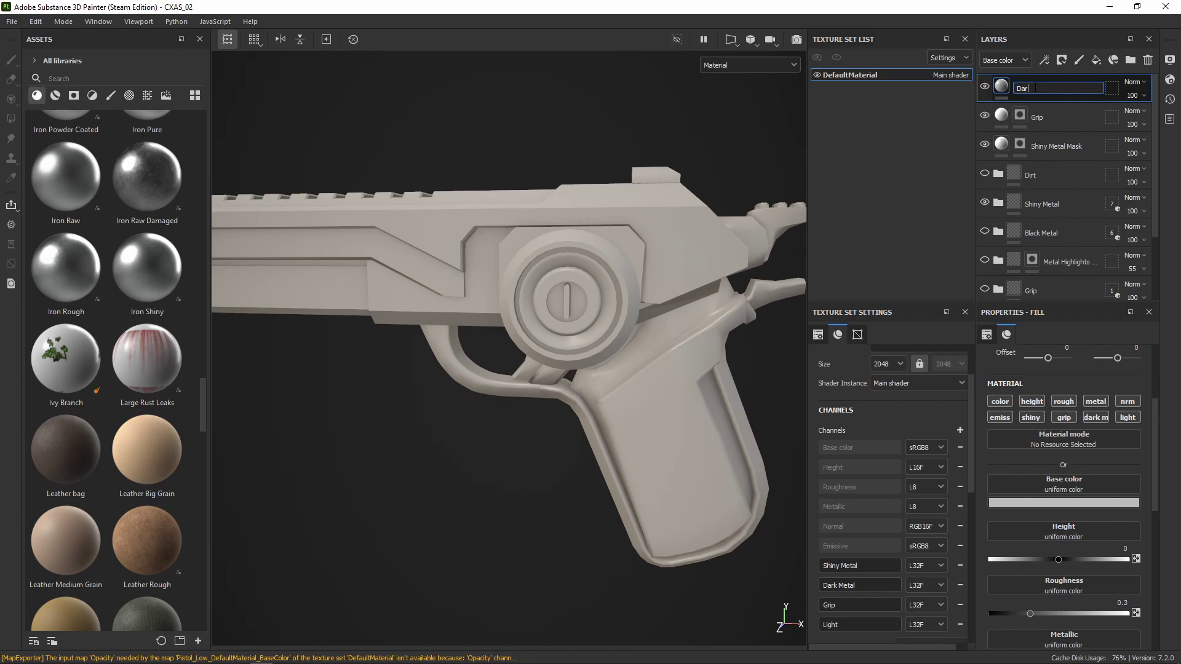
text(k Metal Mask)
key(Return)
Step: Rename the masked Grip fill layer as Grip Mask
click(1036, 112)
double_click(1043, 116)
click(1055, 117)
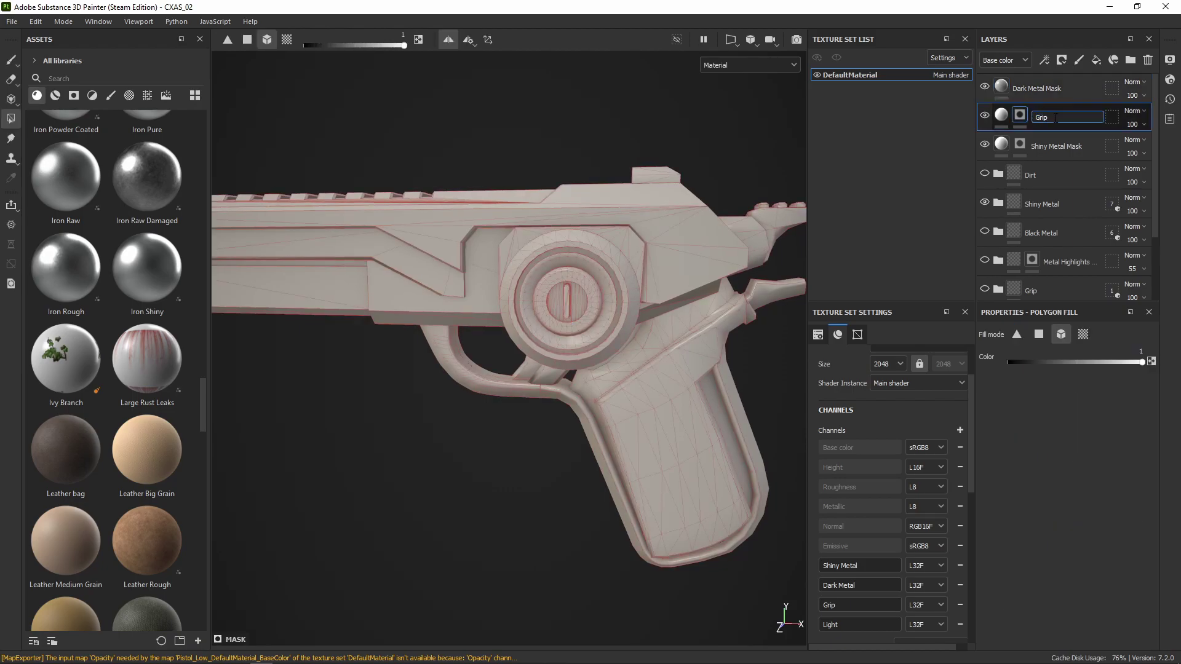
text(Mask)
key(Return)
Step: Give the Dark Metal Mask layer a black mask and restrict it to the Dark Metal channel only
click(1072, 92)
click(1063, 59)
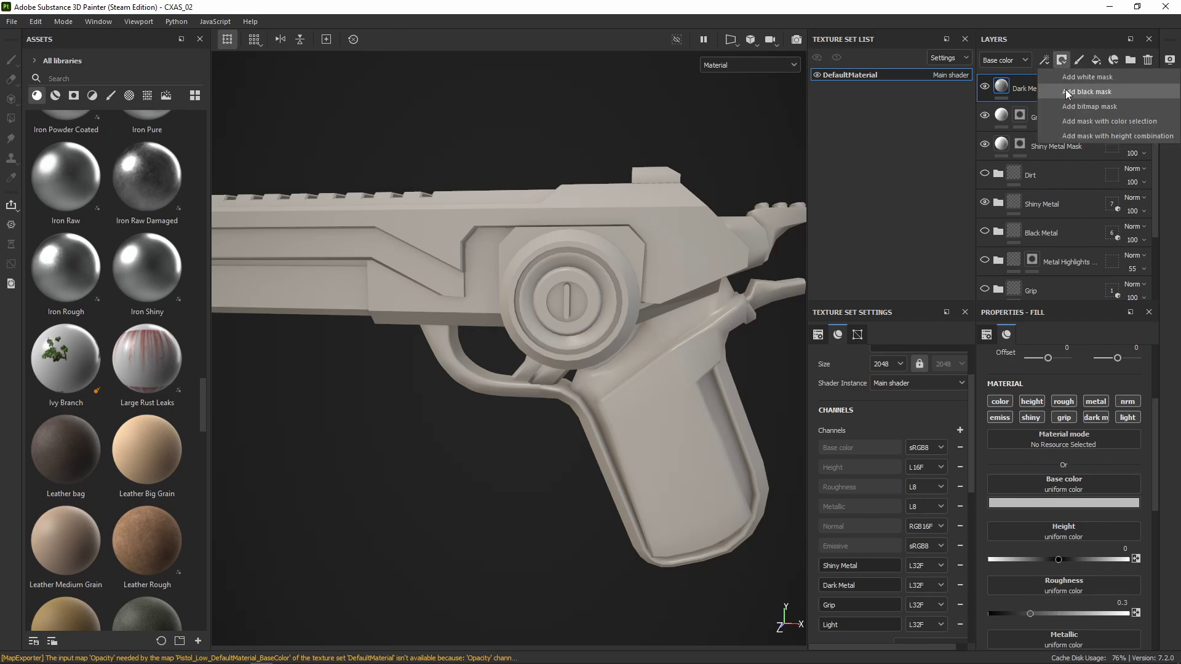
click(1104, 81)
click(1004, 90)
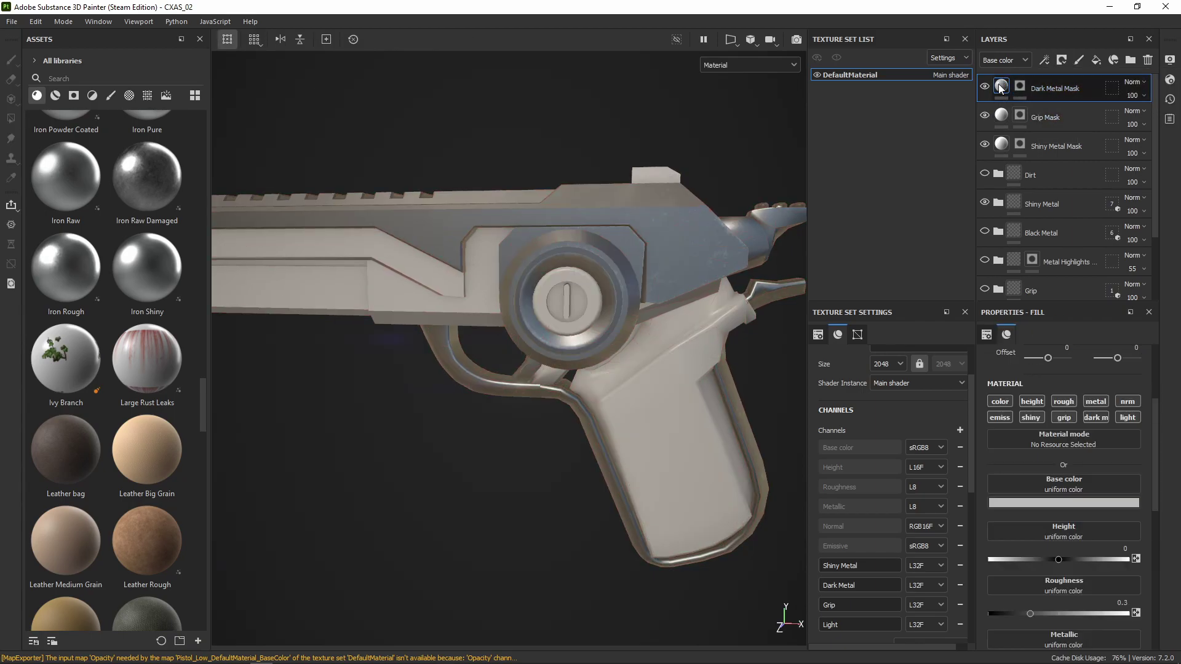
click(1094, 418)
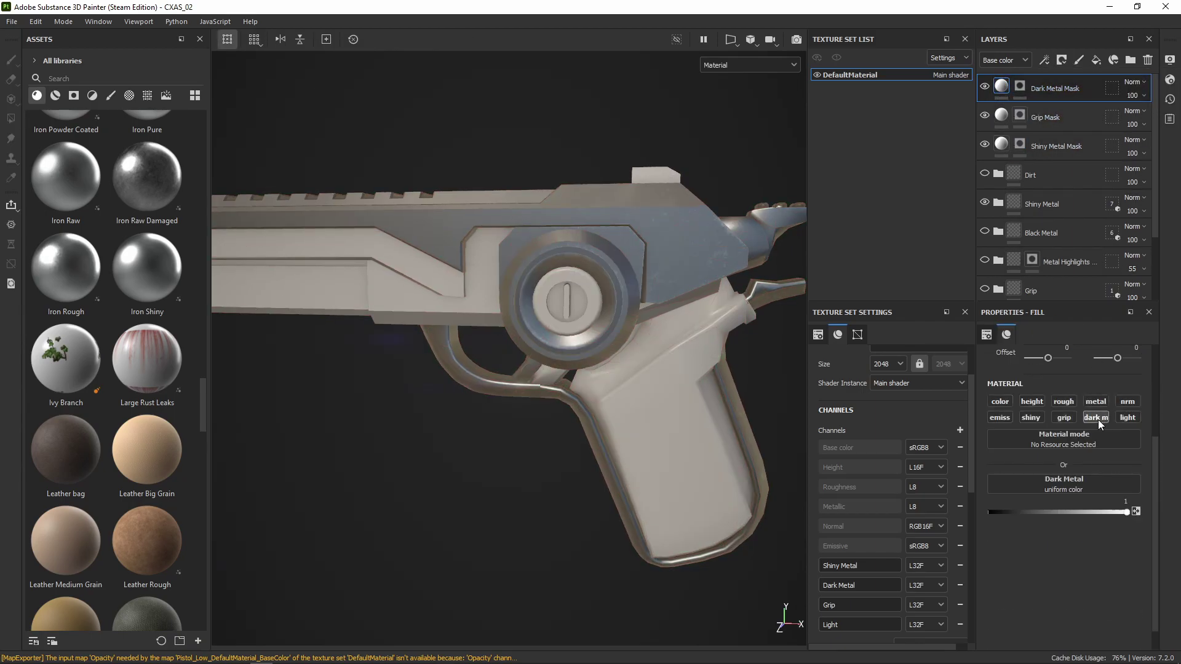
Step: Target the Dark Metal Mask layer's mask, hide the Shiny Metal folder and show the Black Metal folder for reference
click(1021, 88)
alt+middle_drag(393, 122, 496, 122)
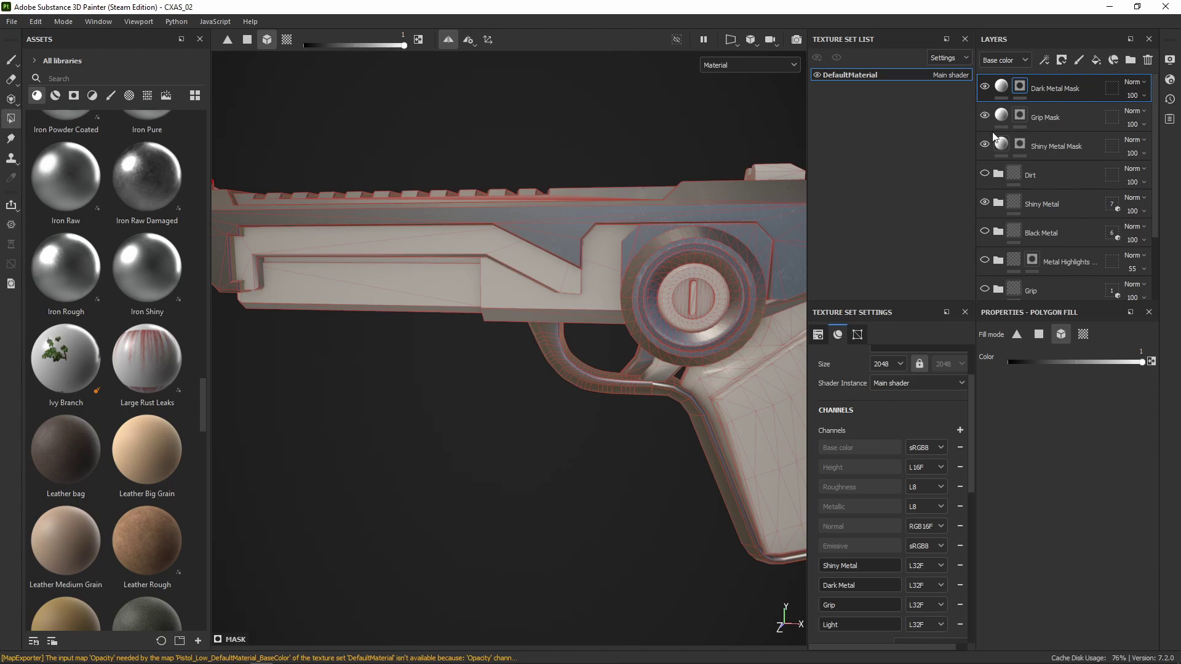
click(985, 202)
click(985, 231)
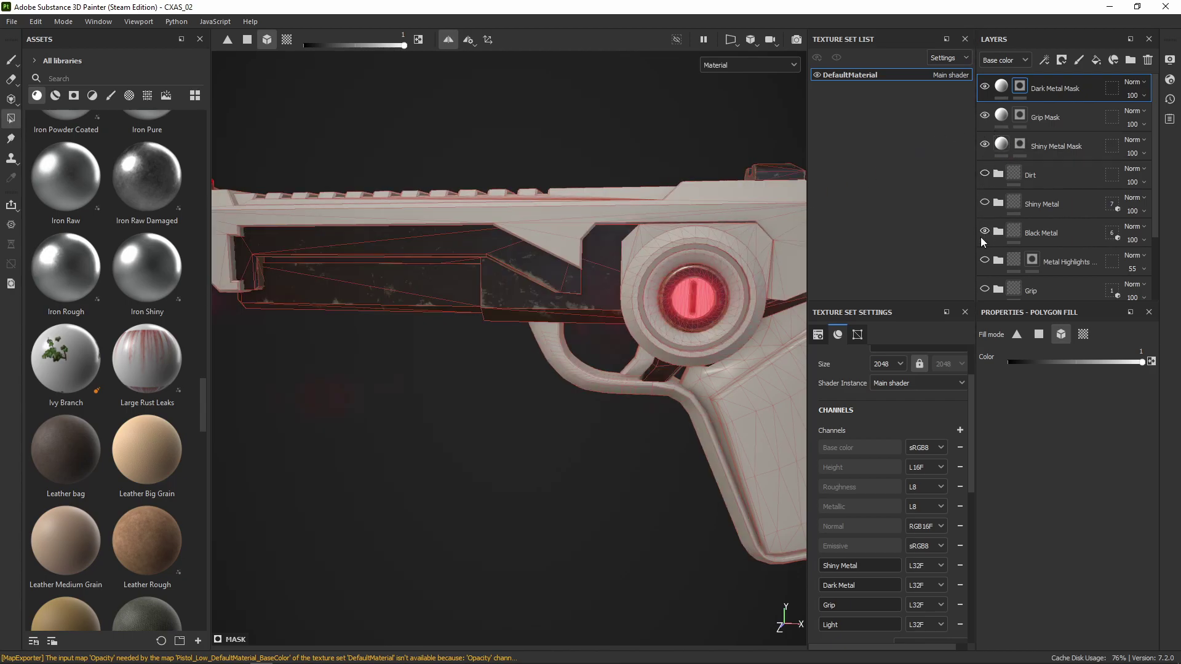
Step: Fill the pistol's black metal parts white in the Dark Metal Mask layer's mask, including the sights and underbarrel pieces
scroll(685, 235, down, 3)
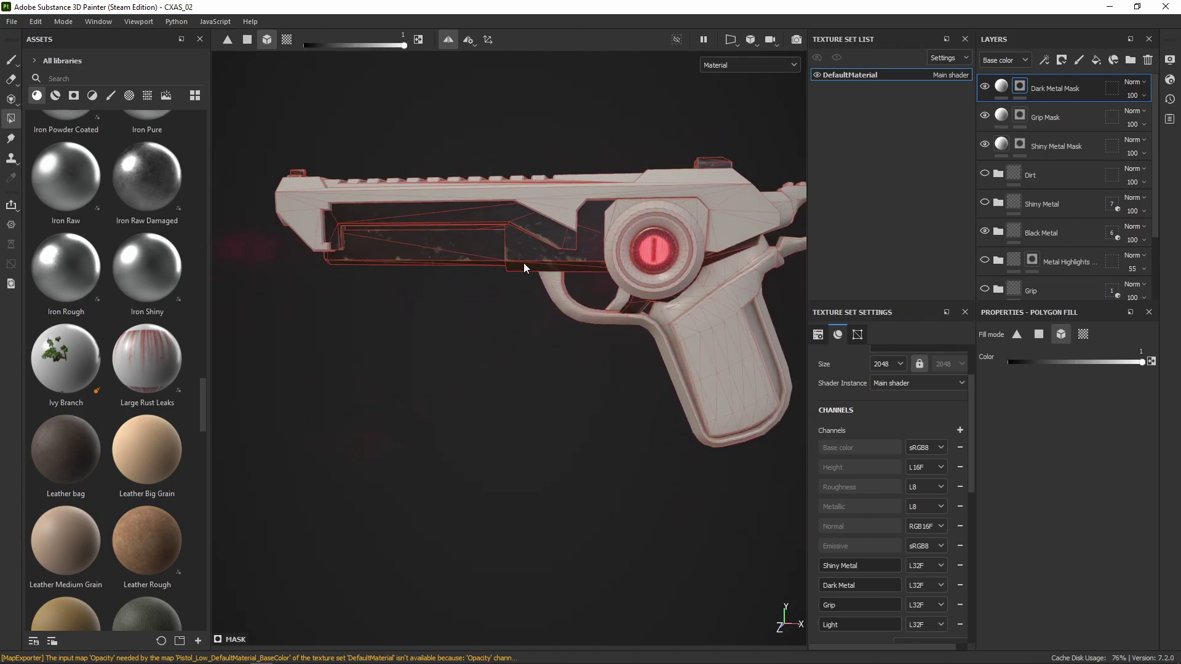
alt+drag(488, 269, 549, 278)
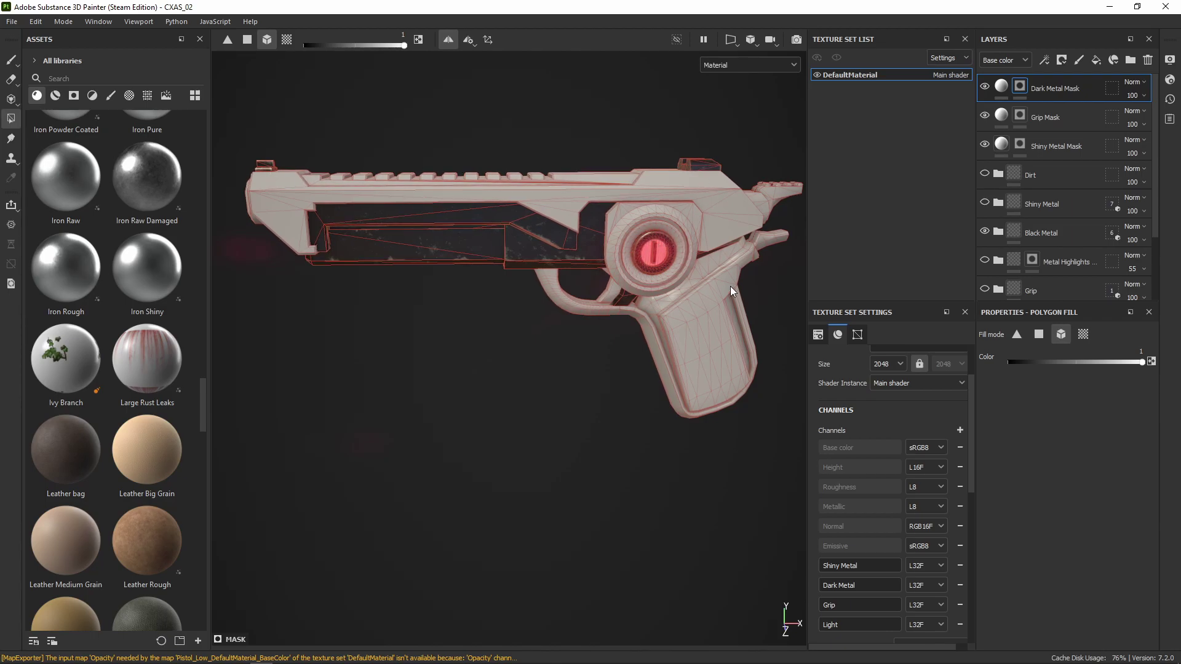
alt+drag(731, 286, 660, 227)
scroll(643, 298, up, 2)
alt+drag(614, 301, 697, 369)
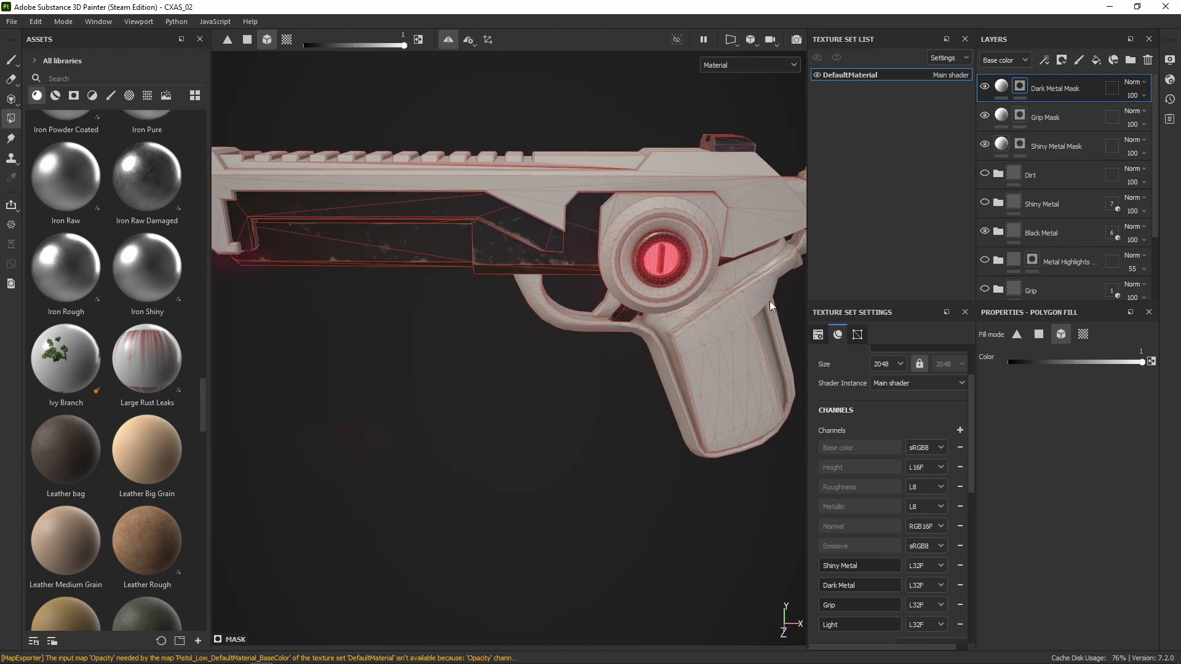
Step: Display the Dark Metal mask, add the slot in the round dial's centre to it, and return to the Material view
alt+click(1019, 87)
scroll(656, 261, up, 5)
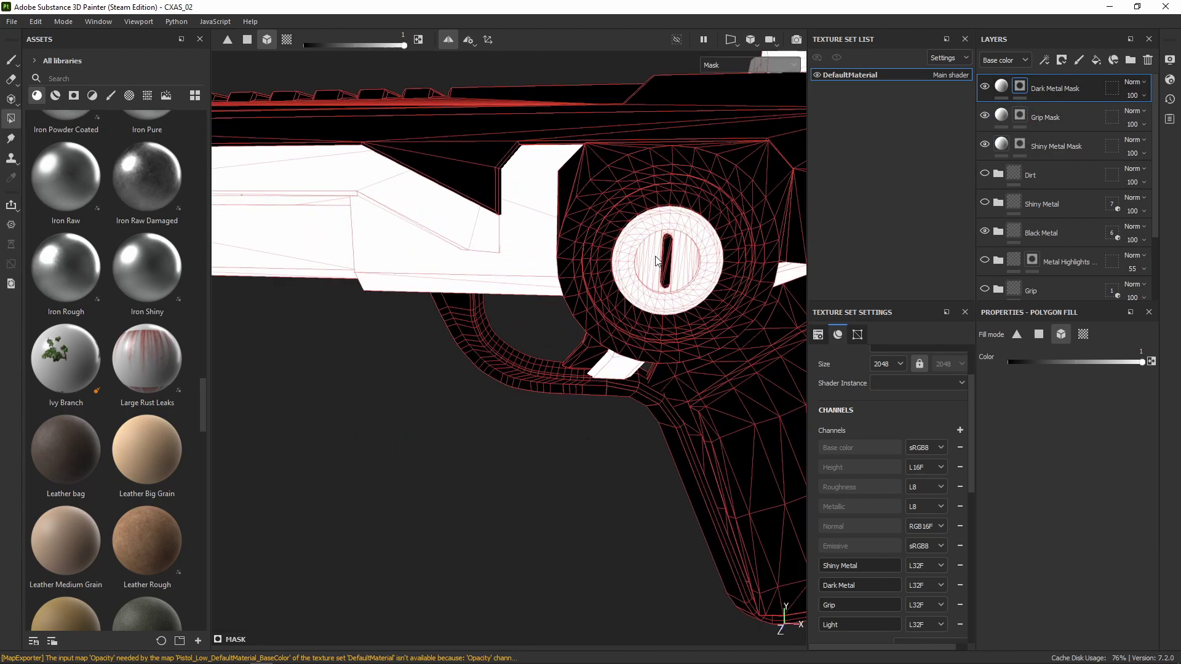
click(666, 252)
alt+drag(644, 285, 638, 252)
scroll(676, 269, up, 3)
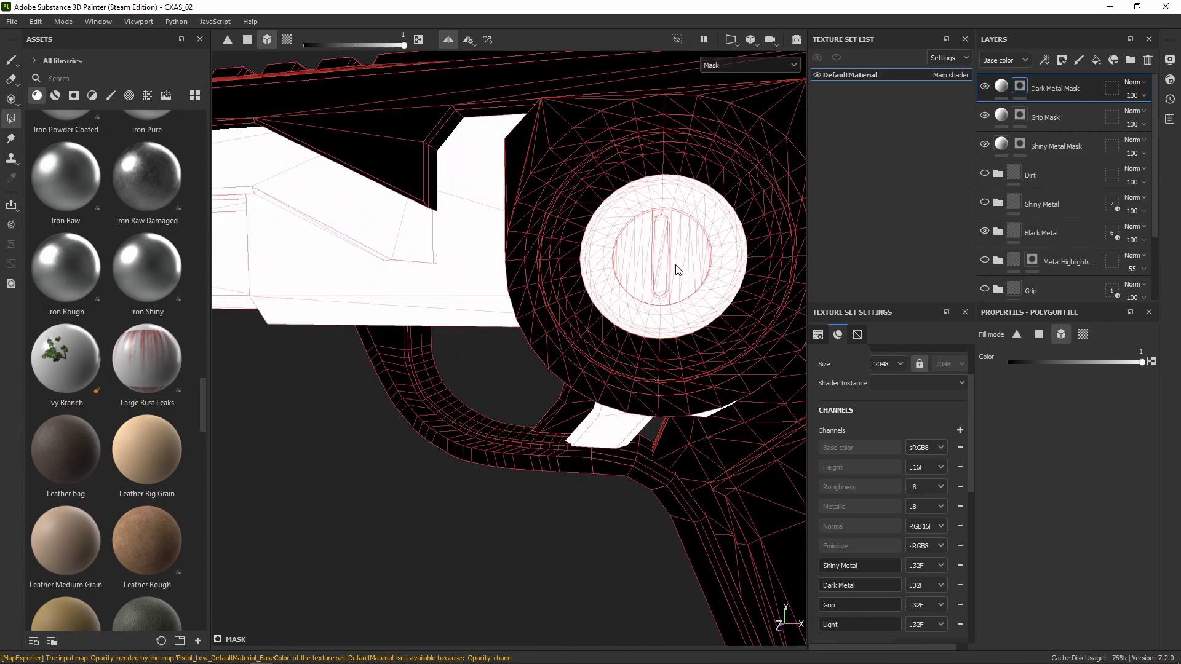
scroll(683, 258, up, 2)
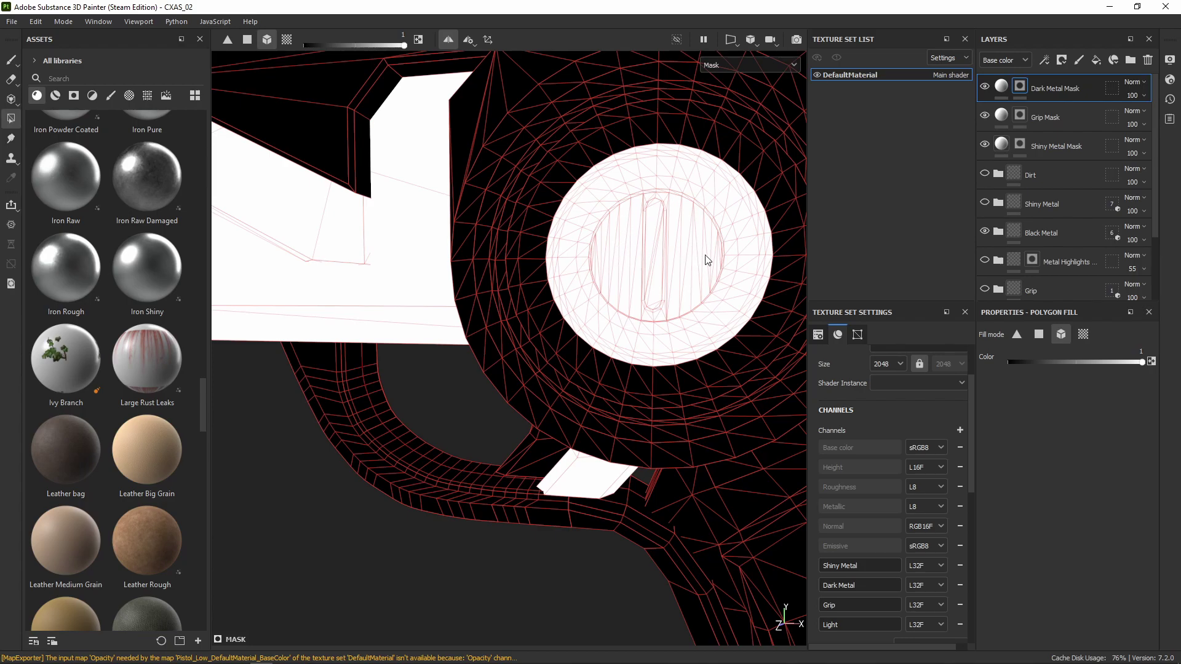
key(m)
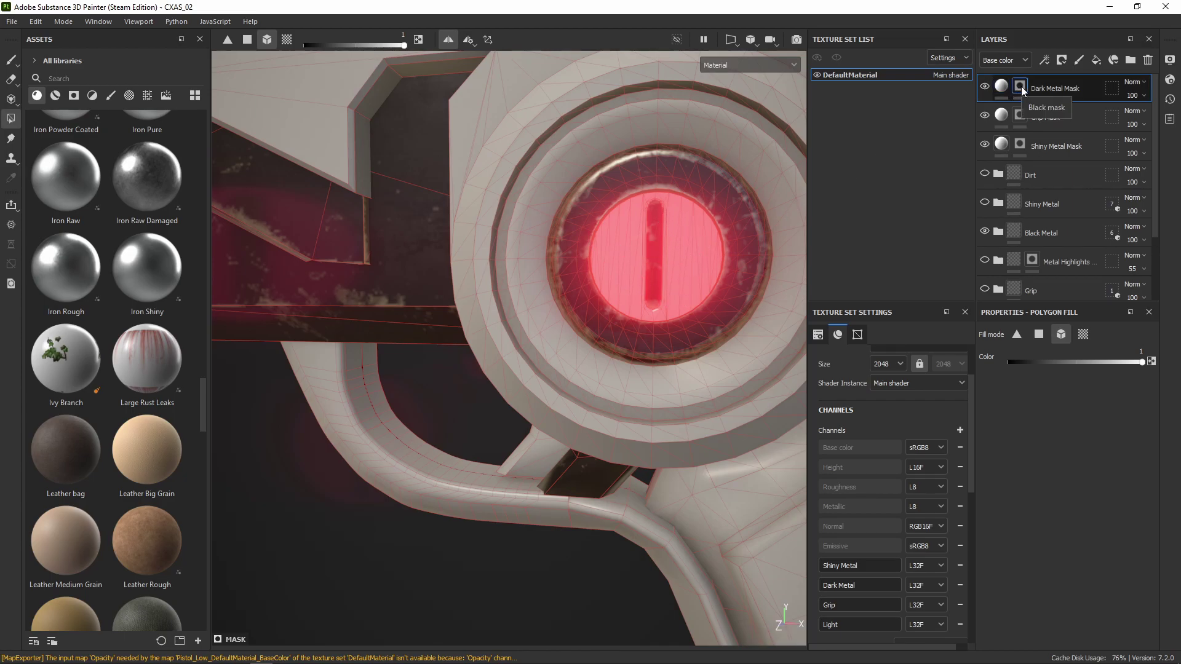
alt+drag(548, 212, 497, 249)
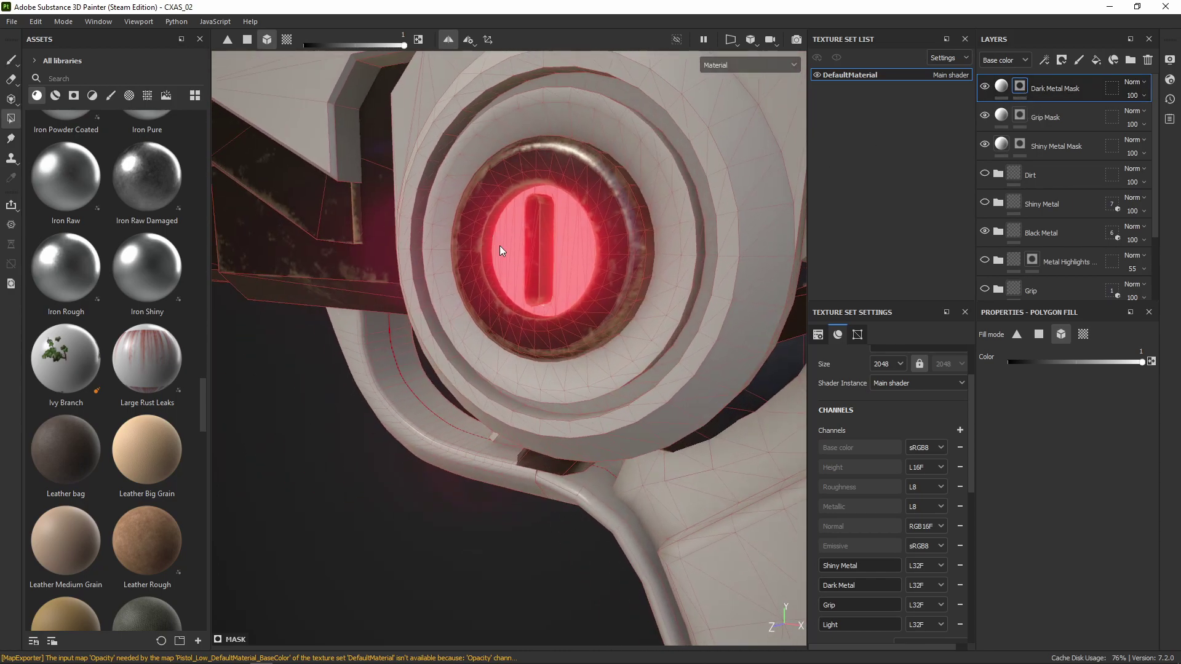
Step: Display the Dark Metal mask and fill the triangles on the left half of the dial's glowing disc black with Triangle fill
alt+drag(578, 263, 551, 230)
scroll(551, 231, up, 3)
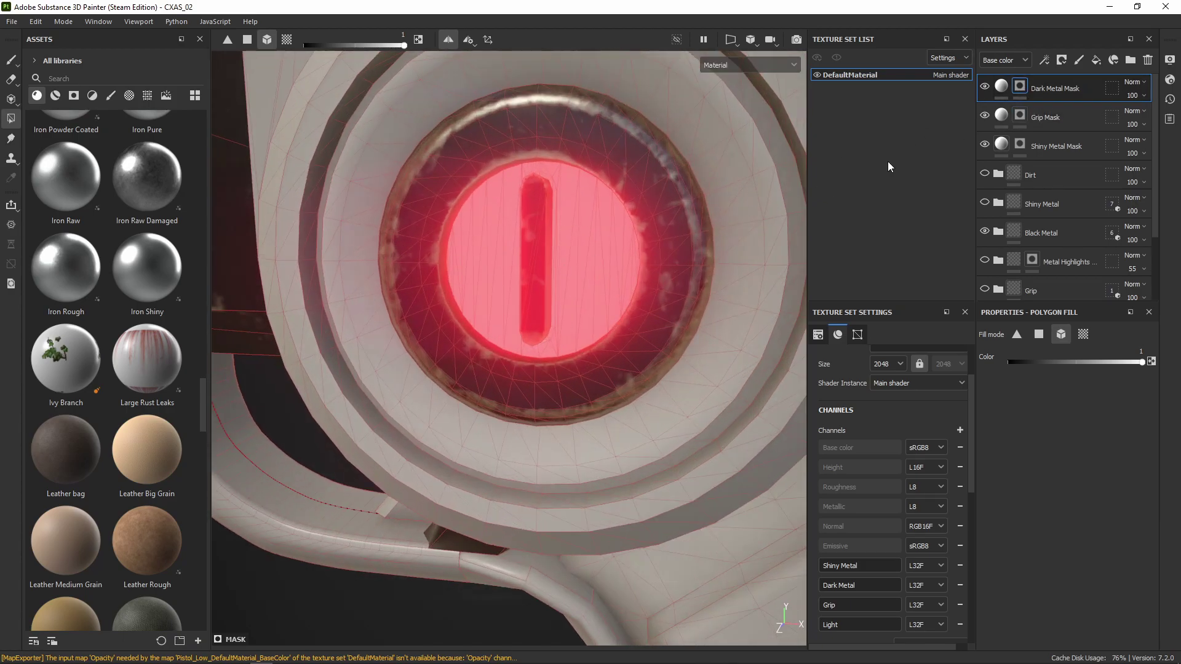
alt+click(1018, 91)
alt+drag(453, 303, 478, 249)
alt+drag(570, 257, 537, 172)
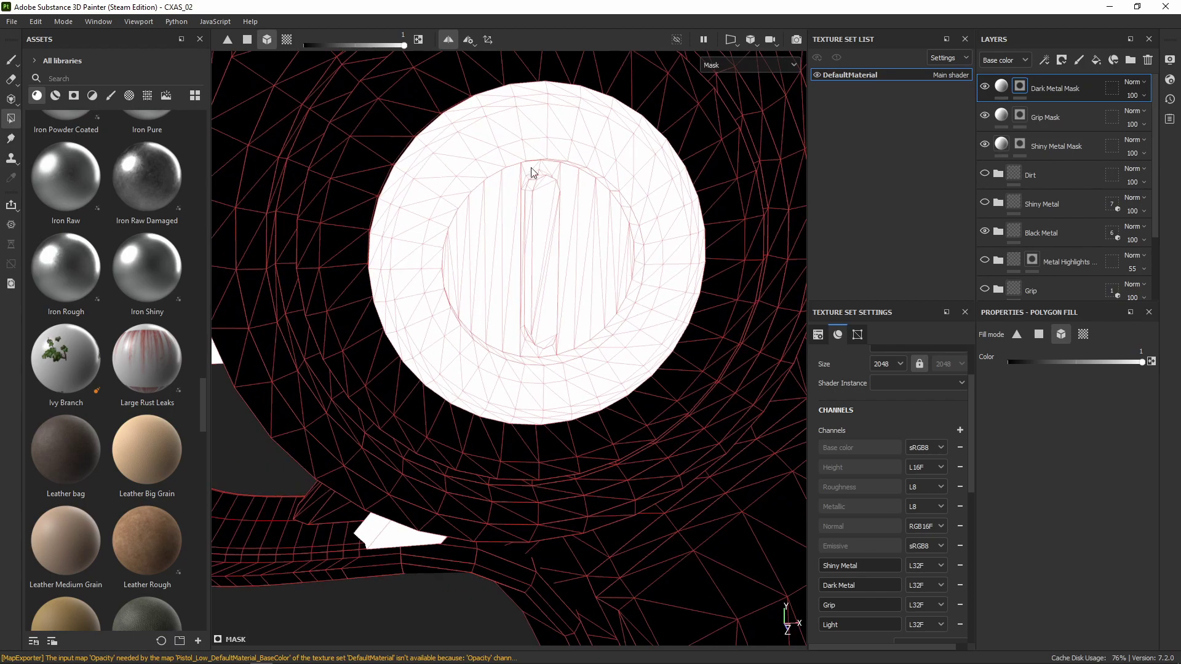
alt+drag(557, 247, 493, 231)
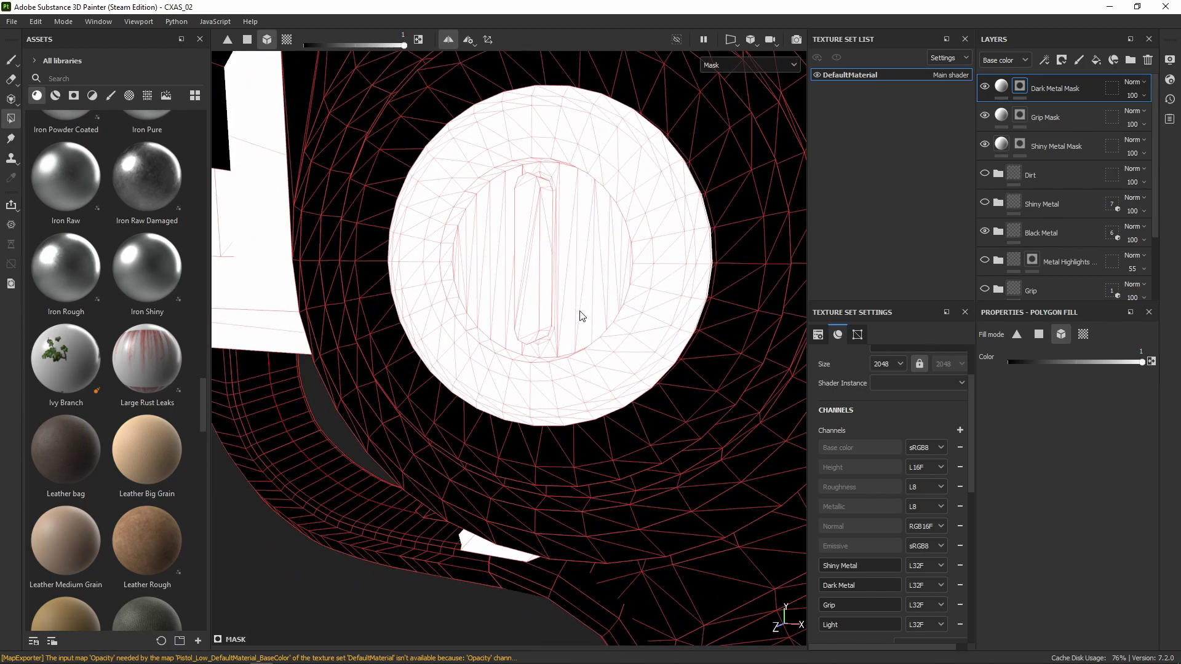
click(227, 39)
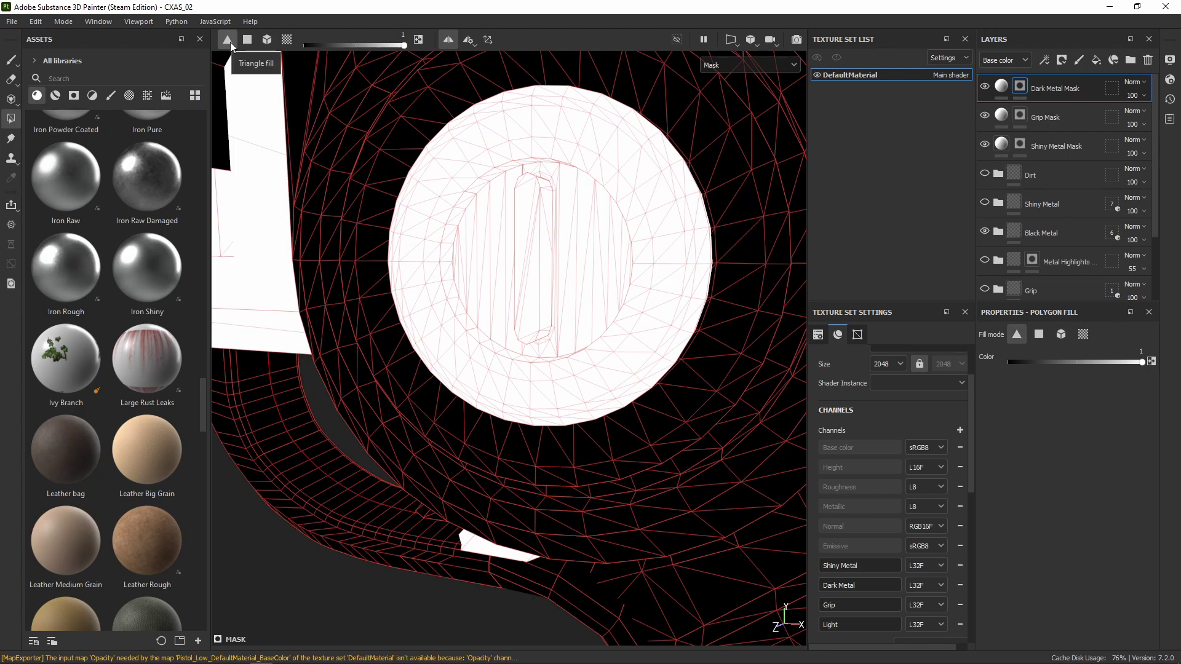
alt+drag(459, 216, 523, 223)
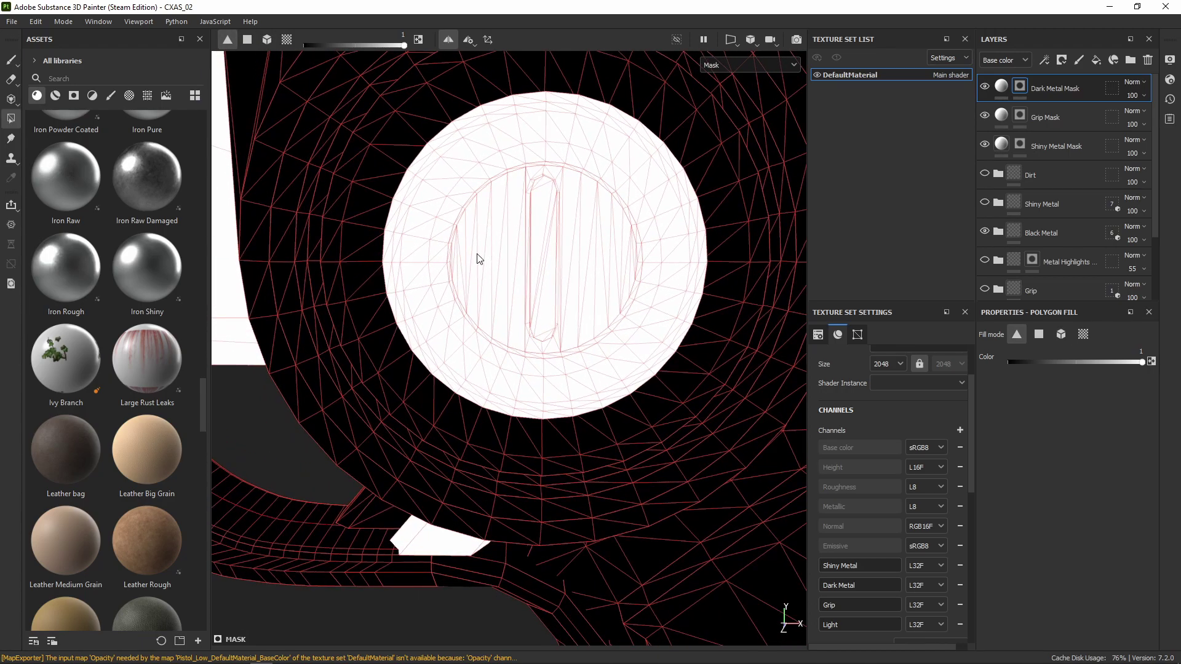
scroll(479, 258, up, 2)
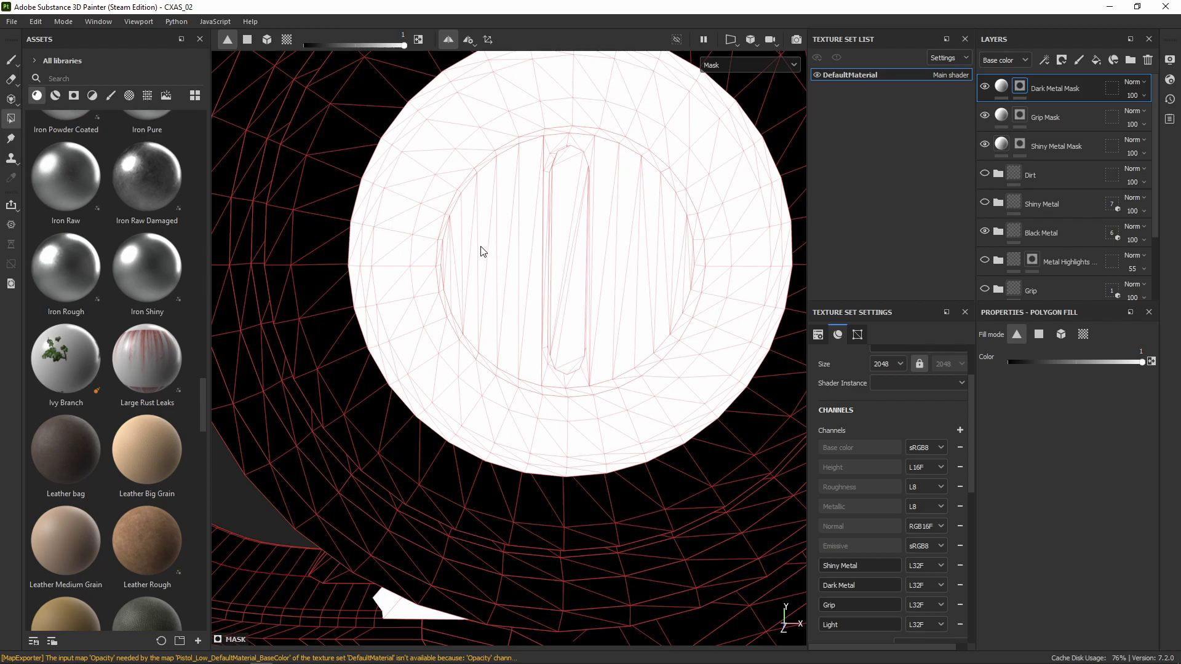
key(x)
mouse_move(488, 266)
mouse_down()
mouse_move(477, 254)
mouse_move(509, 251)
mouse_move(550, 286)
mouse_move(451, 280)
mouse_up()
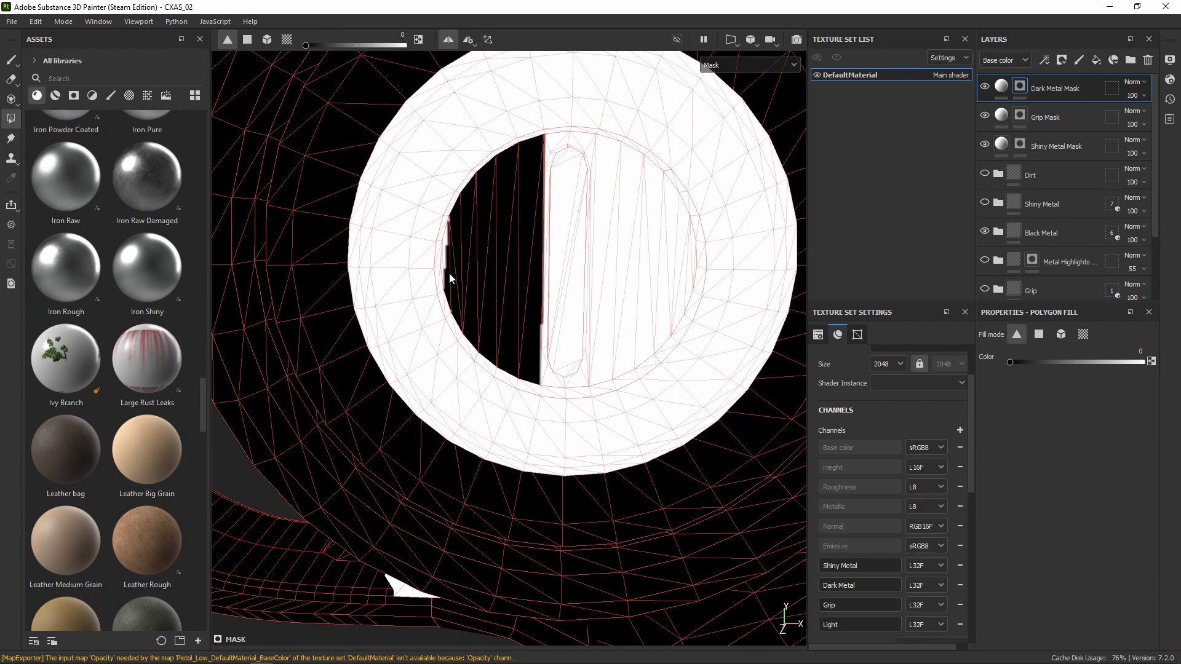
Step: Fill the right half of the glowing disc and its leftover rim triangles black in the Dark Metal mask, leaving the central slot white
scroll(440, 279, up, 4)
click(440, 279)
scroll(441, 289, down, 3)
mouse_move(654, 124)
mouse_down()
mouse_move(685, 127)
mouse_move(622, 139)
mouse_move(542, 178)
mouse_up()
scroll(540, 197, up, 3)
alt+middle_drag(509, 338, 502, 123)
click(497, 359)
click(498, 375)
alt+drag(499, 375, 430, 305)
click(431, 306)
alt+drag(484, 501, 578, 414)
click(589, 432)
scroll(578, 414, down, 3)
click(577, 414)
Step: Refill overpainted triangles around the disc white and blacken the remaining disc triangles beside the slot in the Dark Metal mask
key(x)
mouse_move(380, 494)
mouse_down()
mouse_move(367, 510)
mouse_move(412, 489)
mouse_move(421, 536)
mouse_up()
key(x)
mouse_move(625, 307)
mouse_down()
mouse_move(684, 212)
mouse_move(570, 189)
mouse_move(544, 111)
mouse_move(567, 160)
mouse_move(544, 200)
mouse_move(542, 302)
mouse_move(590, 312)
mouse_up()
click(541, 100)
click(541, 102)
click(544, 205)
click(545, 308)
click(718, 317)
scroll(718, 318, down, 10)
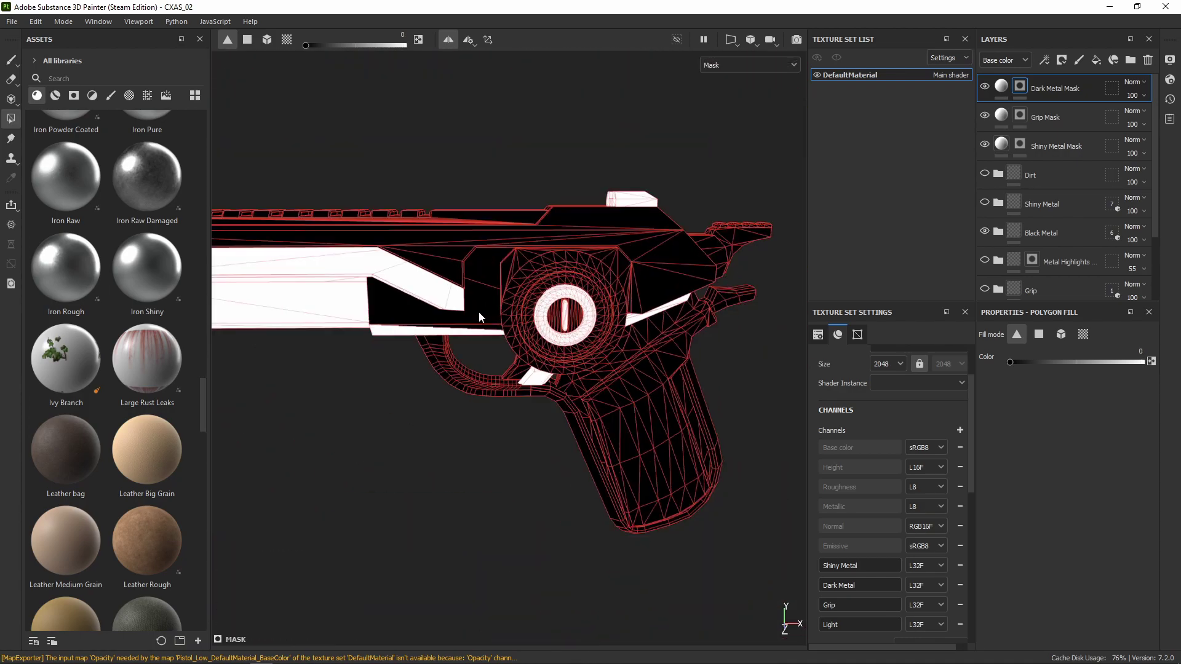
Step: Blacken the last small leftover triangles of the glowing disc in the Dark Metal mask
alt+drag(481, 317, 464, 361)
scroll(464, 361, up, 10)
click(556, 415)
click(616, 413)
click(538, 414)
click(516, 413)
alt+drag(516, 413, 496, 414)
scroll(504, 413, down, 10)
alt+drag(566, 402, 508, 461)
scroll(590, 386, up, 4)
Step: Refill the black metal body piece in front of the dial white in the Dark Metal mask using Mesh fill
key(x)
scroll(585, 361, down, 8)
key(4)
key(4)
scroll(585, 369, up, 3)
click(611, 443)
scroll(480, 446, down, 4)
Step: Enable mirror symmetry across the Z axis and inspect the Dark Metal mask around the dial
click(734, 40)
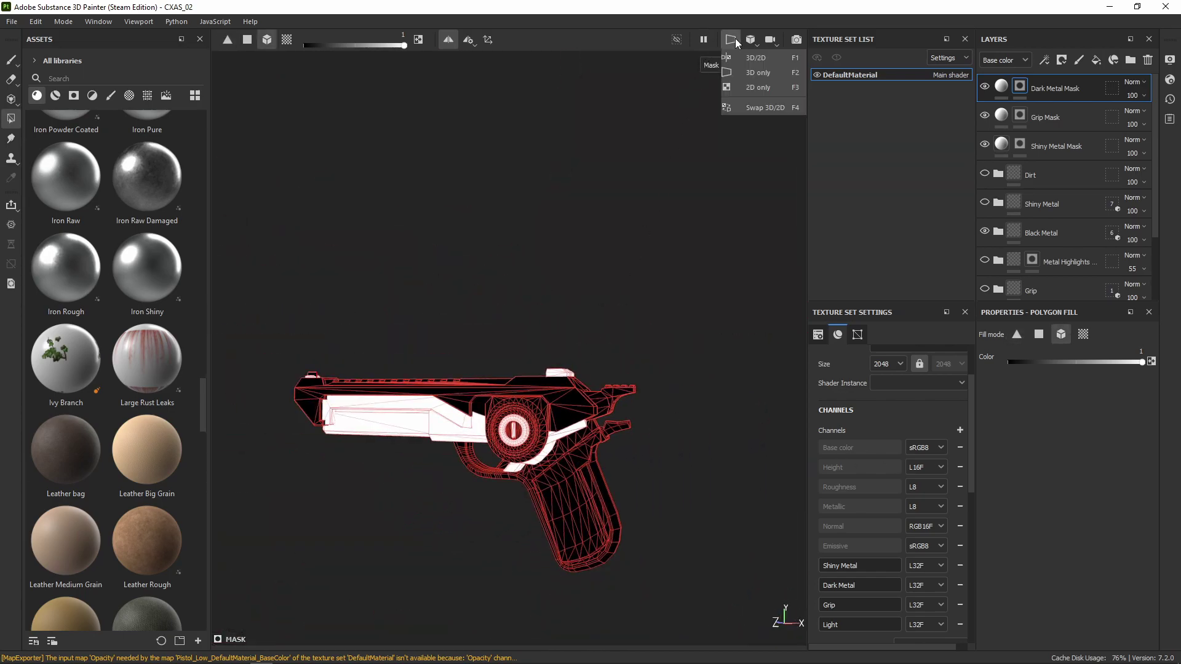
click(745, 41)
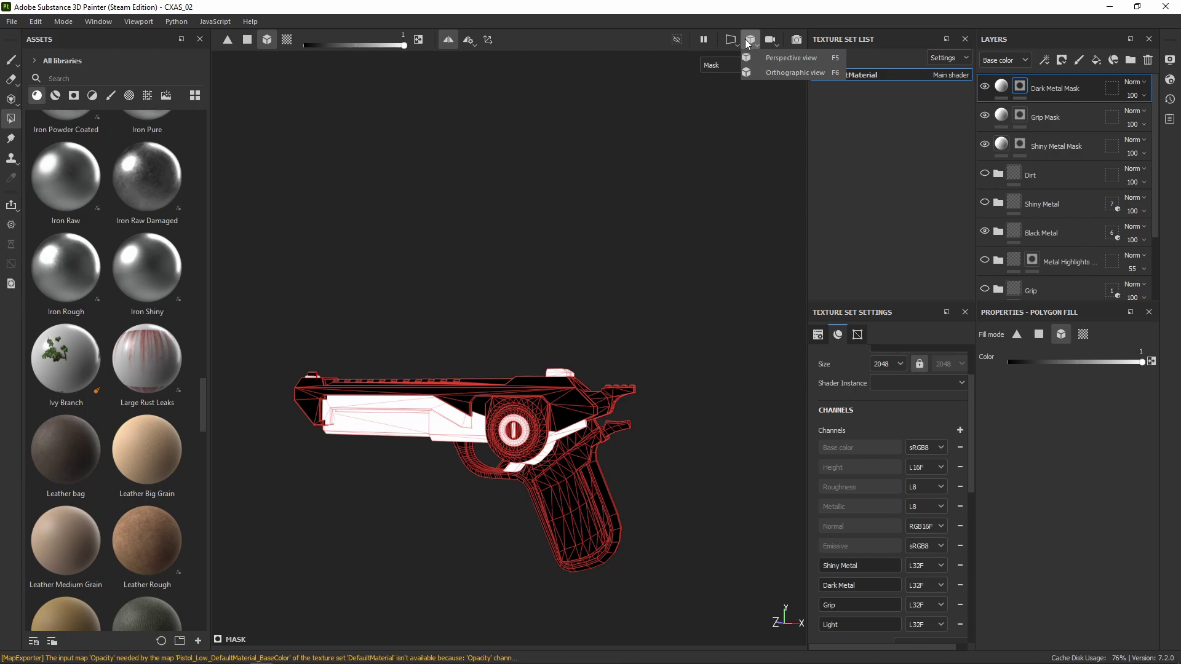
click(449, 41)
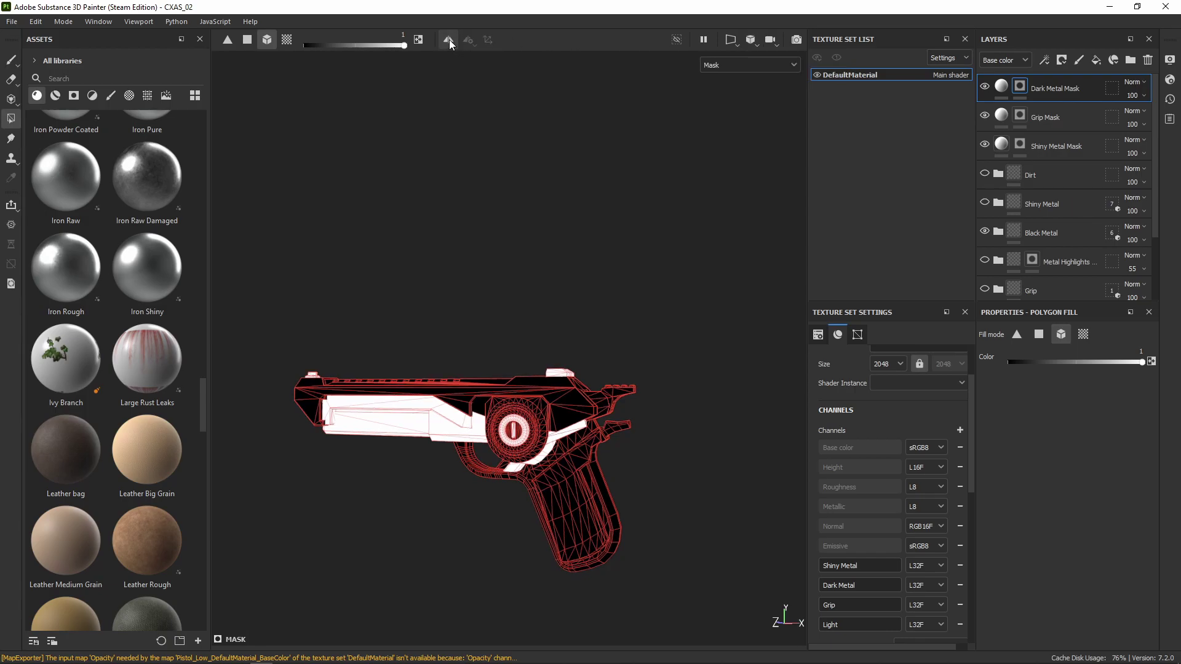
click(468, 41)
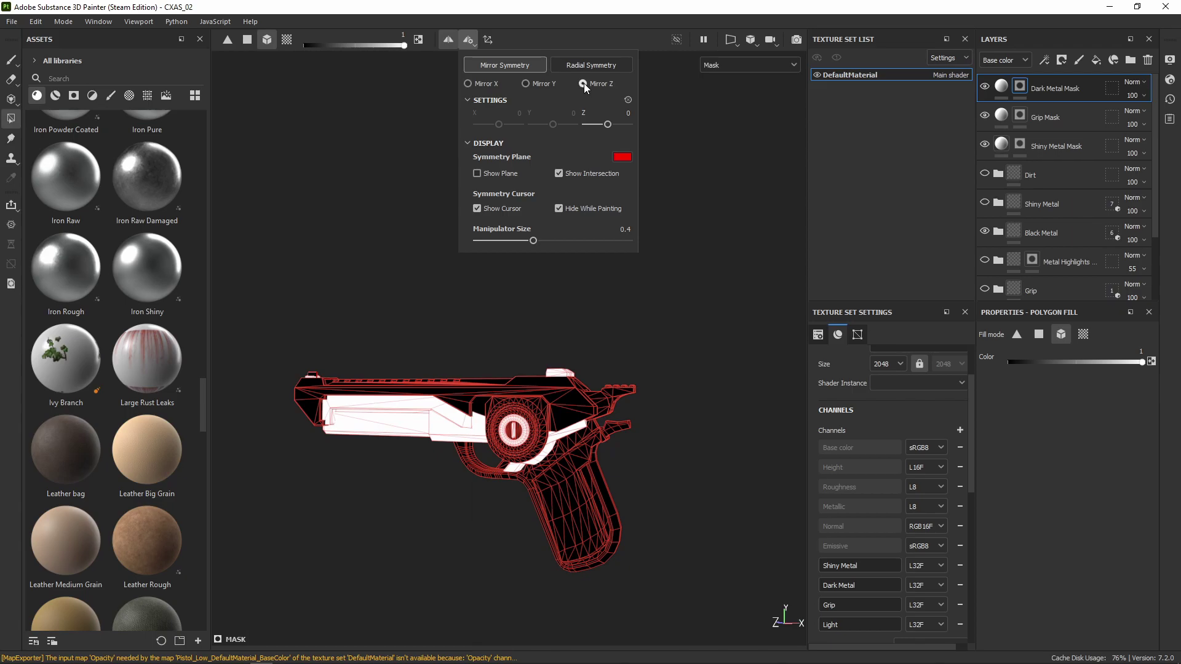
alt+drag(443, 234, 627, 246)
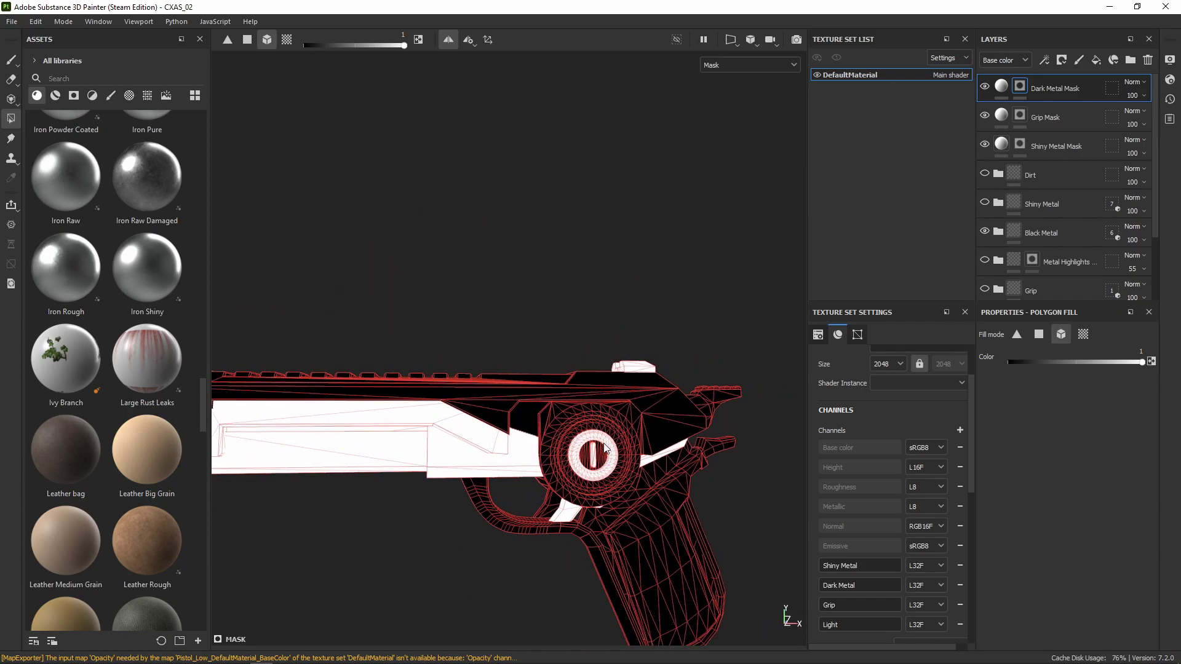
alt+drag(592, 443, 619, 469)
alt+drag(615, 423, 649, 439)
alt+middle_drag(522, 409, 521, 347)
scroll(585, 239, down, 3)
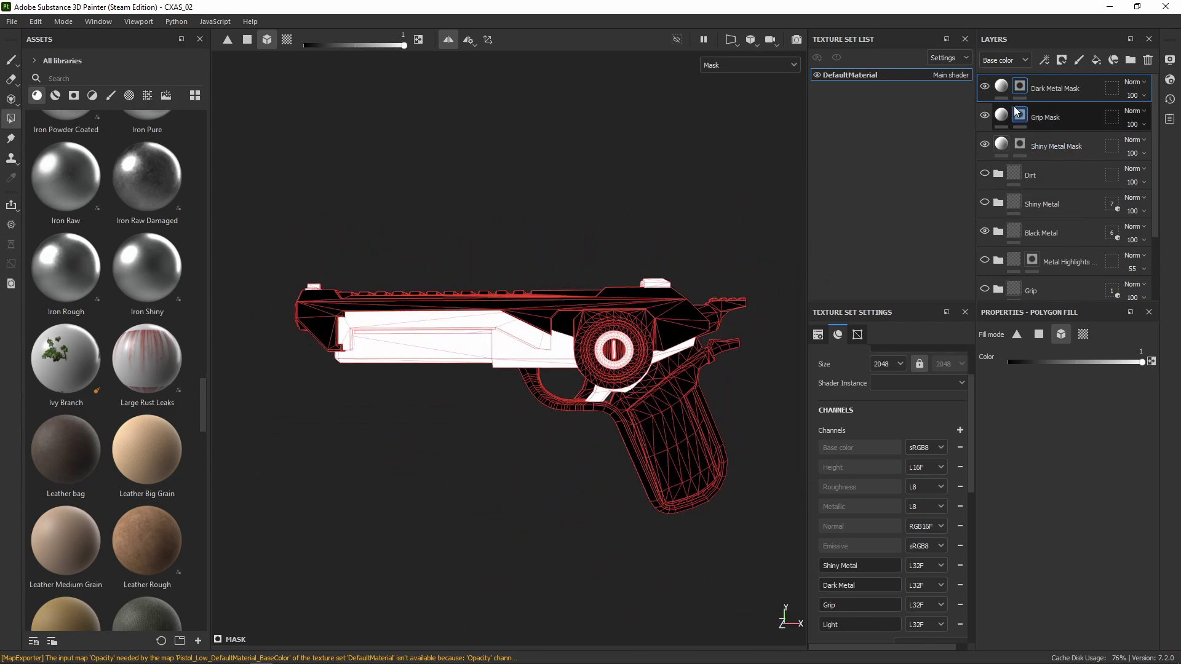
Step: Add a fill layer named Emissive with a black mask above Dark Metal Mask and restrict it to the Light channel only
click(1005, 90)
alt+drag(632, 287, 630, 323)
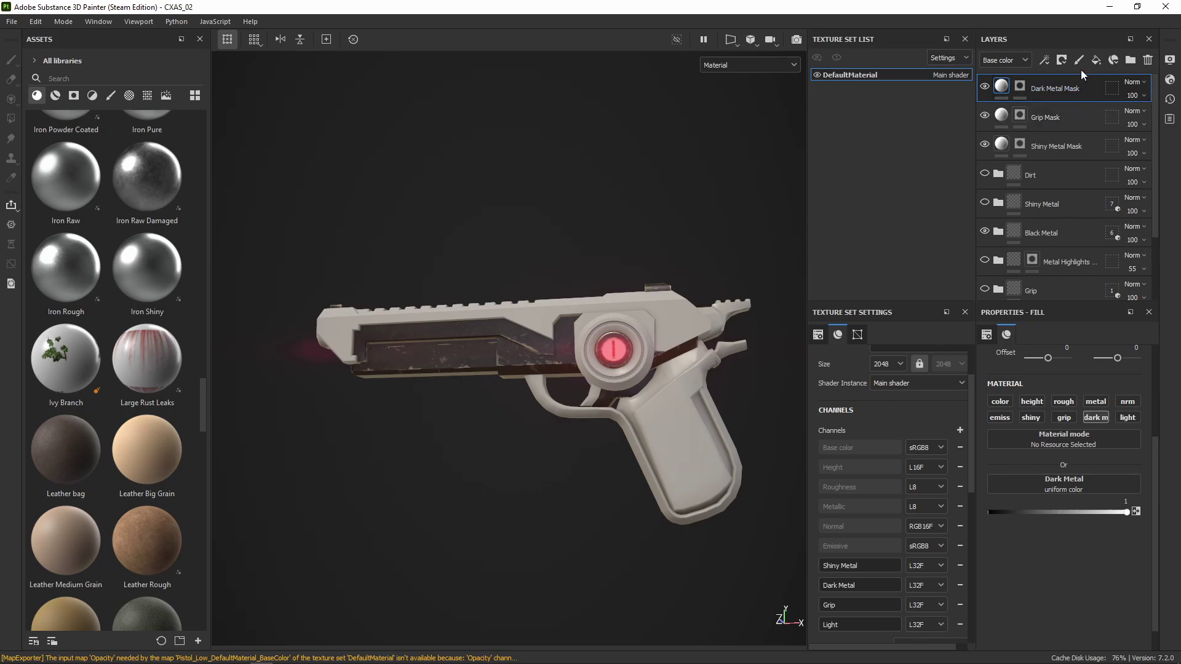
click(1095, 60)
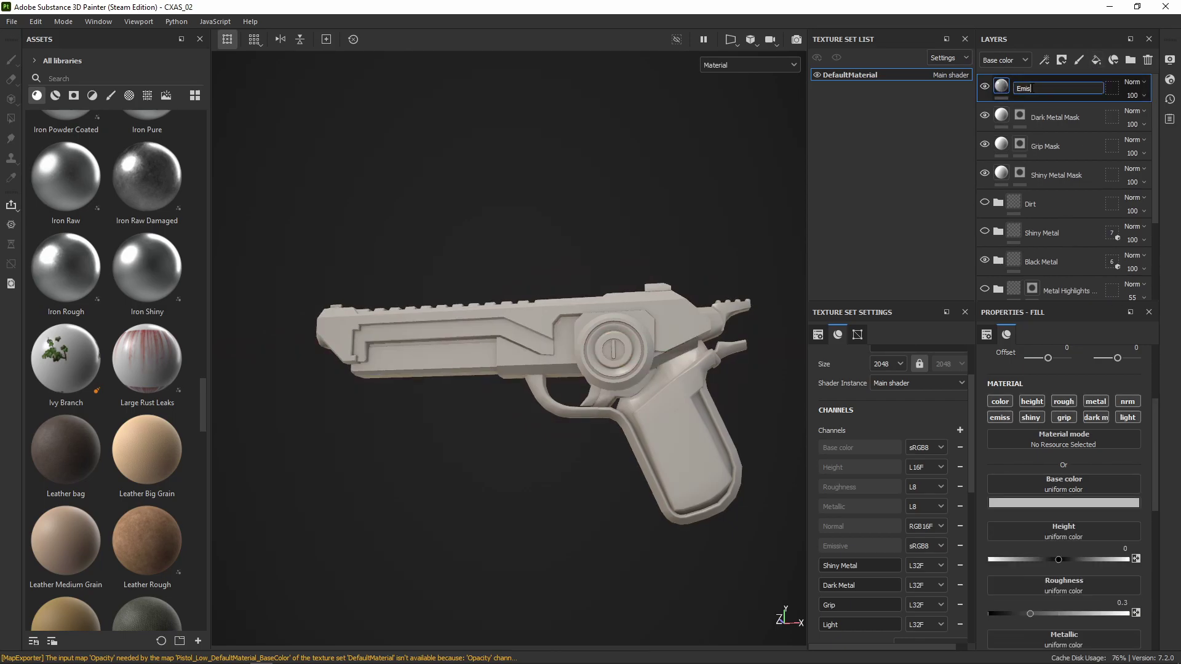
text(ive)
key(Return)
right_click(1038, 91)
click(1068, 94)
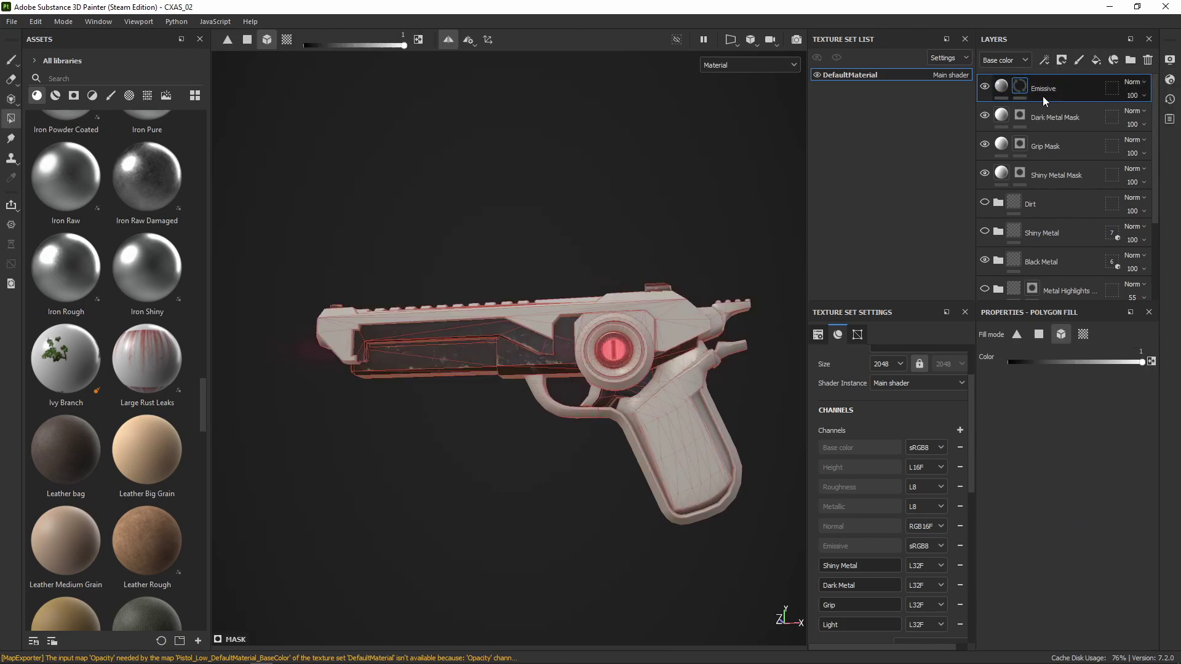
click(1005, 87)
click(1127, 417)
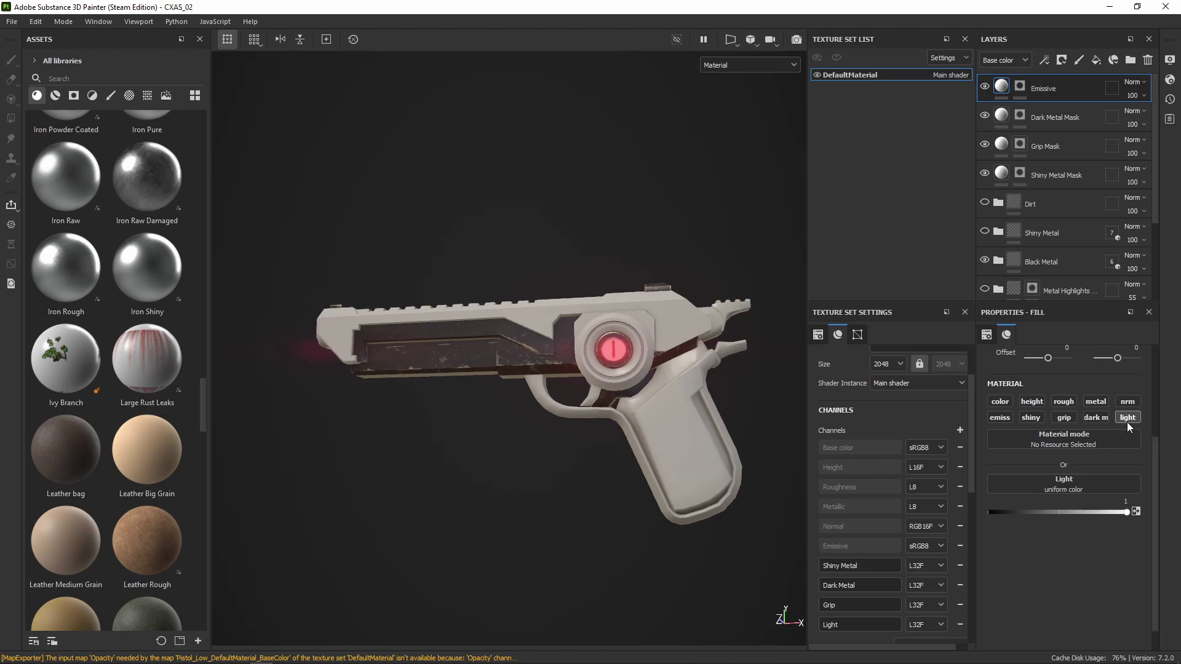
Step: Copy the mask of the Core Emissive layer in the Black Metal folder and paste it into the Emissive layer's mask
click(1021, 87)
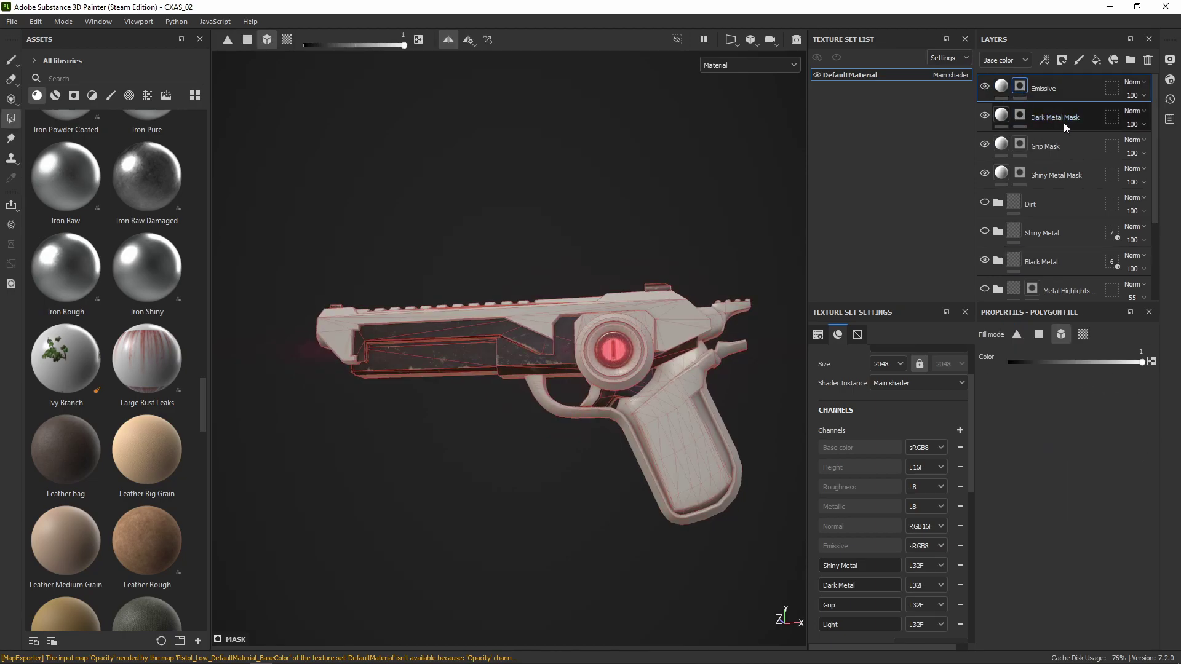
scroll(1014, 249, down, 2)
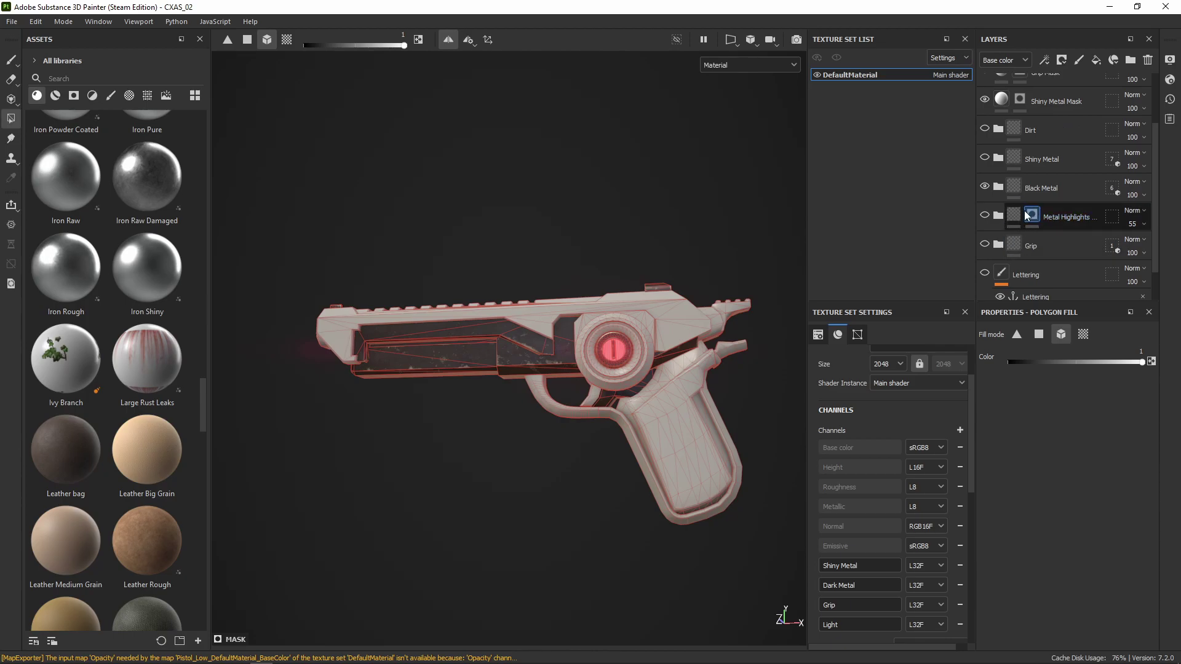
click(998, 188)
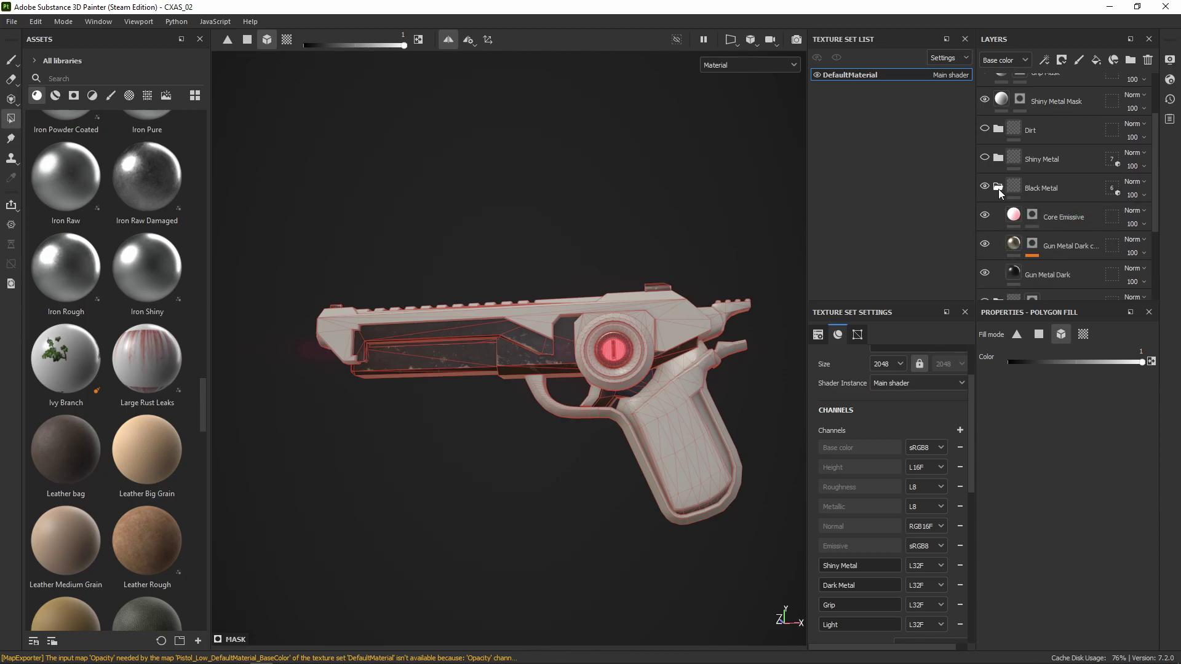
right_click(1032, 218)
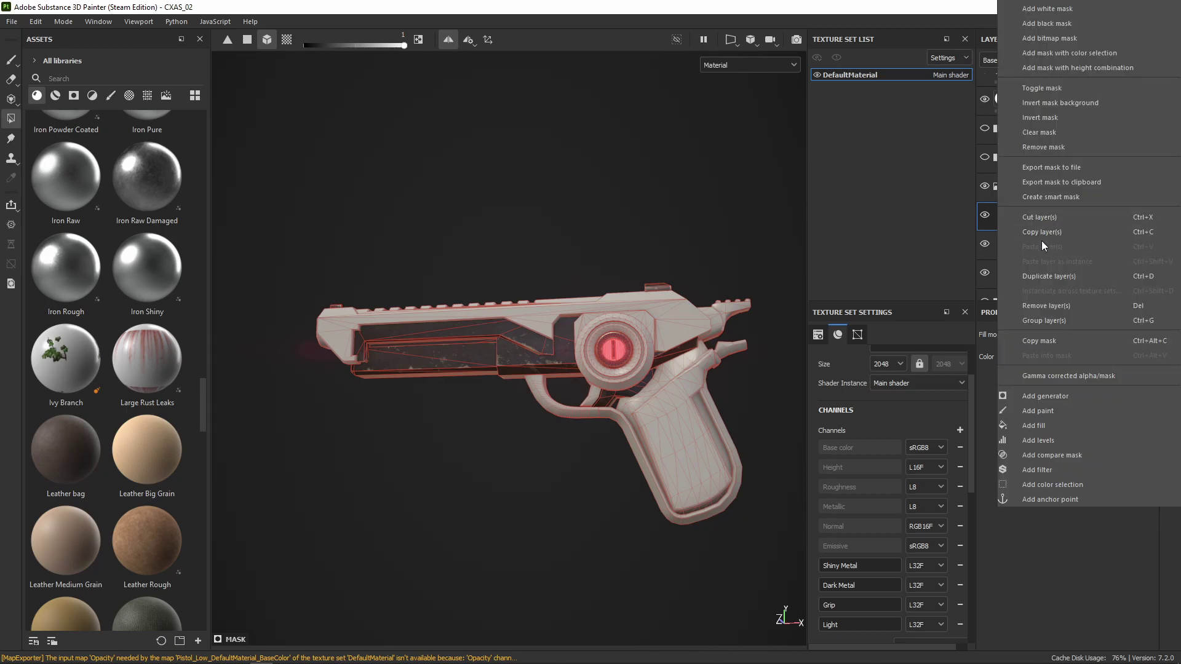
click(1041, 337)
scroll(1039, 258, up, 2)
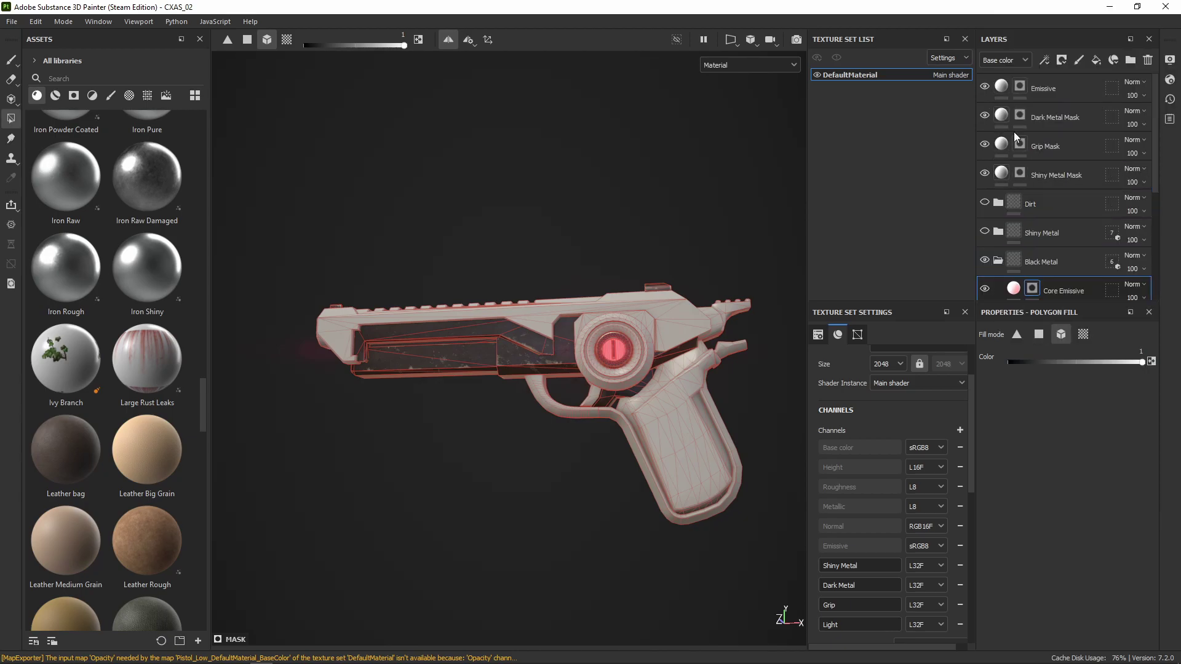
click(1022, 90)
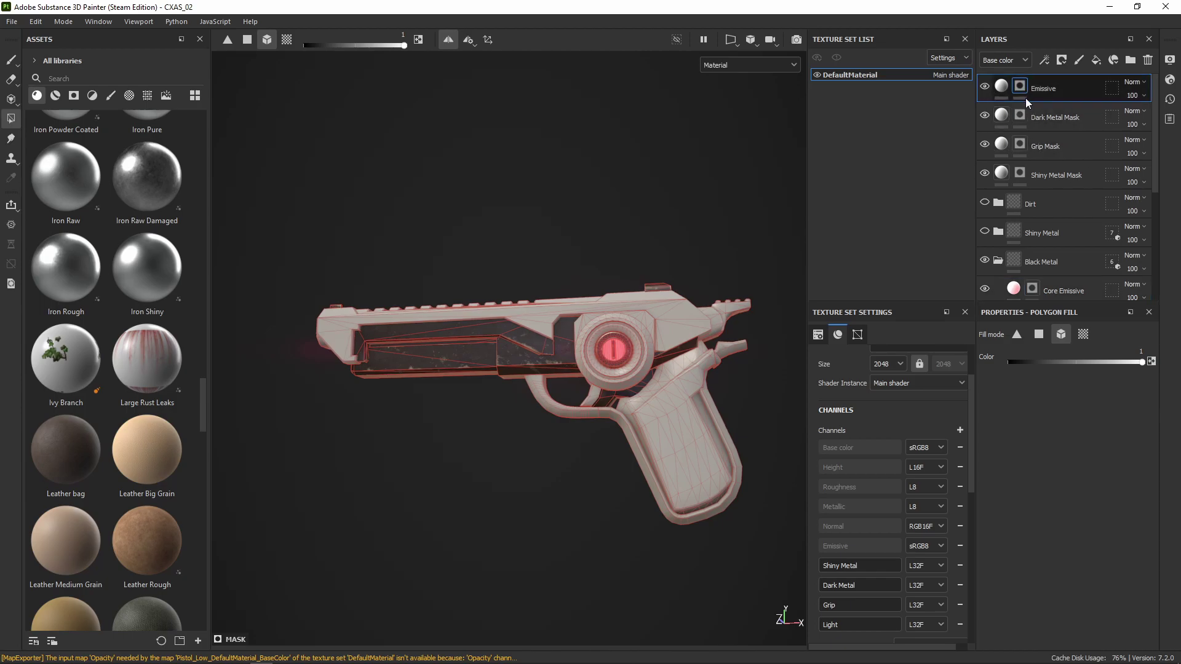
right_click(1023, 90)
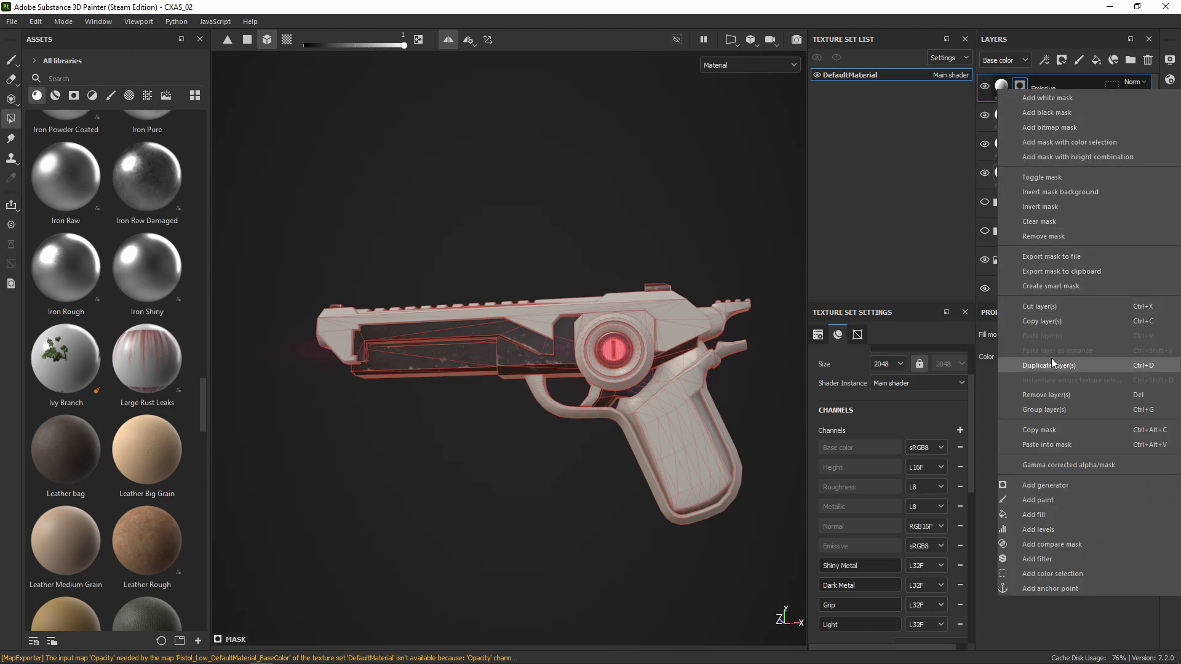
click(1038, 443)
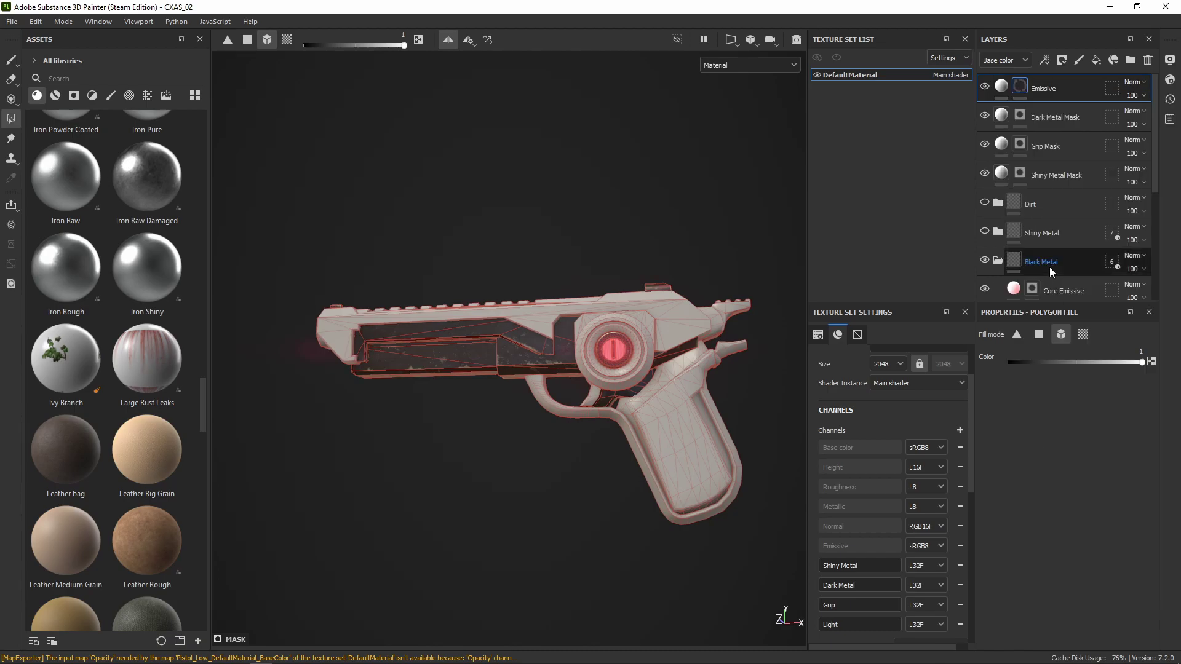
Step: Display the Emissive mask and paint out the stray white patches beside the dial with a black brush at size 2.43
alt+drag(572, 241, 665, 296)
scroll(597, 267, up, 4)
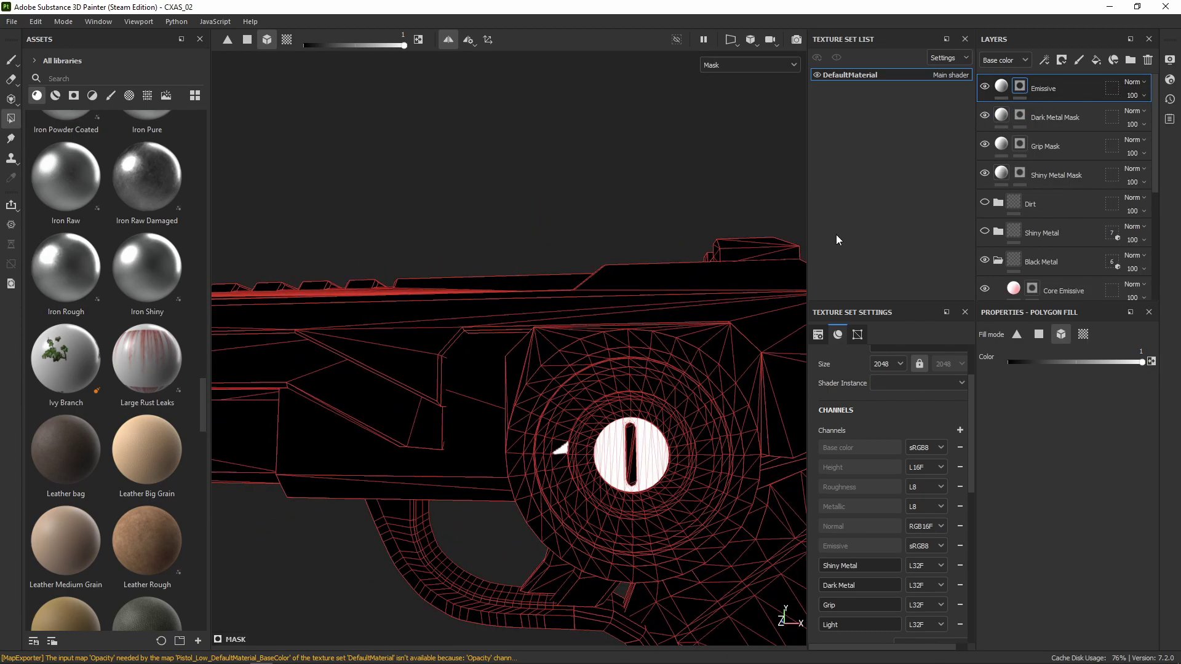
click(11, 62)
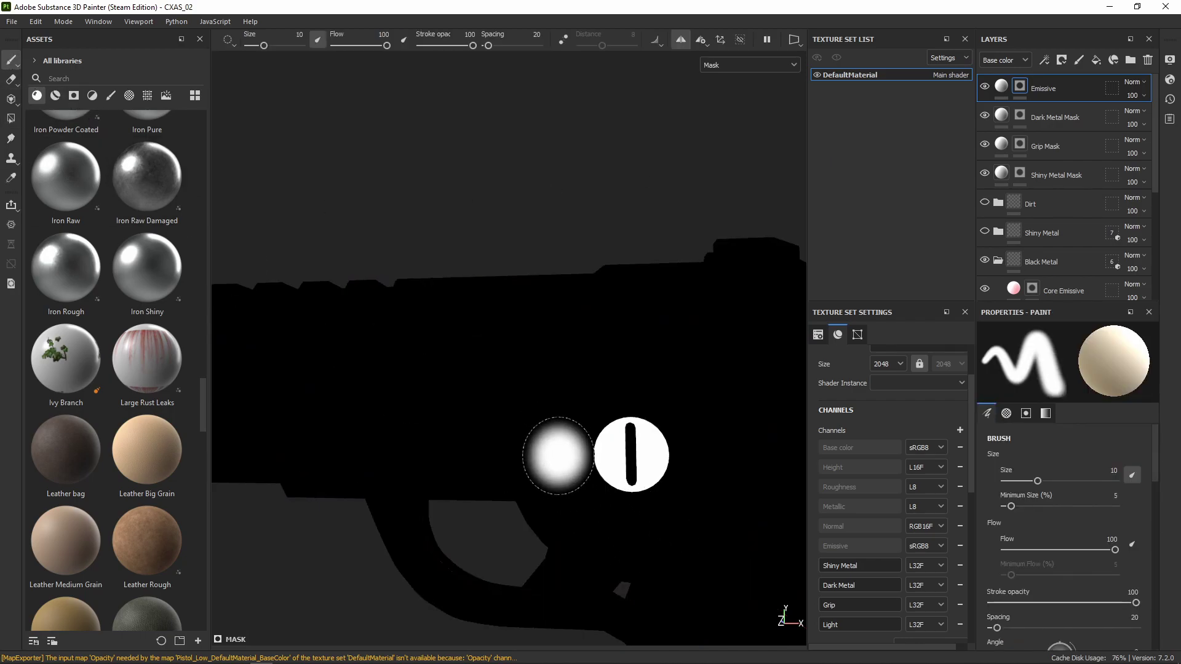
key(x)
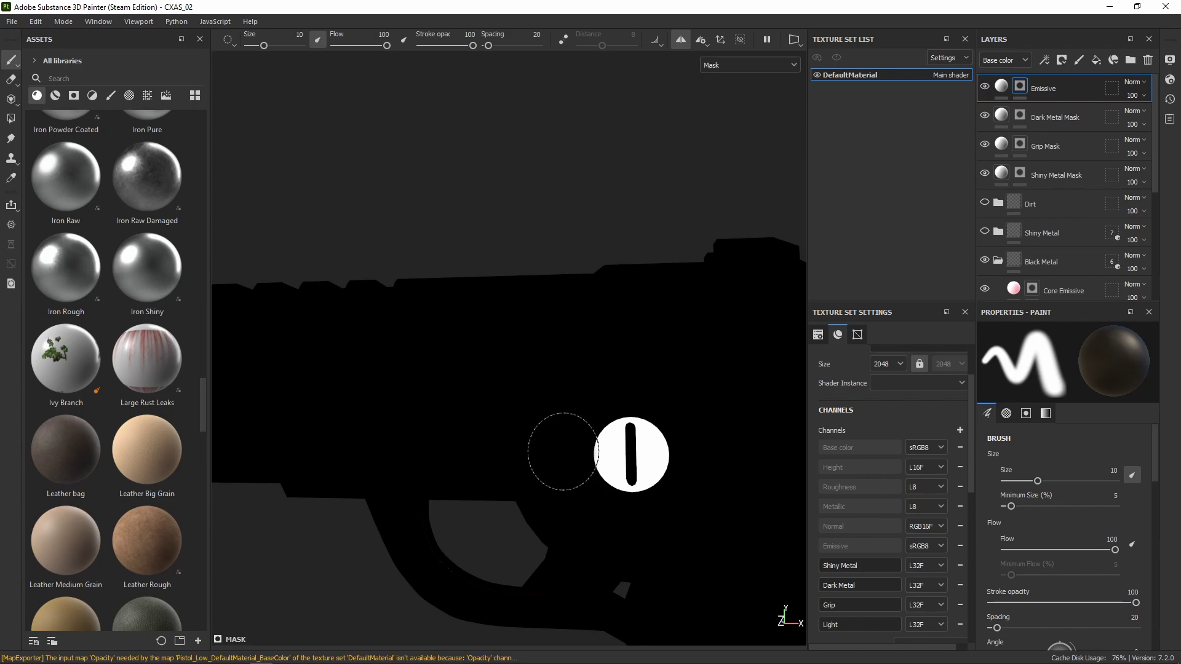
mouse_move(564, 451)
ctrl+right_down()
mouse_move(545, 451)
mouse_move(561, 449)
ctrl+right_up()
alt+drag(567, 461, 404, 407)
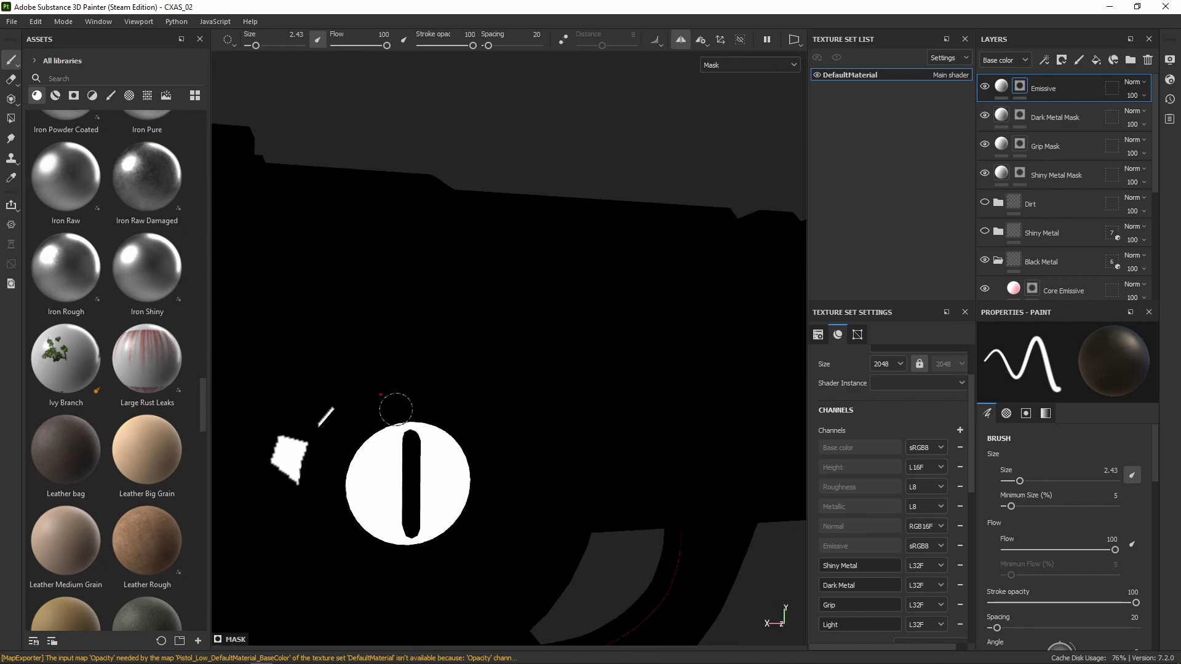
mouse_move(291, 492)
mouse_down()
mouse_move(273, 474)
mouse_move(344, 443)
mouse_move(672, 496)
mouse_move(583, 454)
mouse_move(698, 448)
mouse_move(867, 377)
mouse_move(462, 337)
mouse_move(580, 314)
mouse_move(1046, 449)
mouse_move(731, 529)
mouse_up()
Step: Fill the dial's outer ring mesh black in the Emissive mask to clear the remaining white specks, and return to the Material view
scroll(276, 469, down, 3)
mouse_move(578, 456)
alt+middle_down()
mouse_move(617, 456)
mouse_move(753, 332)
alt+middle_up()
mouse_move(712, 350)
alt+mouse_down()
mouse_move(775, 268)
mouse_move(836, 256)
mouse_move(772, 263)
mouse_move(791, 271)
mouse_move(738, 284)
mouse_move(761, 252)
alt+mouse_up()
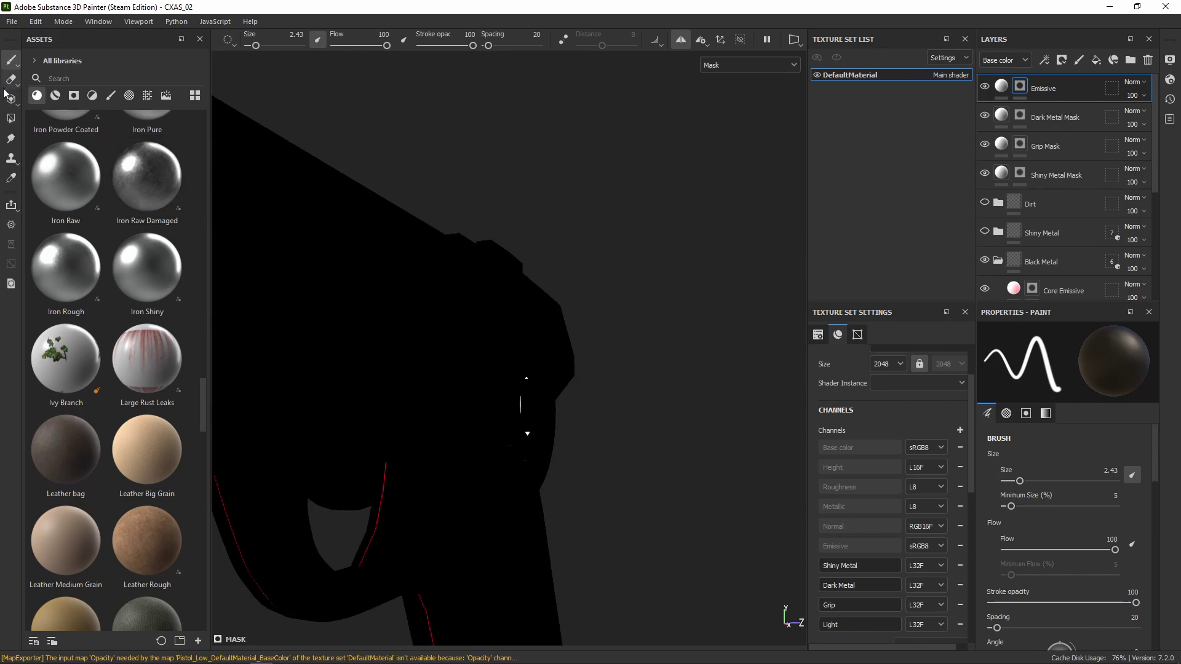
click(11, 118)
alt+drag(547, 314, 599, 304)
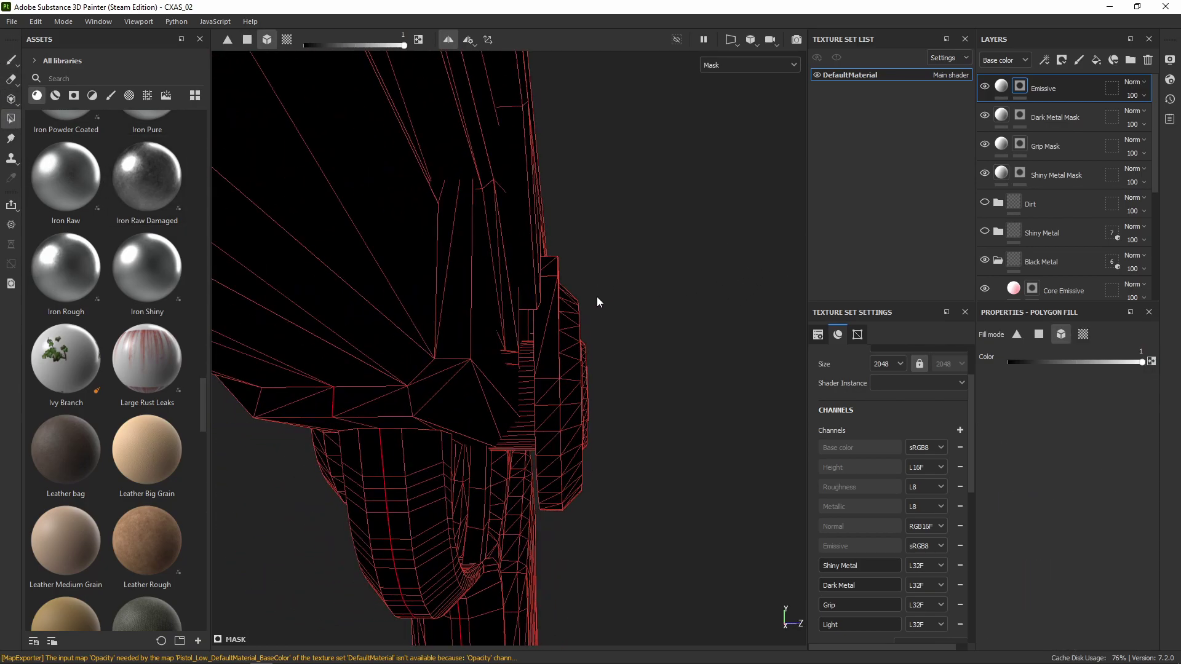
click(552, 369)
key(x)
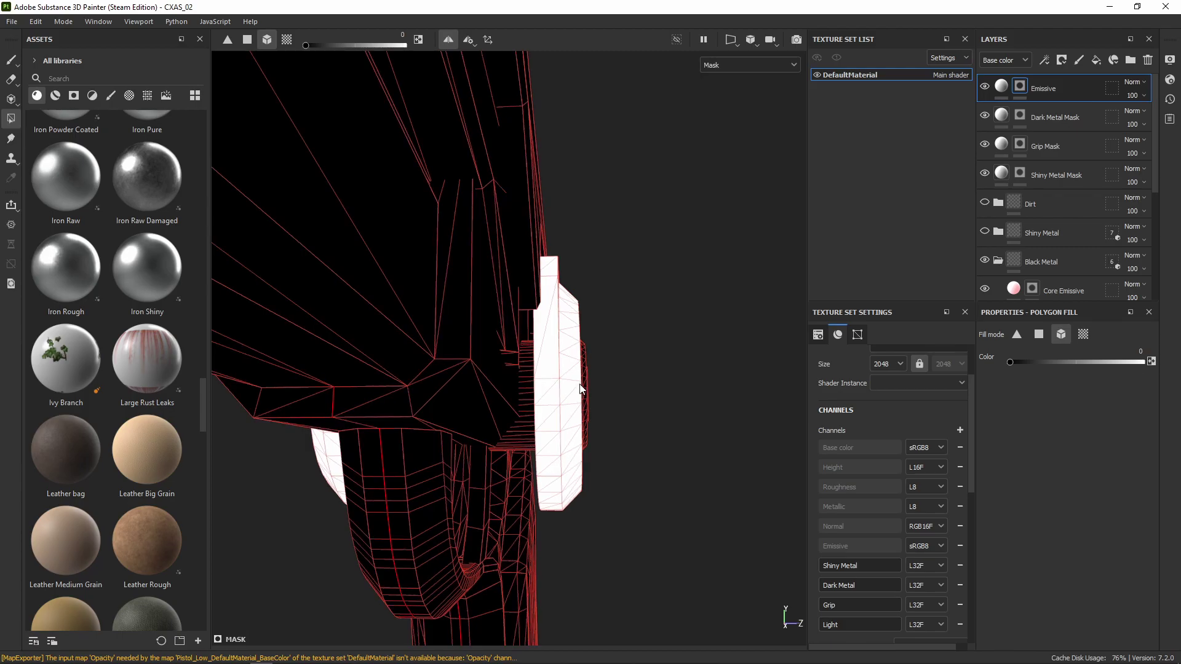
click(581, 383)
alt+drag(632, 397, 575, 330)
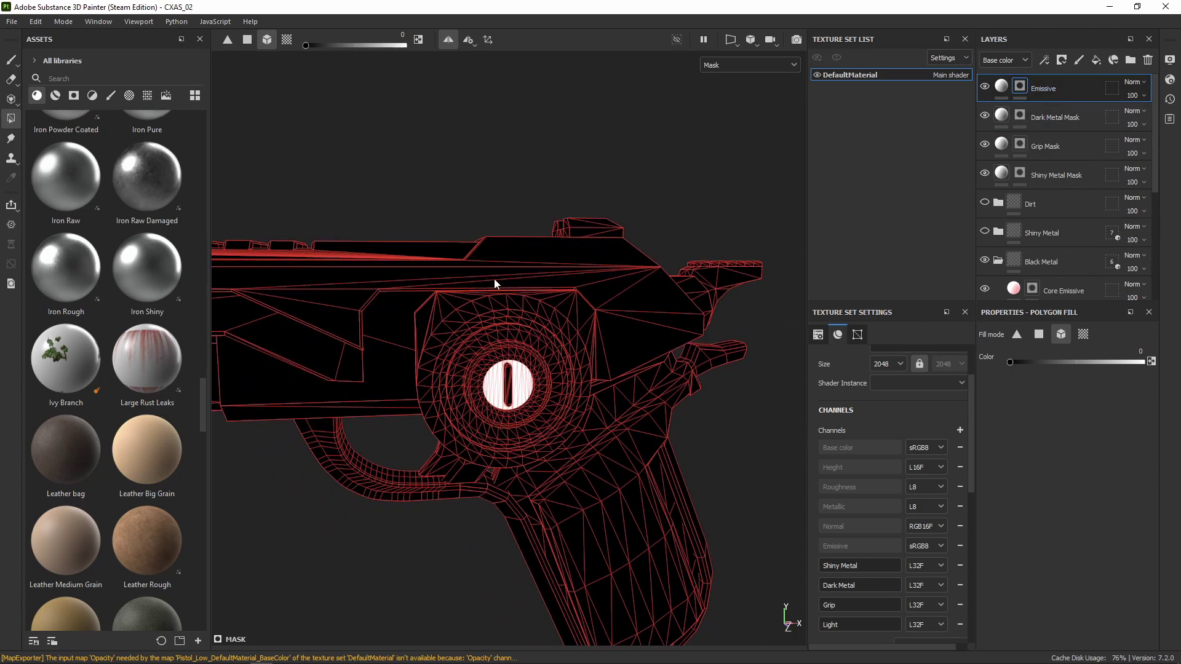
click(1002, 86)
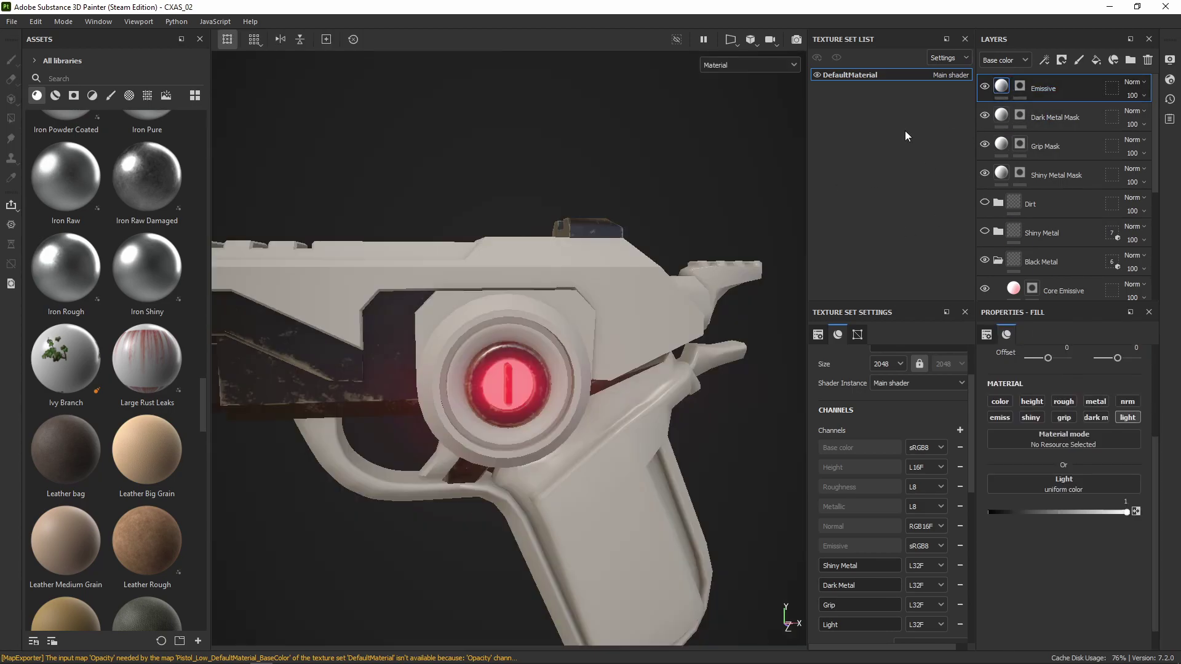
Step: Turn the visibility of the Dirt, Shiny Metal, Metal Highlights, Grip and Lettering layers back on
alt+drag(528, 247, 474, 253)
alt+middle_drag(475, 253, 601, 228)
scroll(596, 236, down, 3)
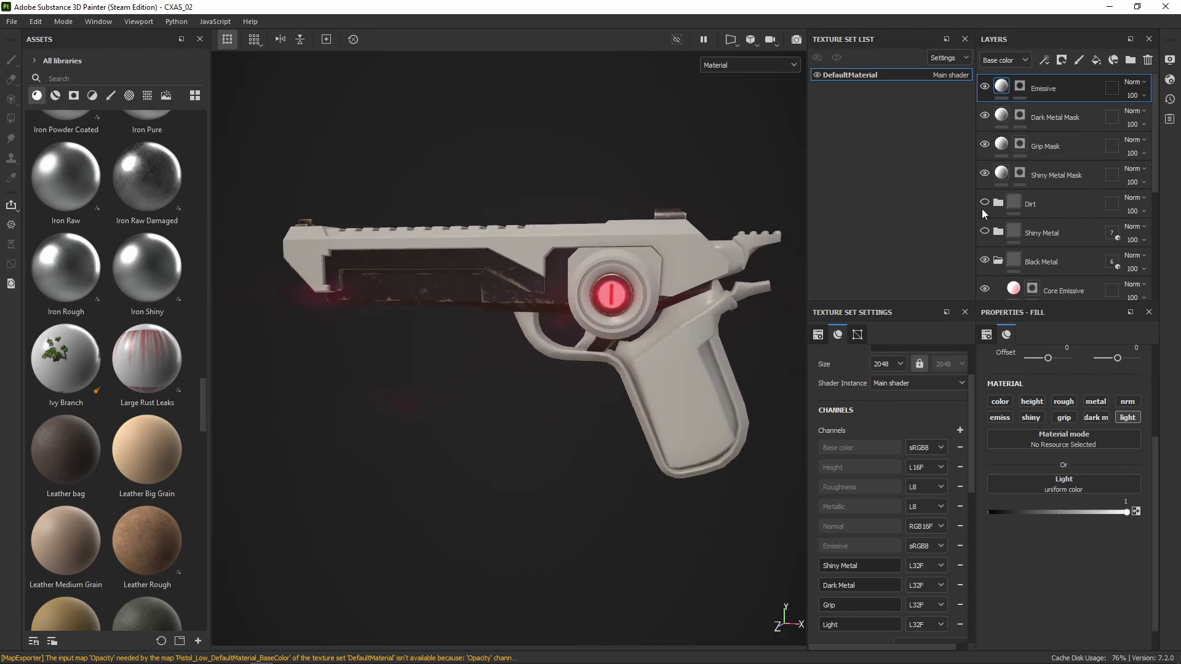
click(984, 231)
click(984, 260)
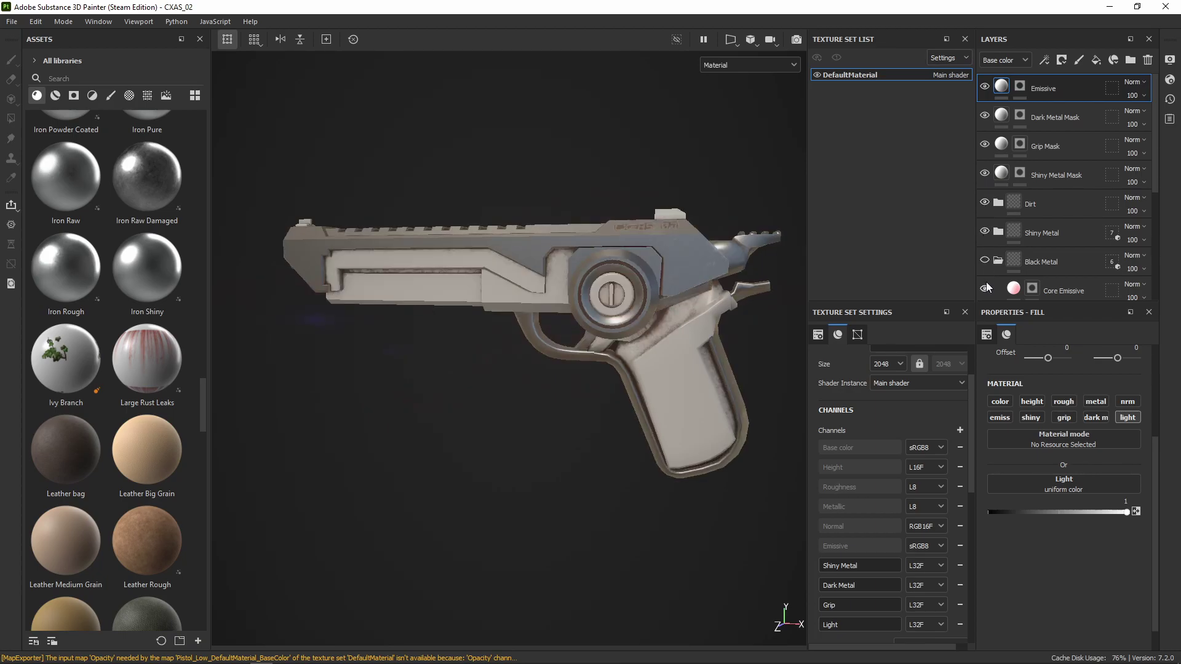
click(984, 260)
scroll(985, 275, down, 3)
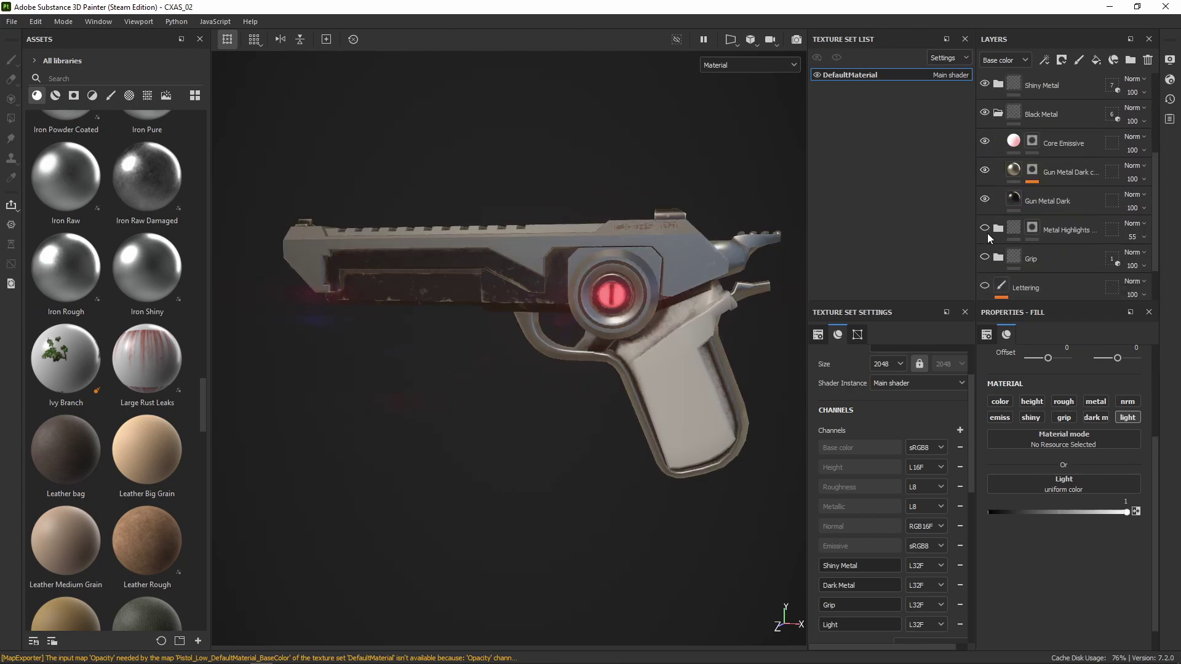
click(984, 259)
scroll(985, 283, down, 1)
click(984, 278)
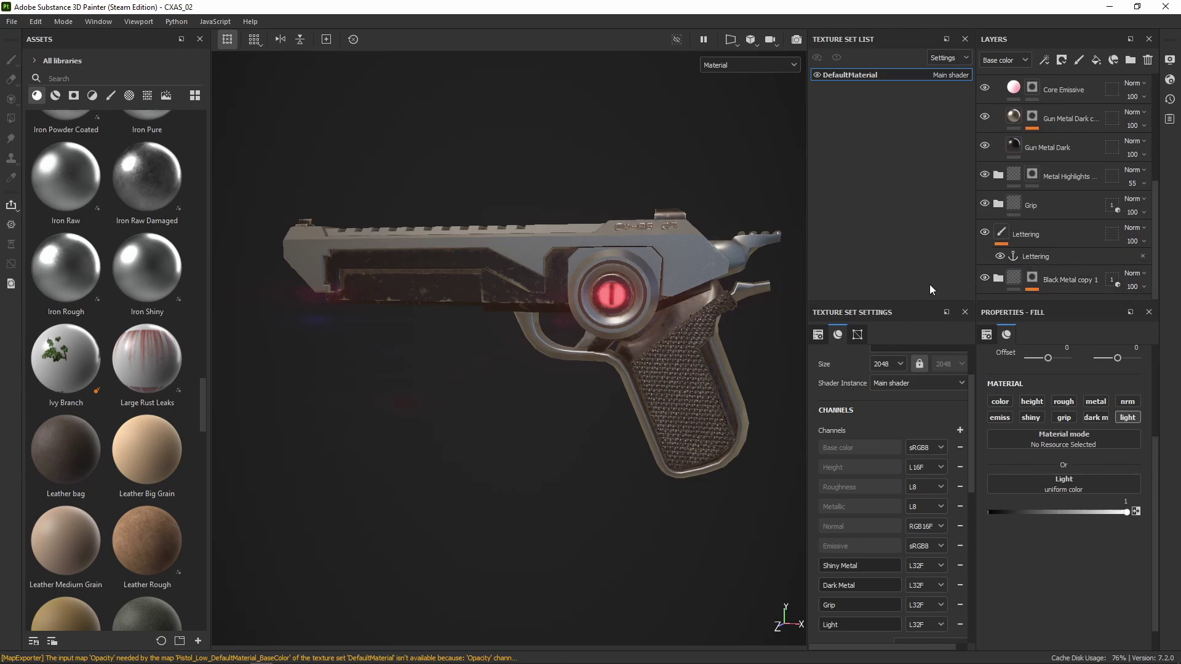
Step: Display the Shiny Metal Mask layer's mask, examine its coverage on the pistol body, and return to the Material view
scroll(511, 300, up, 5)
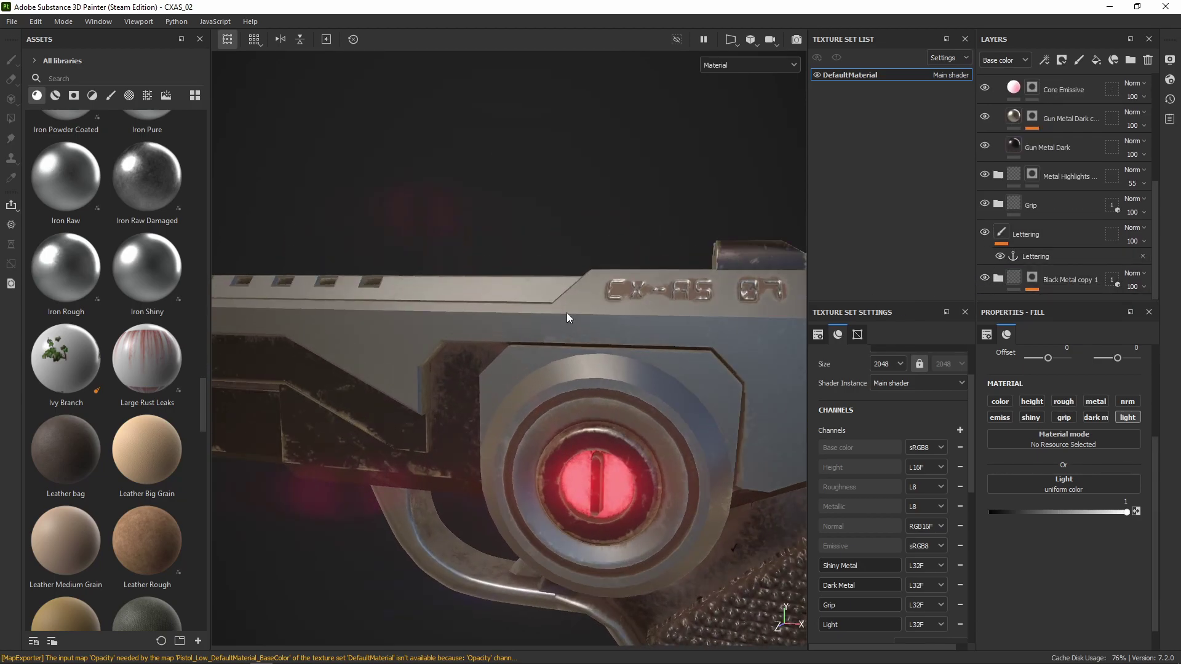
scroll(605, 322, up, 2)
alt+middle_drag(605, 322, 478, 346)
scroll(1035, 126, up, 4)
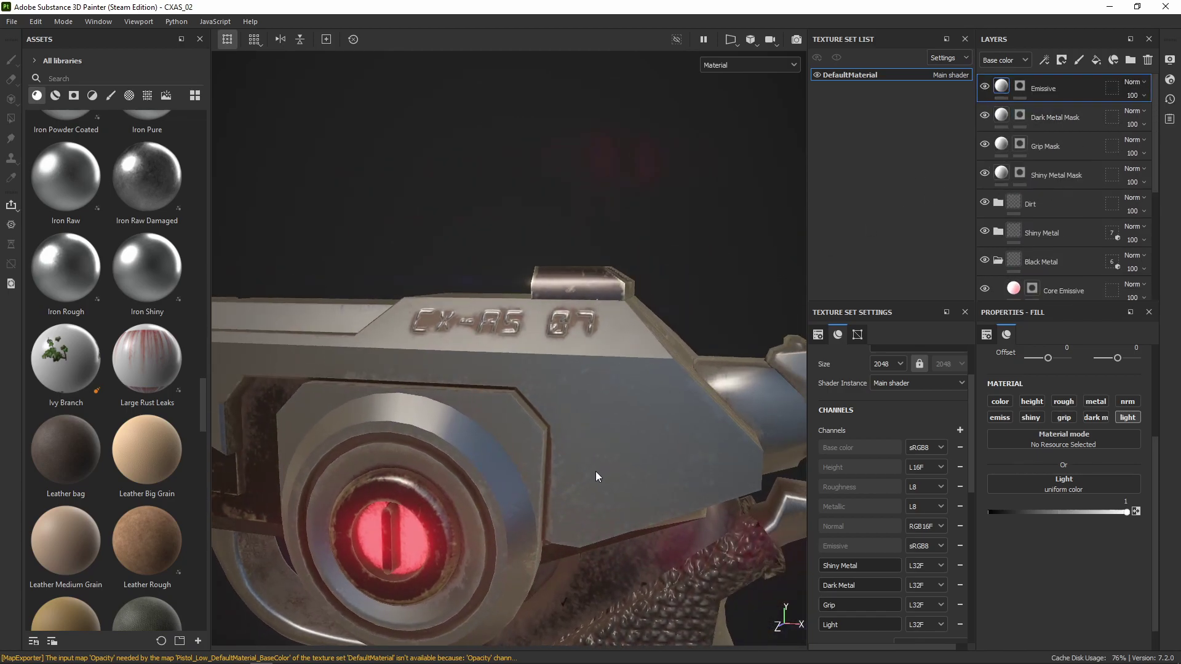
alt+click(1020, 172)
alt+drag(335, 340, 478, 350)
alt+middle_drag(546, 390, 345, 329)
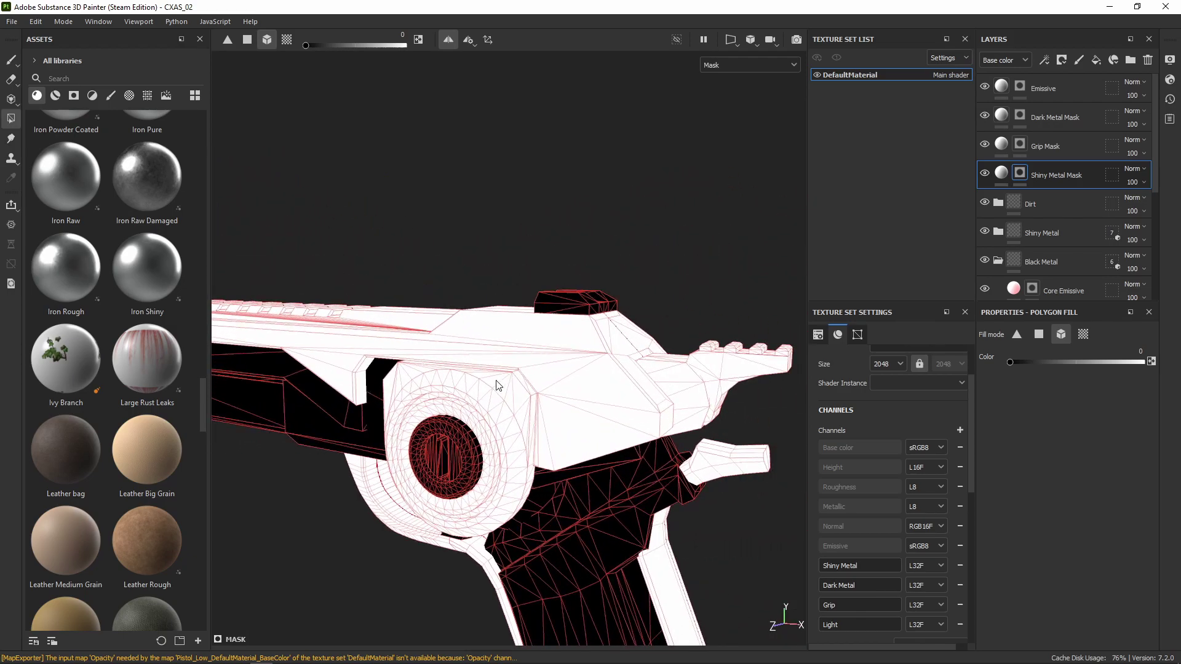
alt+drag(476, 482, 507, 439)
scroll(492, 371, up, 3)
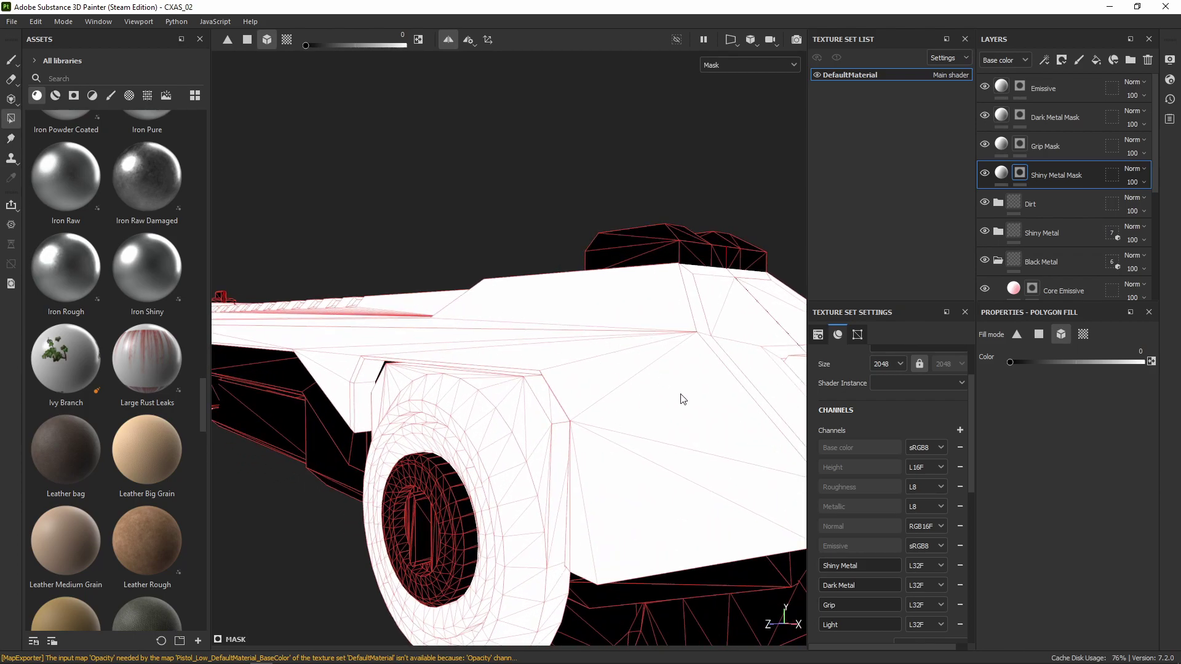
click(1001, 174)
Step: Examine the worn edges and scratches on the shiny metal around the lettering, the dial and the rear of the slide
scroll(438, 365, up, 3)
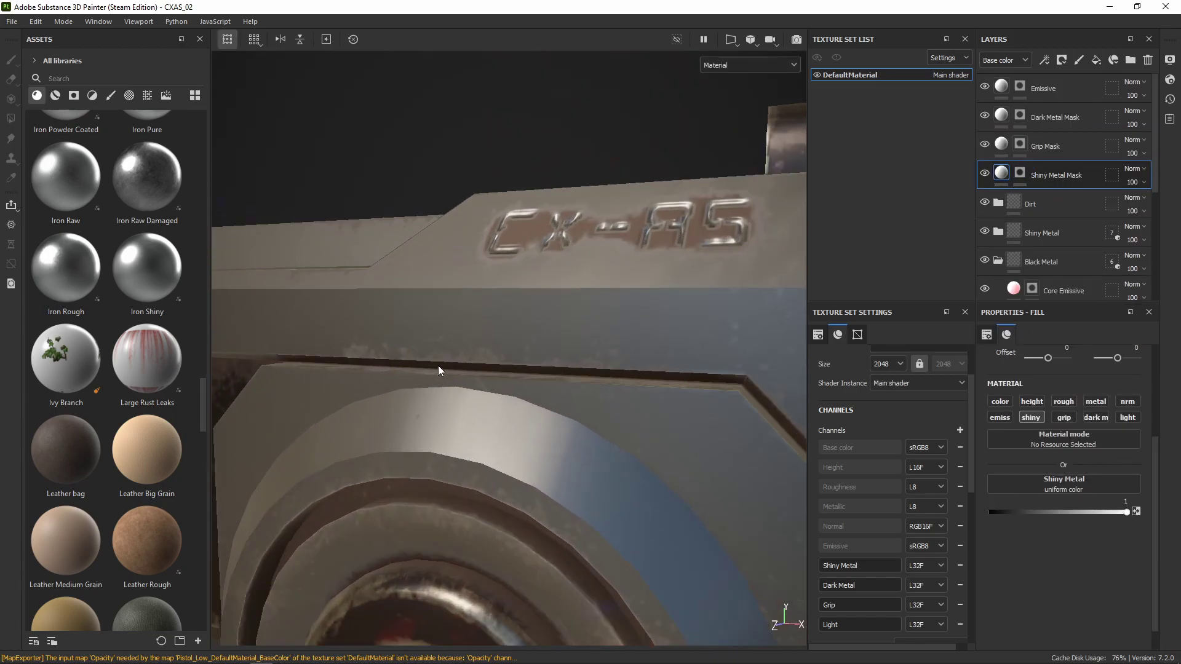
scroll(437, 343, up, 2)
scroll(489, 355, down, 3)
scroll(488, 355, up, 3)
scroll(489, 355, down, 3)
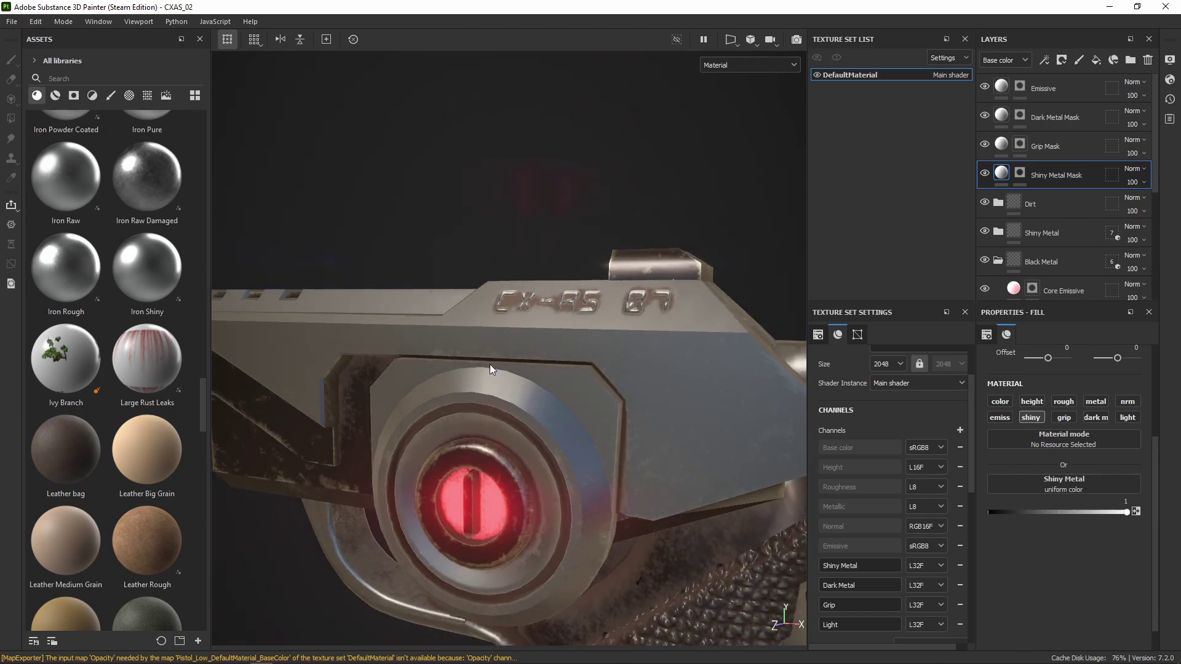
scroll(615, 311, down, 2)
alt+drag(618, 309, 467, 331)
alt+right_drag(467, 331, 610, 283)
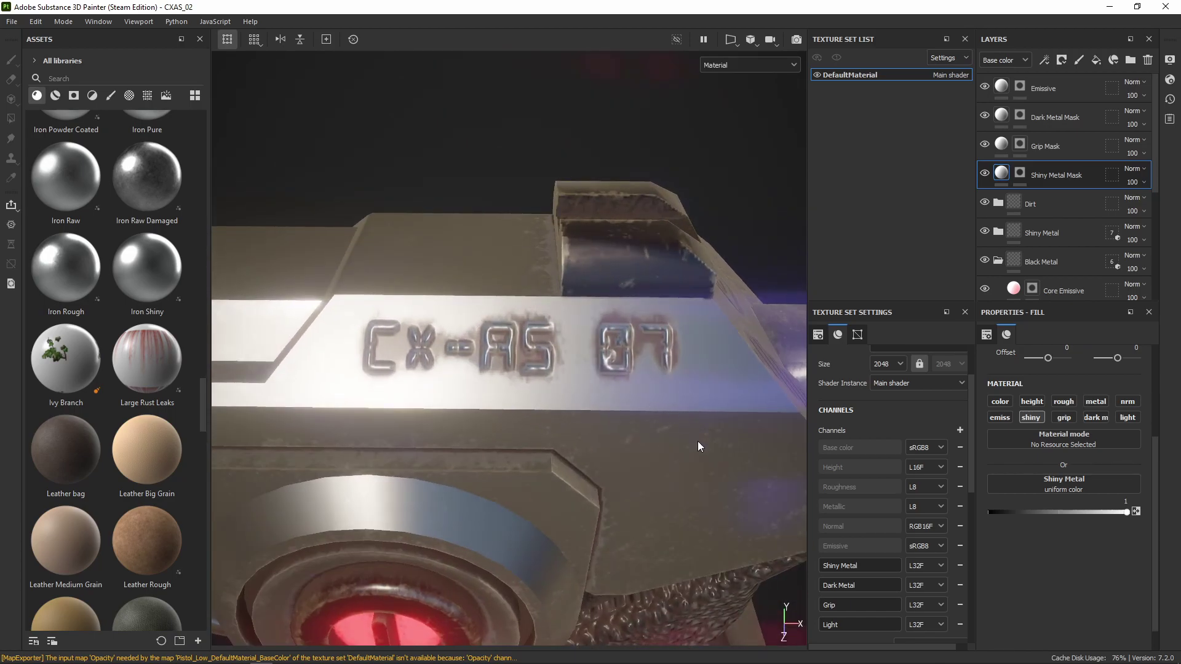
alt+drag(657, 464, 498, 217)
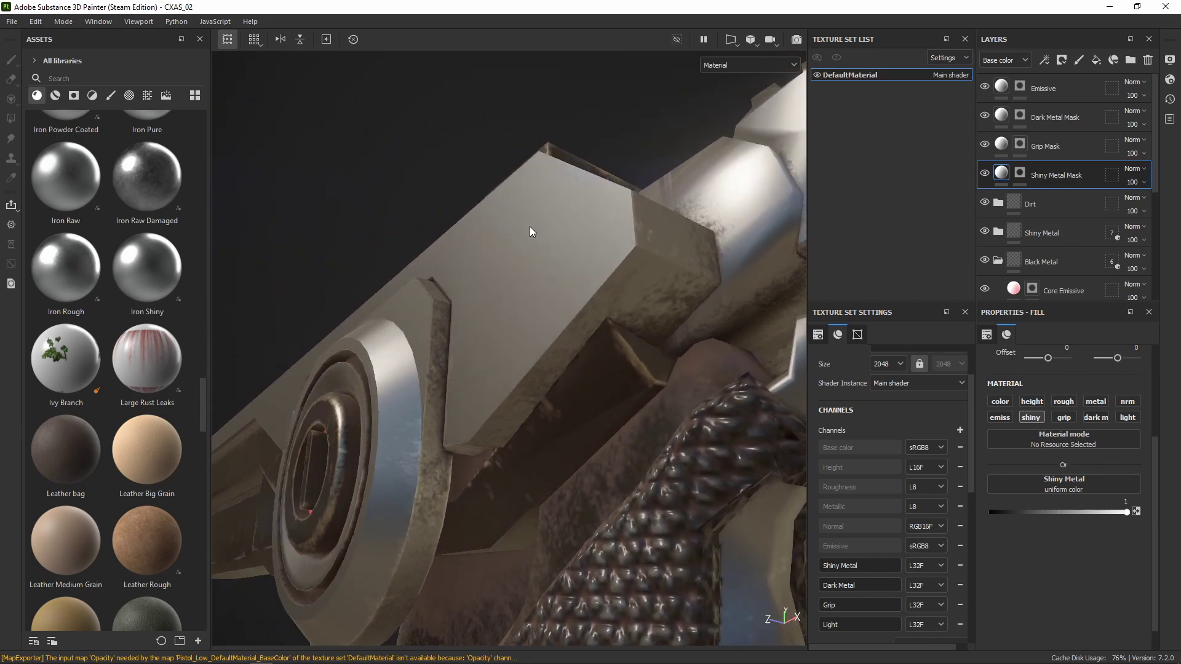
alt+right_drag(684, 319, 610, 369)
alt+drag(610, 369, 781, 463)
mouse_move(603, 409)
alt+right_down()
mouse_move(537, 427)
mouse_move(478, 414)
mouse_move(599, 405)
alt+right_up()
Step: Switch to Unreal Editor and examine the edge wear on the recoloured pistol in the CXAS_Pistol_MI material instance
key(alt+Tab)
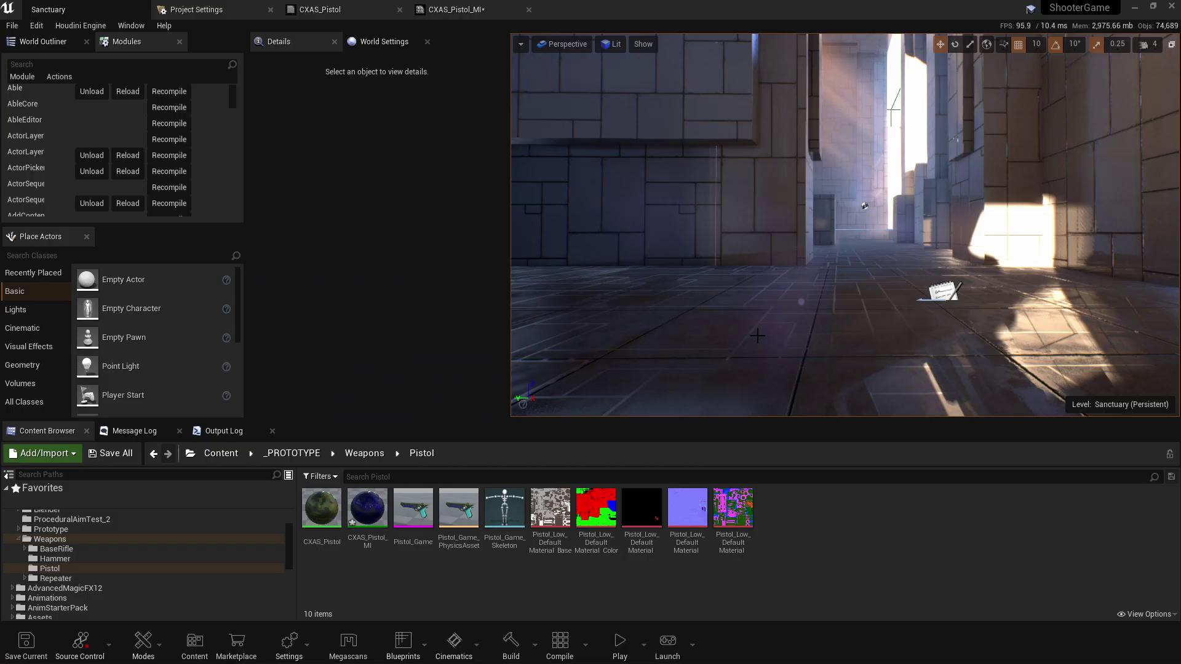
click(457, 11)
scroll(366, 274, up, 10)
scroll(367, 274, down, 15)
scroll(366, 275, up, 15)
right_drag(363, 261, 355, 216)
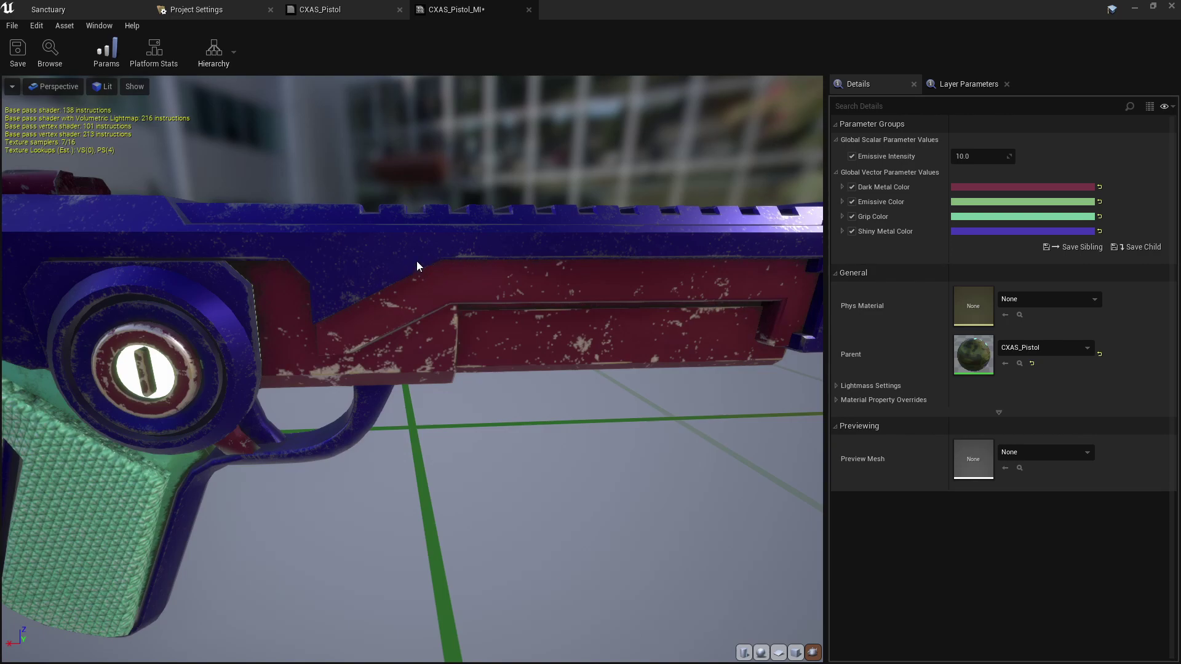
mouse_move(290, 276)
mouse_down()
mouse_move(286, 228)
mouse_move(282, 273)
mouse_up()
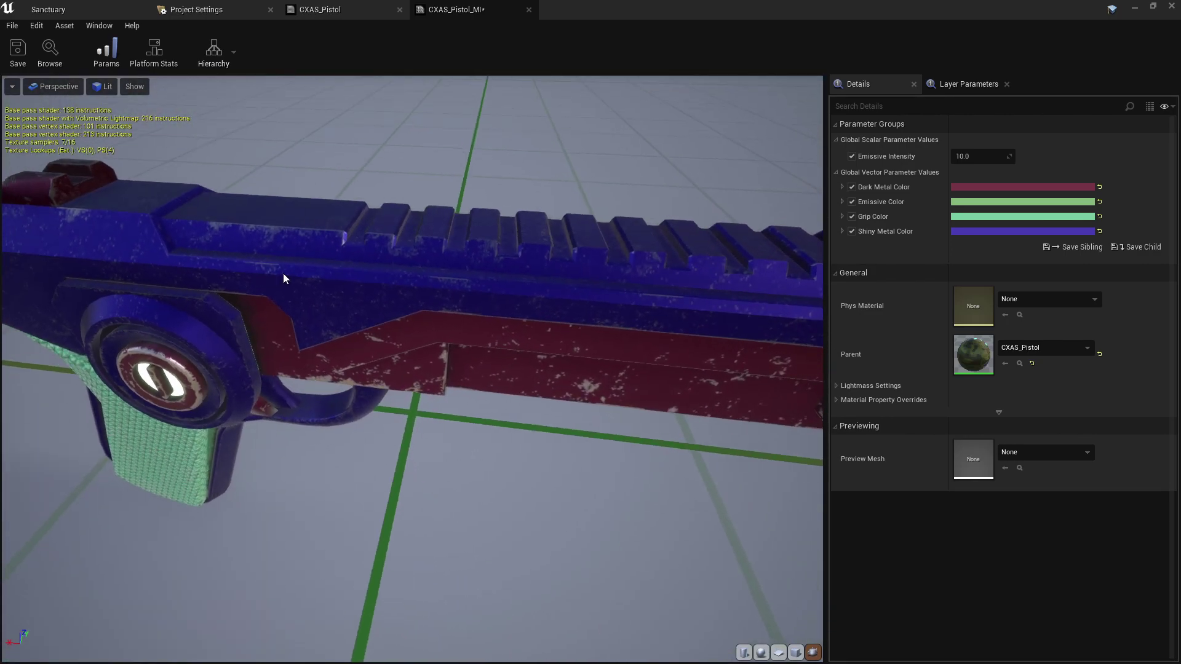
Step: Switch back to Substance 3D Painter, select the Shiny Metal Mask layer's mask and review the polygons around the dial
key(alt+Tab)
alt+drag(529, 274, 519, 319)
alt+middle_drag(625, 320, 377, 245)
scroll(385, 249, down, 2)
alt+middle_drag(578, 291, 559, 241)
alt+drag(429, 278, 529, 292)
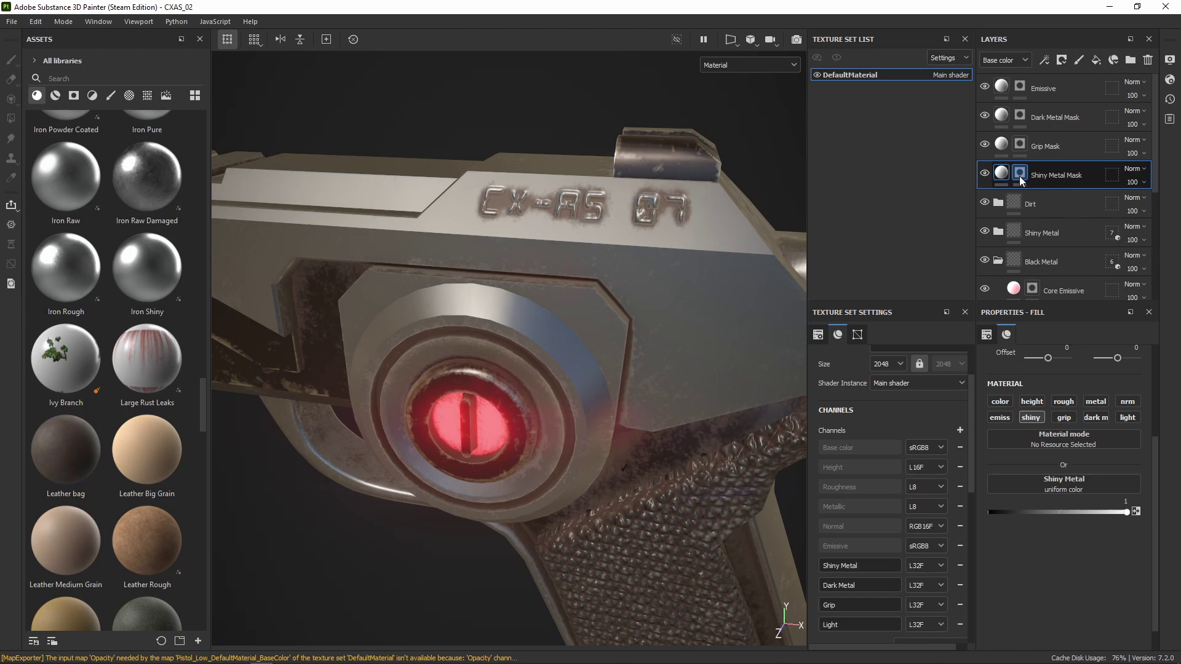
key(4)
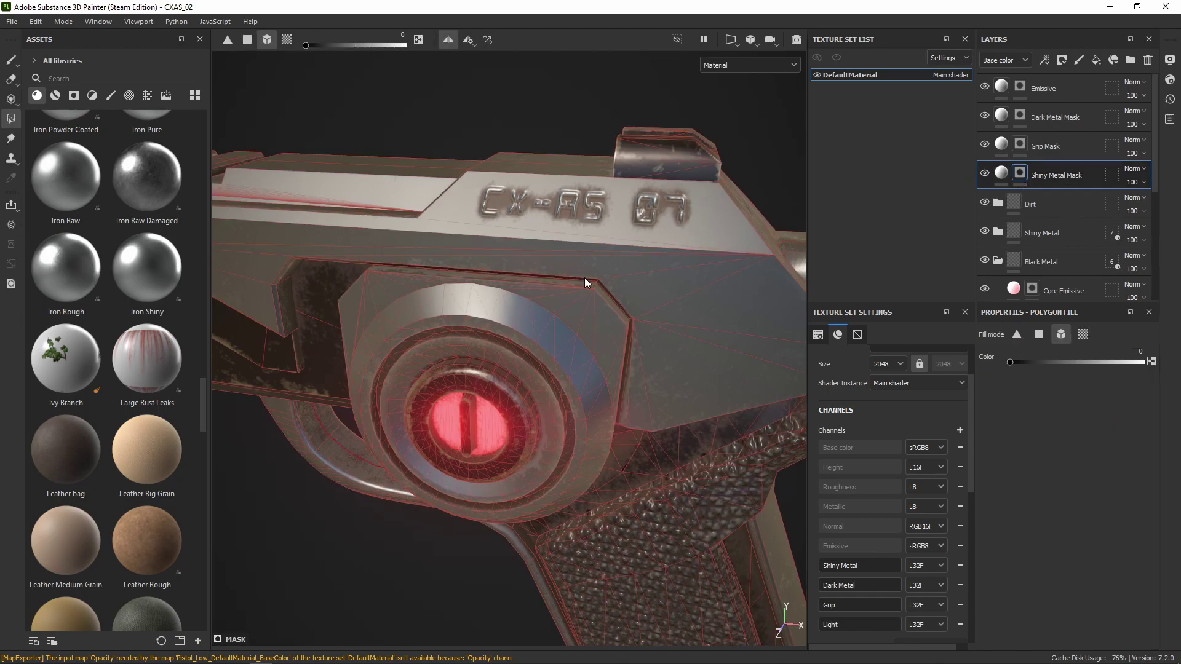
click(1019, 175)
alt+drag(672, 320, 635, 299)
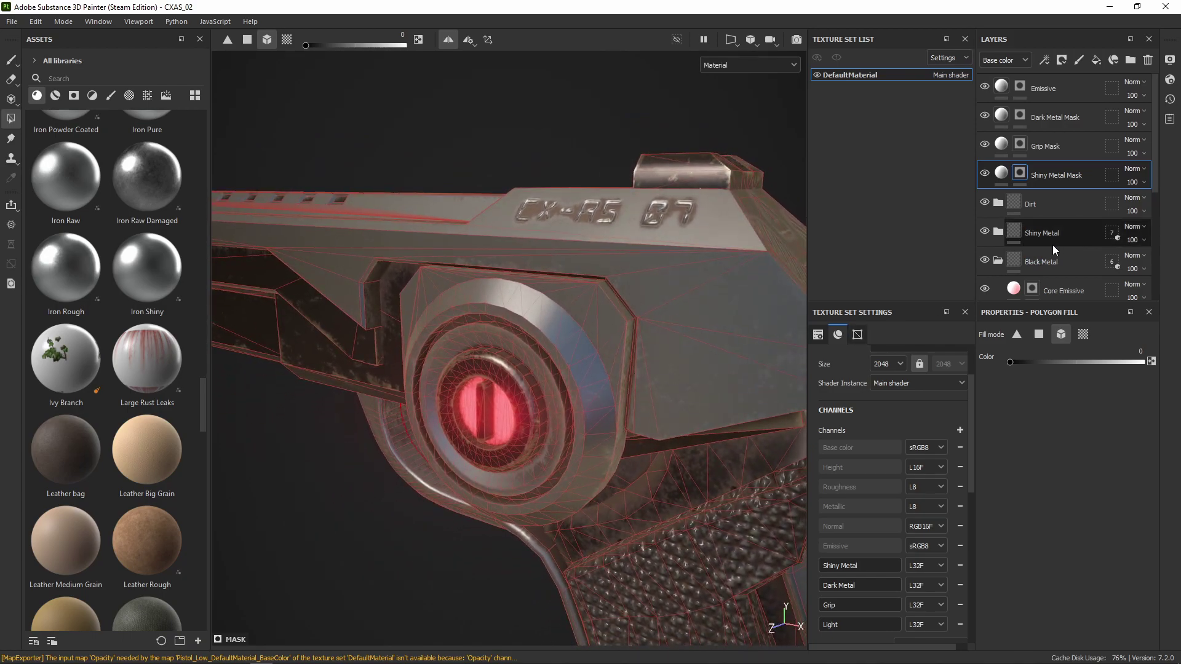
Step: Expand the Shiny Metal folder and rename its masked Gun Metal Dark layer as Edges
scroll(1046, 261, down, 1)
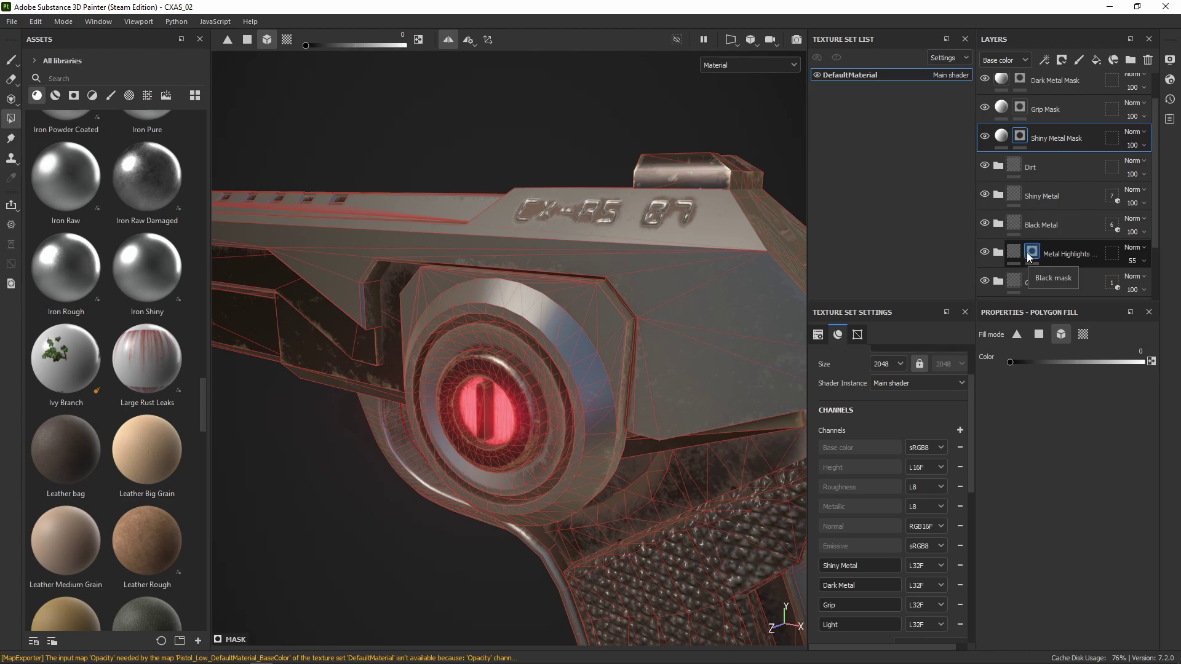
click(998, 195)
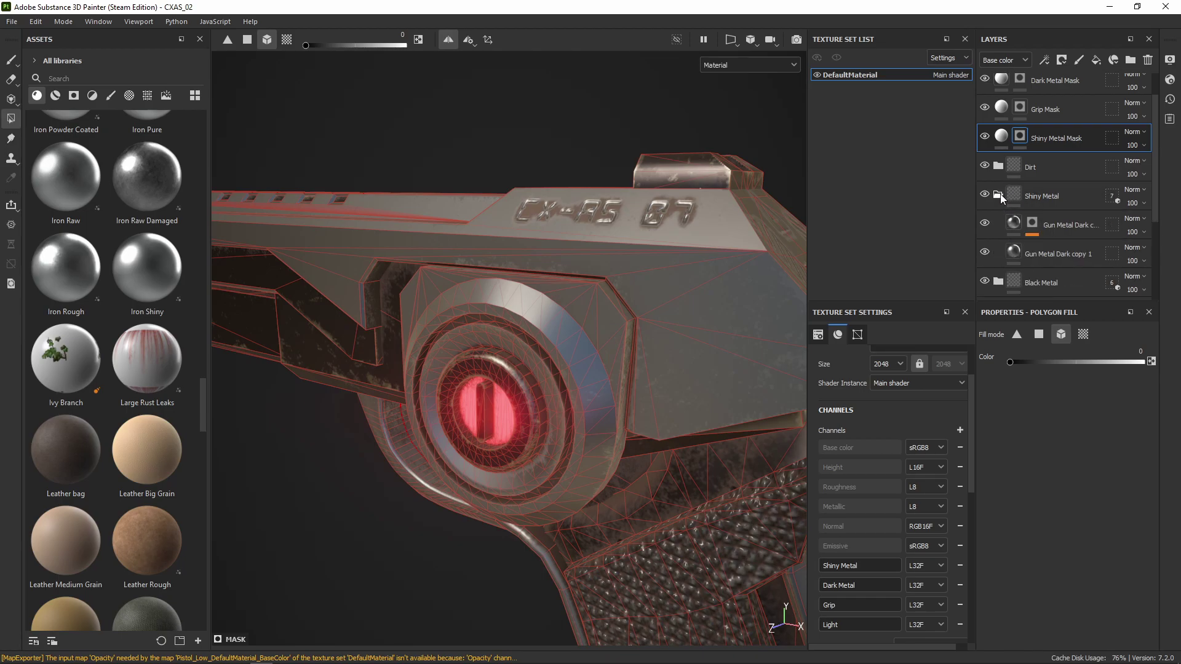
click(1035, 224)
double_click(1075, 226)
text(Edges)
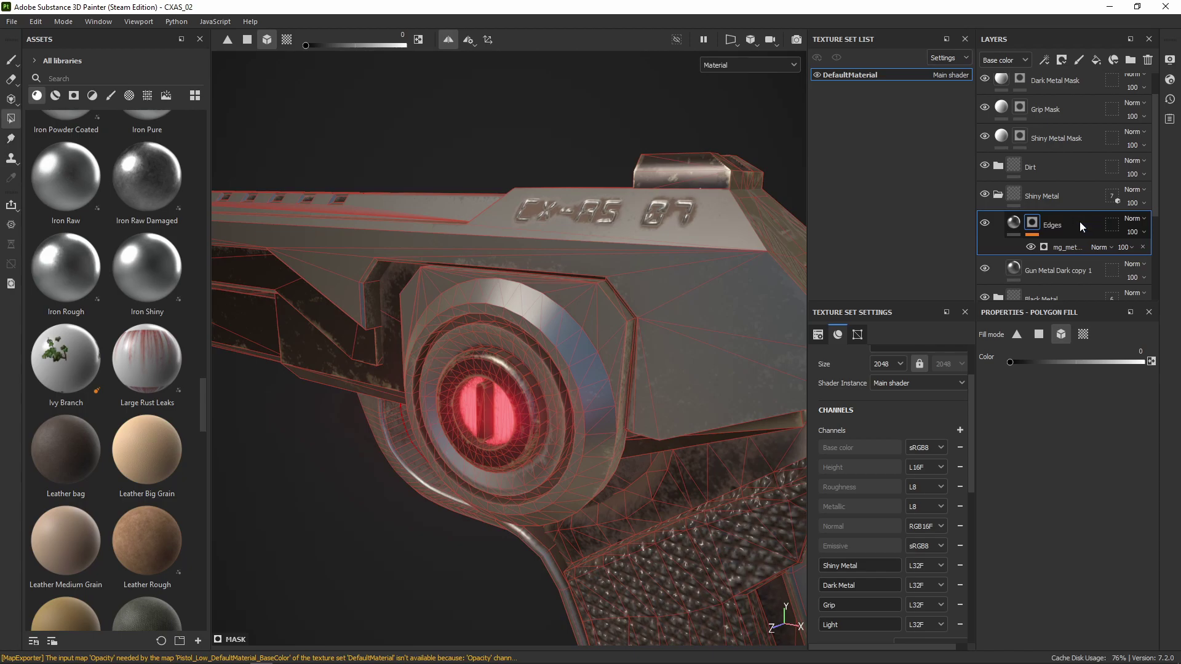
Step: Review the Edges layer's fill properties and the Metal Edge Wear generator in its mask
click(1058, 248)
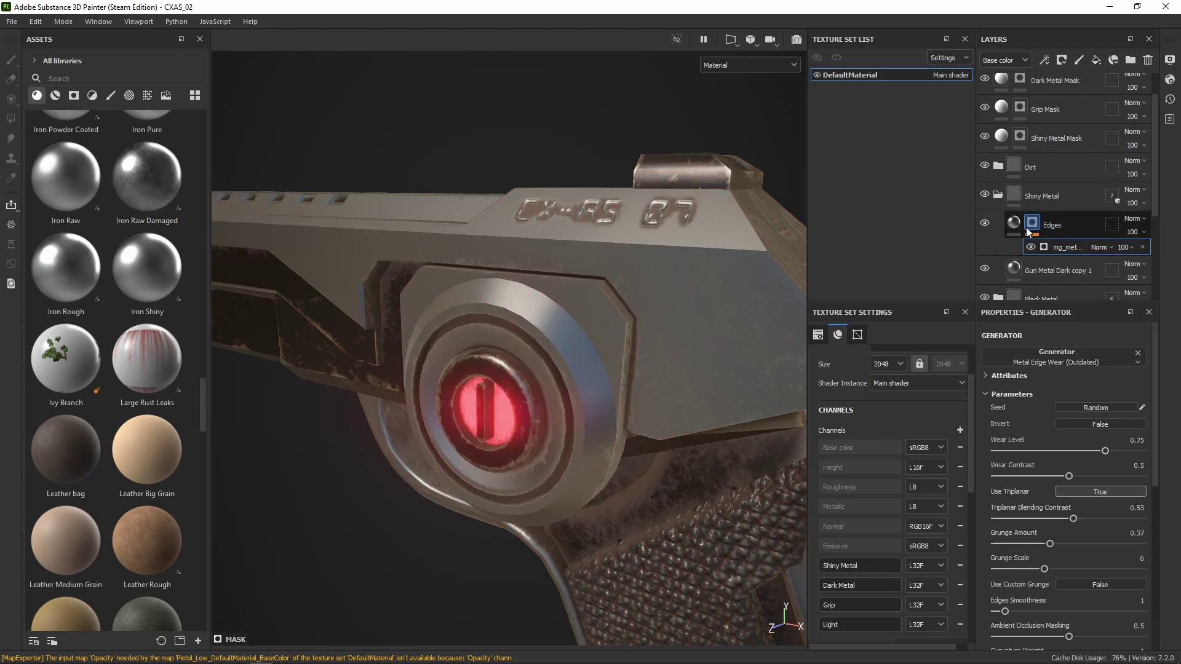
click(1012, 225)
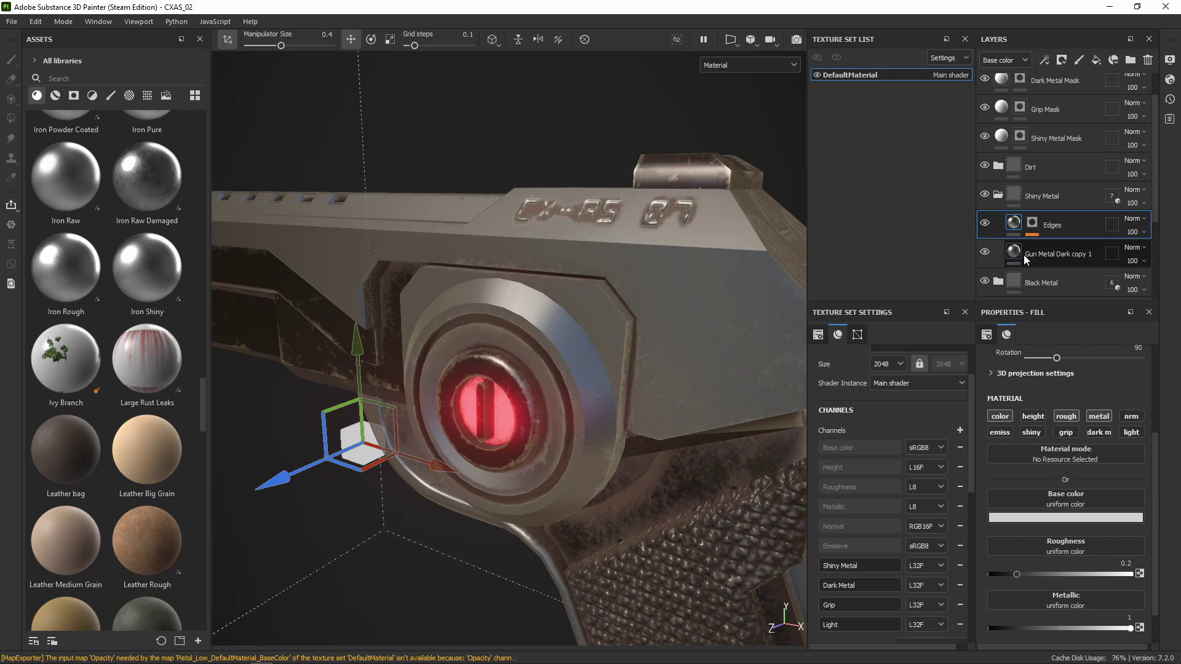
click(1024, 228)
click(1014, 262)
click(1033, 229)
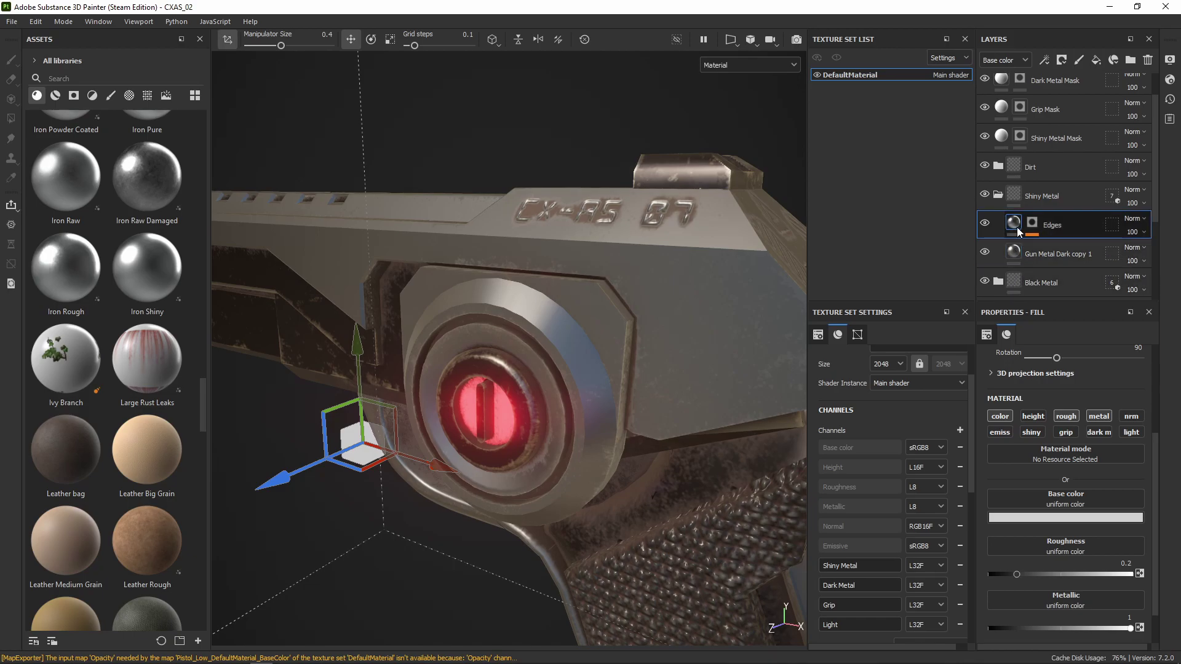
click(1036, 230)
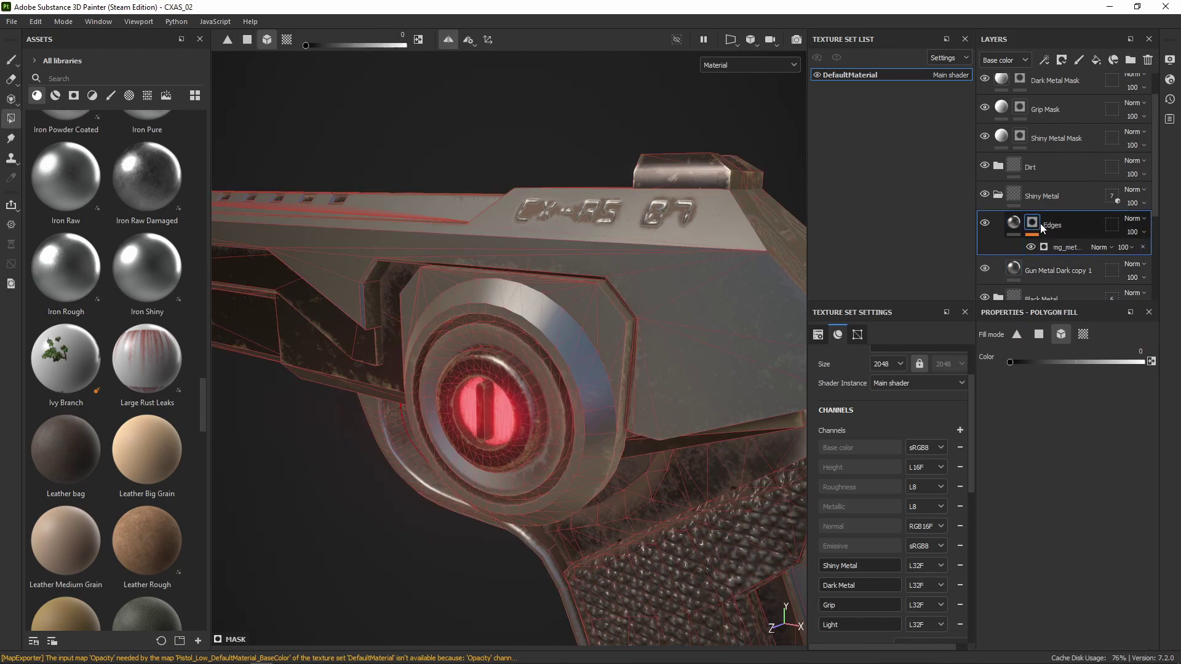
click(1061, 249)
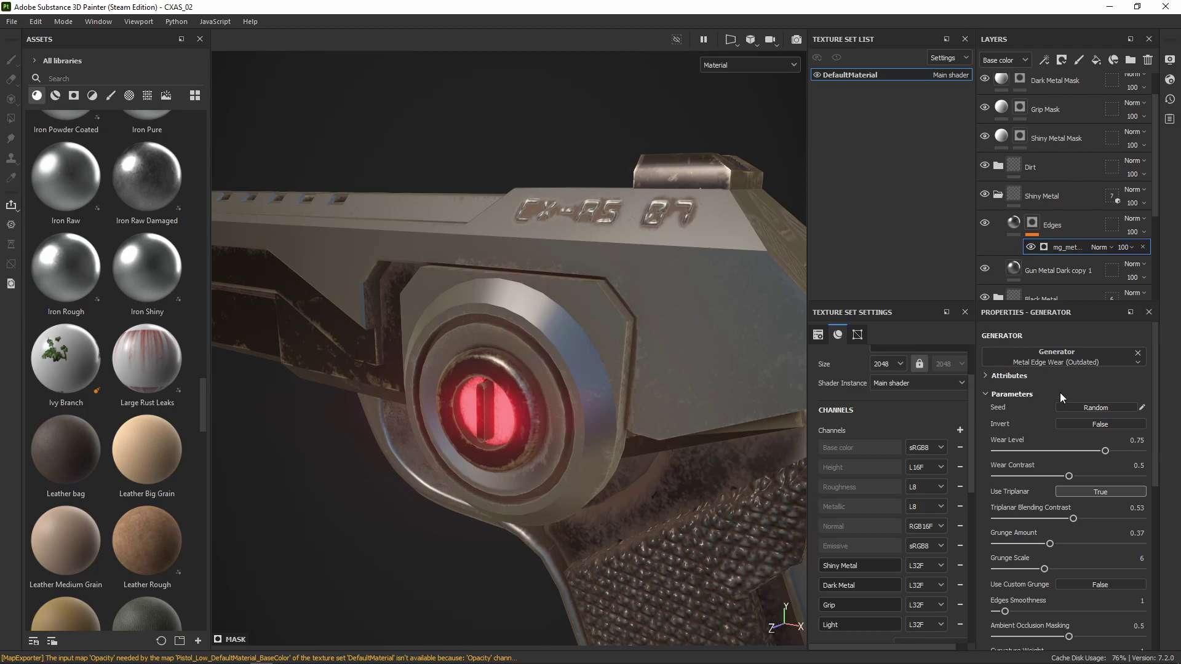
Step: Display the Edges layer's mask and examine the edge wear it covers, comparing it with the Material view
alt+click(1037, 225)
alt+drag(673, 261, 481, 359)
alt+drag(633, 334, 448, 268)
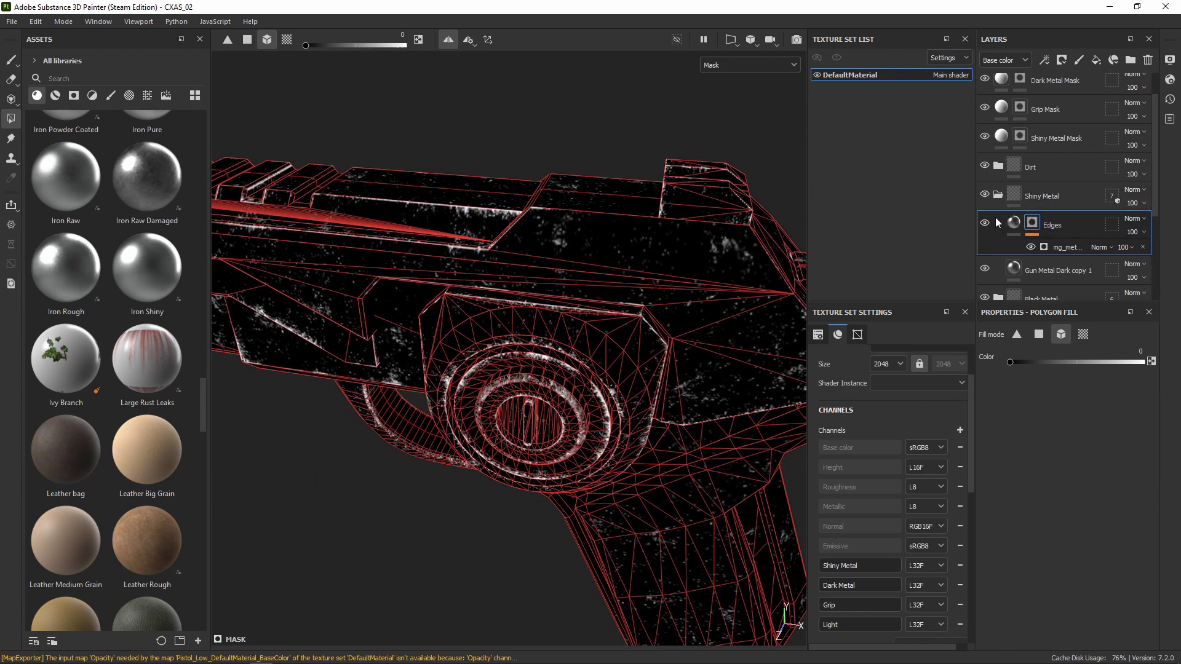
click(1013, 222)
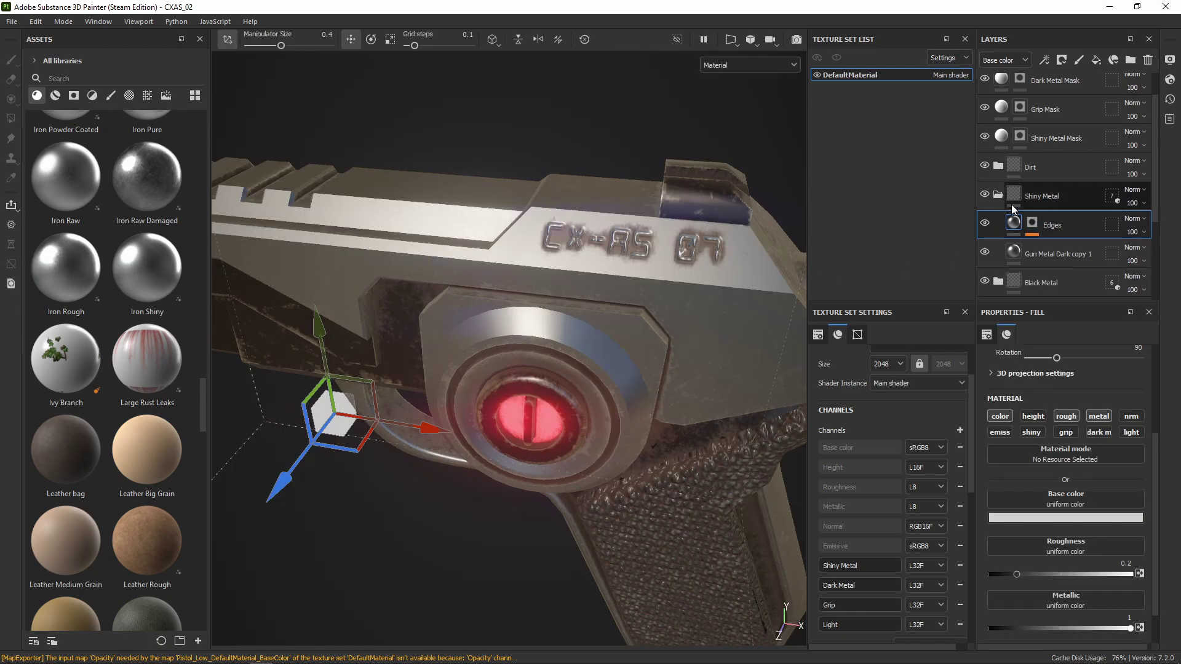
click(1032, 225)
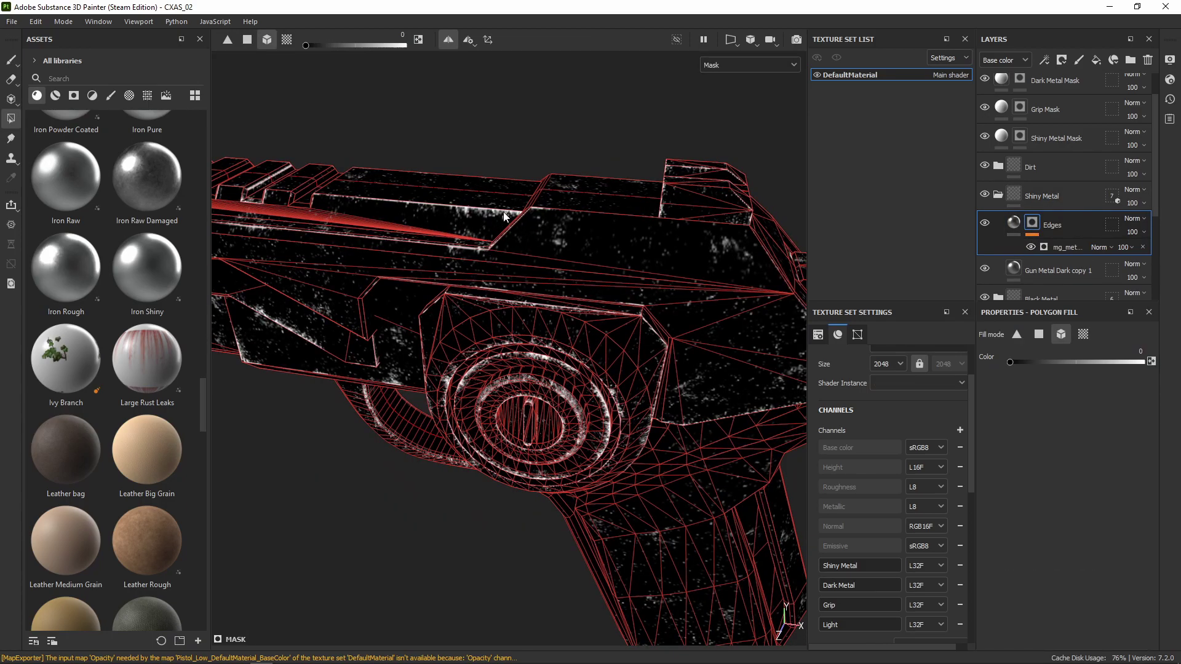
alt+drag(510, 246, 515, 206)
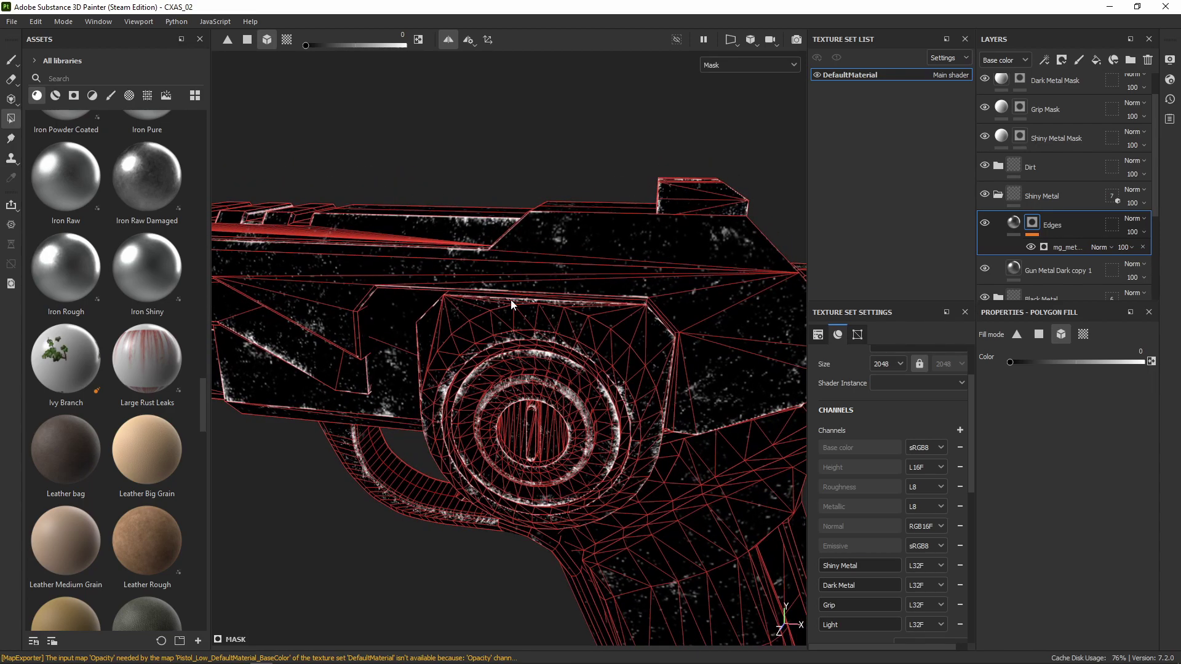
Step: Add an anchor point above the generator in the Edges layer's mask and open the anchor's name for editing
scroll(1037, 137, up, 1)
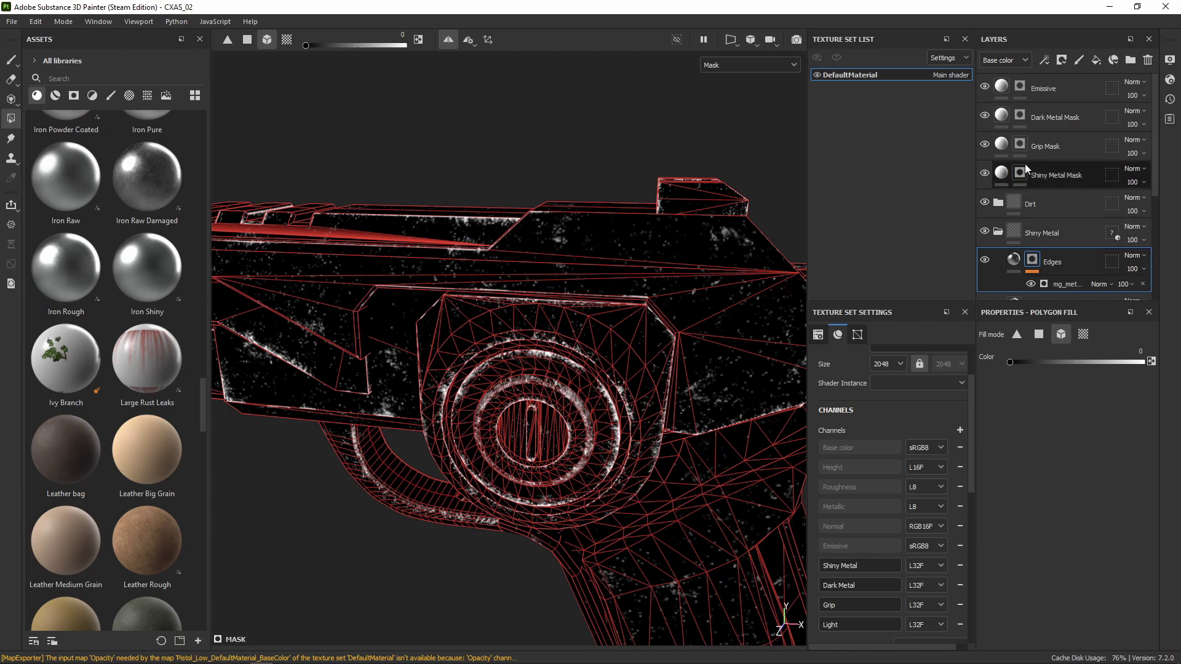
click(1047, 62)
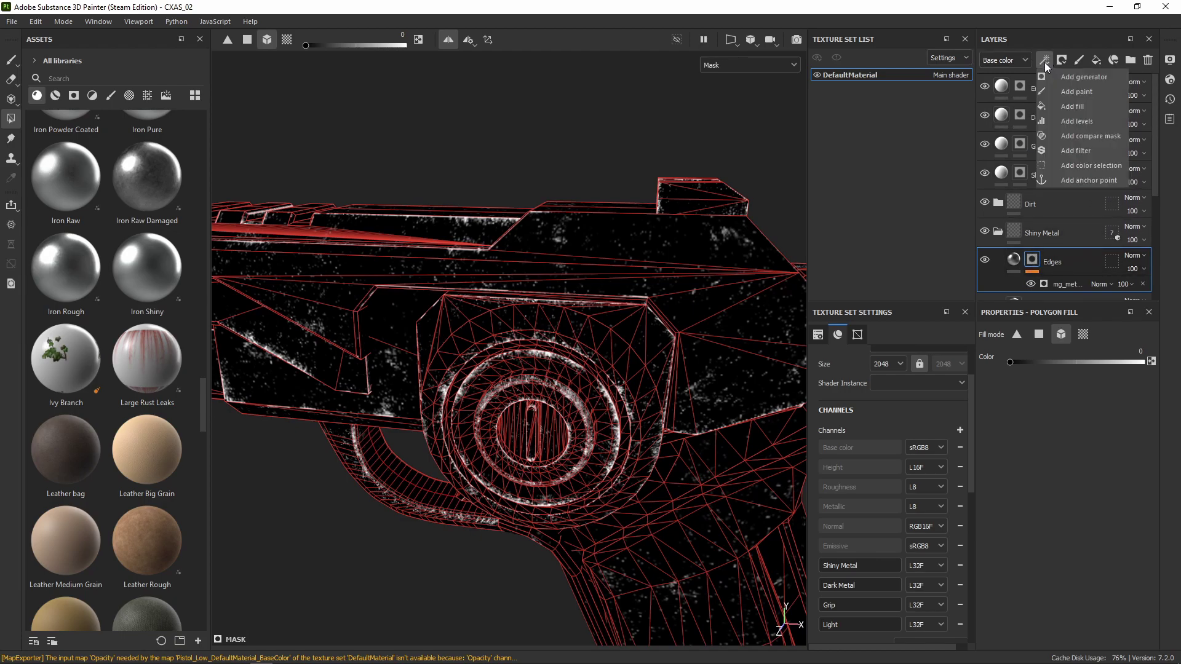
click(1086, 180)
scroll(1055, 280, down, 1)
double_click(1070, 247)
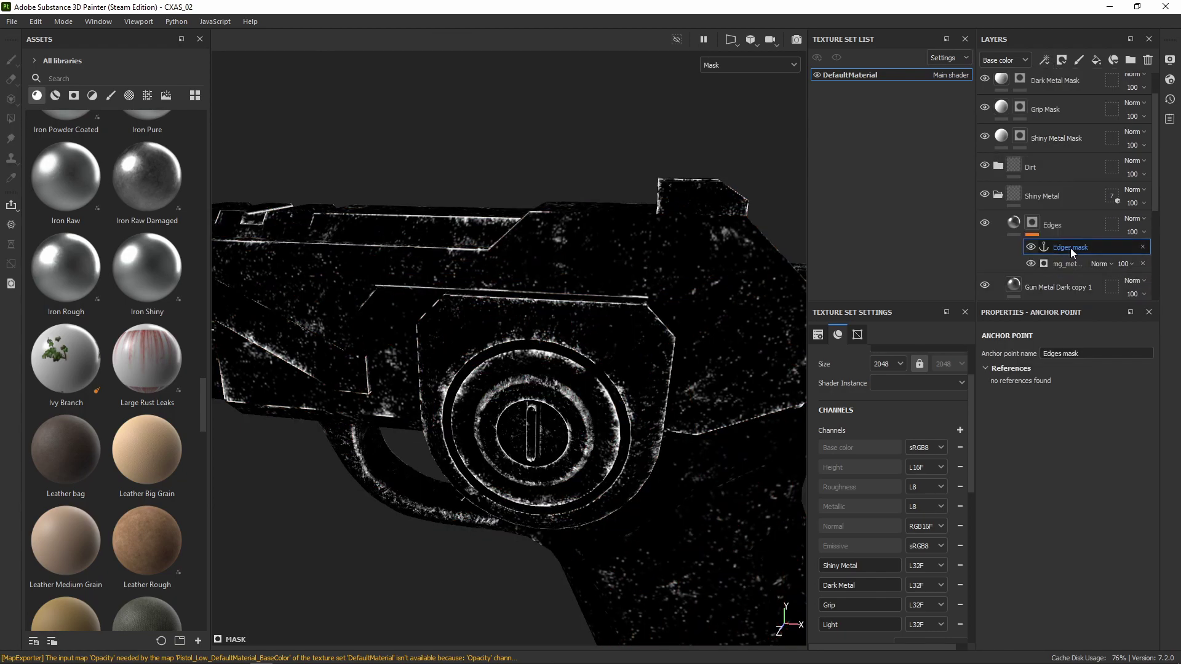
click(1102, 250)
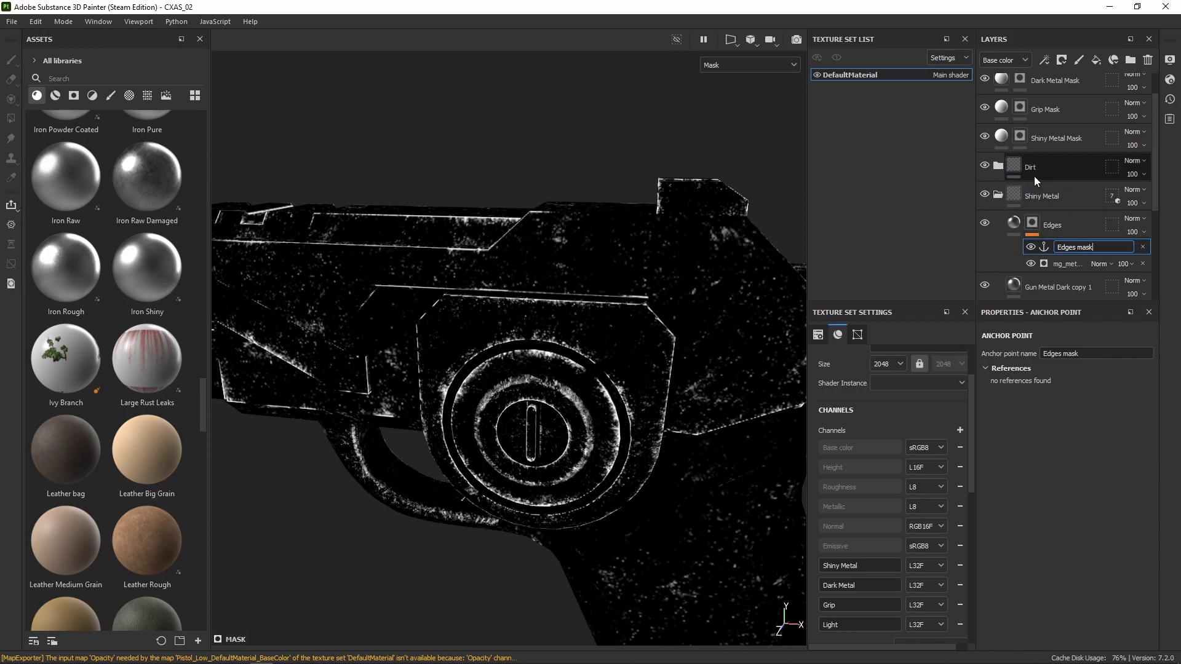
scroll(1034, 175, up, 1)
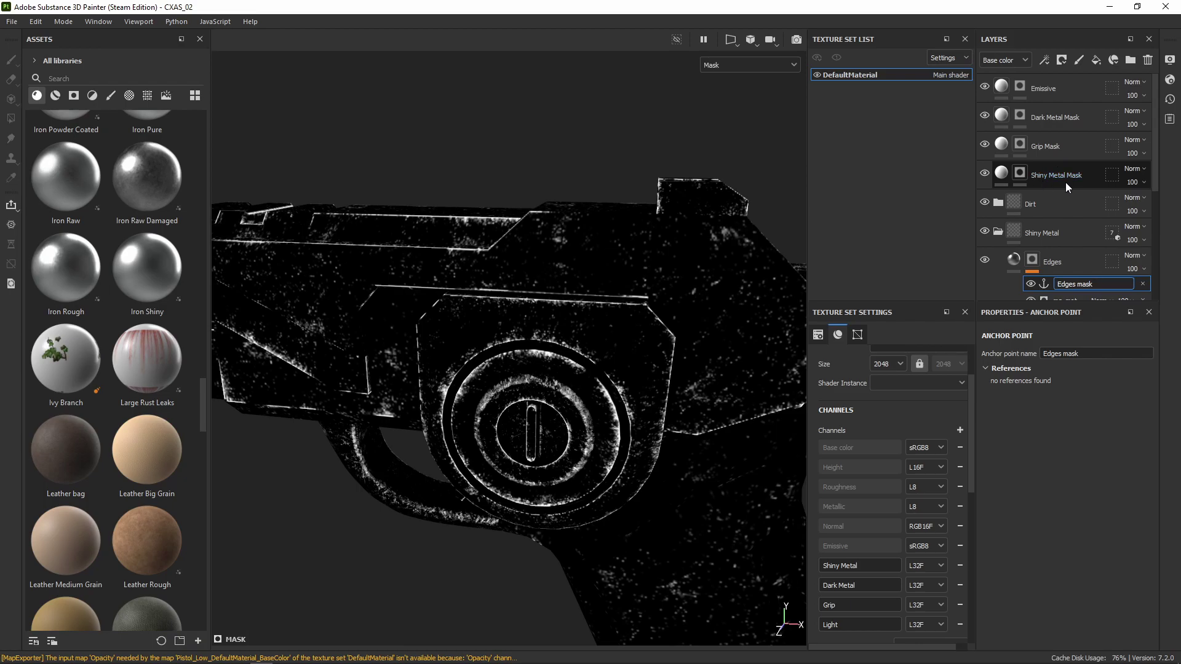
Step: Close the anchor point's name editing and add a fill effect to the Shiny Metal Mask layer's mask
scroll(1073, 256, down, 2)
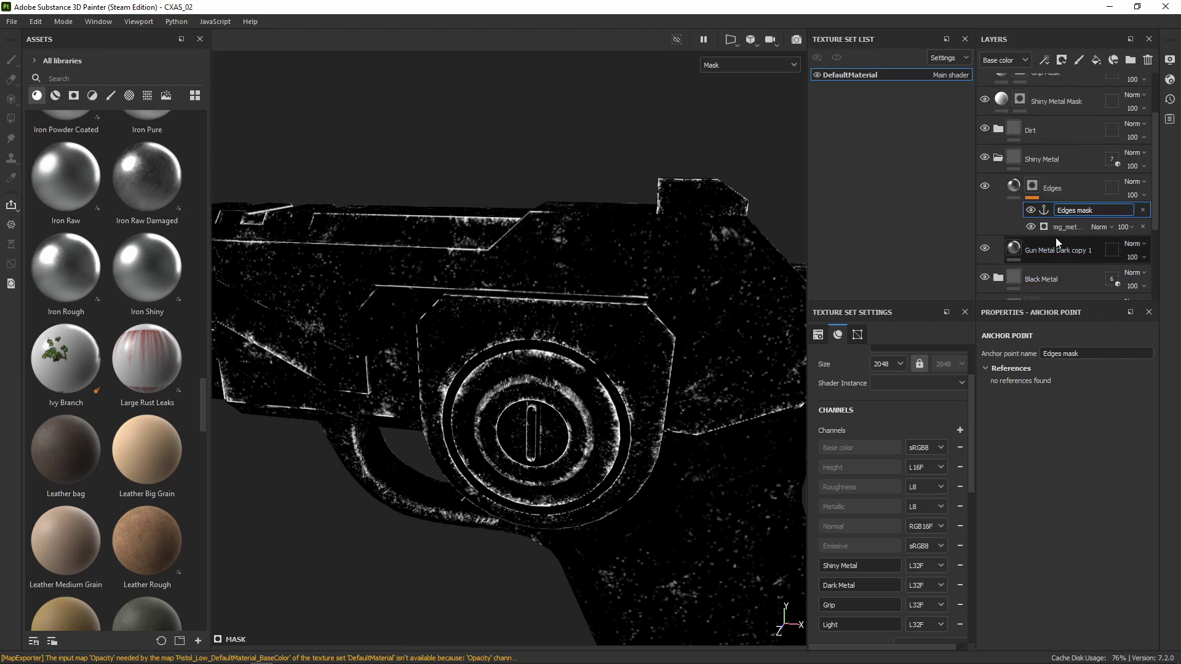
click(1013, 185)
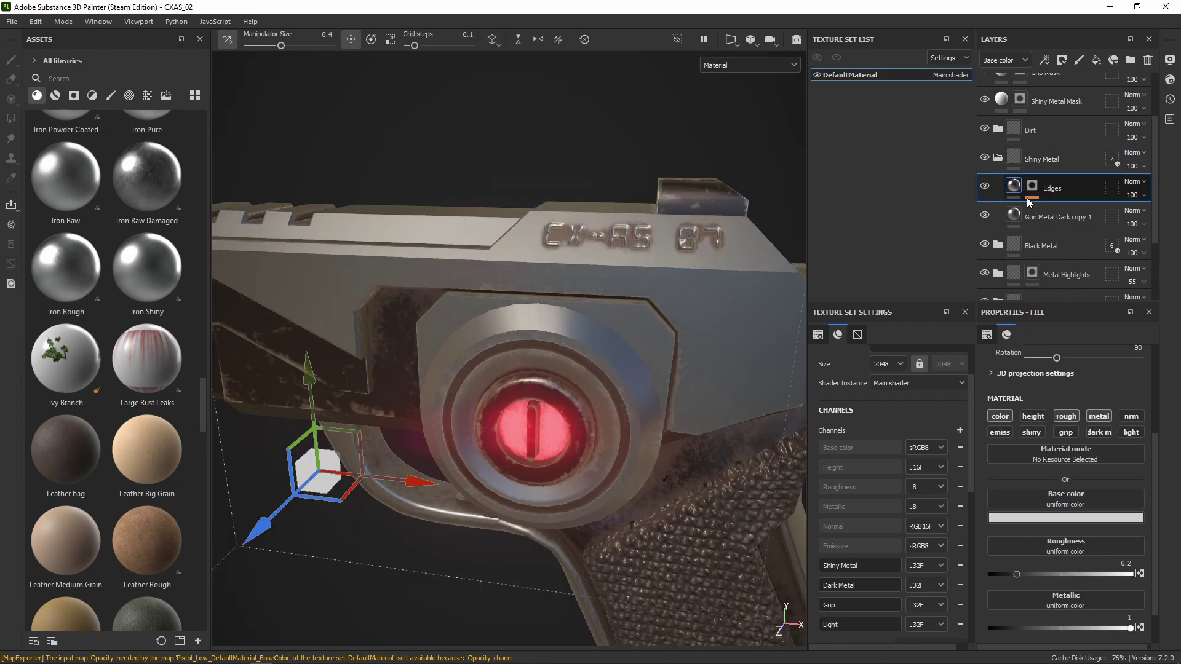
scroll(1043, 197, up, 2)
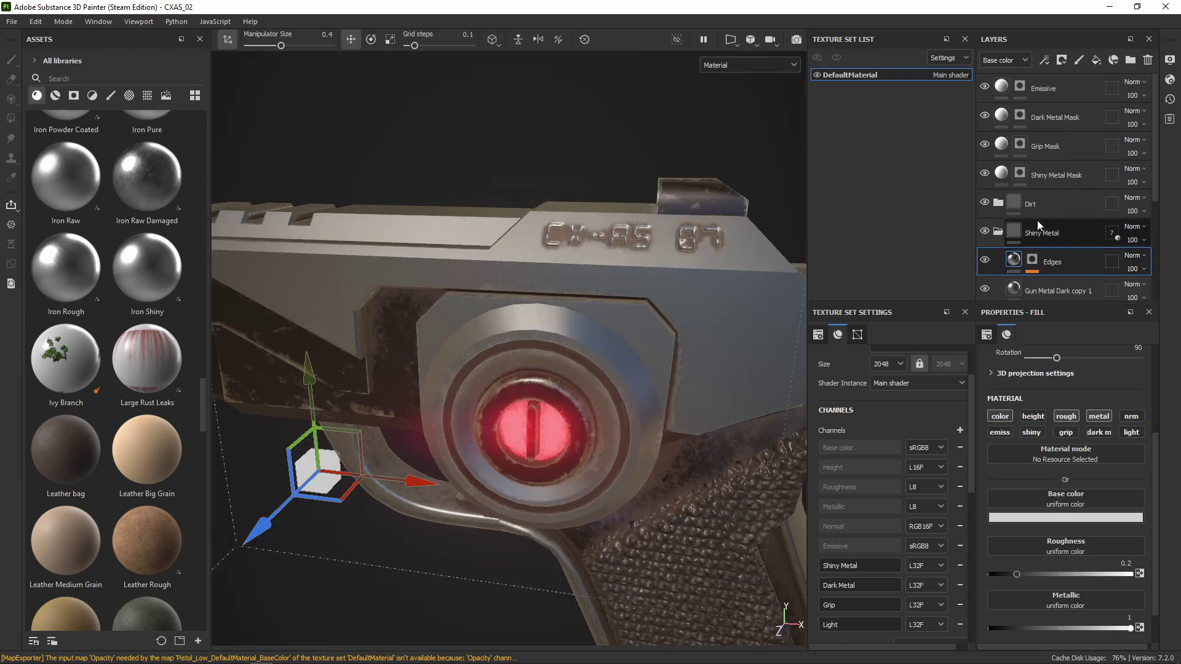
click(1020, 176)
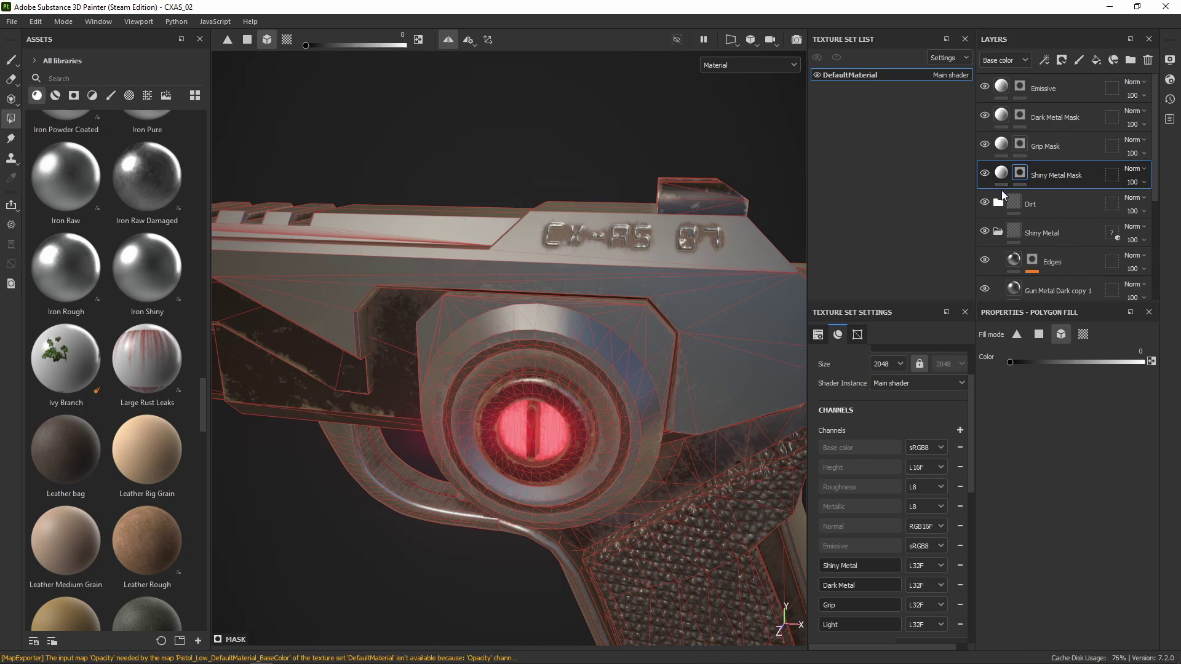
mouse_move(661, 304)
alt+mouse_down()
mouse_move(693, 306)
mouse_move(679, 312)
alt+mouse_up()
click(1043, 60)
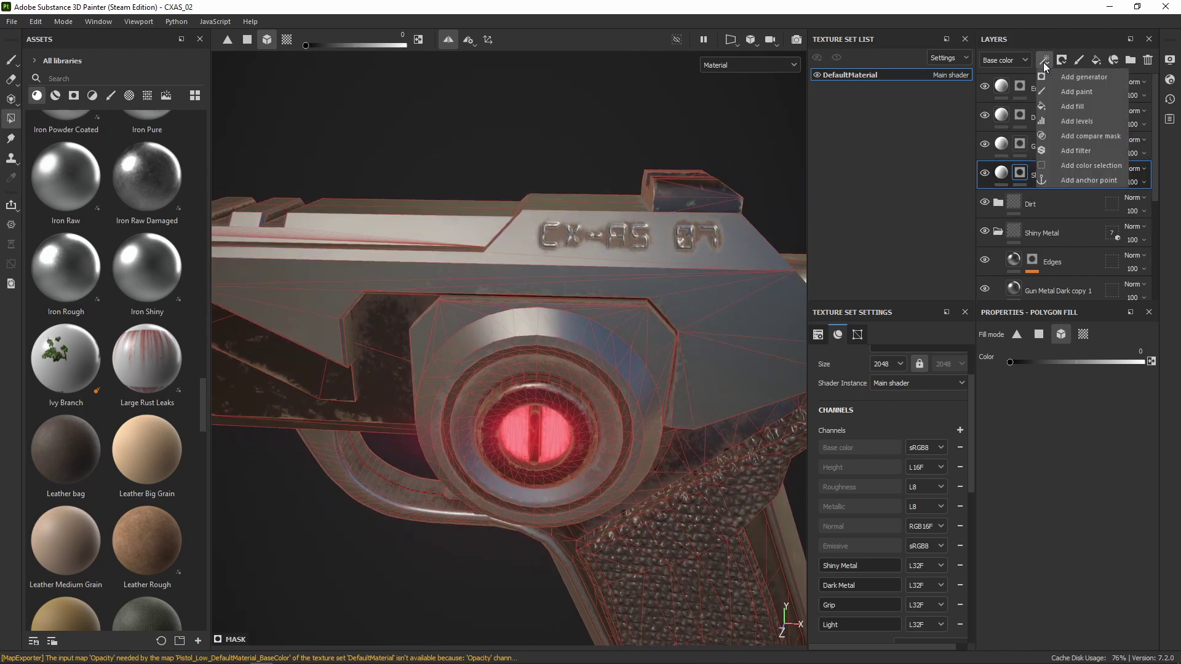
click(1063, 106)
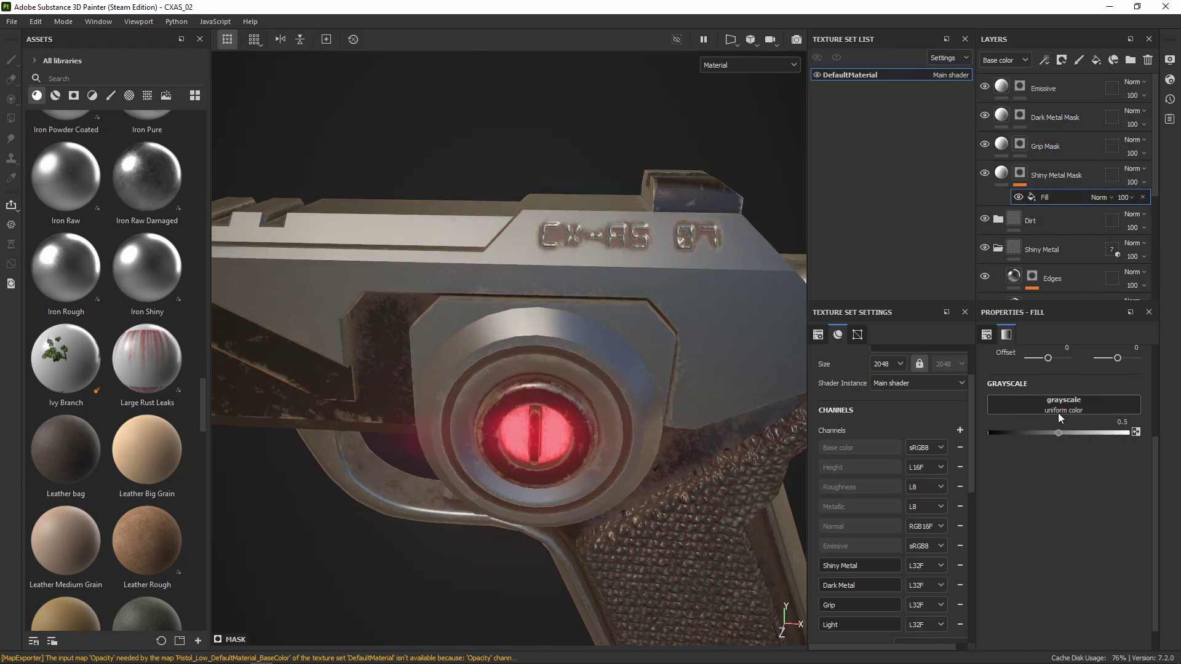
Step: Try the Dirt 4 texture as the fill's grayscale source, view the resulting mask, and remove the texture
click(149, 96)
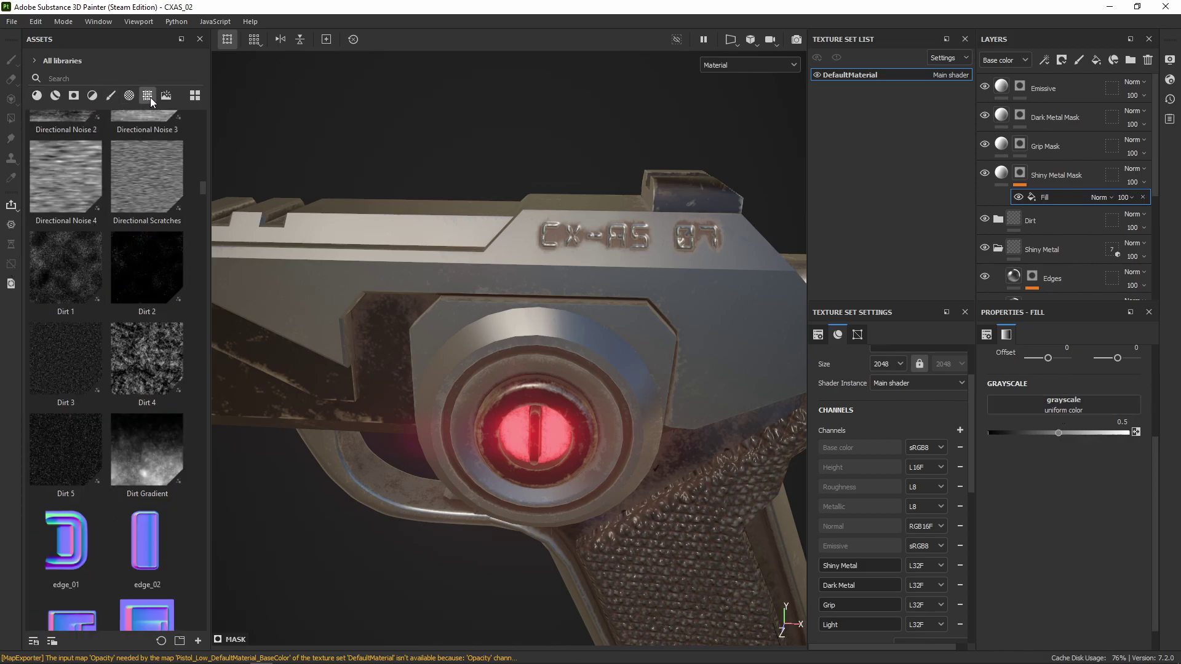
drag(163, 368, 1064, 412)
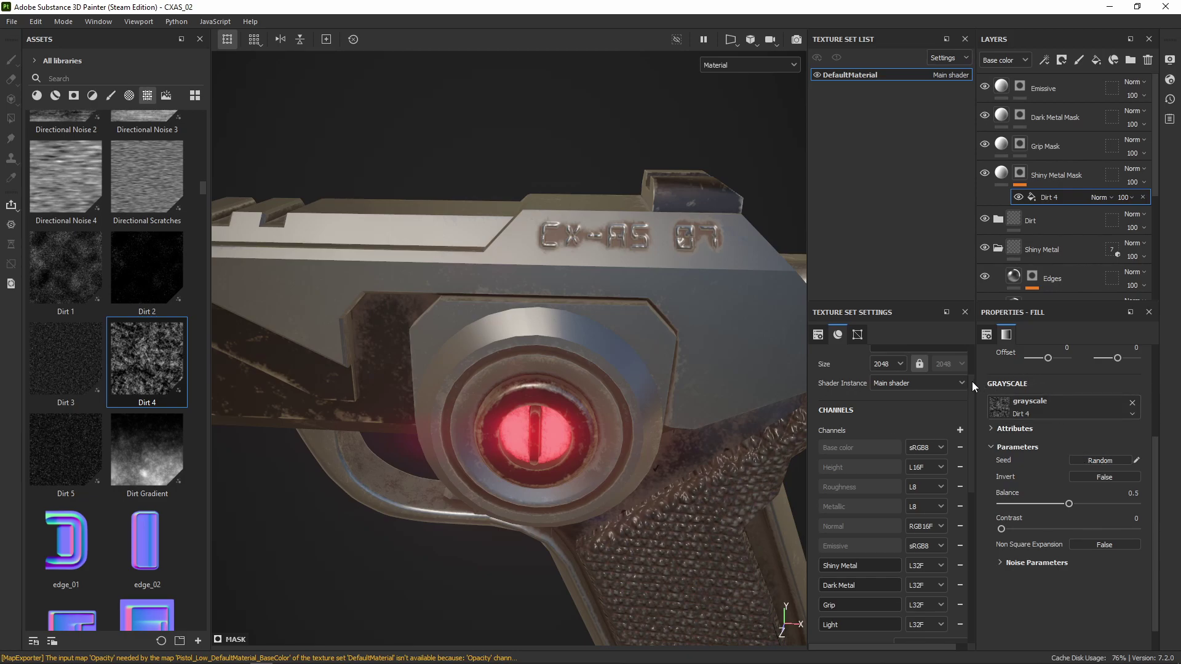
click(1020, 174)
key(4)
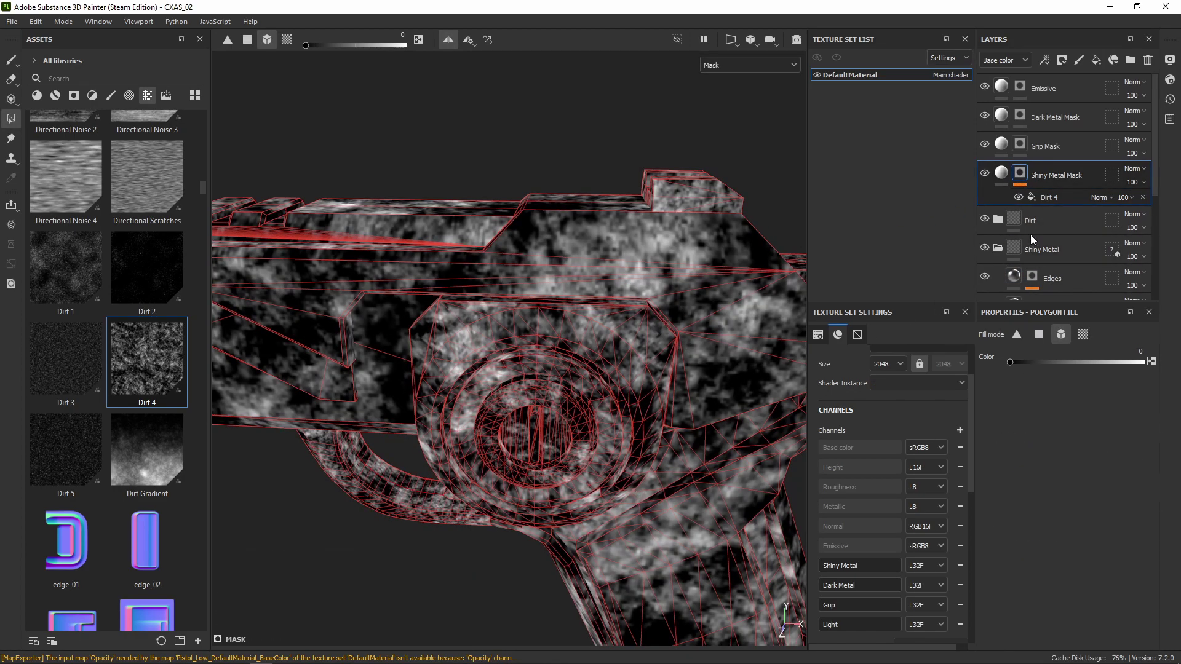
click(1053, 203)
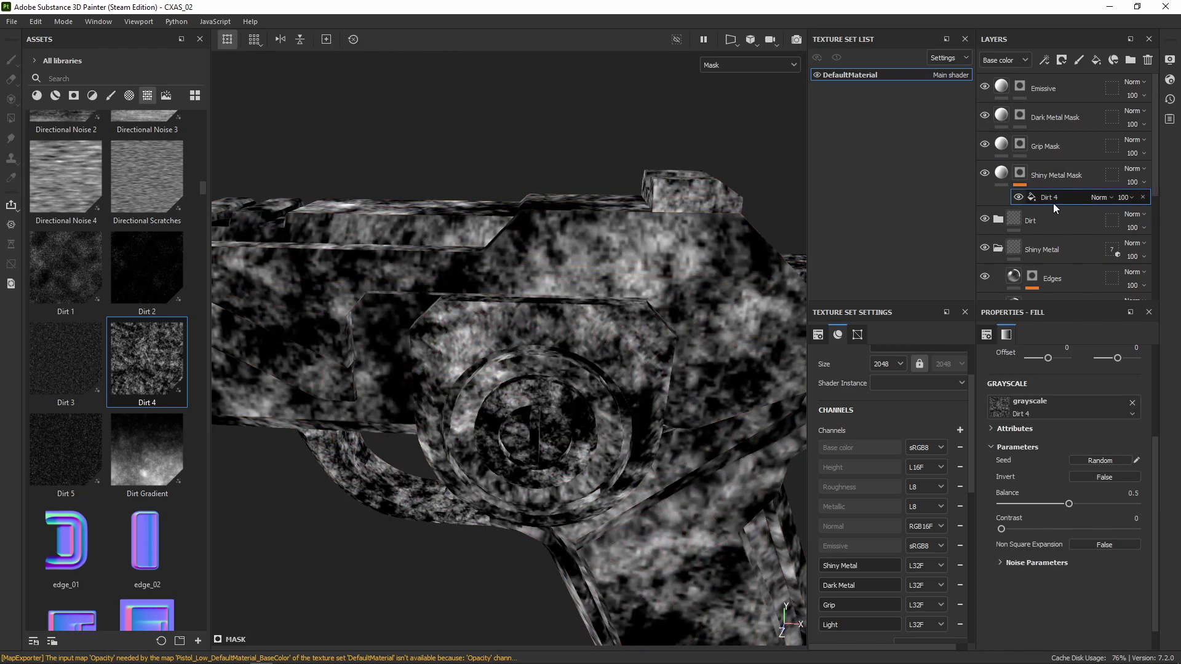
click(1134, 405)
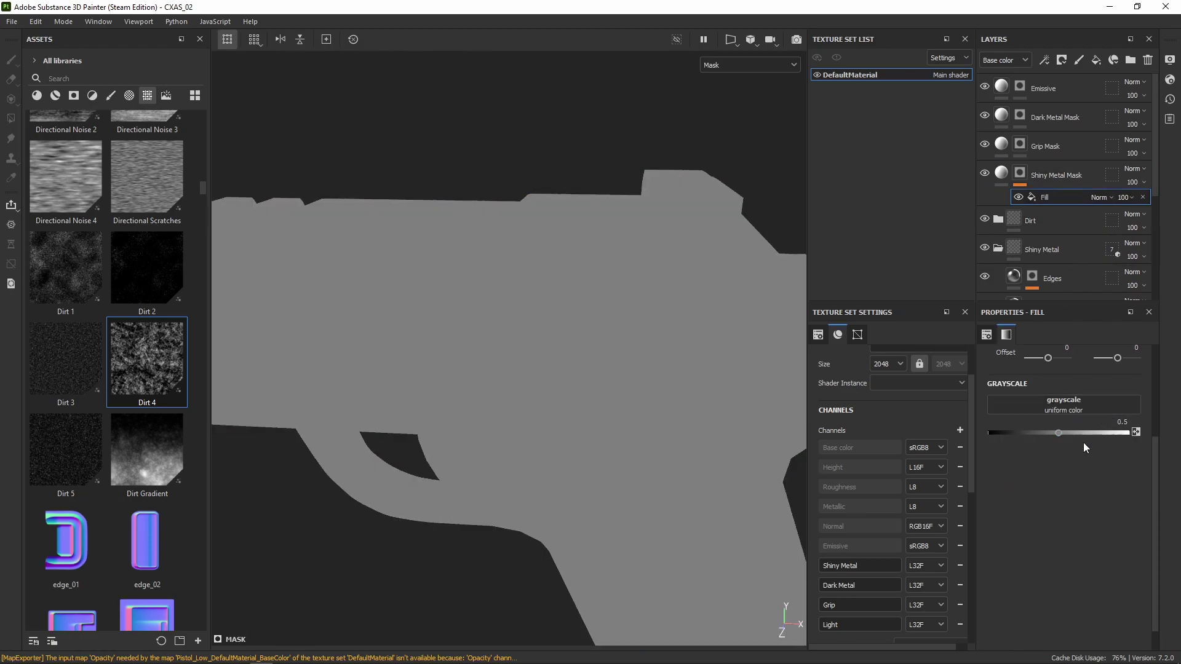
Step: Assign the Edges mask anchor point as the grayscale source of the fill in Shiny Metal Mask
click(1127, 433)
click(1056, 403)
click(1089, 413)
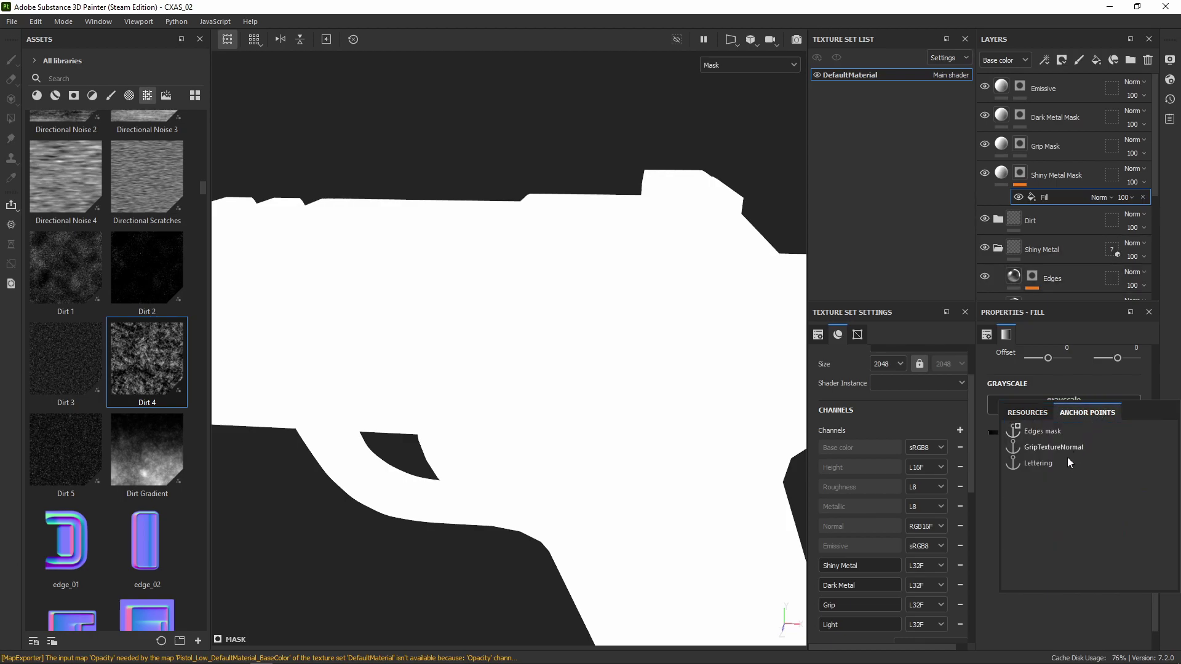
click(1047, 432)
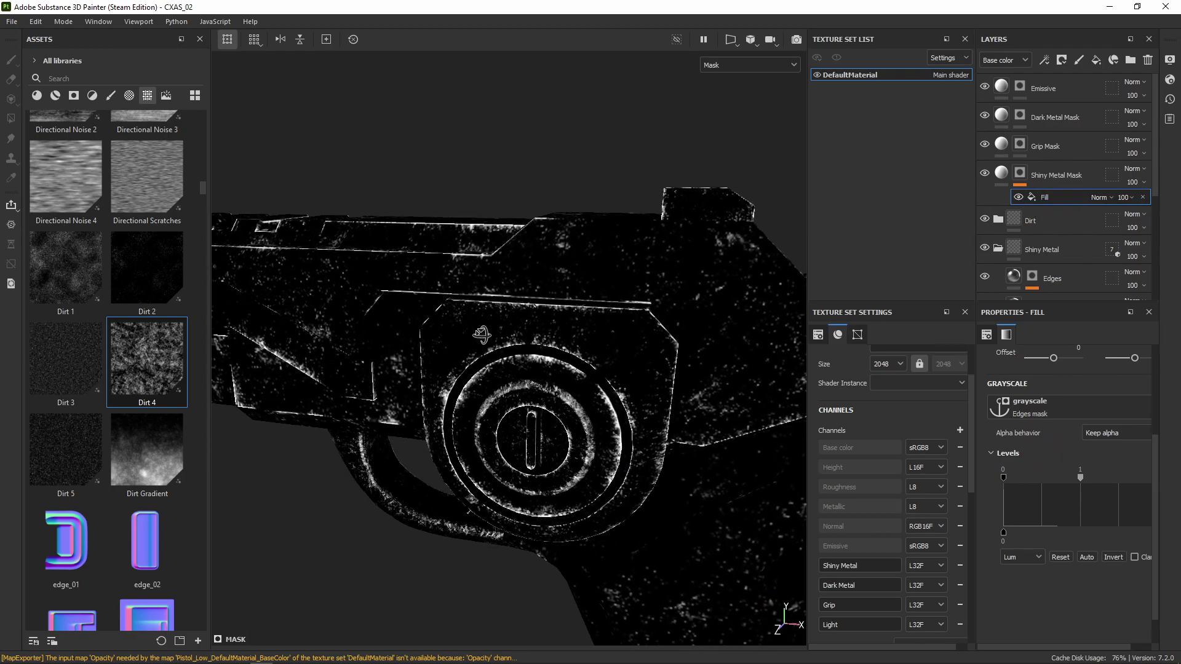
Step: Compare the Edges mask with the Shiny Metal Mask, hiding and showing its fill to examine the original mask beneath
scroll(1027, 283, down, 1)
click(1034, 242)
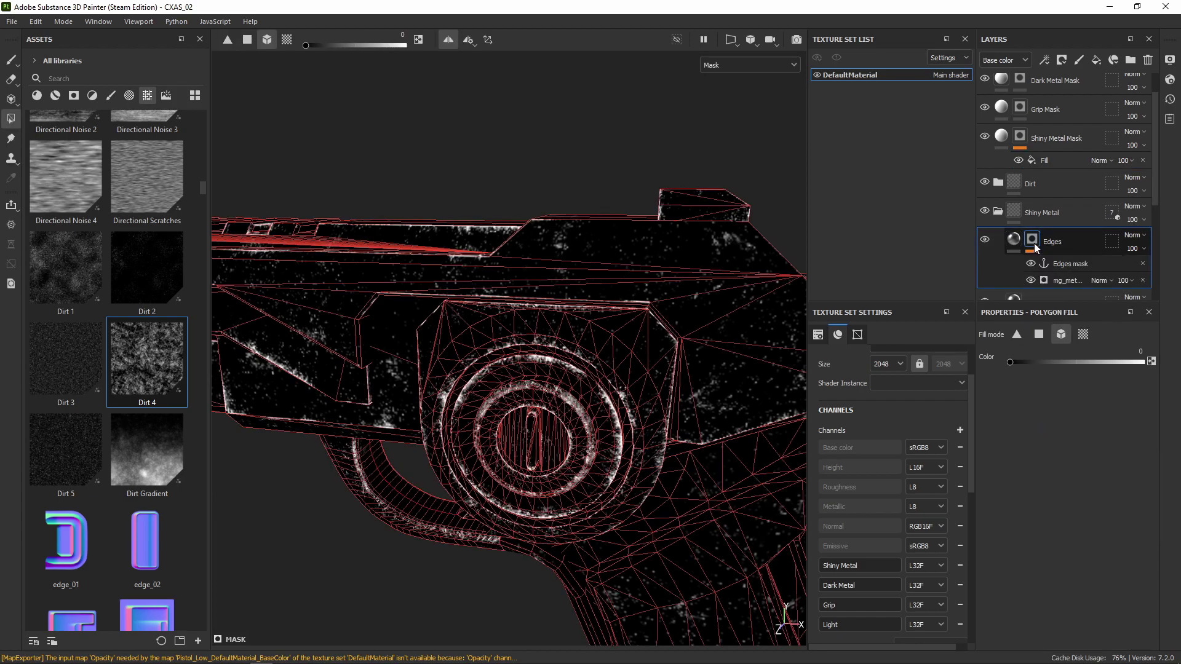
click(1030, 161)
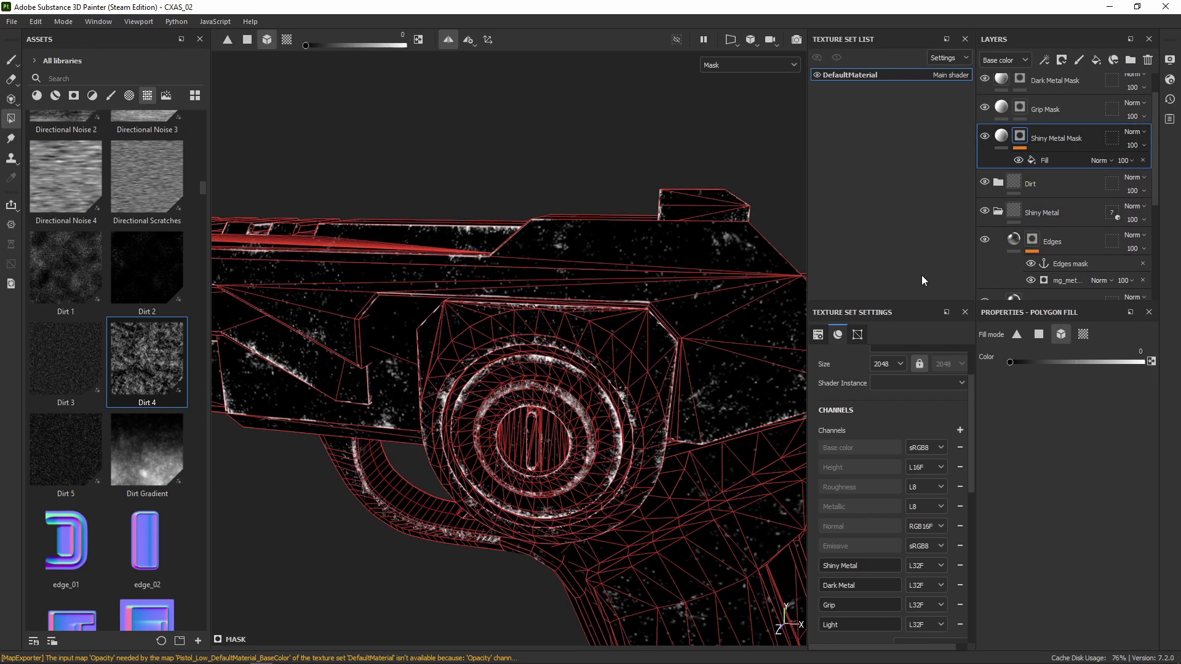
click(1048, 160)
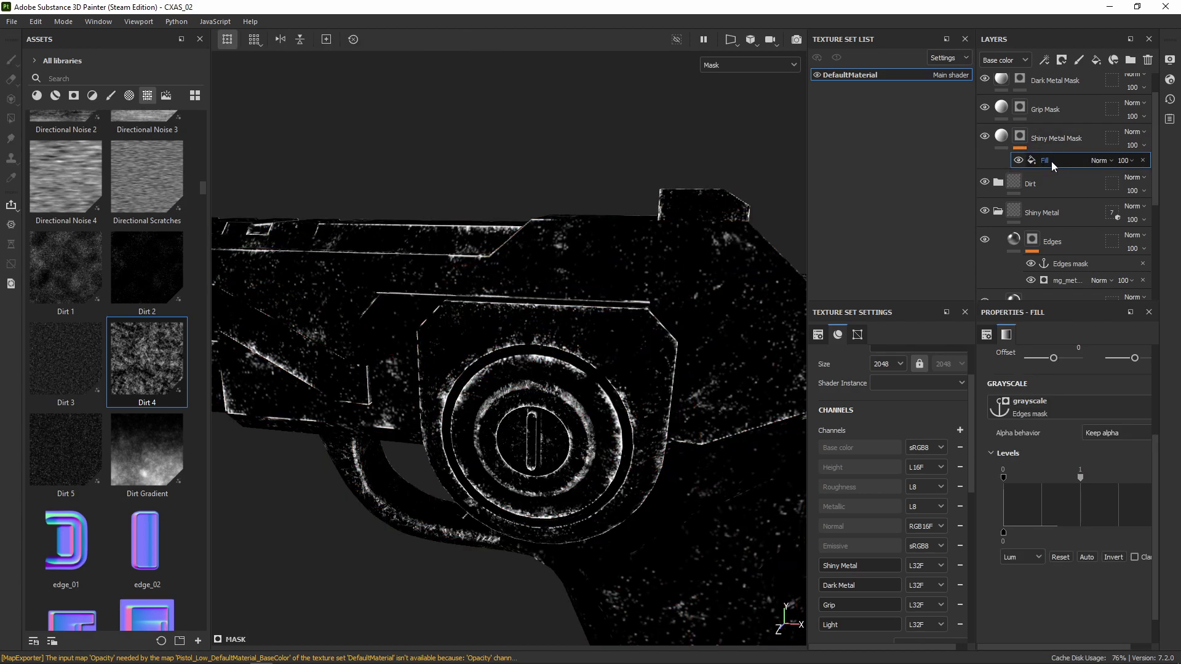
click(1019, 160)
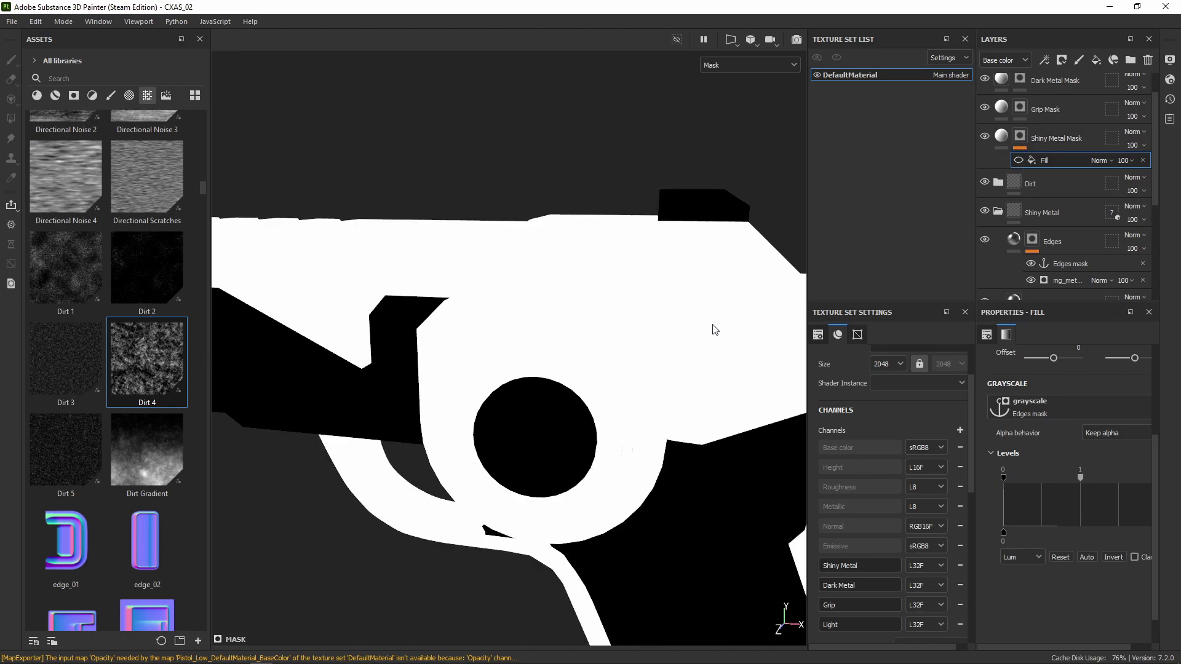
click(1018, 160)
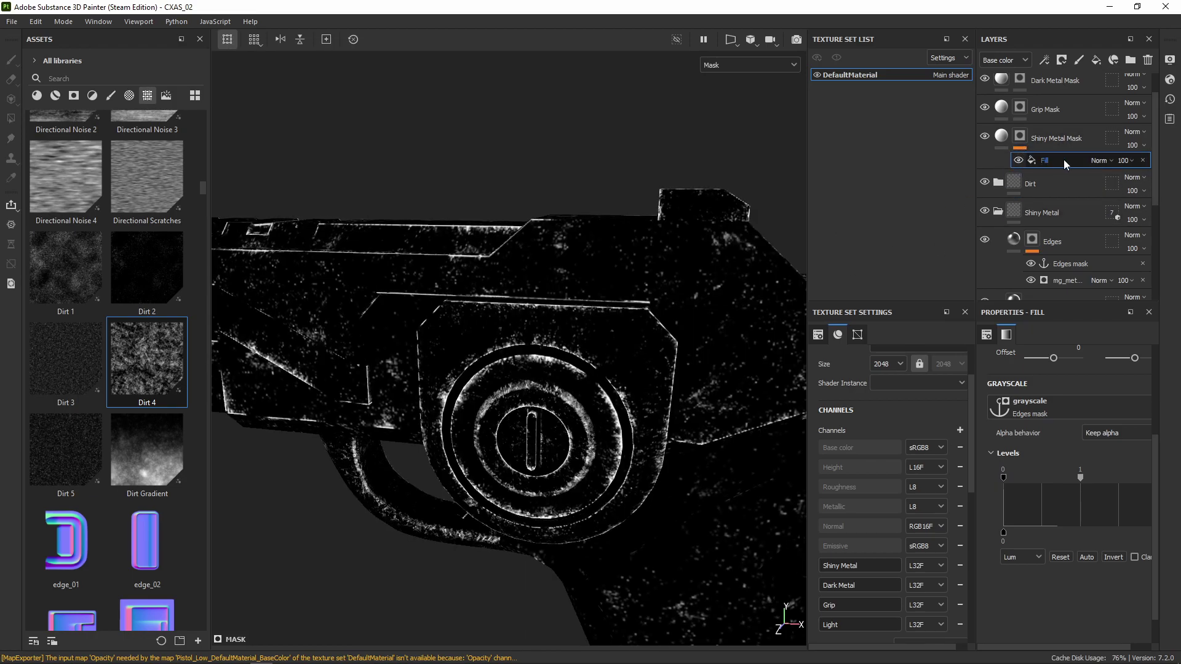
Step: Invert the anchor fill's levels and set its blend mode to Multiply in the Shiny Metal Mask
click(1114, 556)
alt+drag(529, 369, 561, 366)
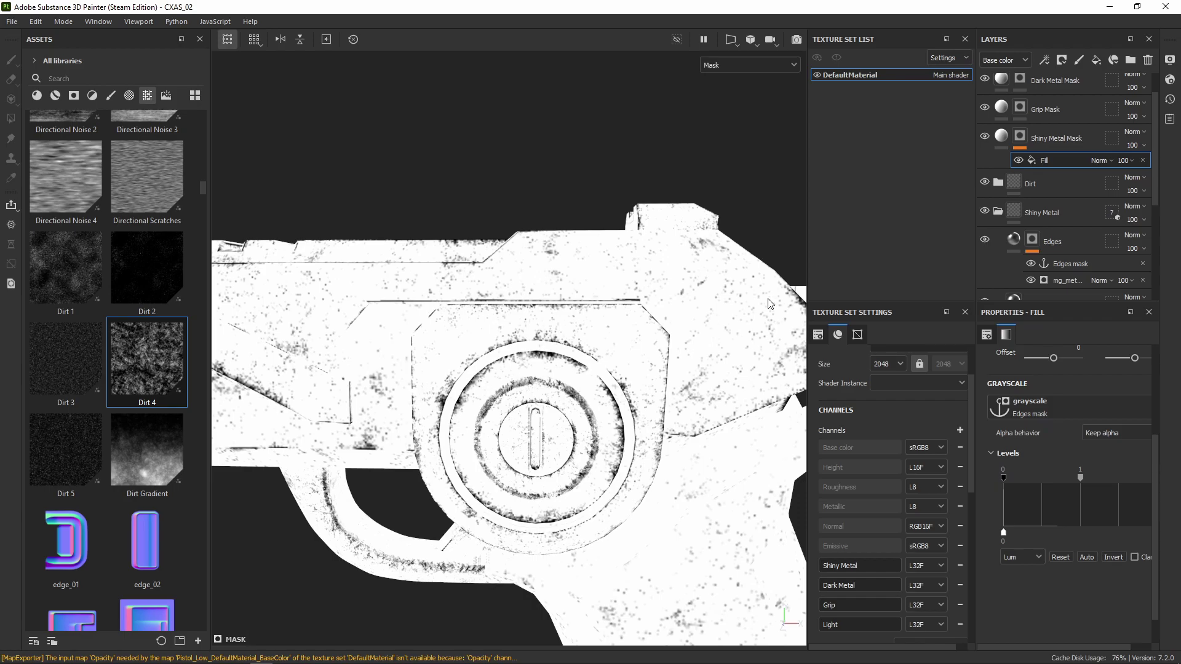
click(1108, 161)
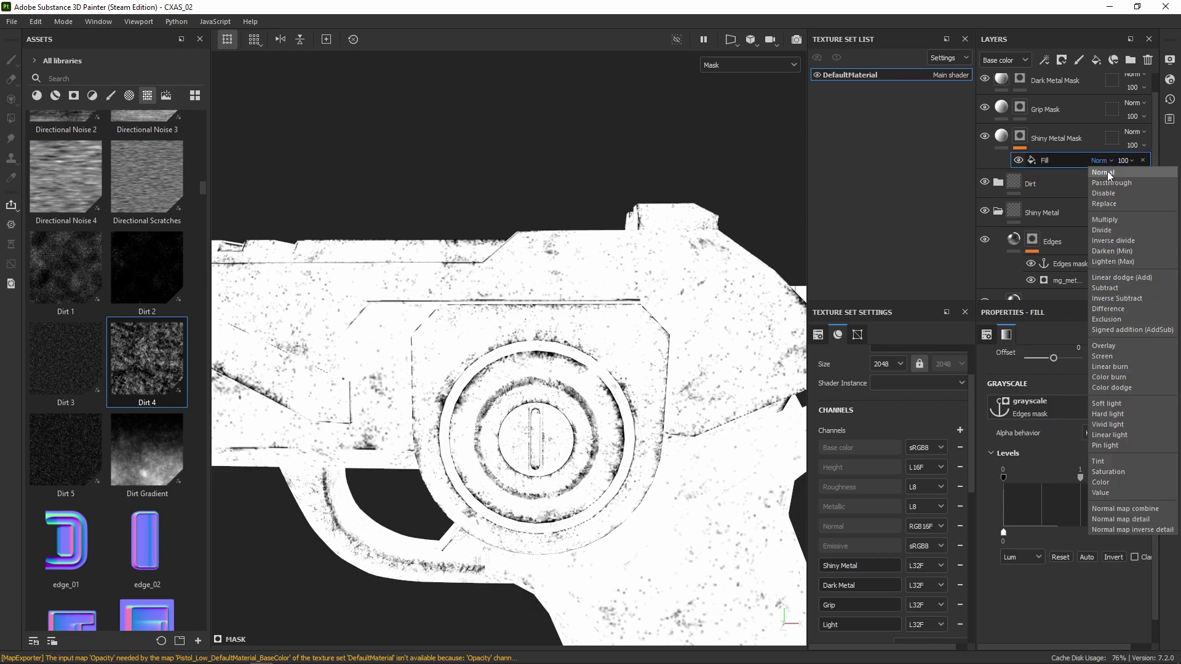
click(1117, 220)
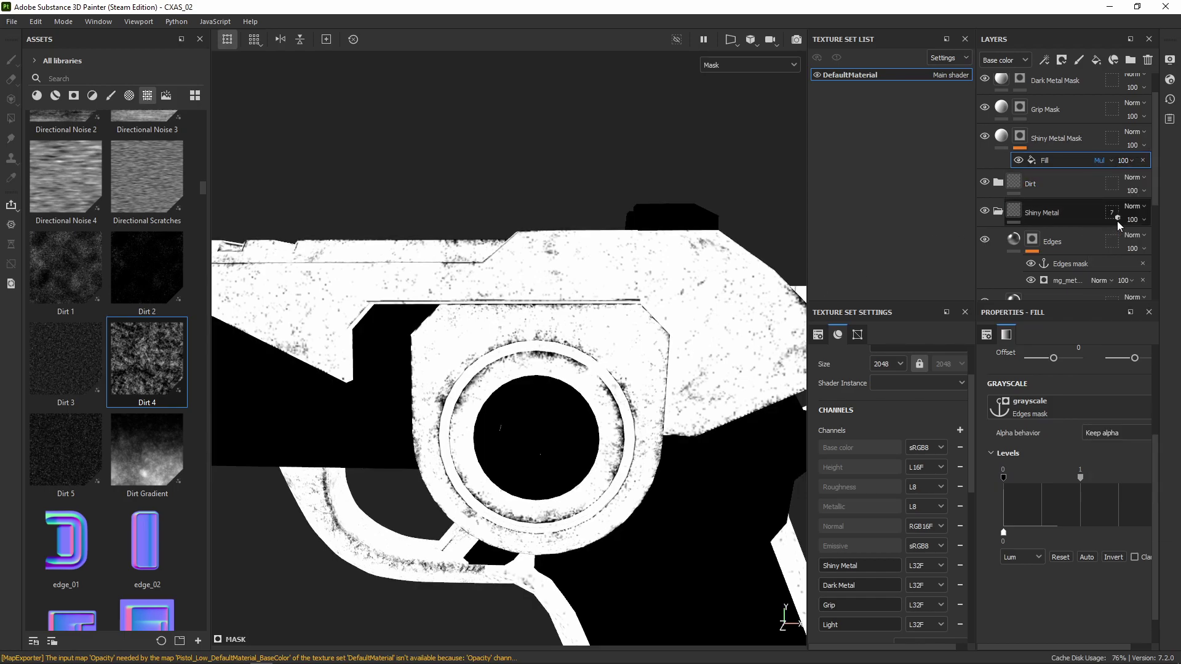
scroll(556, 255, down, 5)
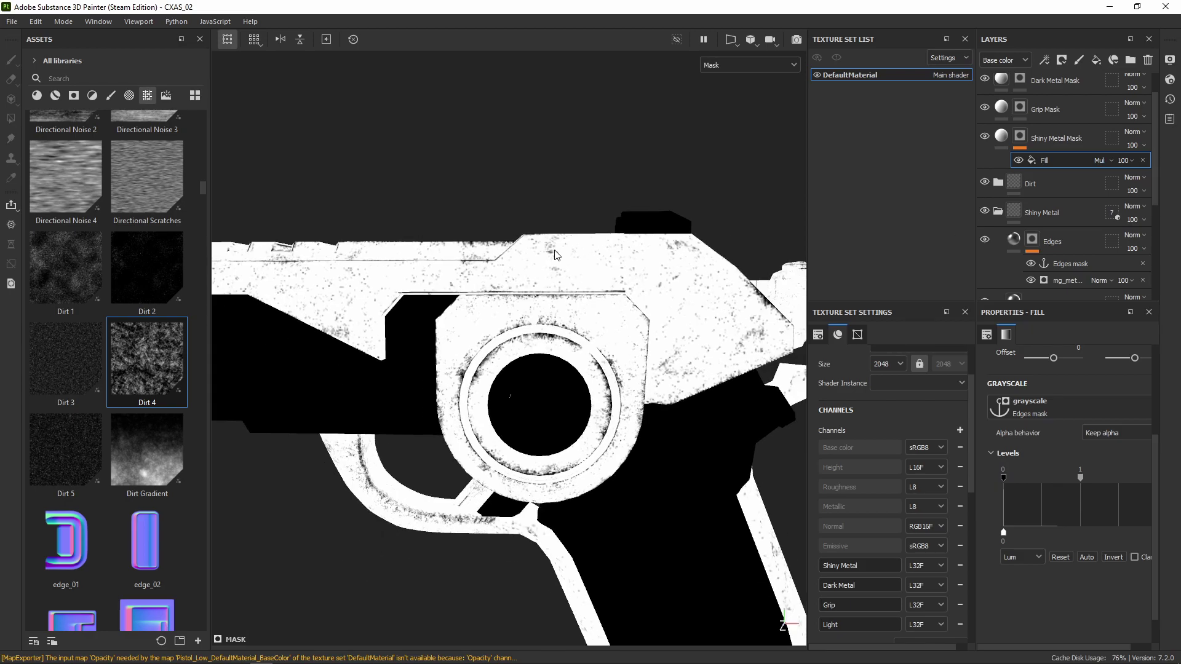
alt+middle_drag(510, 261, 526, 280)
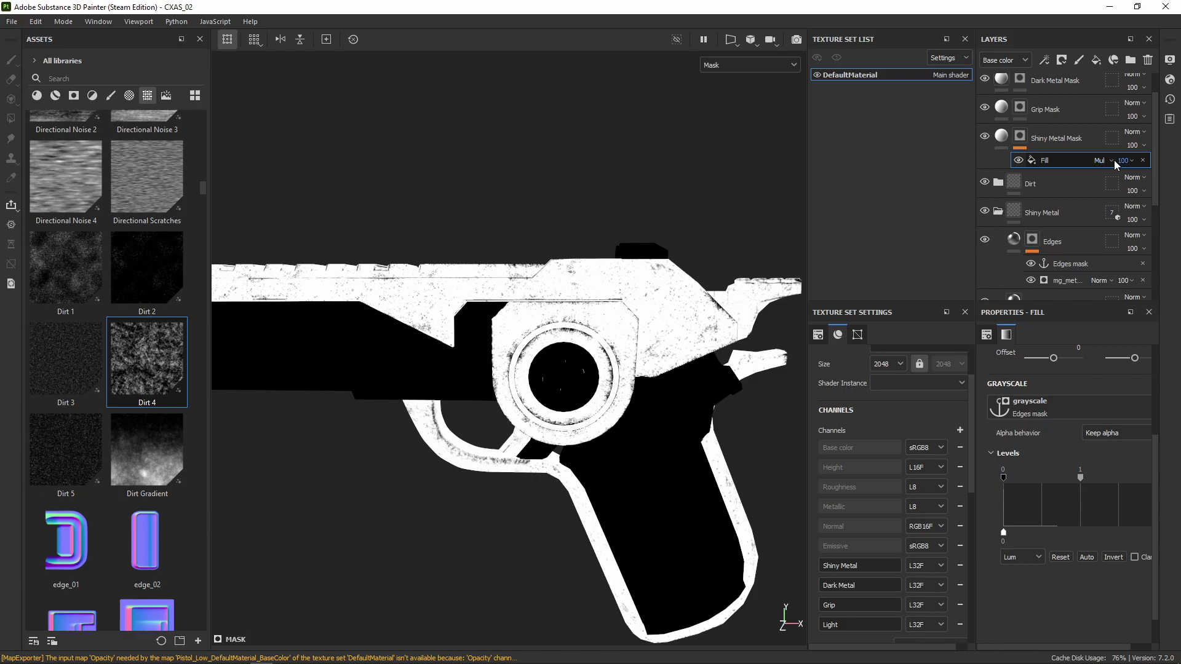
click(1109, 161)
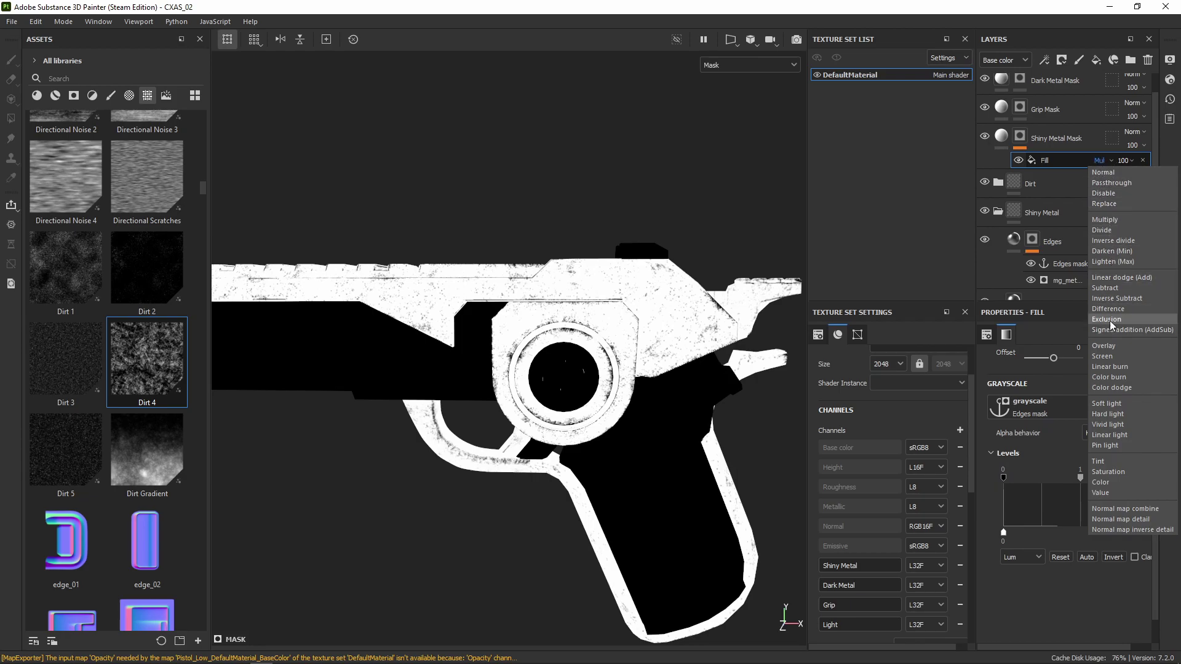
click(1083, 164)
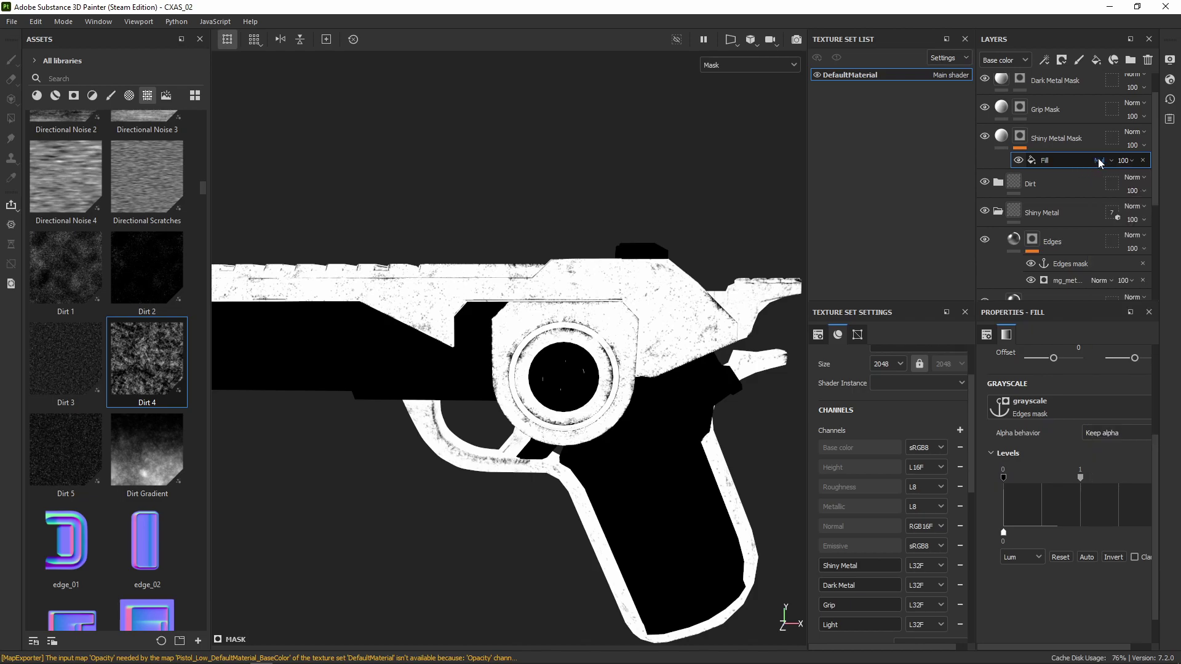
click(1098, 160)
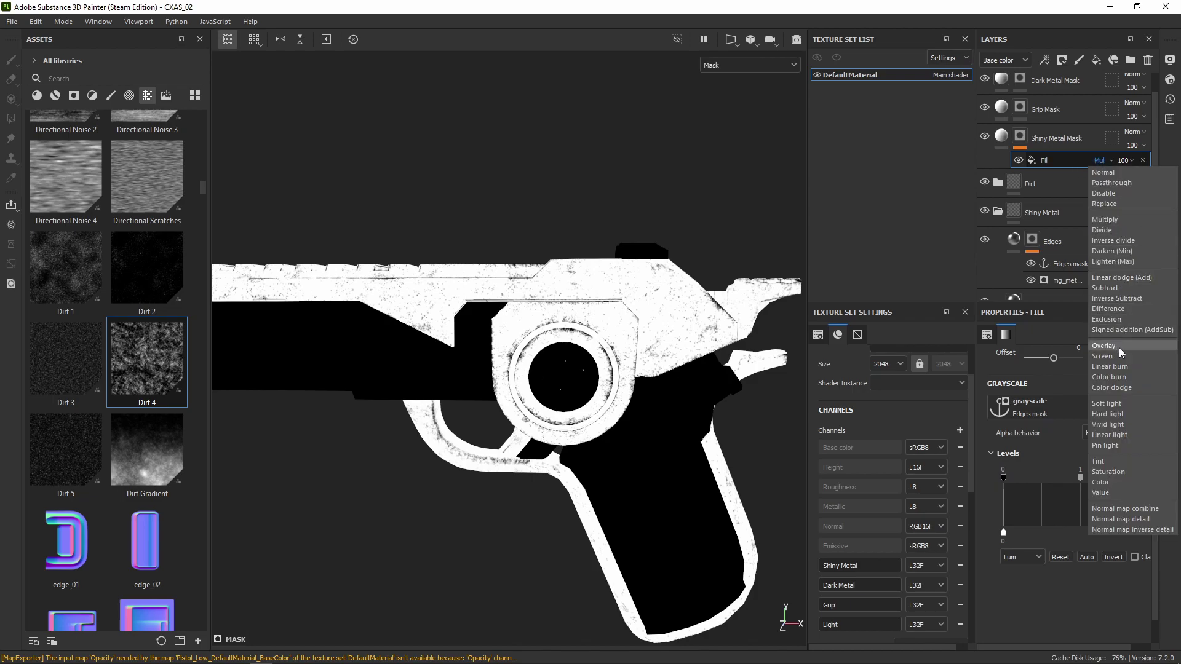
click(1112, 158)
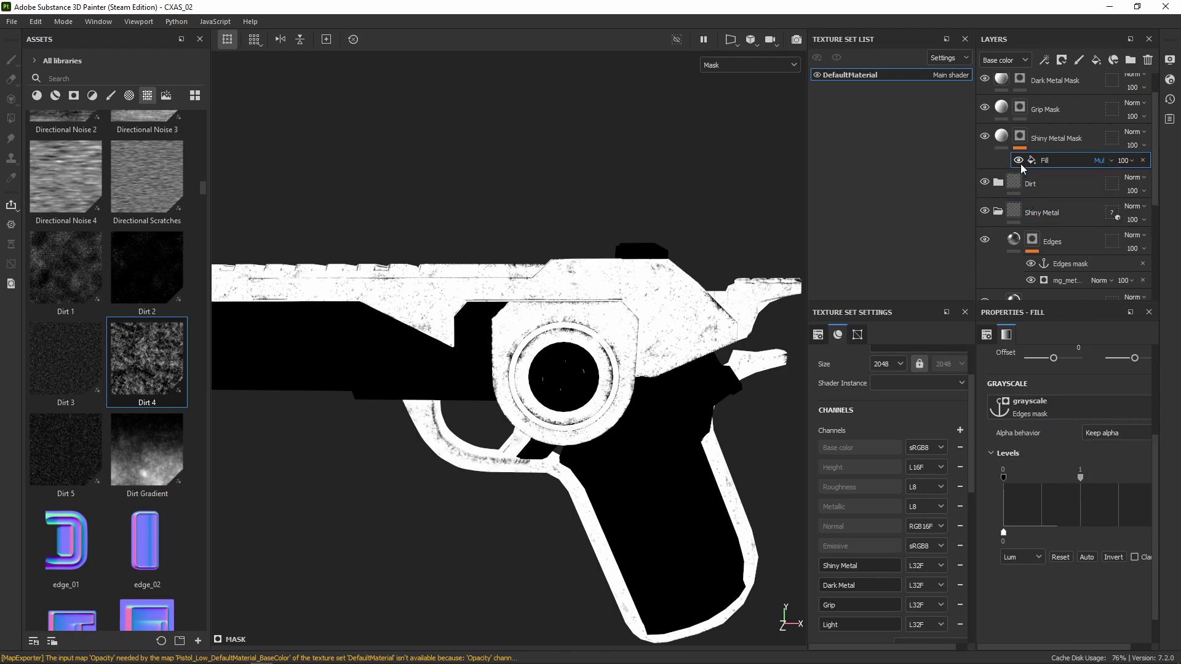
click(1109, 160)
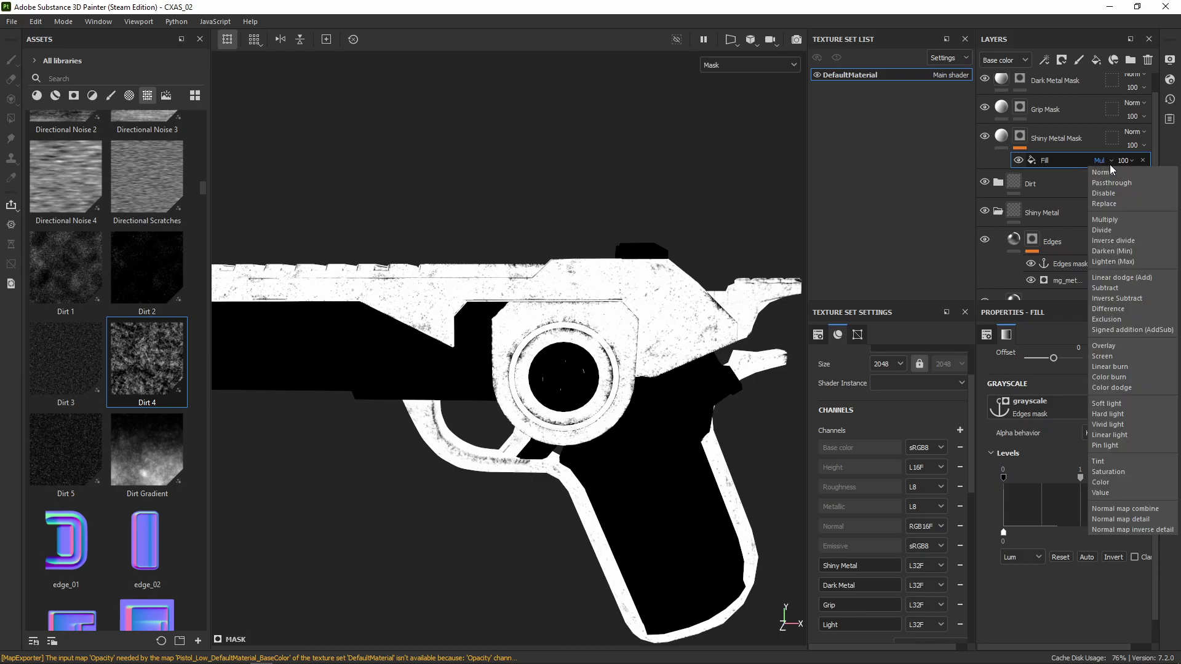
click(1107, 222)
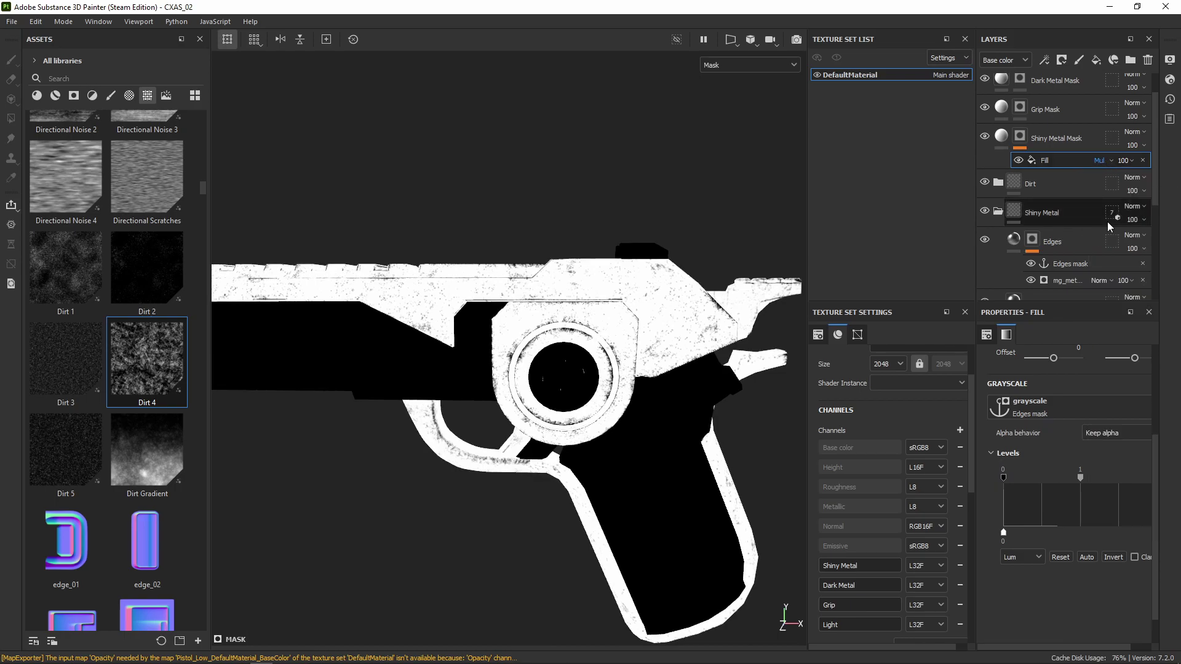
Step: Switch the fill's blend mode to Normal and back to Multiply to compare the effect on the mask
click(1102, 161)
click(1110, 174)
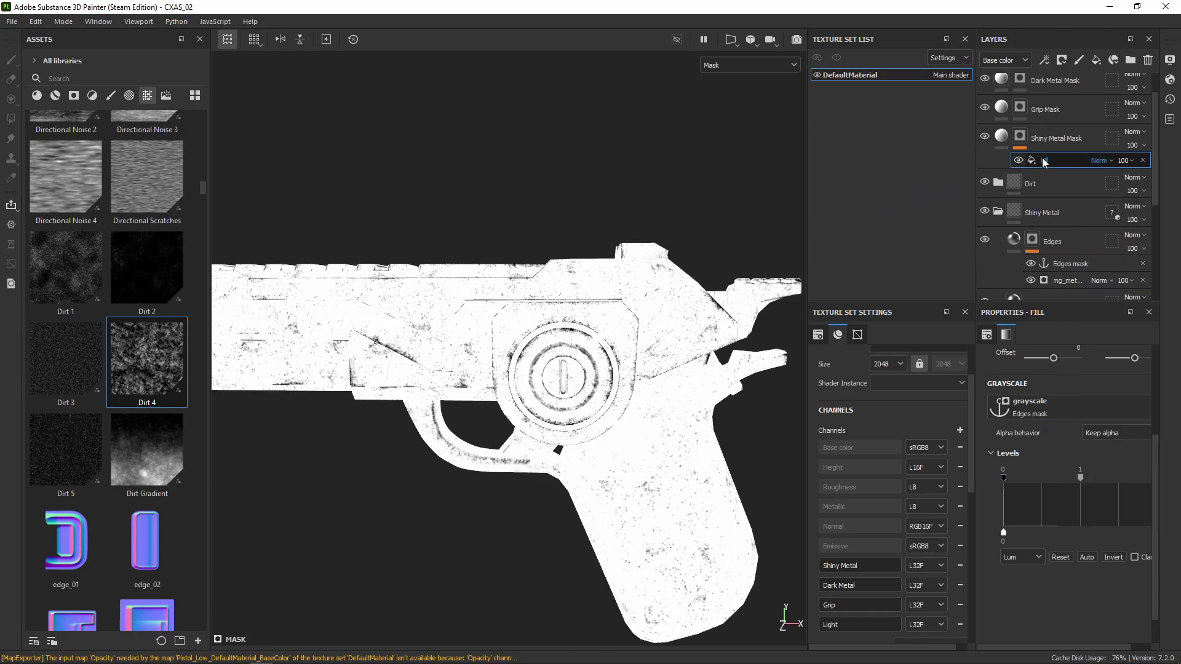
click(1108, 160)
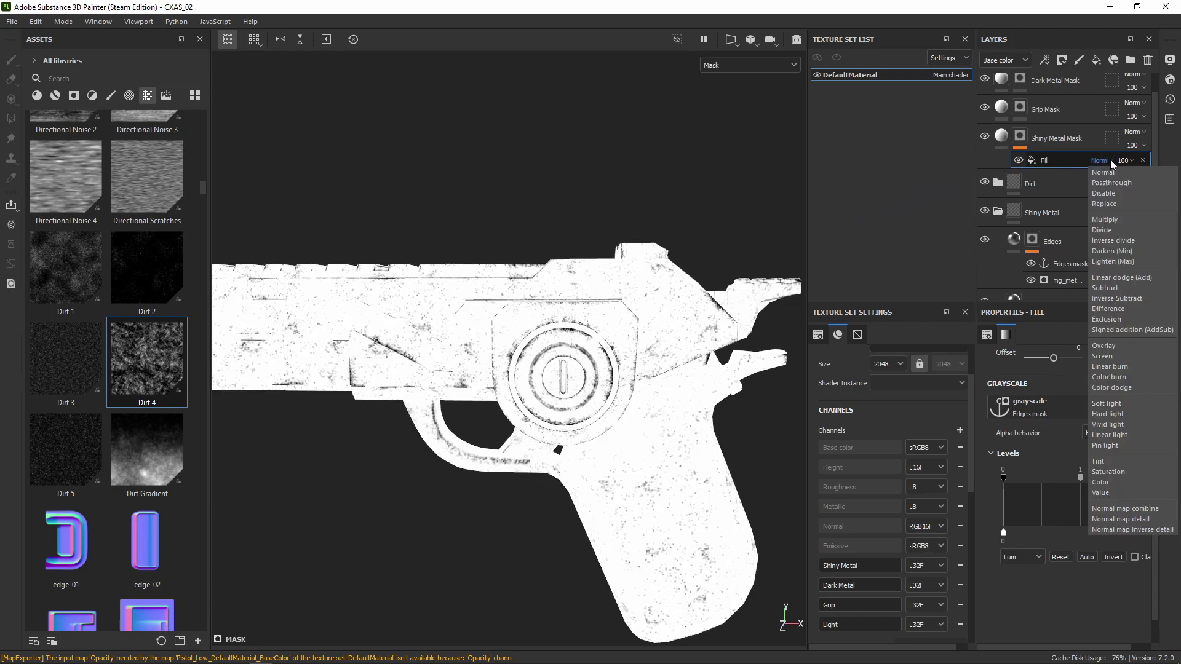
click(1107, 221)
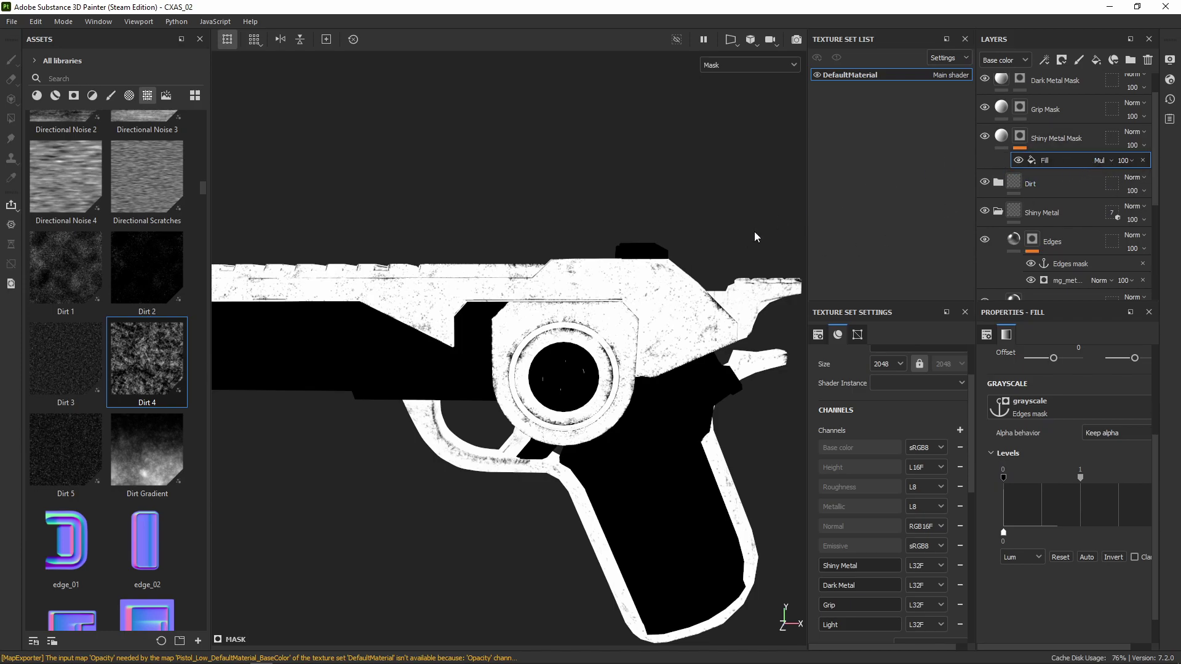
Step: Select the Shiny Metal Mask layer's mask and inspect the combined edge wear with the polygon wireframe shown
alt+drag(692, 304, 665, 304)
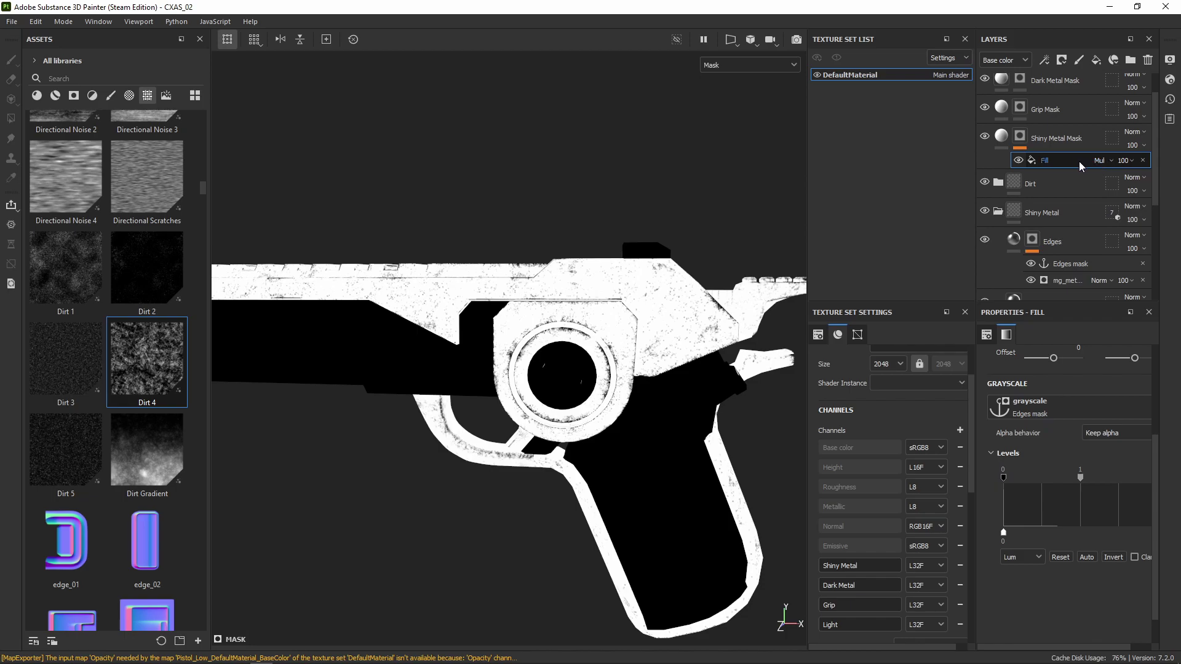
click(1021, 137)
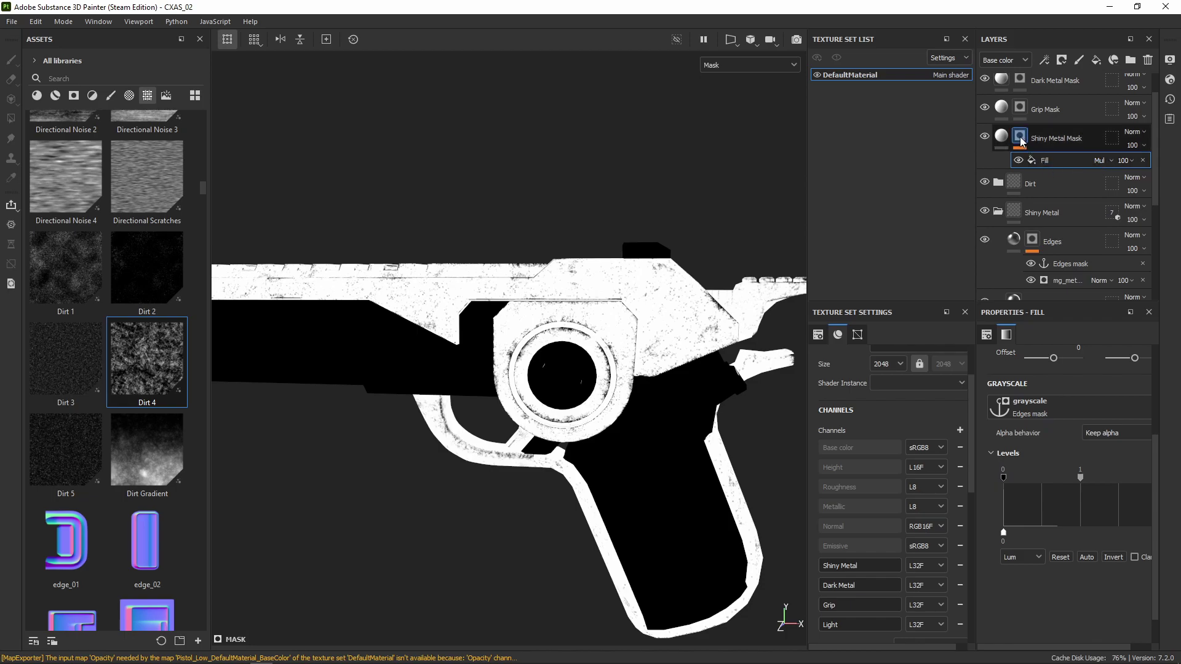
key(4)
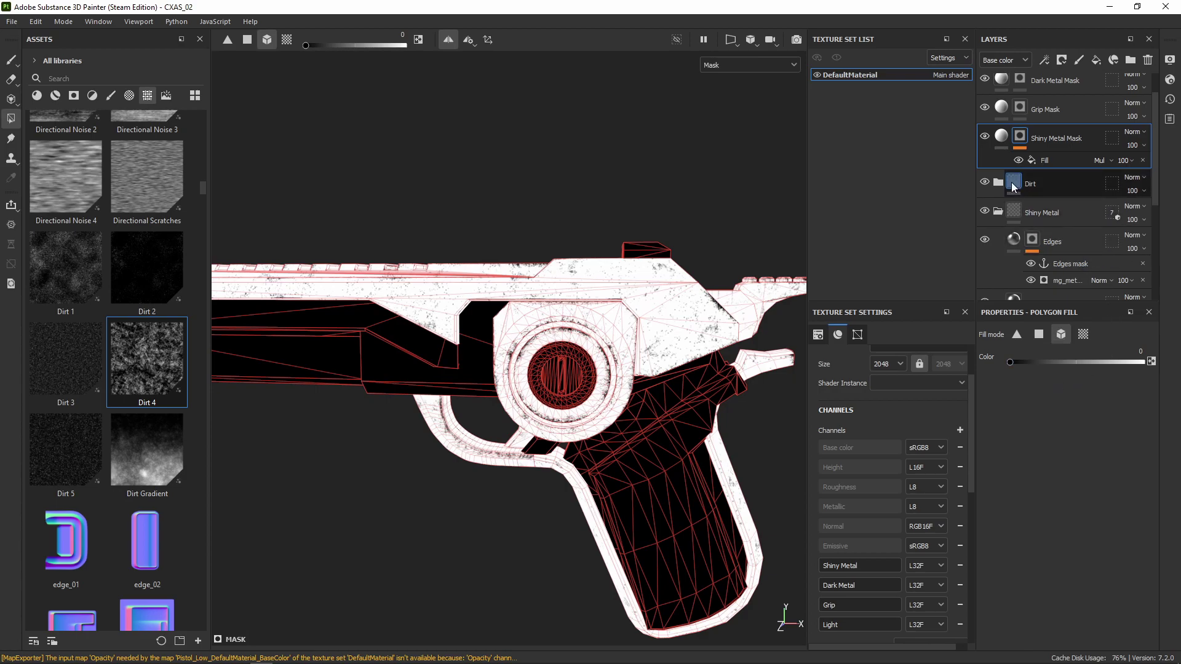
Step: Compare the Shiny Metal Mask with its fill hidden and in Normal blend mode, and return the fill to Multiply
click(1019, 160)
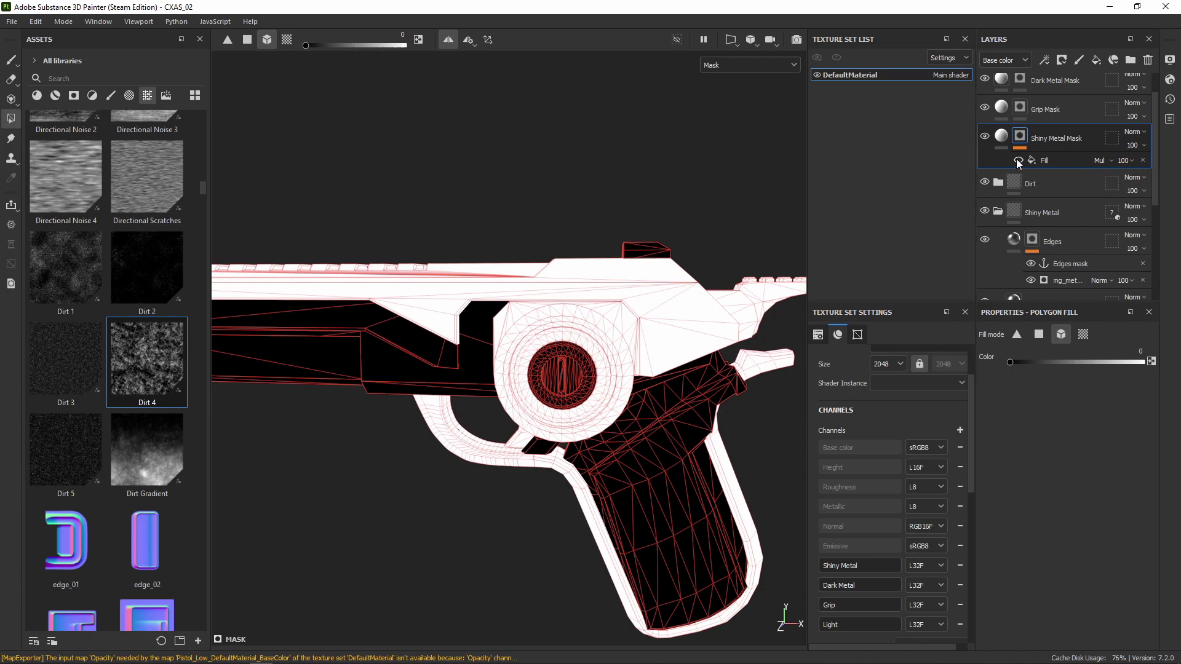
click(1104, 161)
click(1109, 174)
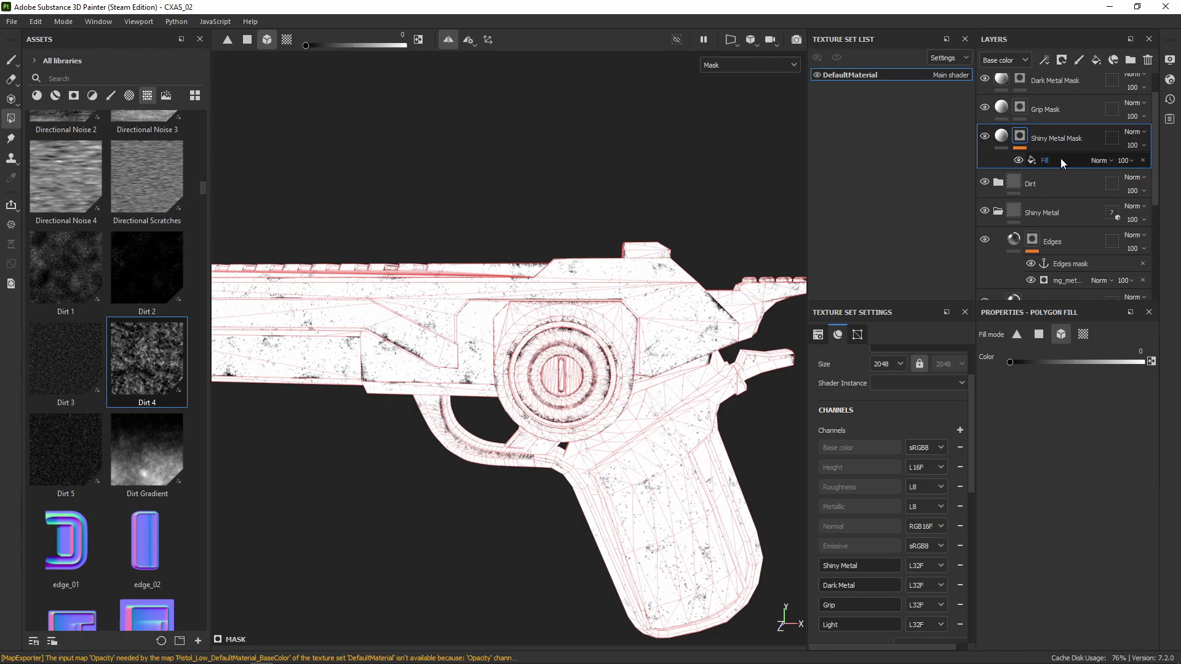
click(1108, 160)
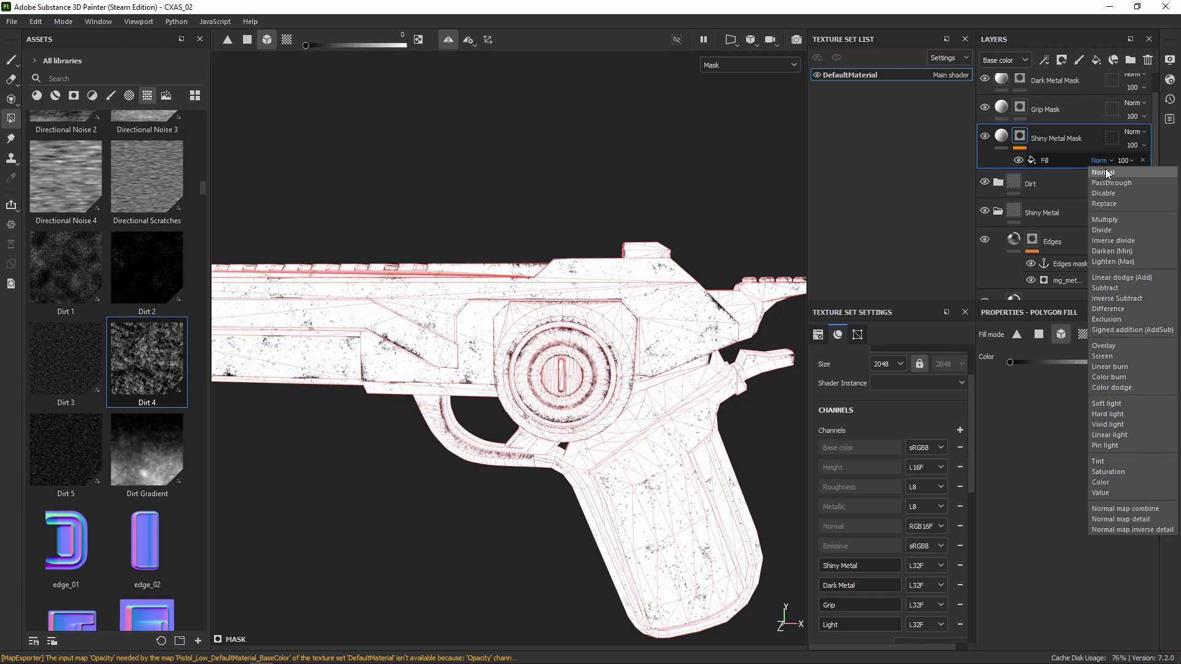
click(1019, 160)
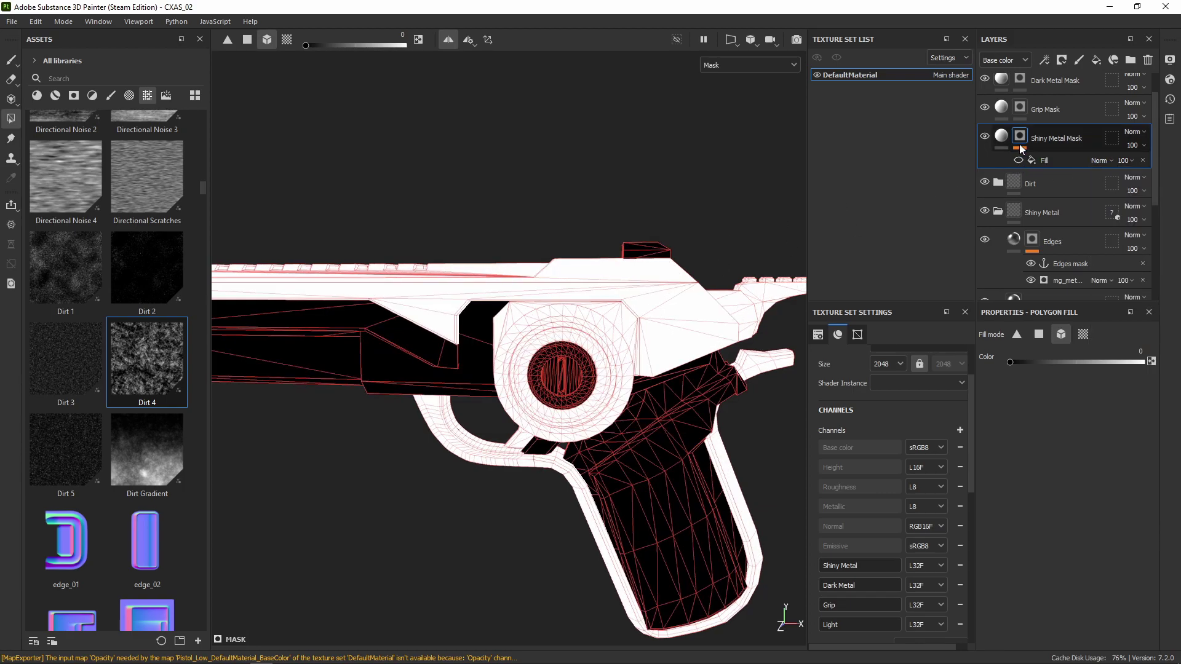
click(1109, 161)
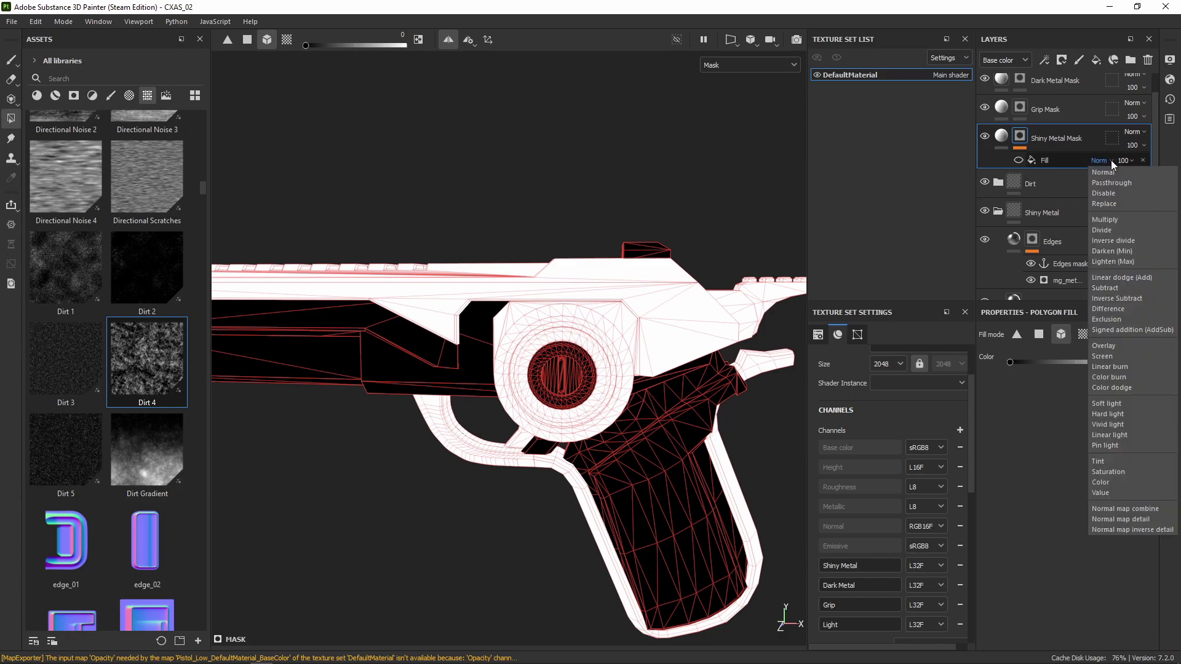
click(1018, 160)
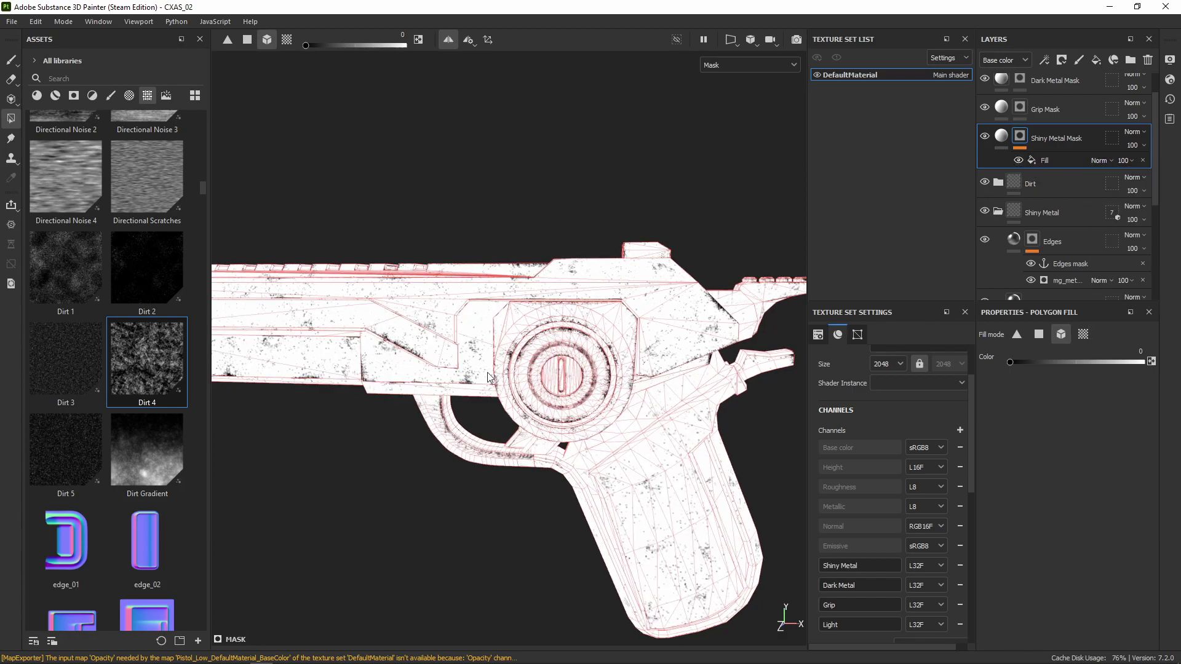
click(1113, 161)
click(1108, 217)
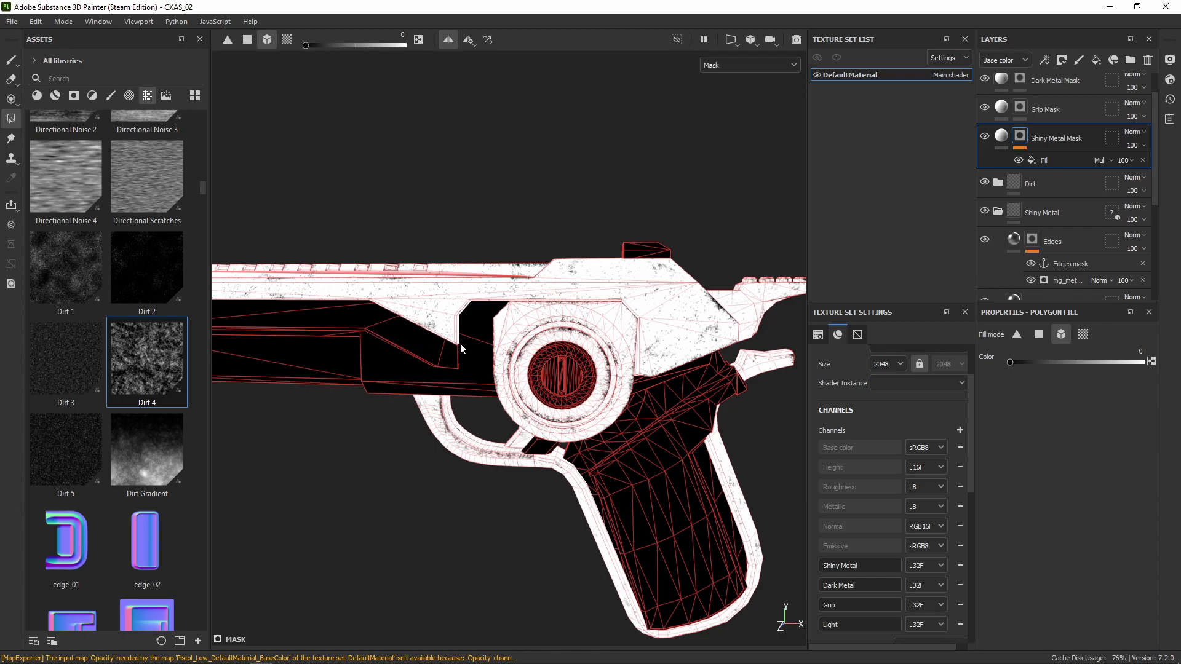
alt+drag(539, 349, 510, 365)
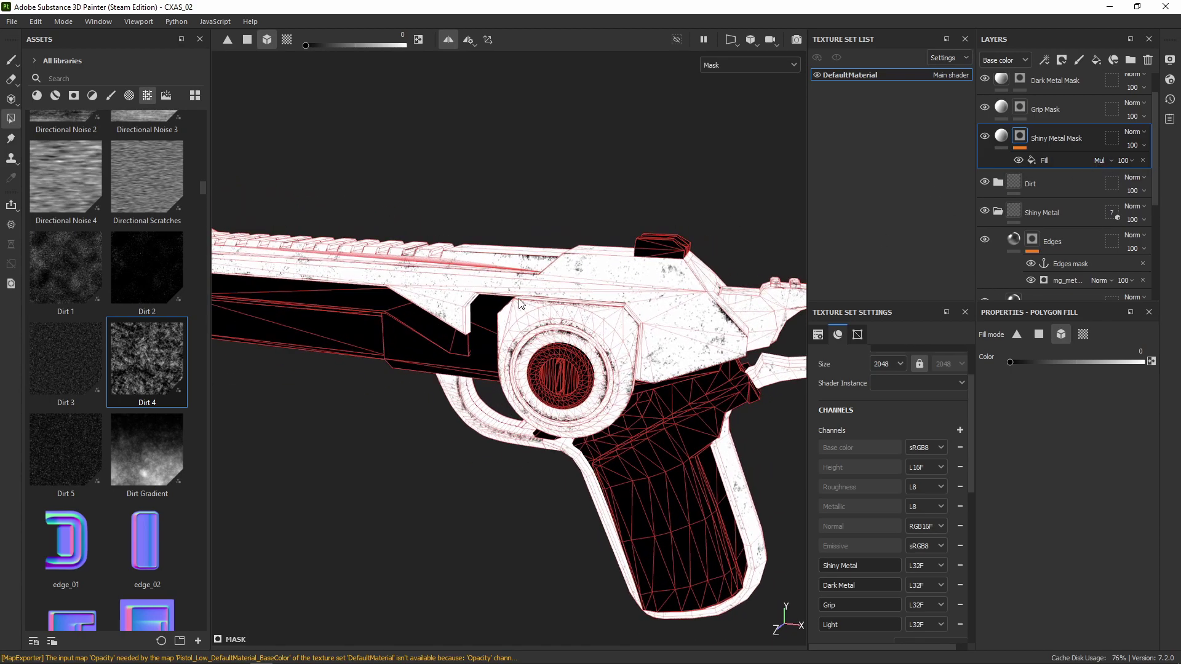
mouse_move(506, 297)
alt+mouse_down()
mouse_move(468, 320)
mouse_move(409, 329)
mouse_move(518, 342)
mouse_move(518, 287)
alt+mouse_up()
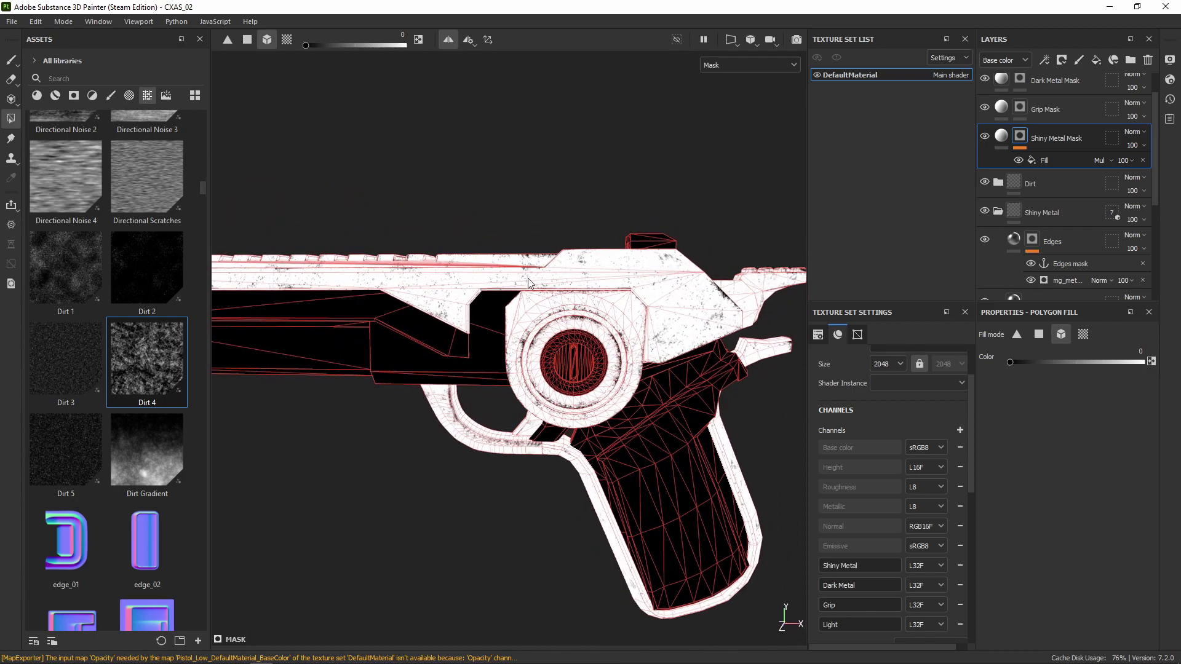
Step: Leave the mask view by selecting the Shiny Metal Mask layer's content, and examine the edge wear on the pistol's body and handle
click(1001, 136)
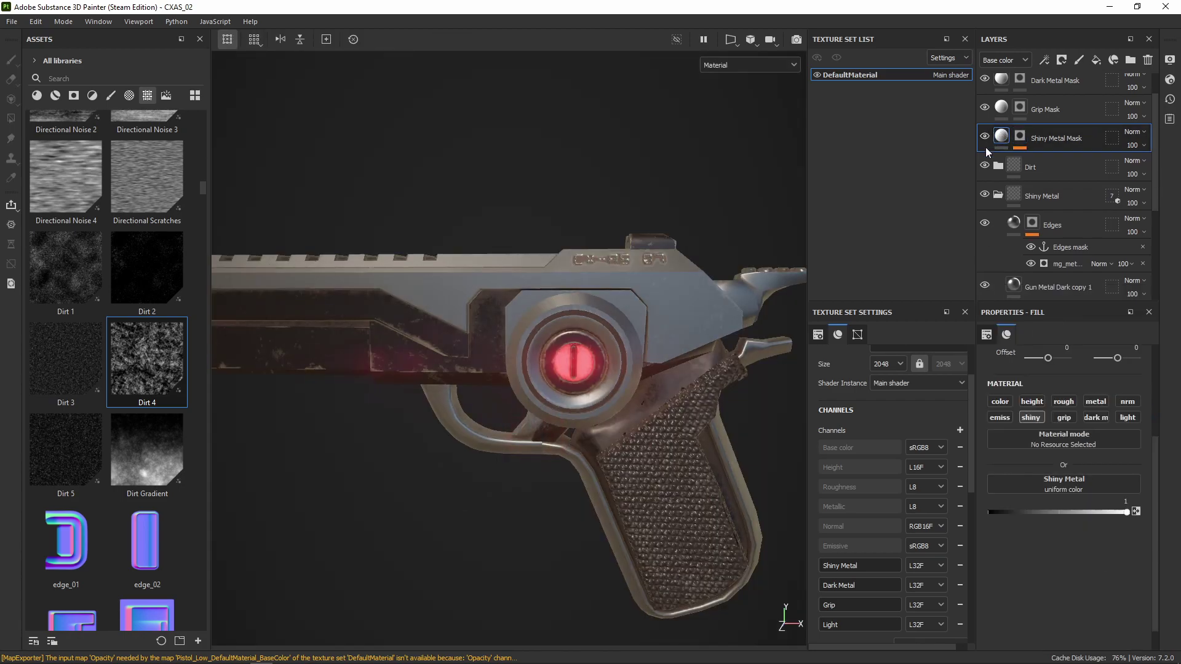
scroll(559, 311, up, 4)
alt+middle_drag(348, 346, 460, 359)
alt+drag(524, 388, 499, 383)
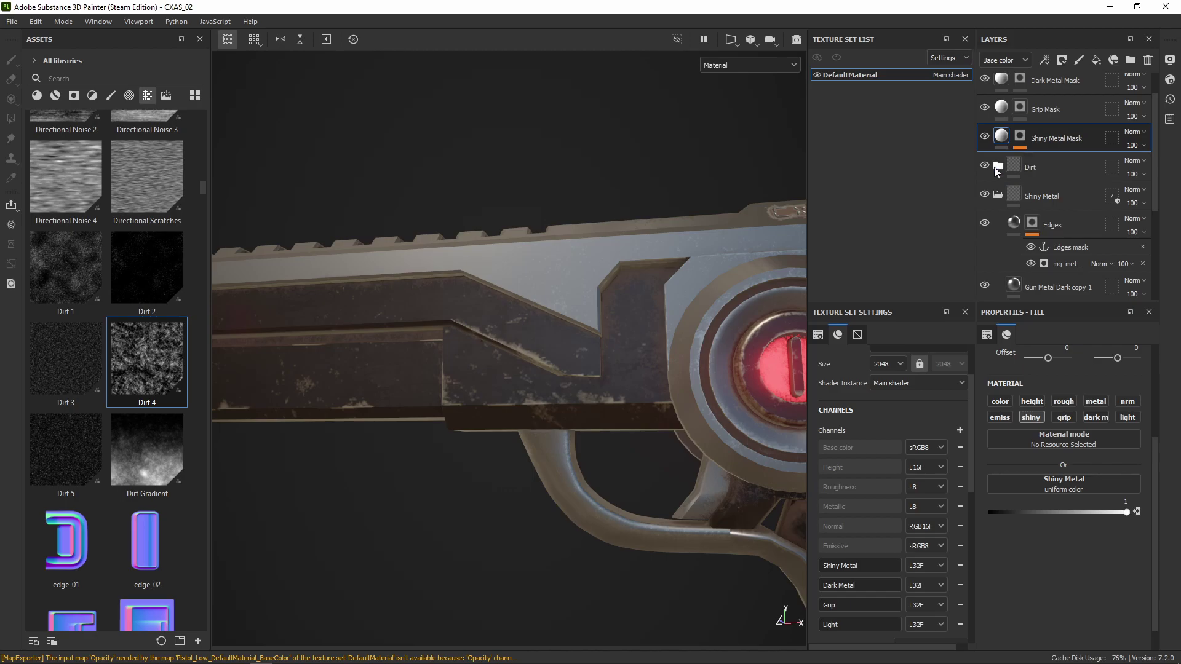
alt+middle_drag(688, 321, 351, 131)
alt+drag(618, 440, 654, 445)
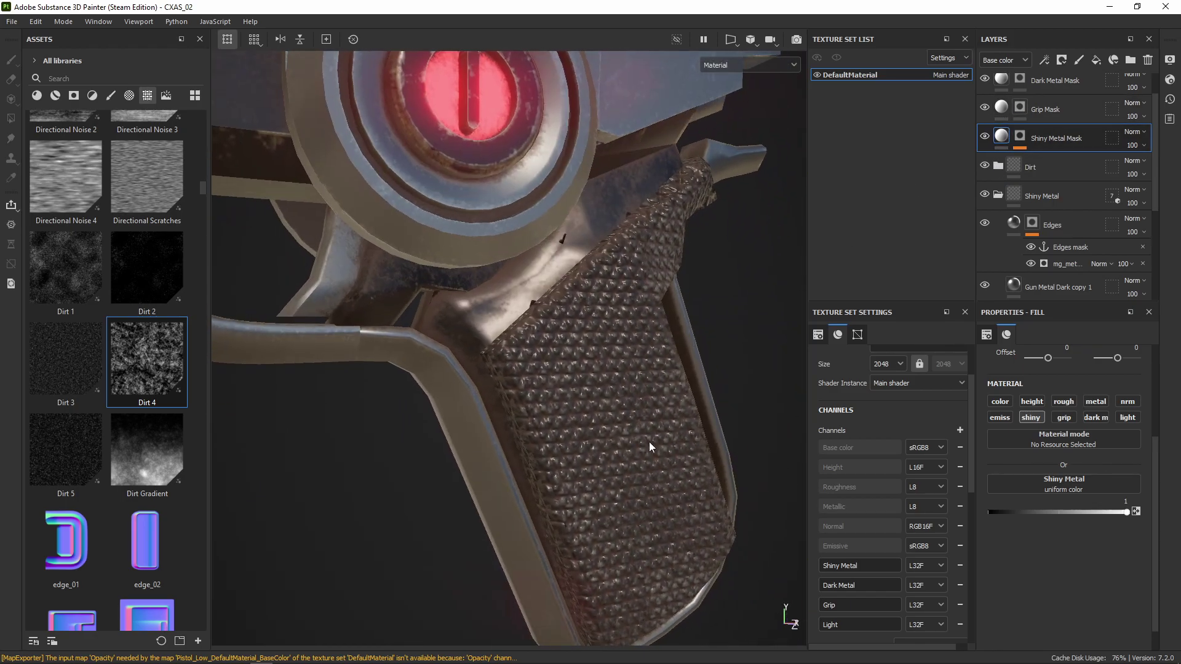
Step: Collapse the Shiny Metal folder and examine the Metal Highlights folder's effect on the grip from several angles
click(998, 195)
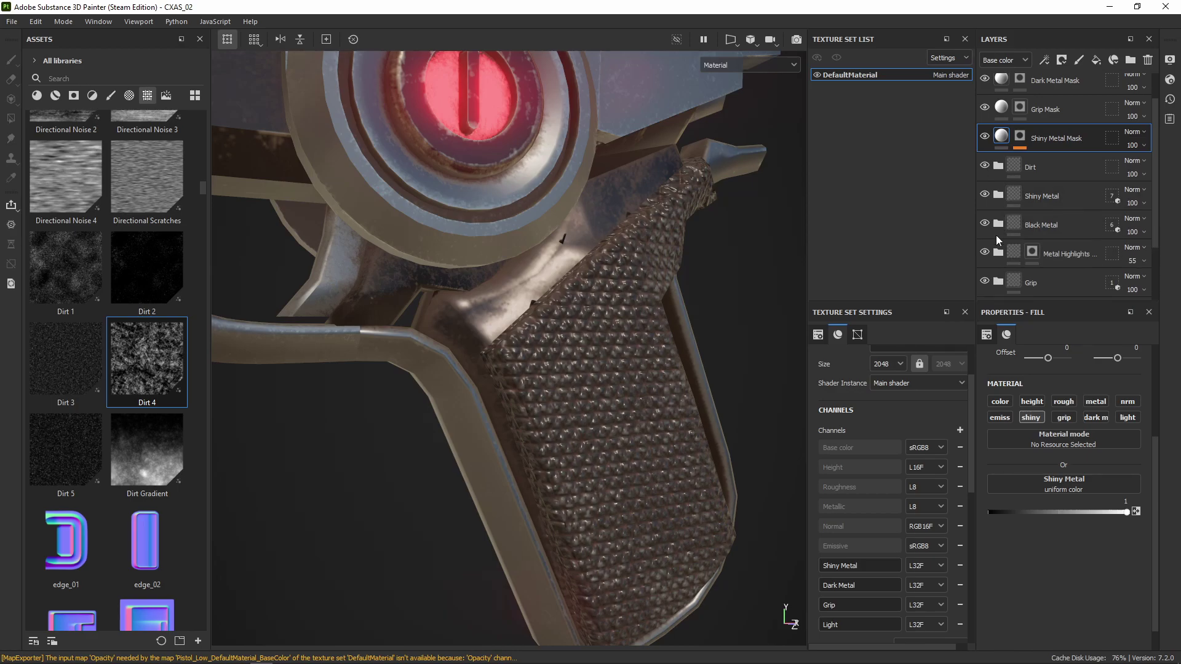
click(985, 252)
alt+drag(606, 349, 606, 386)
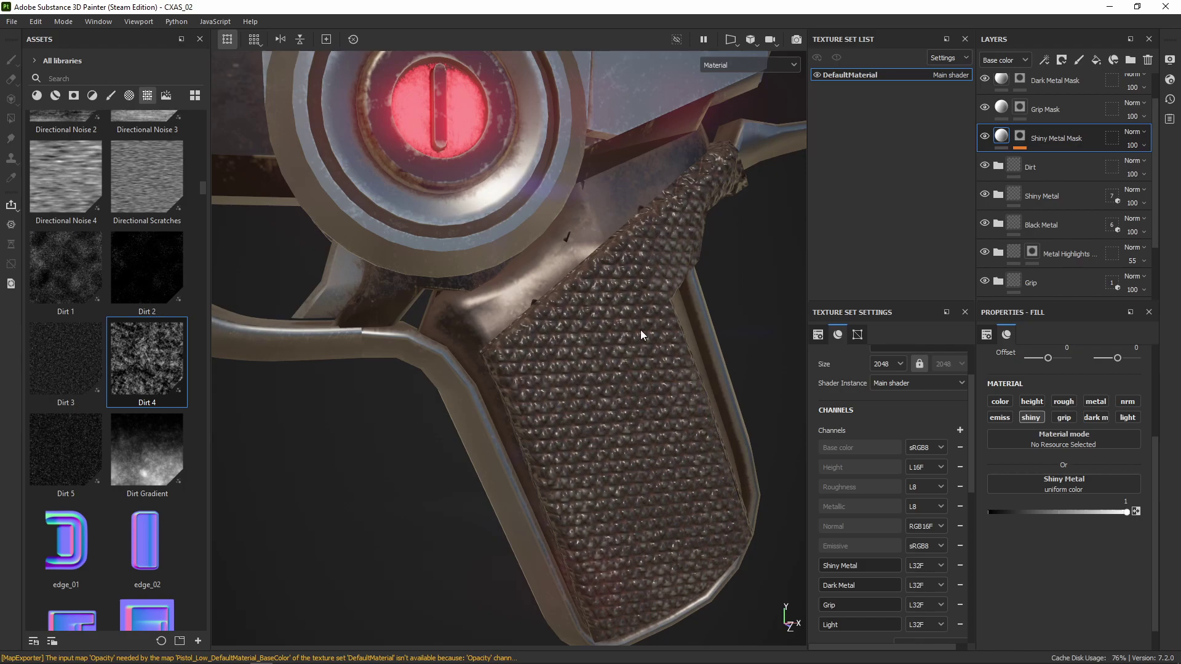
alt+drag(613, 478, 574, 484)
alt+drag(648, 463, 591, 419)
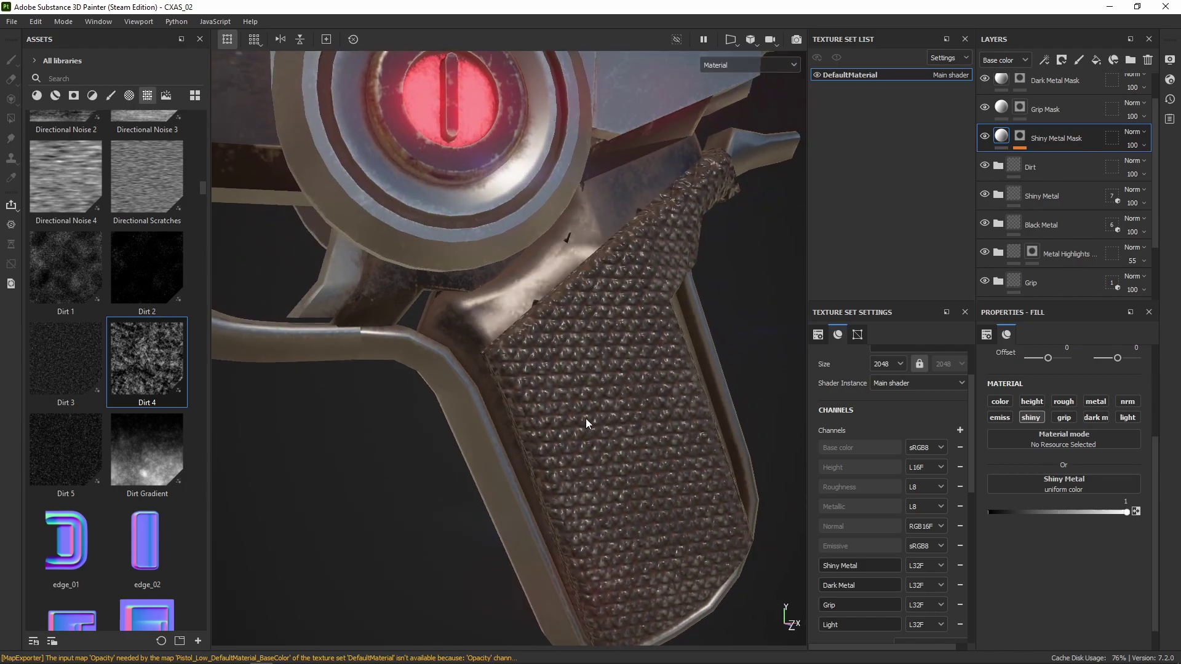
alt+drag(569, 357, 594, 430)
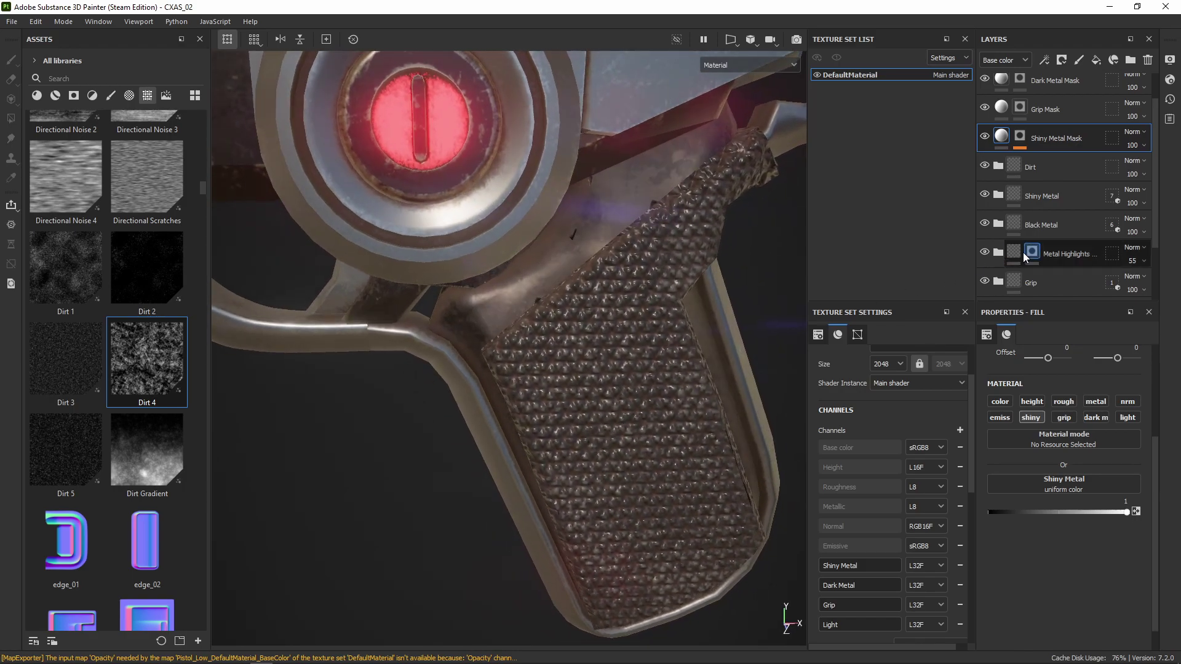
alt+drag(622, 237, 627, 322)
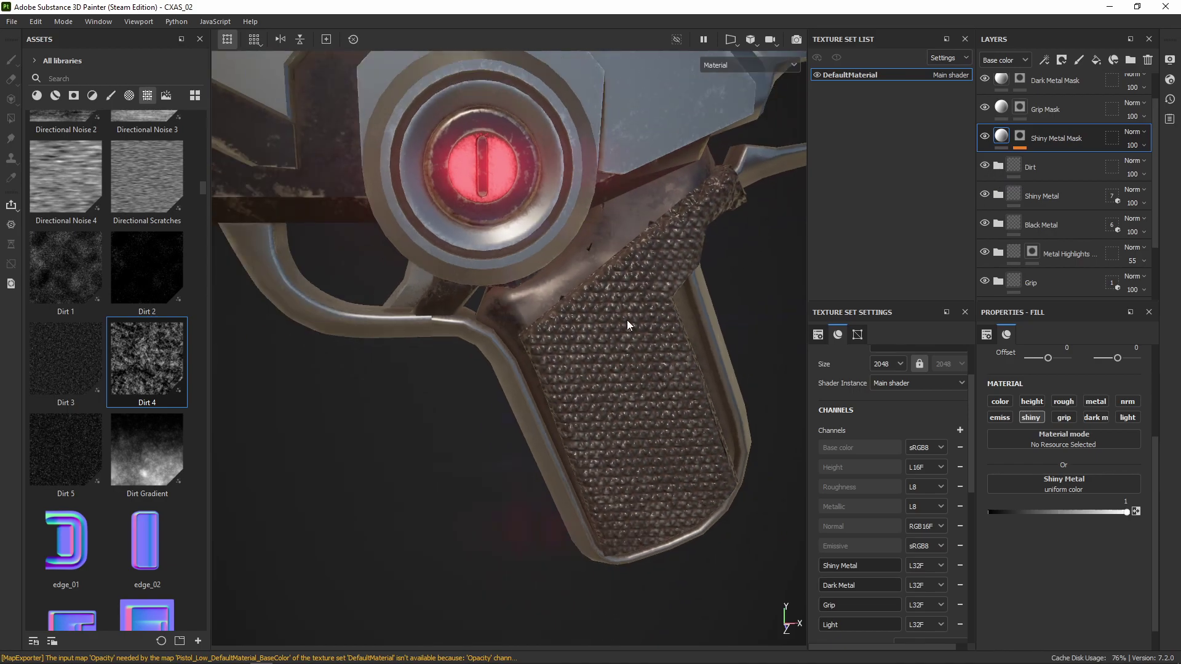
scroll(1002, 136, up, 1)
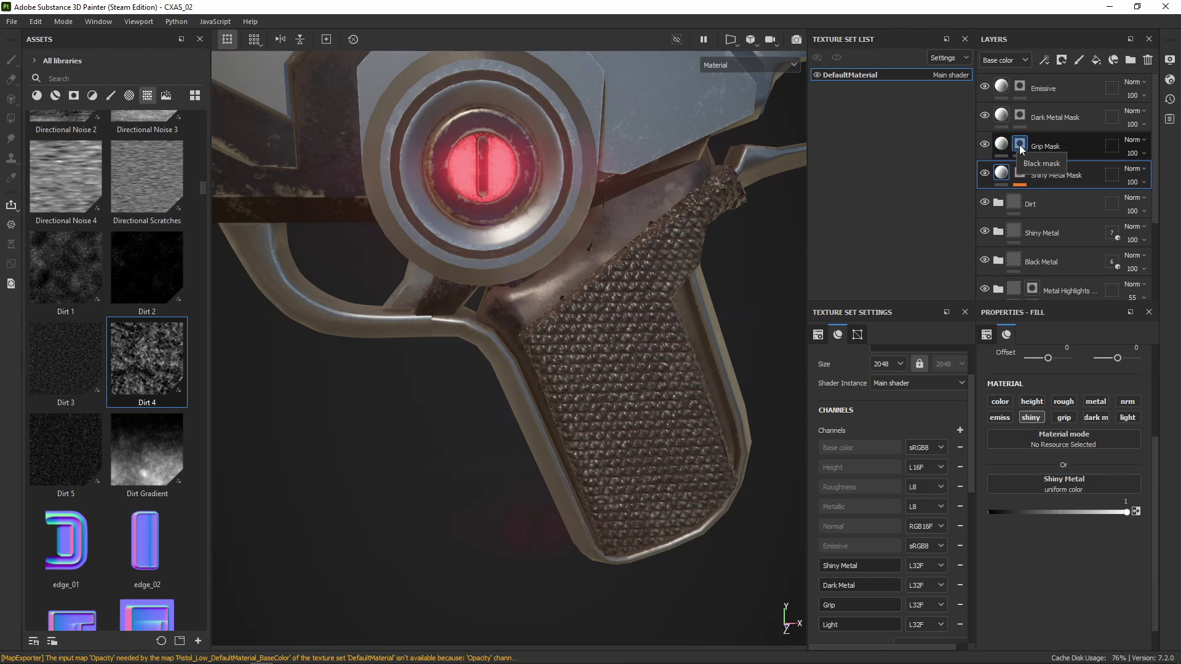
Step: Select the Grip Mask layer's mask, and hide and show the Grip folder to check which surface it covers
click(1021, 146)
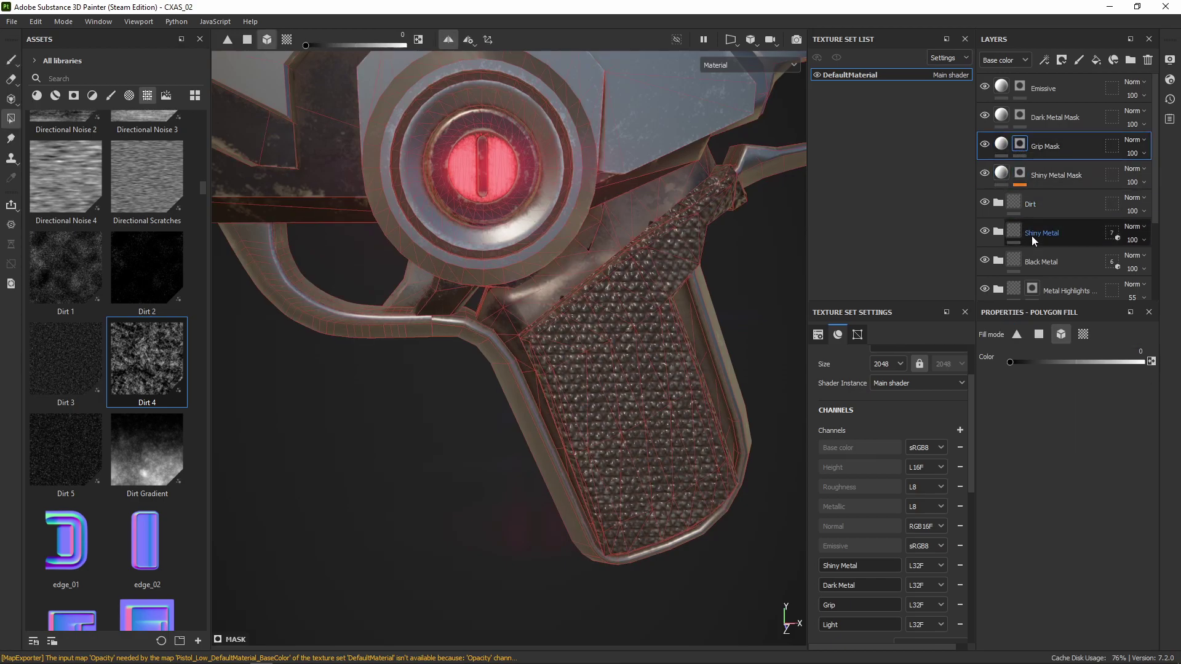
scroll(1019, 170, down, 4)
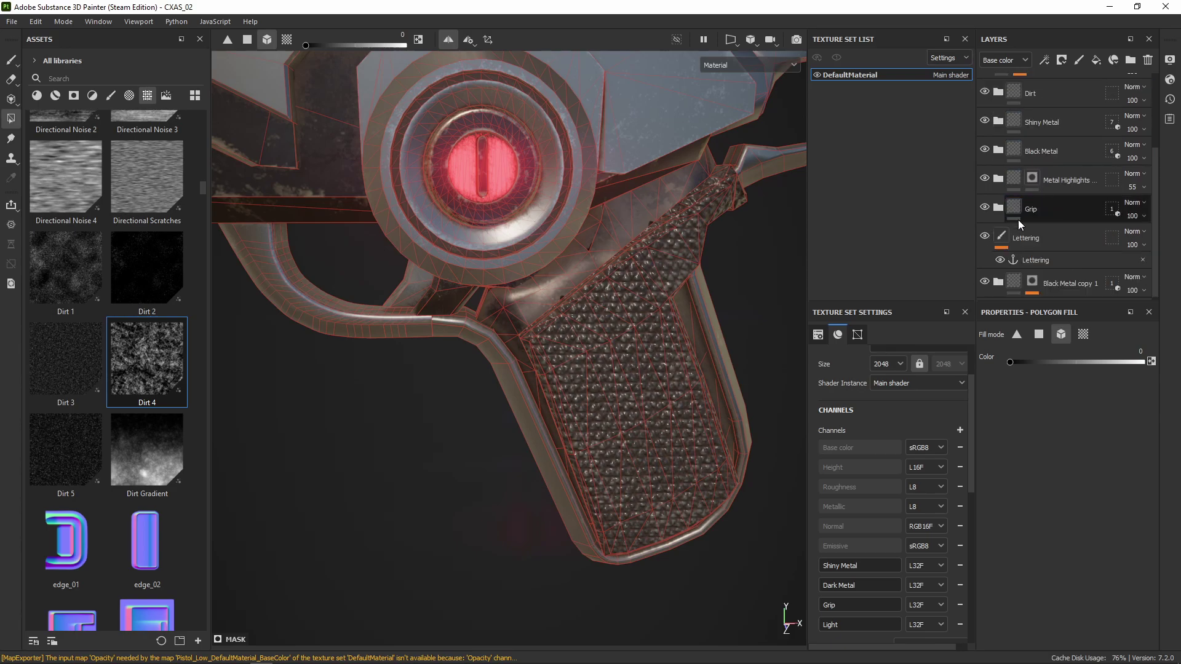
click(985, 209)
click(986, 209)
click(987, 208)
click(989, 208)
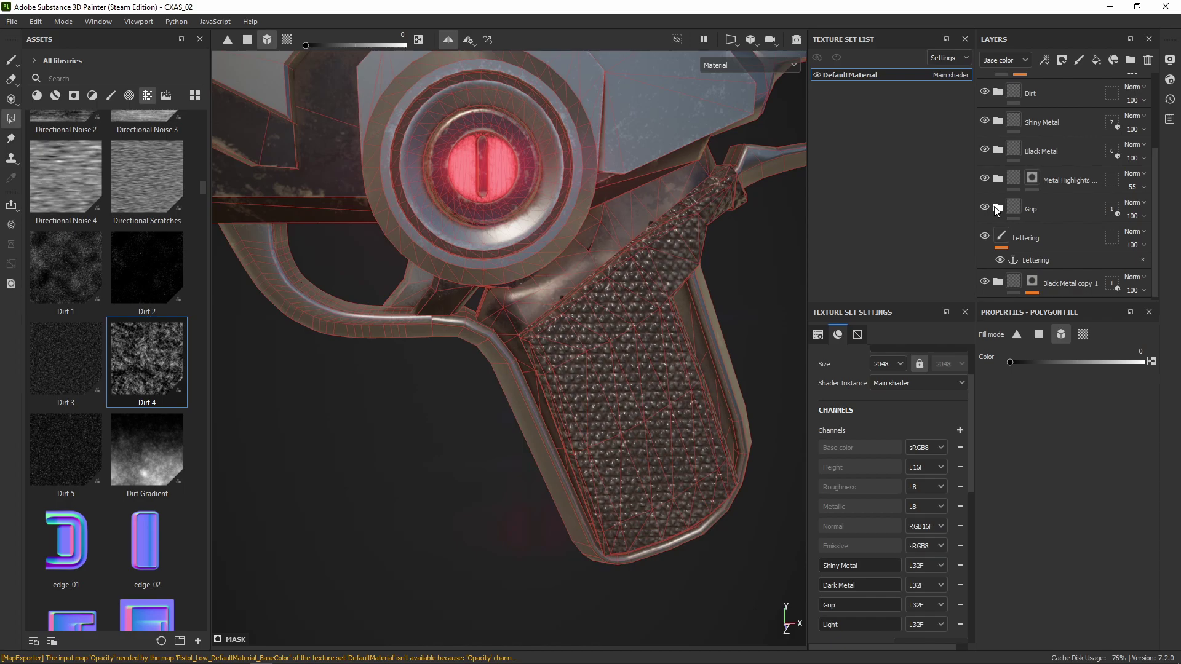
Step: Expand the Grip folder and view the Grip Texture layer's mask on the model
click(997, 208)
alt+click(1033, 237)
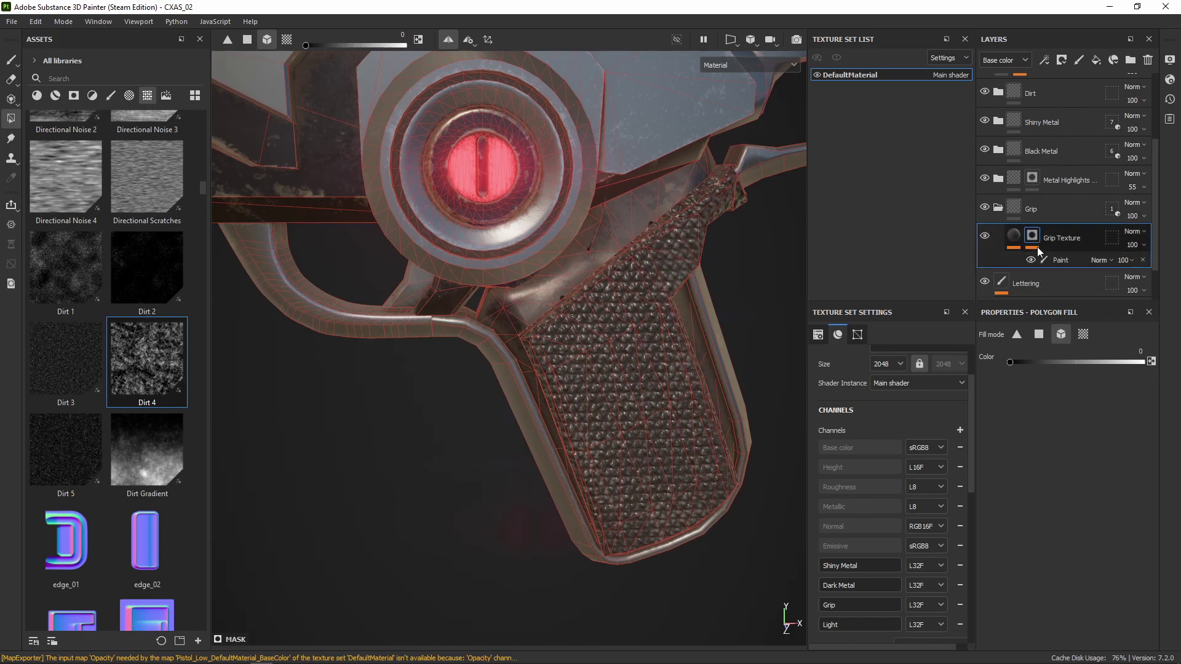
alt+drag(698, 299, 707, 295)
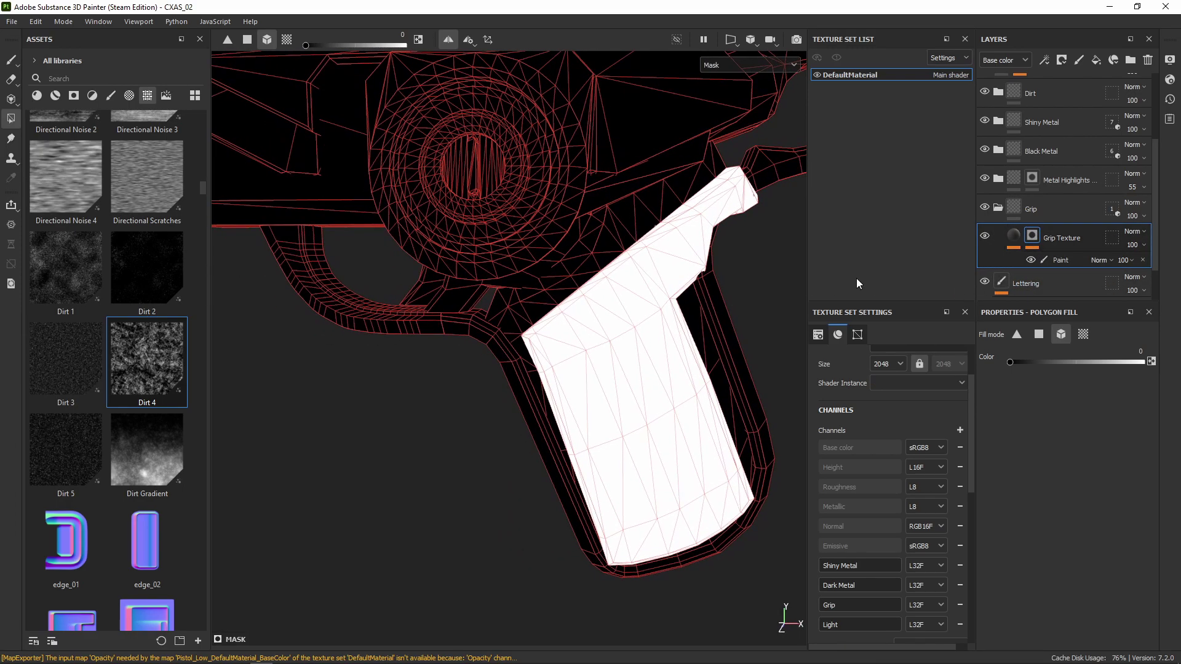
Step: Expand the Black Metal copy 1 folder and view its mask on the model
scroll(1036, 237, down, 1)
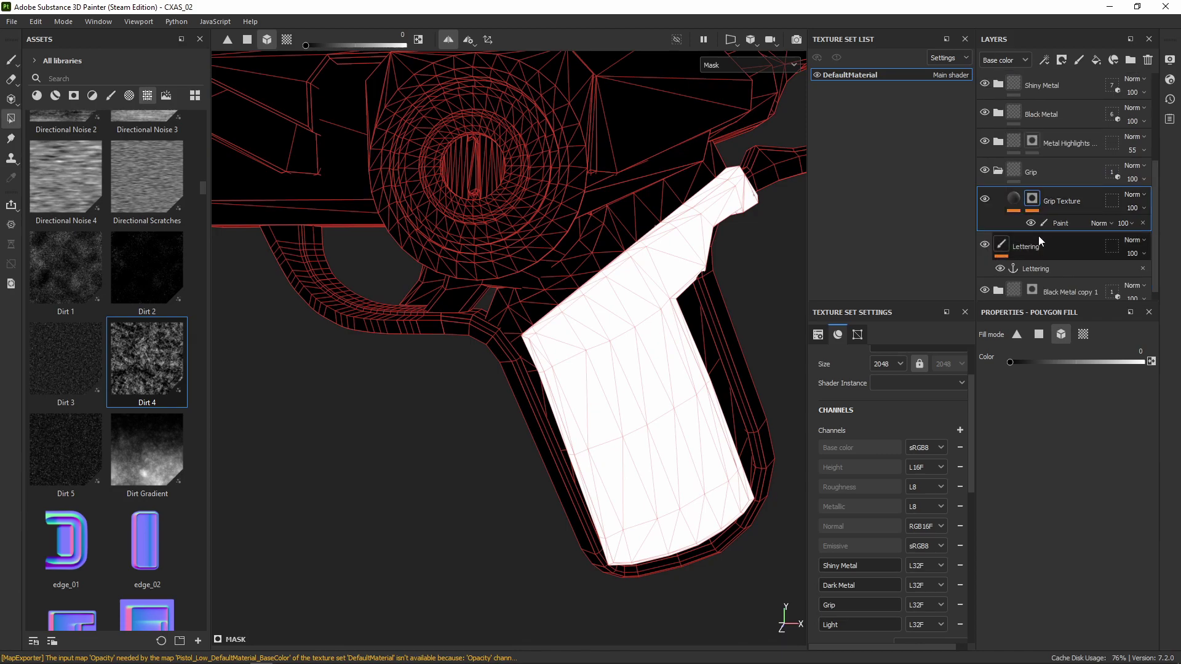
scroll(1041, 243, down, 1)
click(1034, 279)
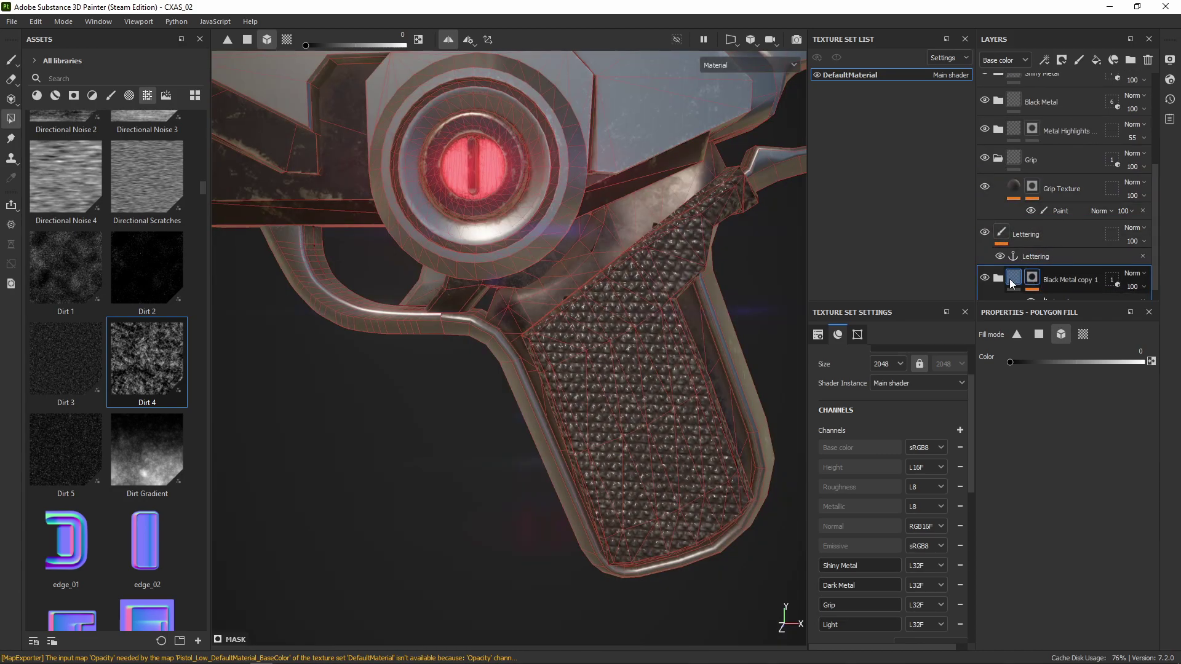
scroll(1031, 285, down, 1)
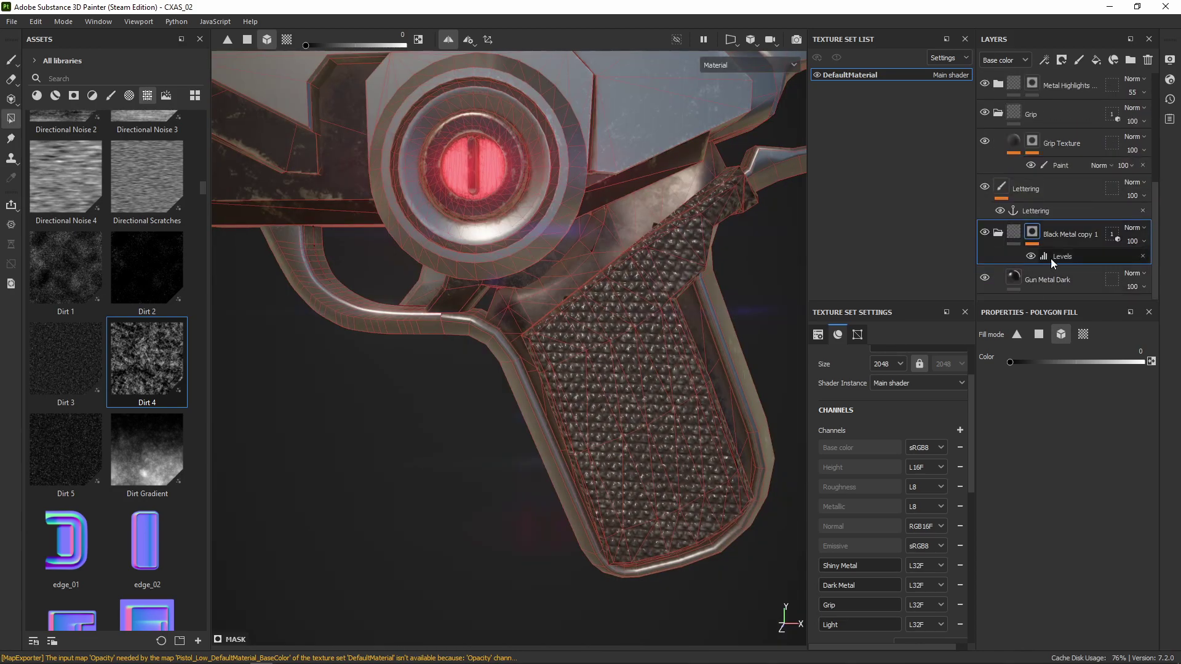
alt+click(1032, 237)
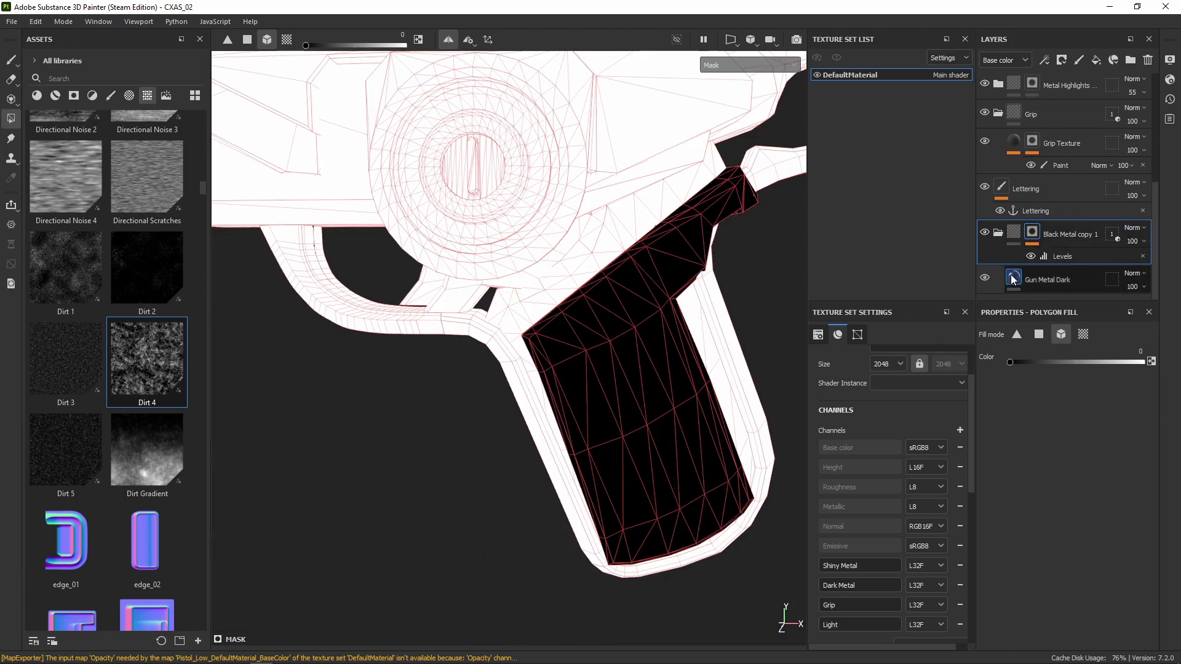
Step: Expand the Metal Highlights folder and view the mask of Fill layer 2 on the model
scroll(1028, 226, up, 2)
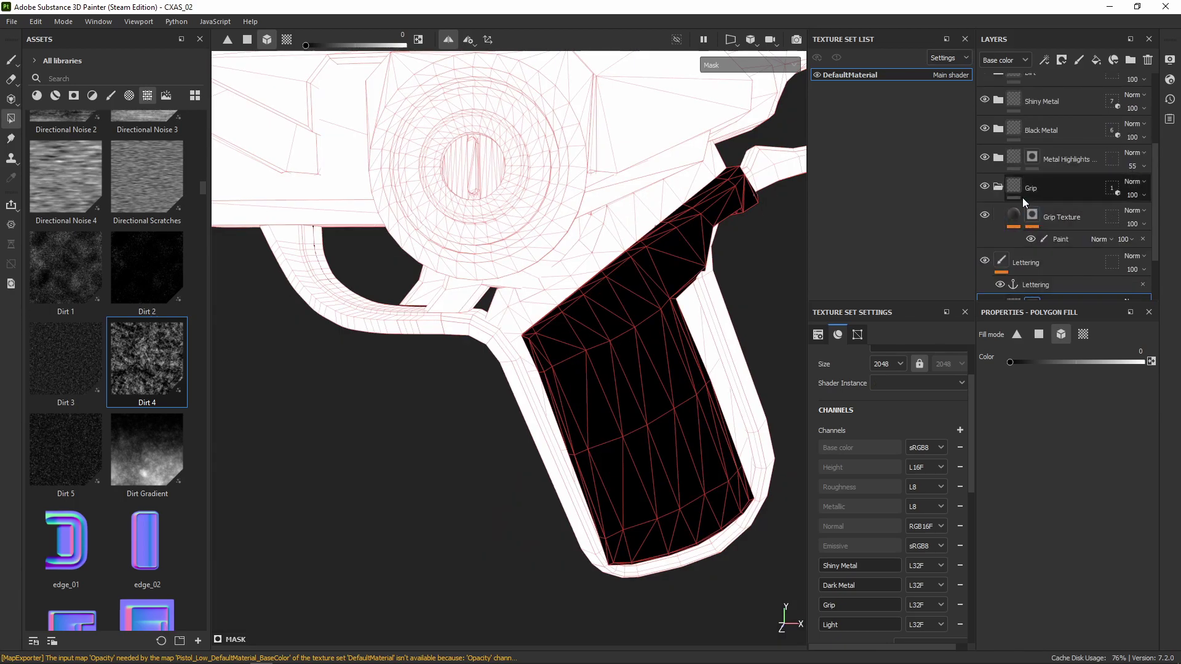
click(998, 158)
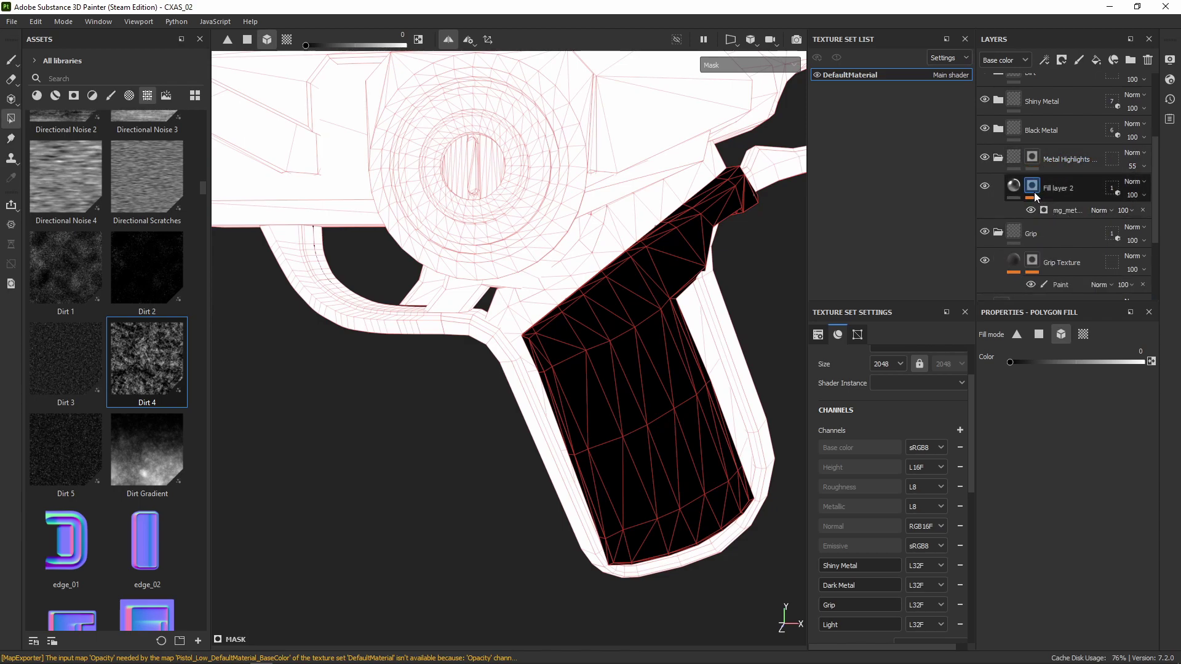
click(1034, 187)
alt+drag(647, 309, 667, 330)
alt+drag(634, 409, 670, 375)
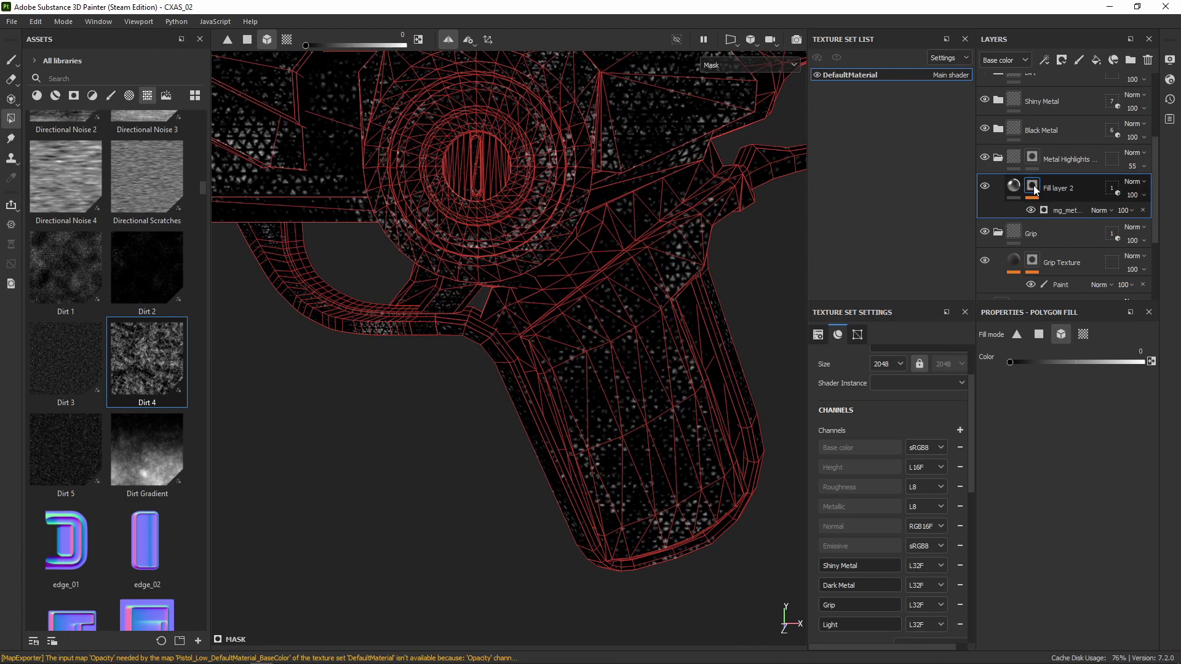
Step: Rename Fill layer 2 as Grip Edges and add an anchor point to its mask
double_click(1061, 189)
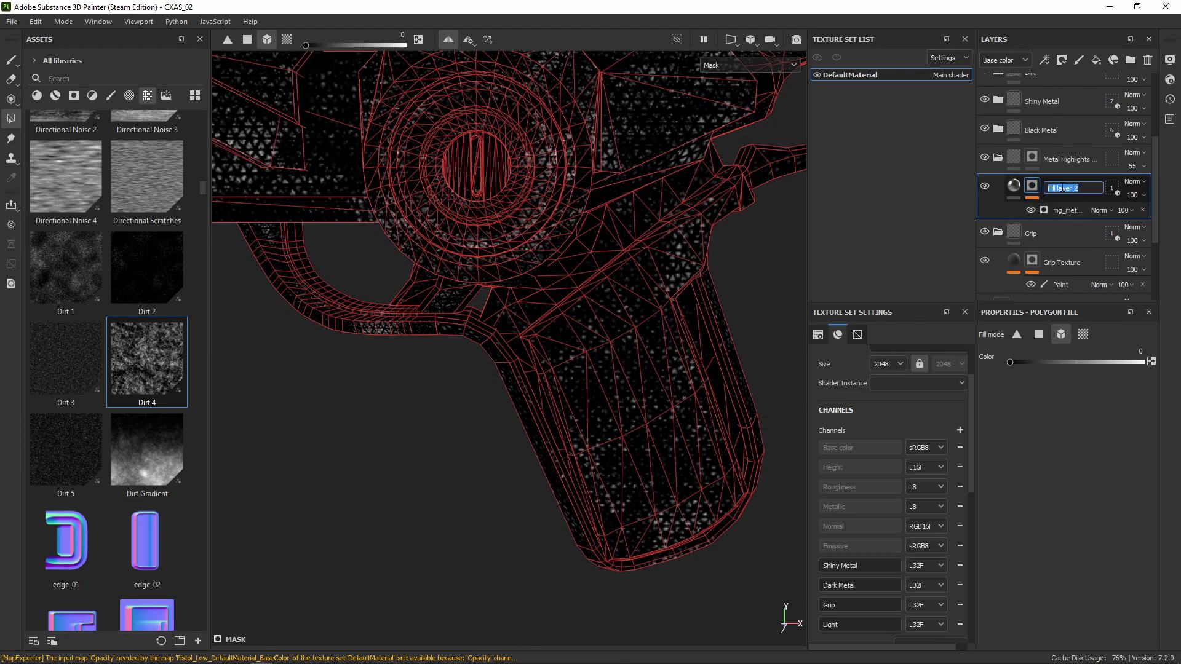
text(Grip Edges)
key(Return)
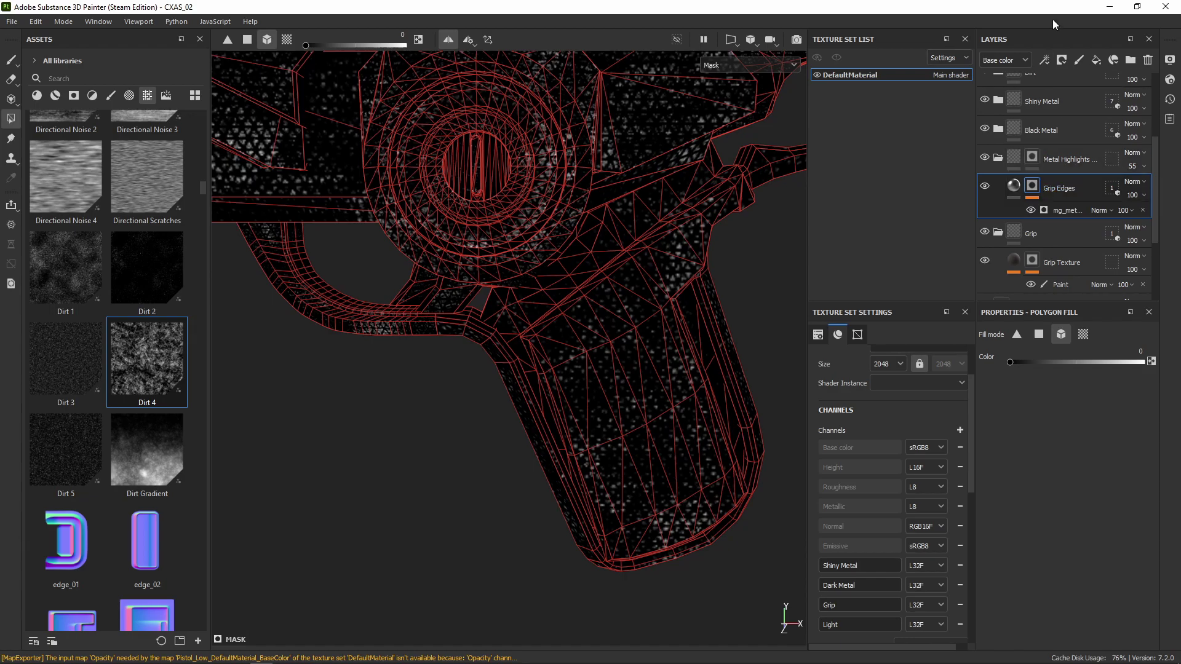
click(1045, 60)
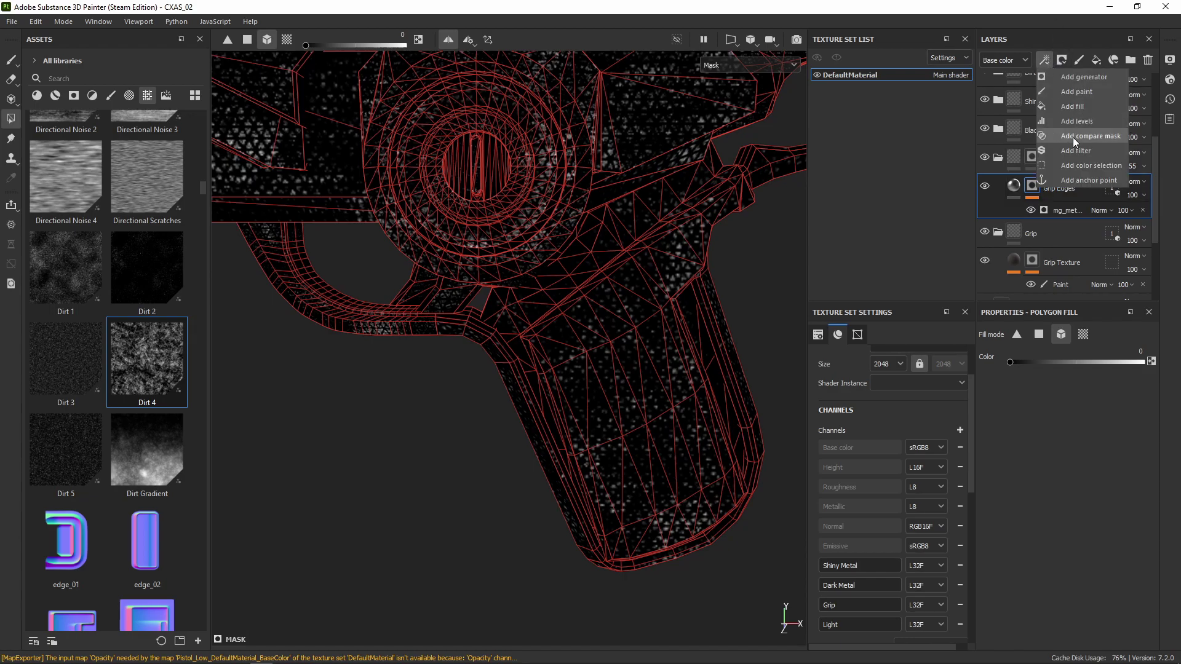
click(1084, 179)
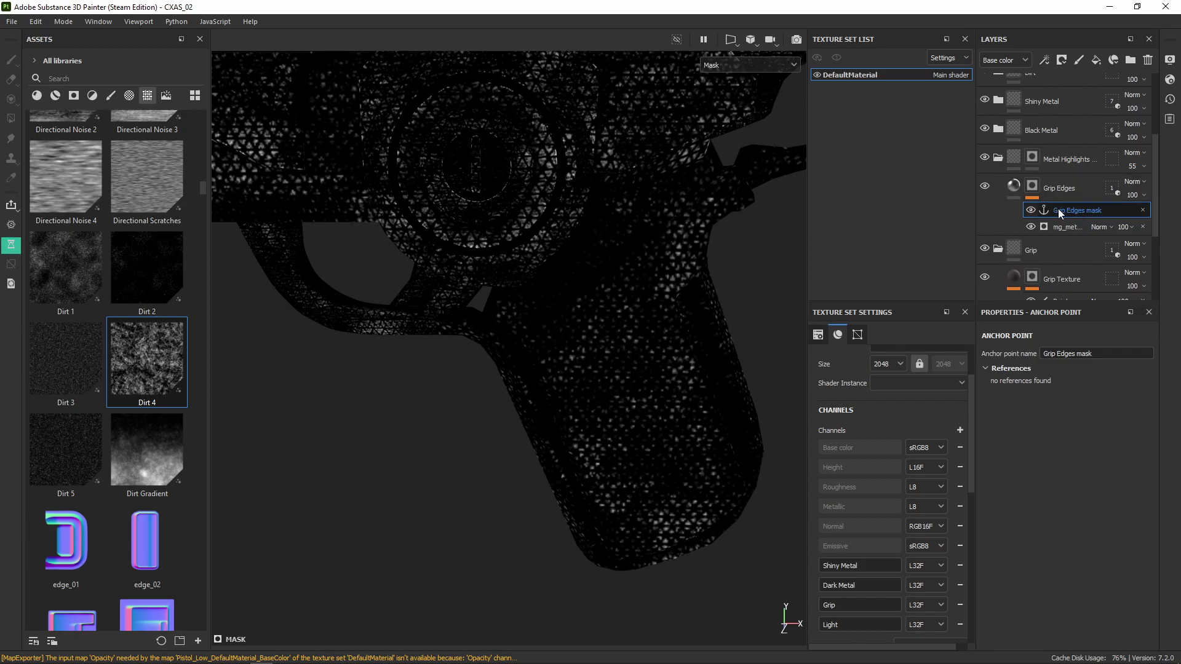
scroll(1058, 208, up, 2)
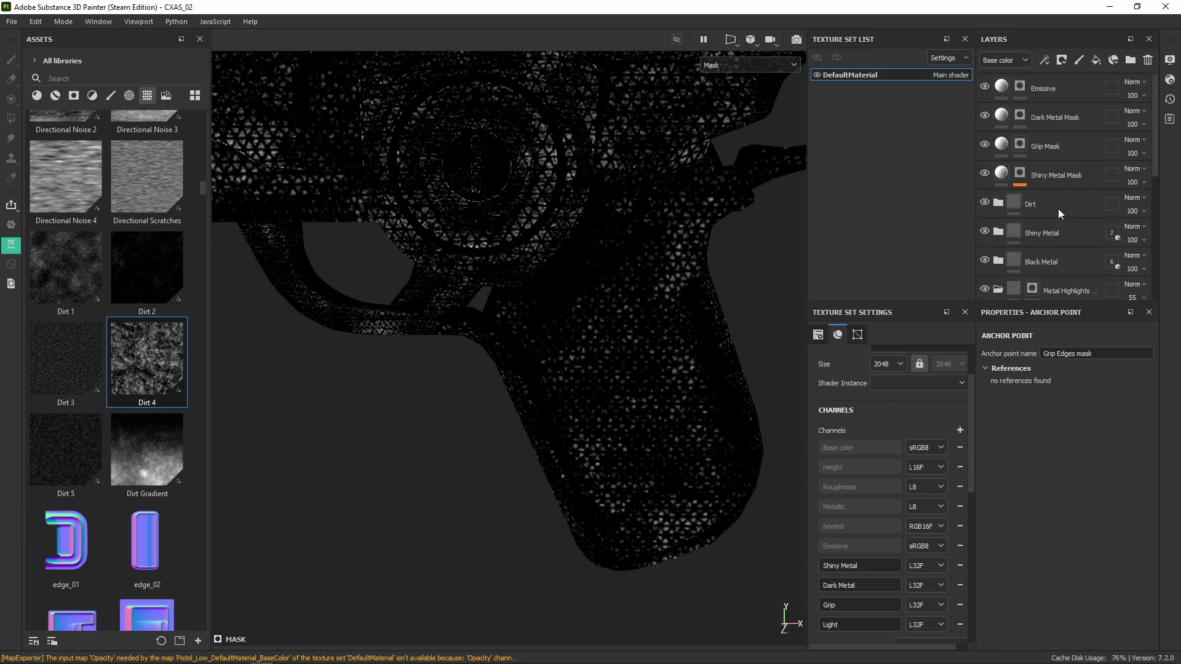
Step: Add a fill to the Grip Mask layer's mask and source its grayscale from the Grip Edges mask anchor point
click(1021, 145)
click(1046, 58)
click(1071, 106)
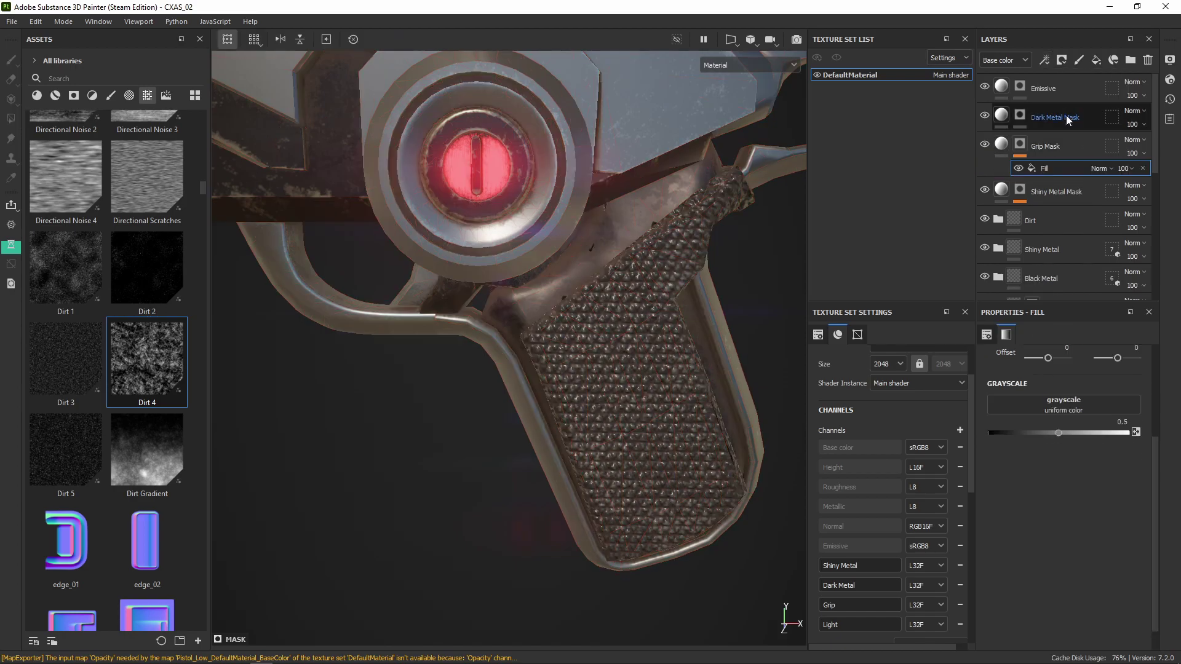
click(1065, 404)
click(1087, 416)
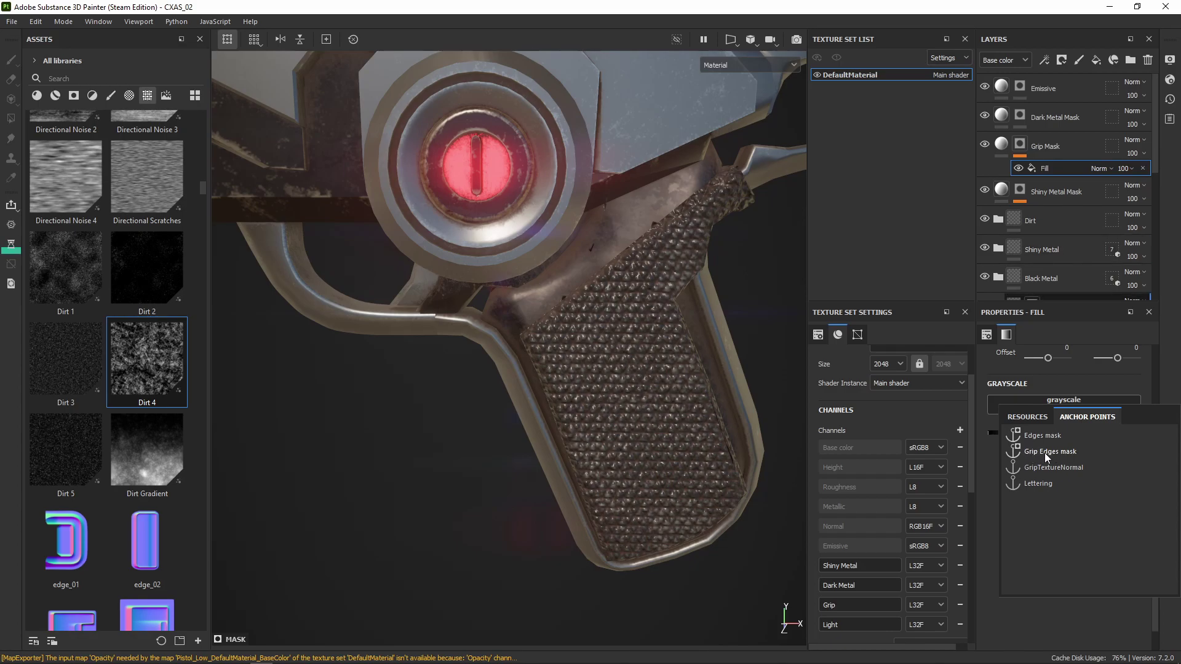
click(1055, 451)
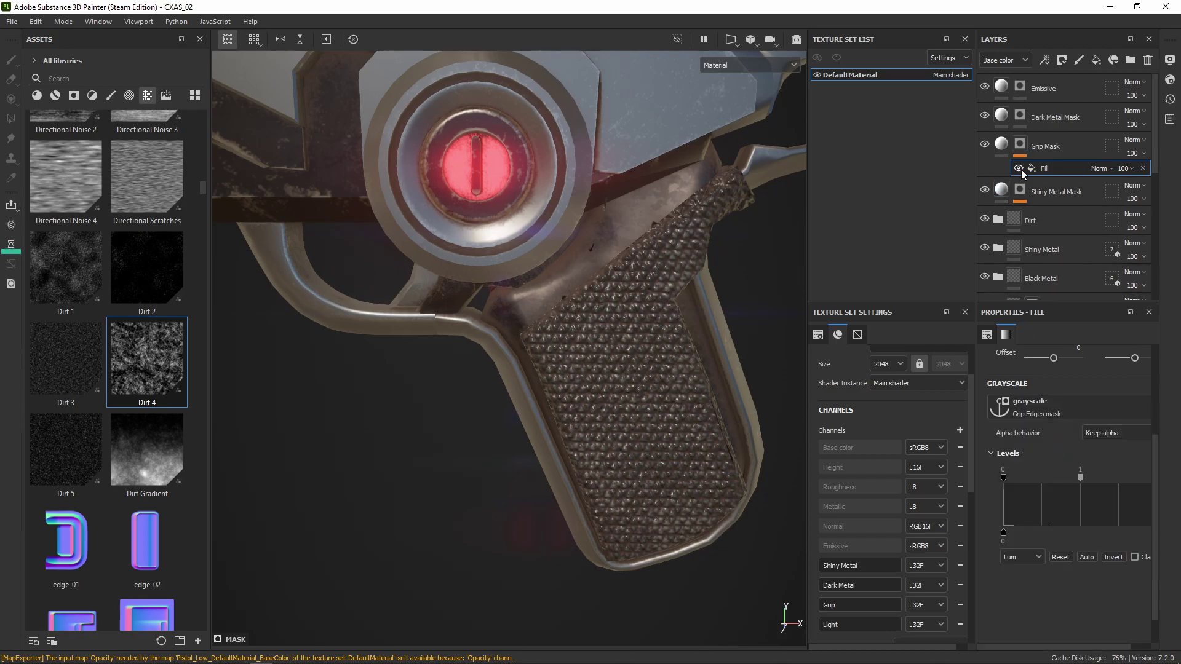
Step: View the Grip Mask layer's mask on the model and invert the levels of its Grip Edges fill
click(1020, 144)
key(4)
mouse_move(654, 286)
alt+mouse_down()
mouse_move(662, 303)
mouse_move(657, 288)
alt+mouse_up()
scroll(656, 287, down, 1)
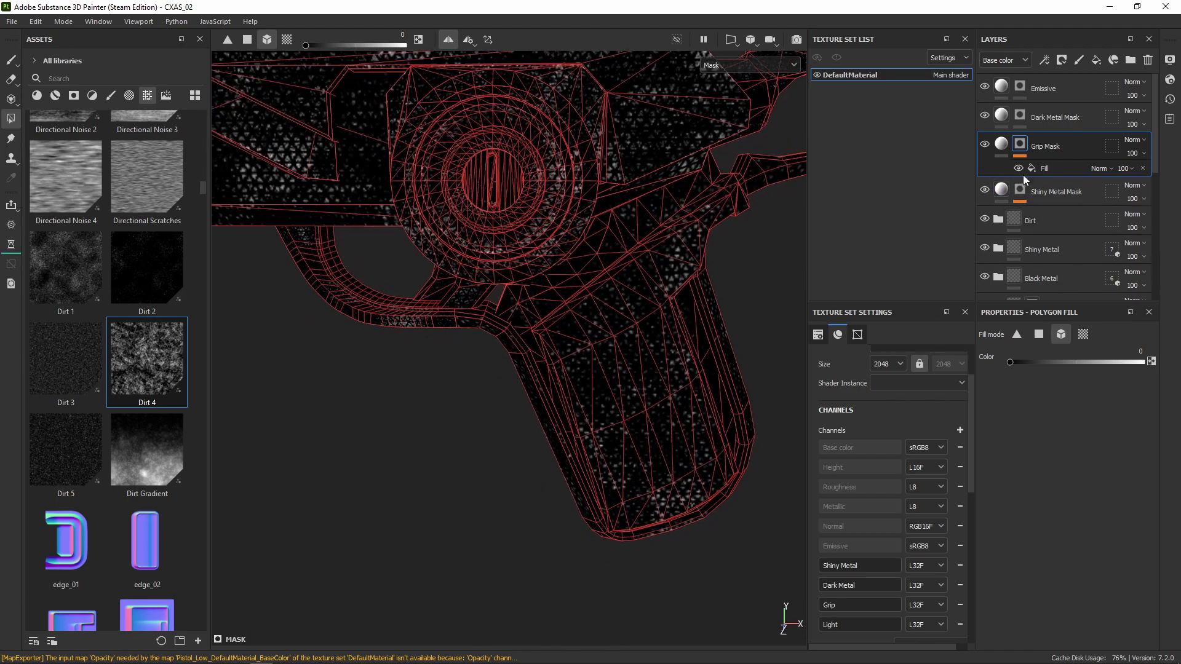
click(1110, 168)
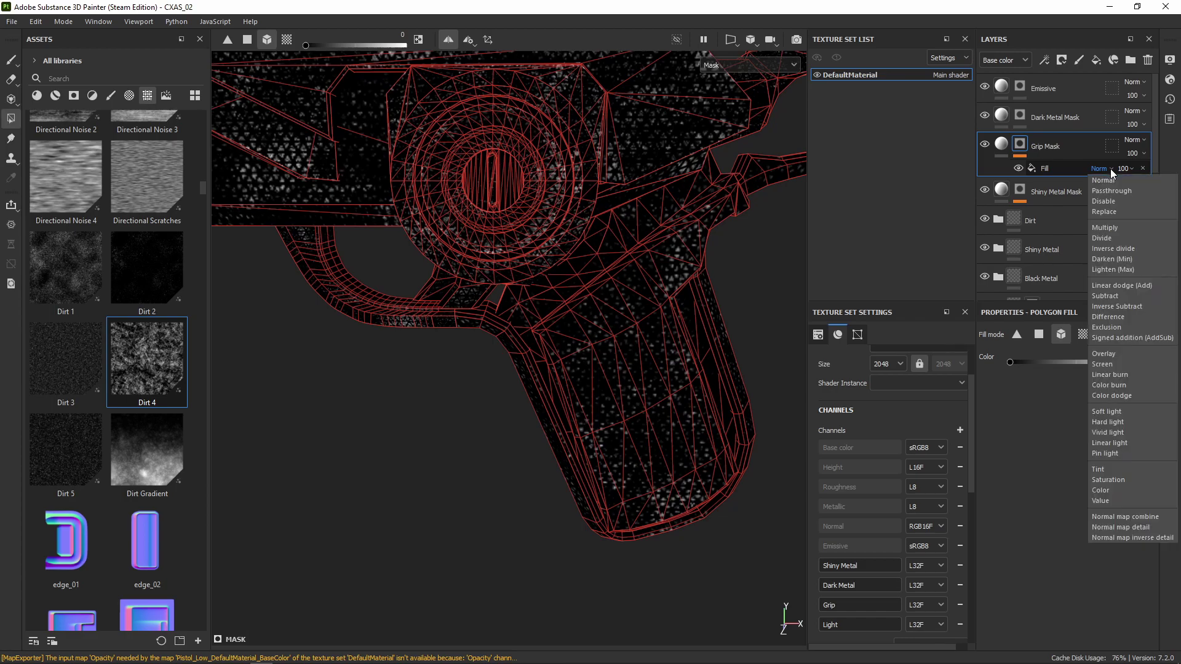
click(1063, 170)
click(1114, 556)
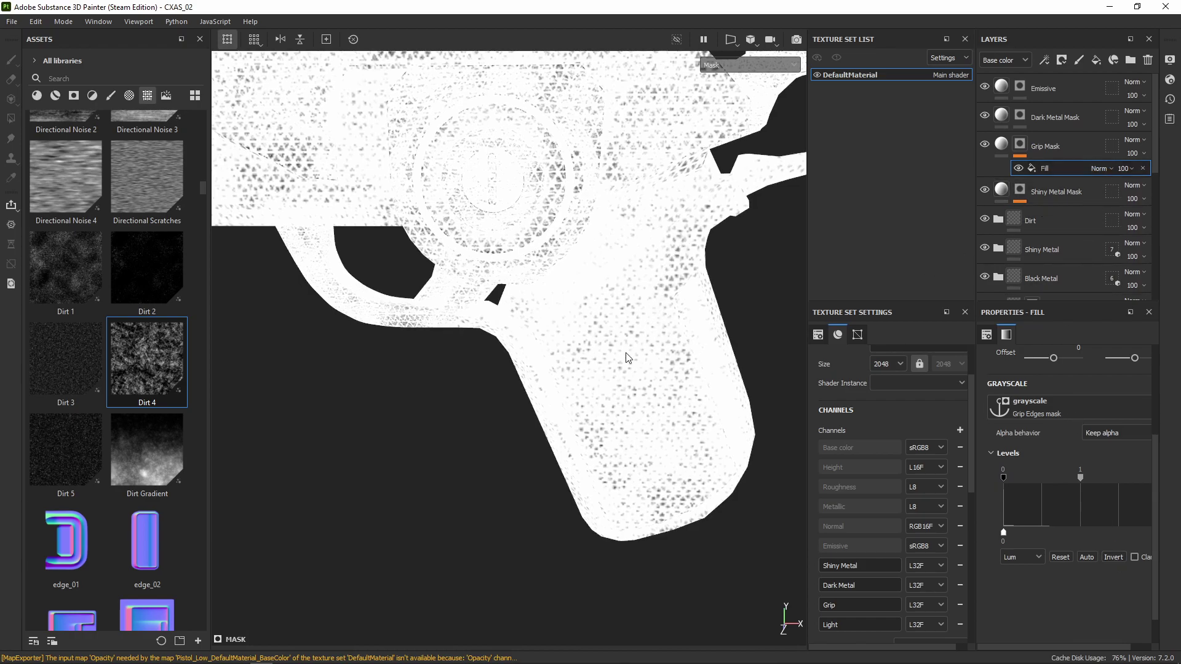
Step: Set the Grip Edges fill's blend mode to Multiply and inspect the resulting grip mask on the model
click(1109, 167)
click(1117, 227)
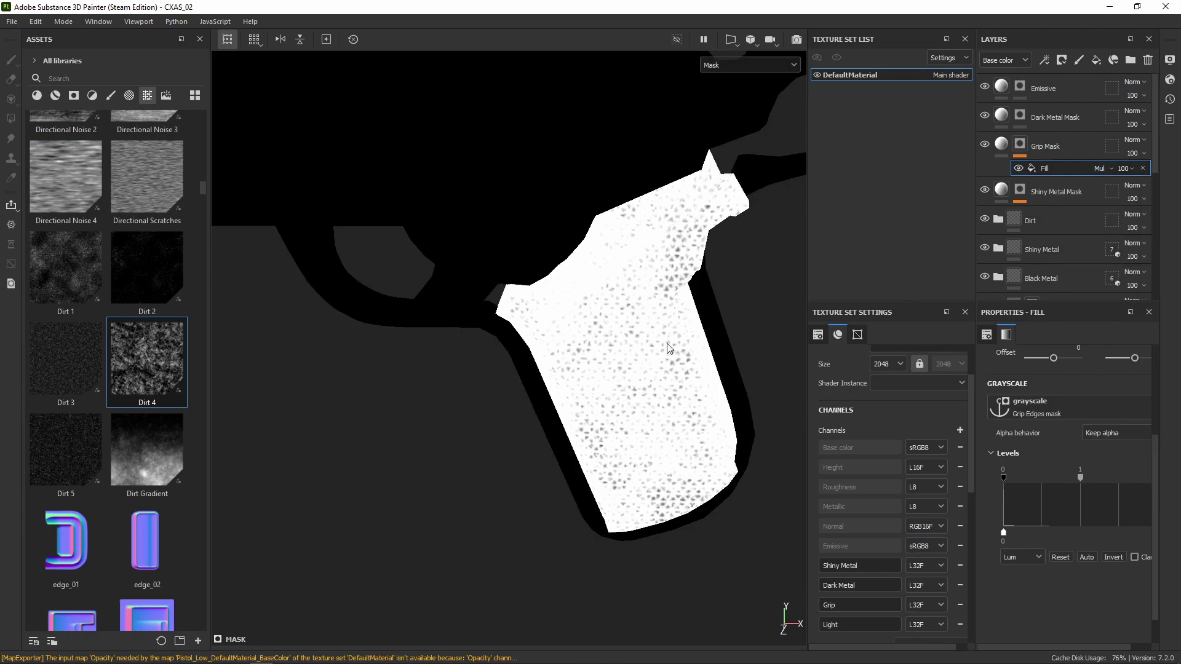
alt+drag(608, 308, 629, 286)
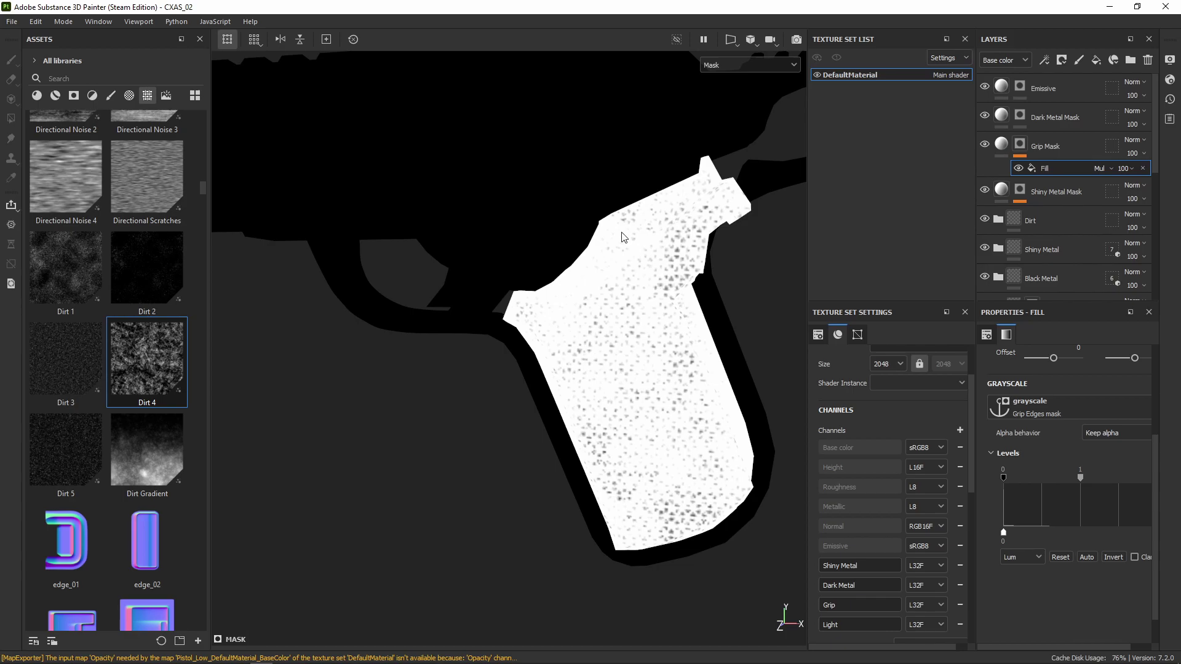
alt+drag(617, 418, 670, 286)
alt+drag(632, 375, 624, 279)
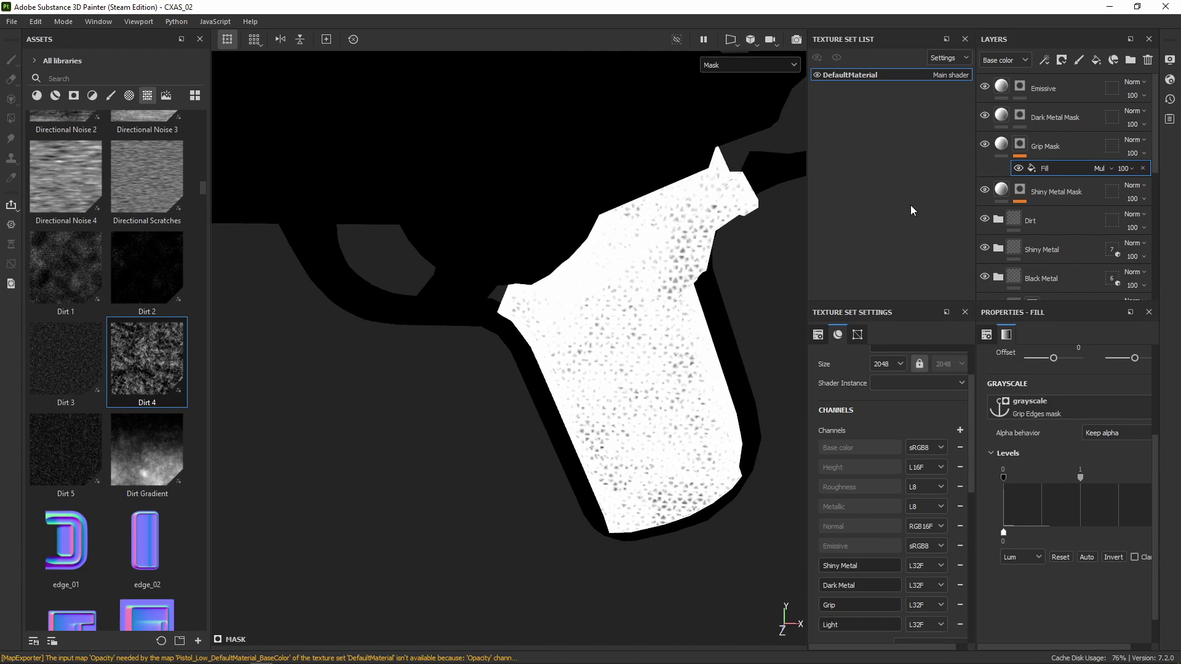
Step: Examine the grip's textured material from several angles and compare it with the Grip Mask and Grip Edges layers
click(1001, 146)
alt+drag(577, 288, 535, 302)
alt+drag(637, 220, 662, 198)
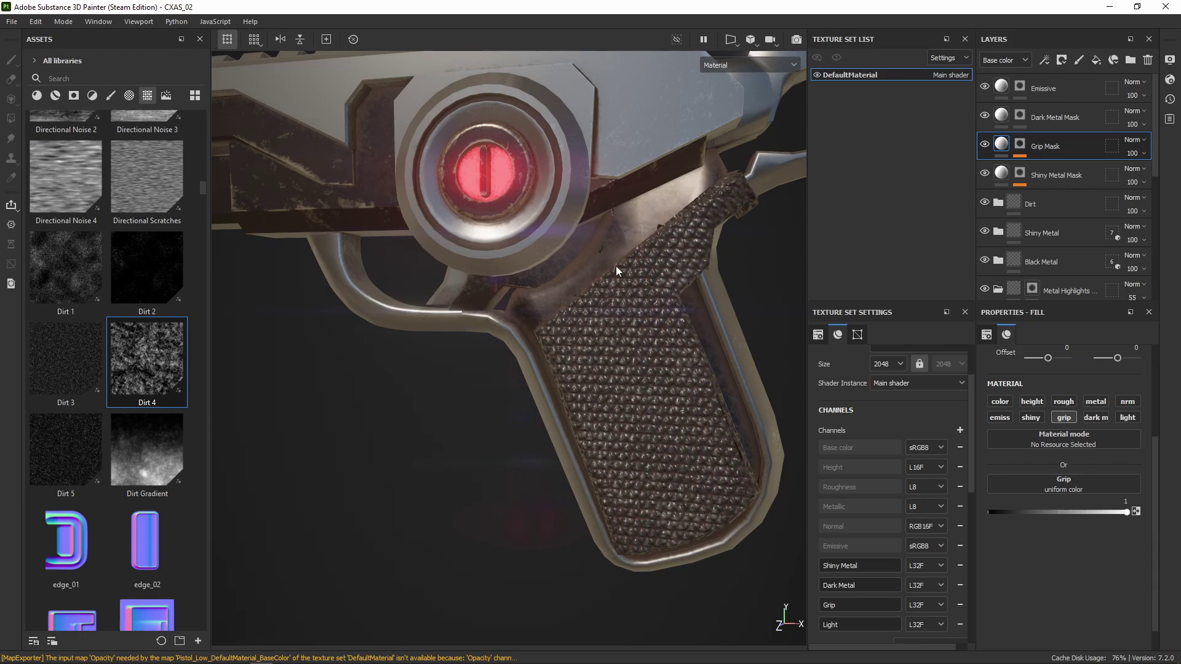
click(1020, 143)
key(4)
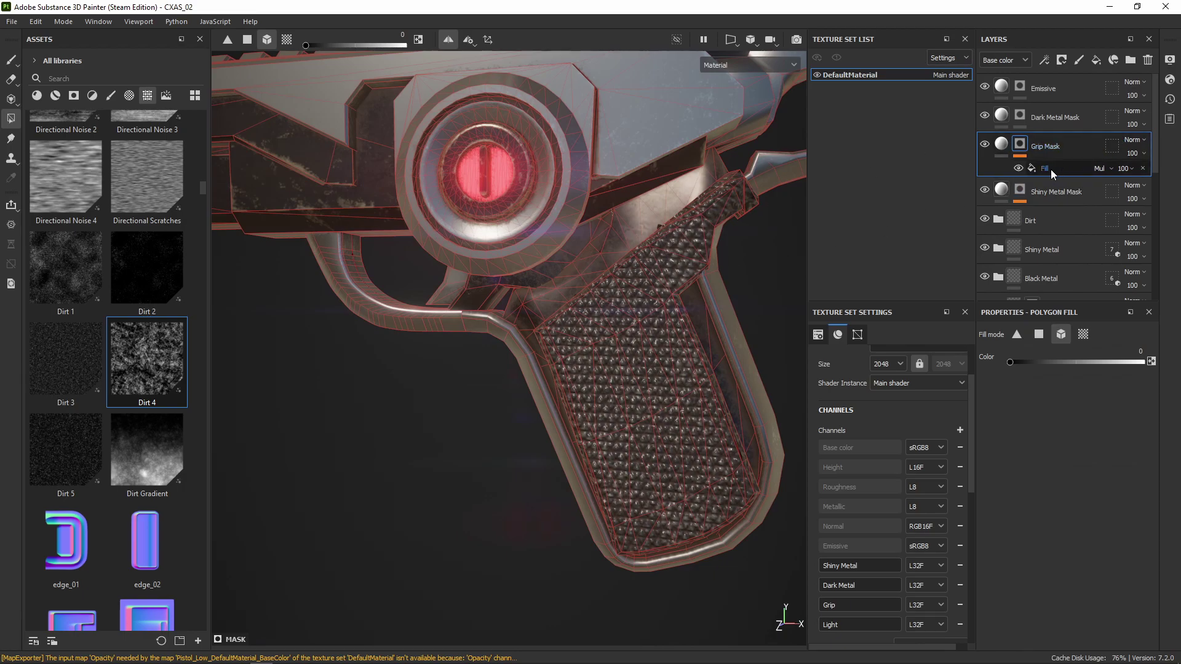
scroll(1038, 160, down, 3)
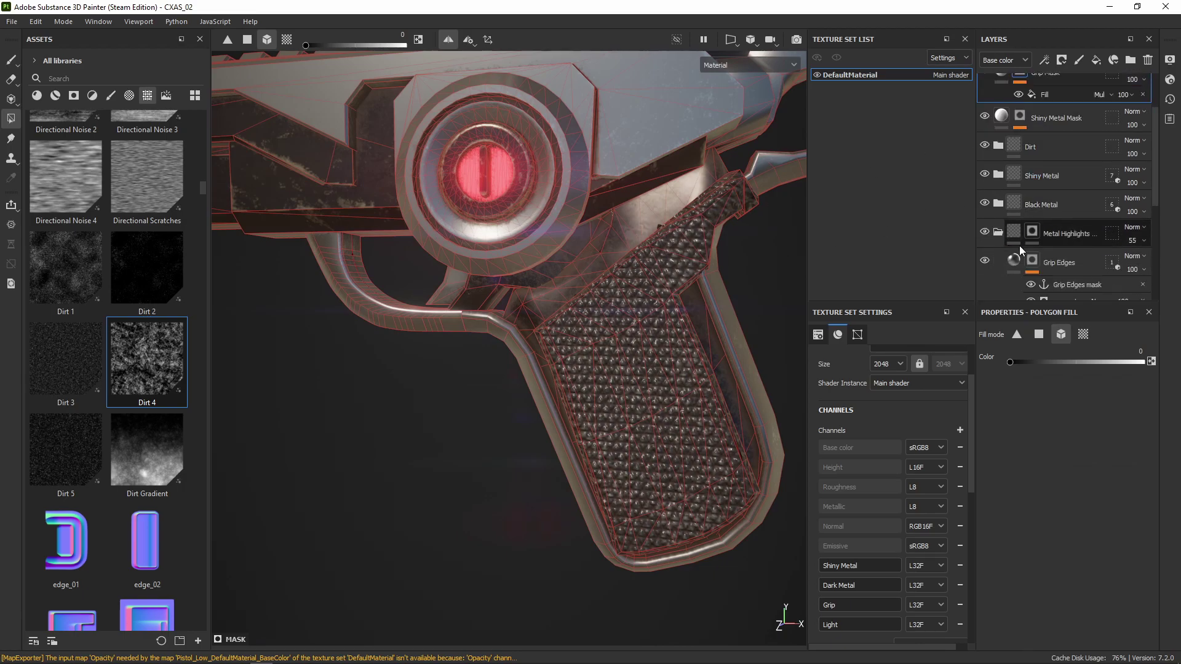
scroll(1046, 262, down, 2)
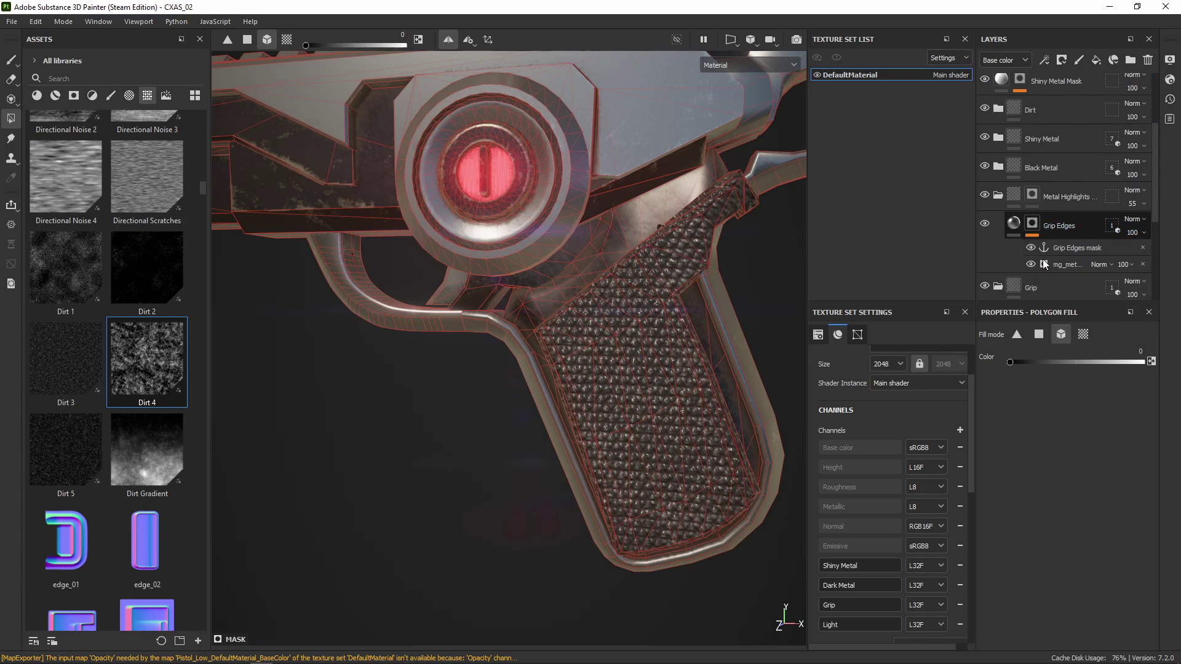
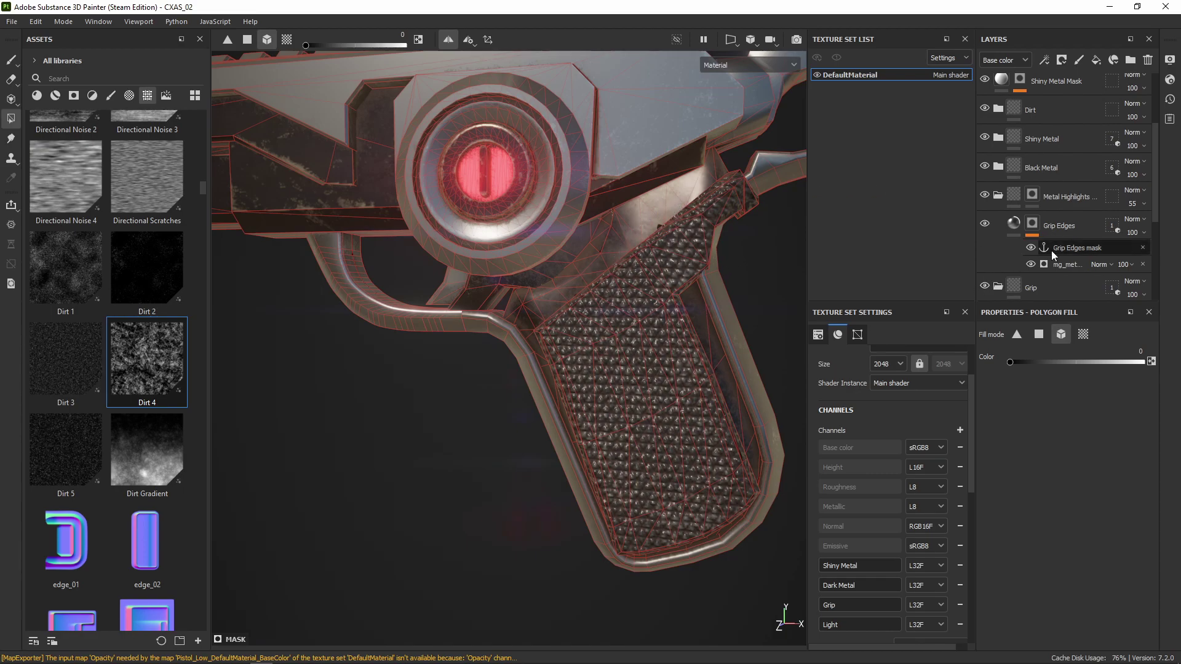
alt+drag(681, 228, 553, 286)
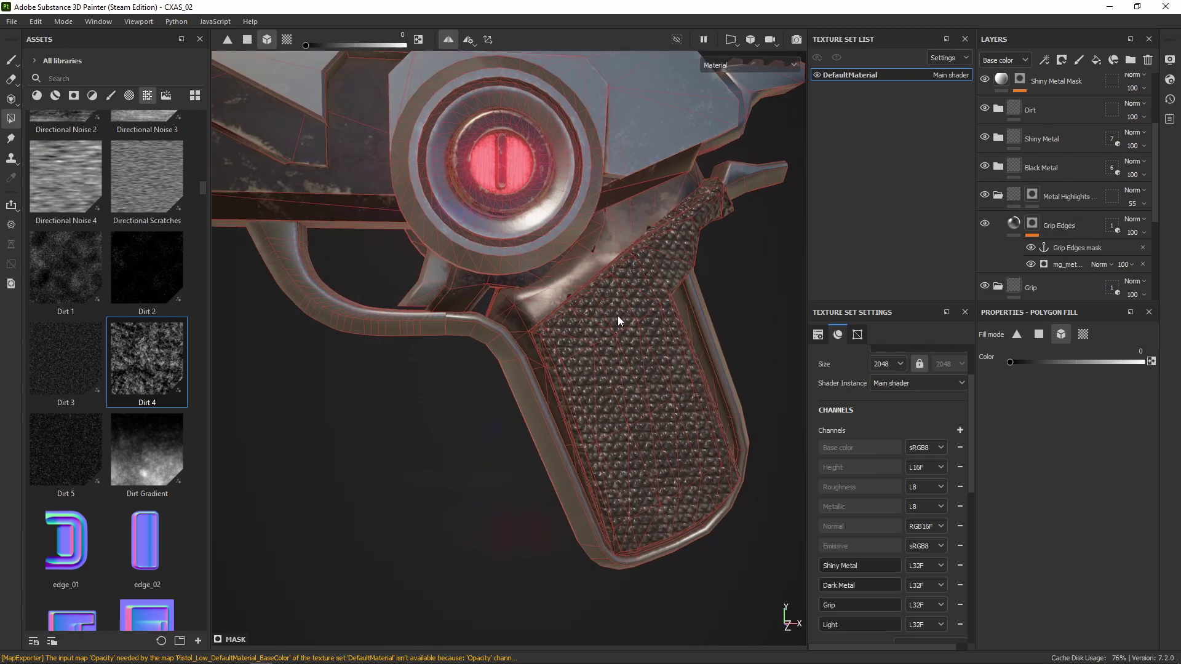
alt+drag(650, 338, 589, 371)
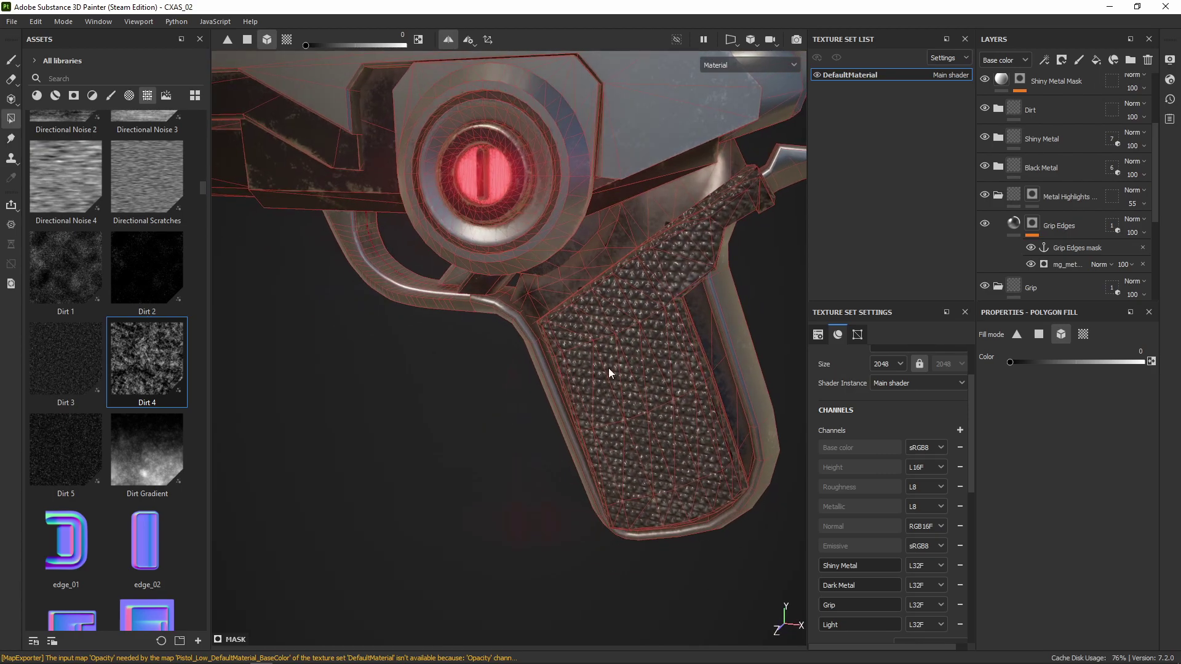
Step: Collapse the Metal Highlights, Grip and Black Metal copy 1 folders in the layer stack
click(997, 197)
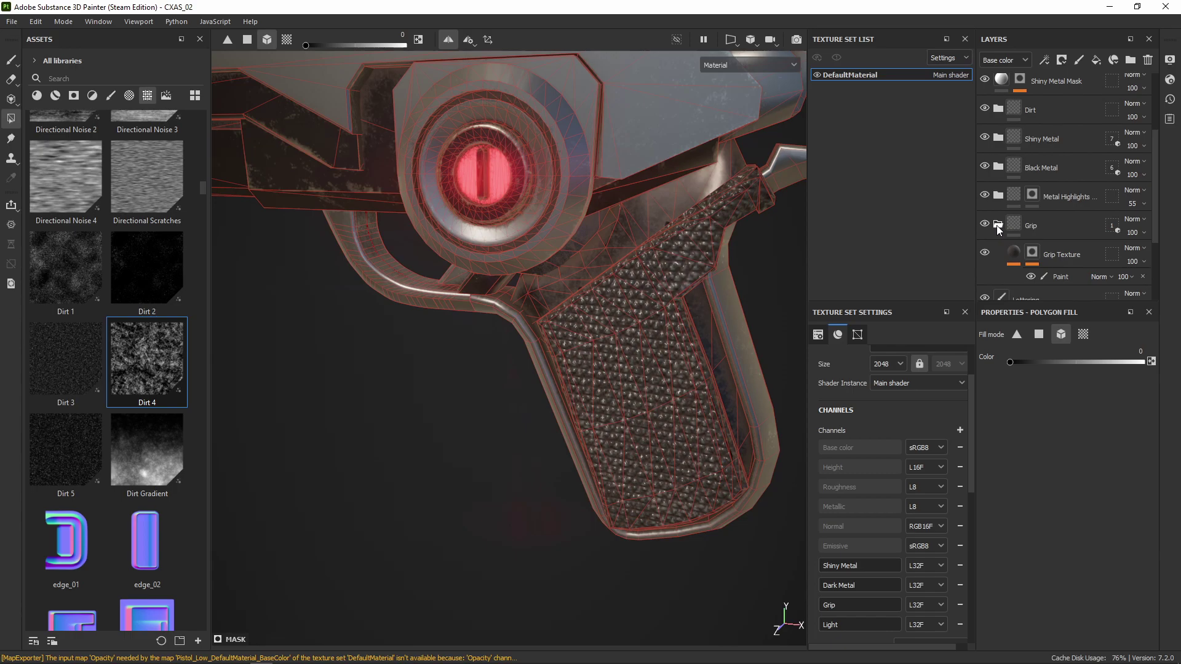
click(996, 225)
scroll(1001, 234, down, 3)
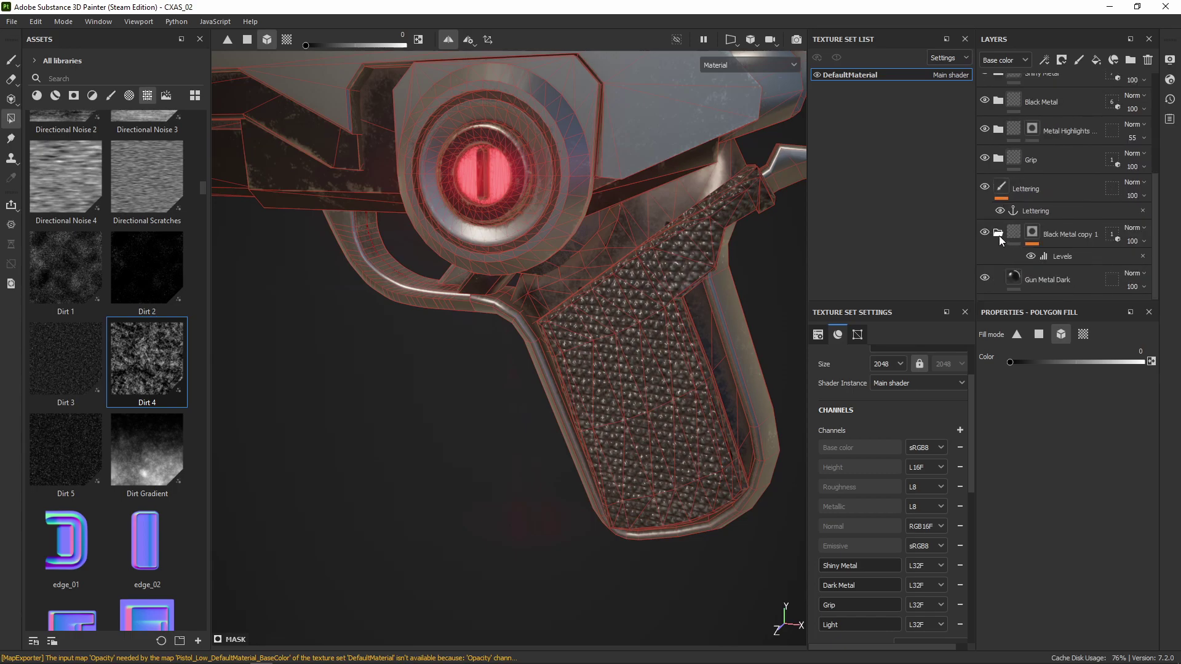
scroll(999, 235, up, 1)
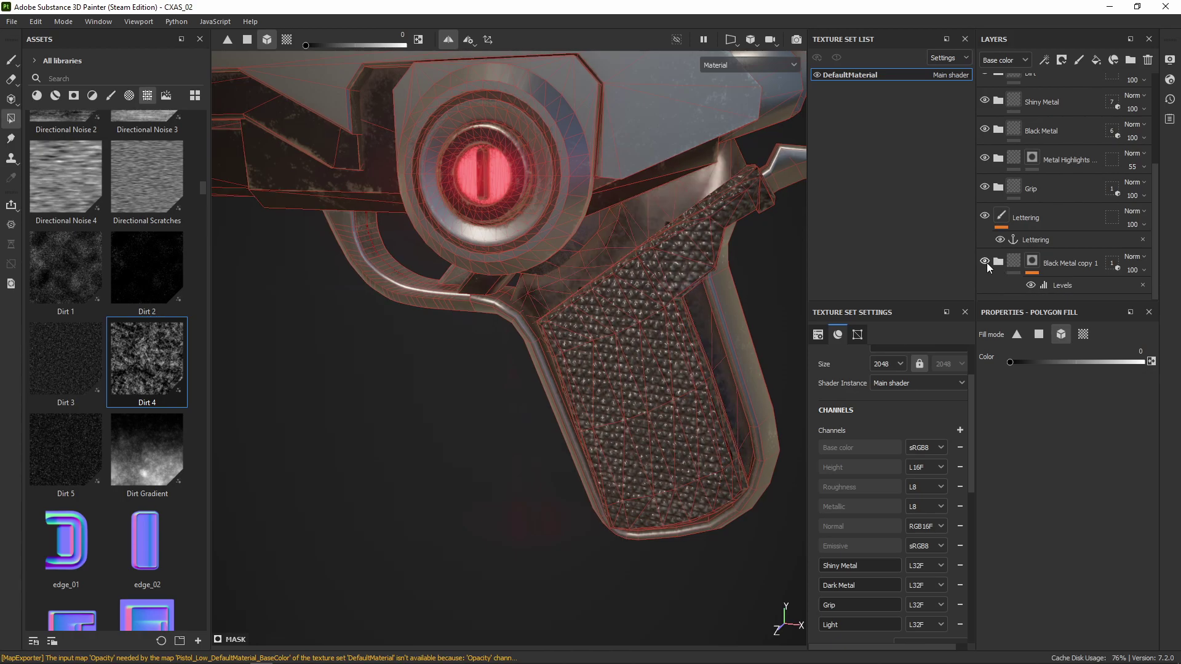
Step: View the Black Metal copy 1 folder's mask on the whole pistol and add an anchor point to that mask
alt+click(1030, 264)
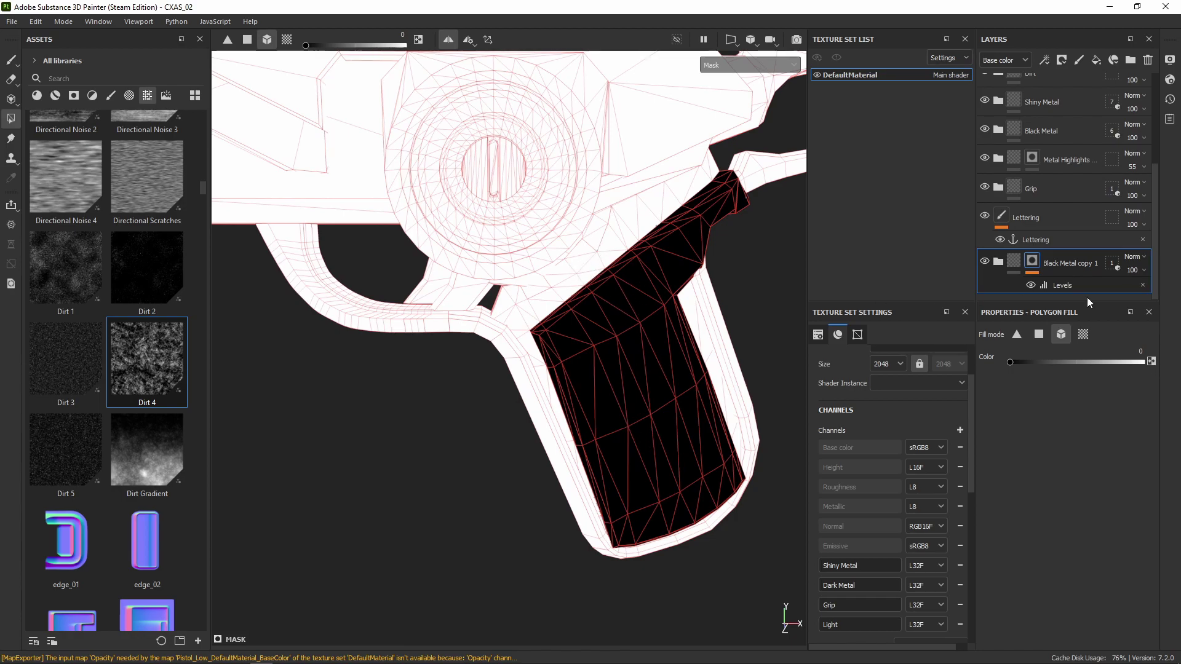
alt+right_drag(694, 294, 622, 307)
alt+middle_drag(622, 308, 674, 363)
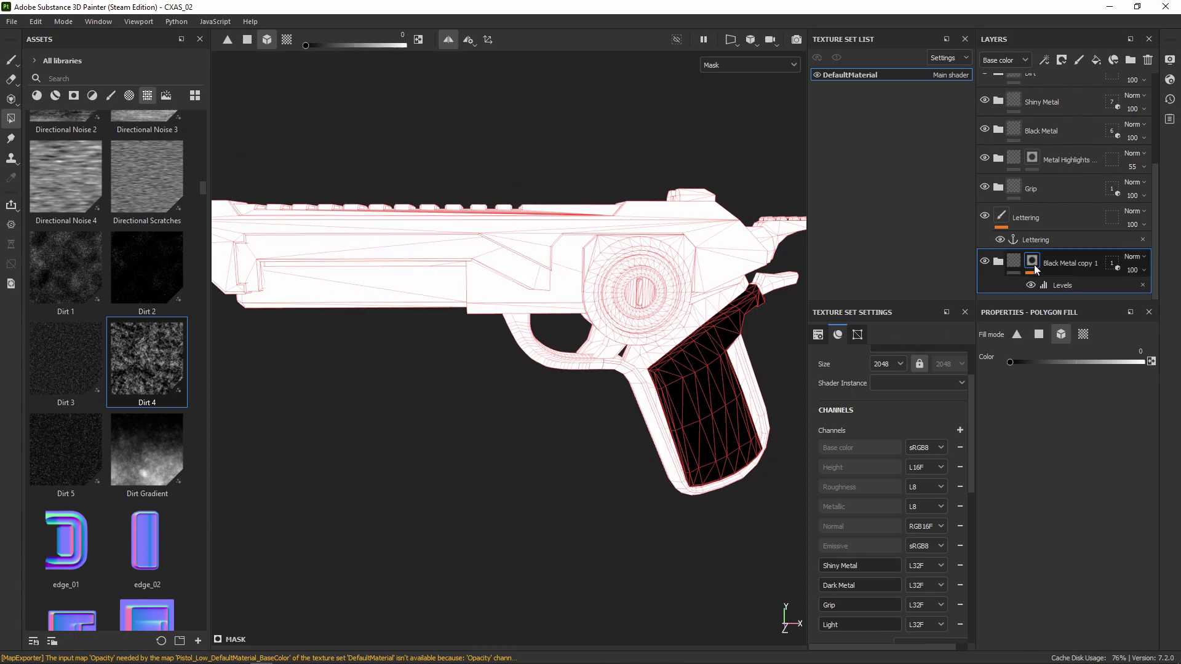
alt+drag(715, 322, 692, 382)
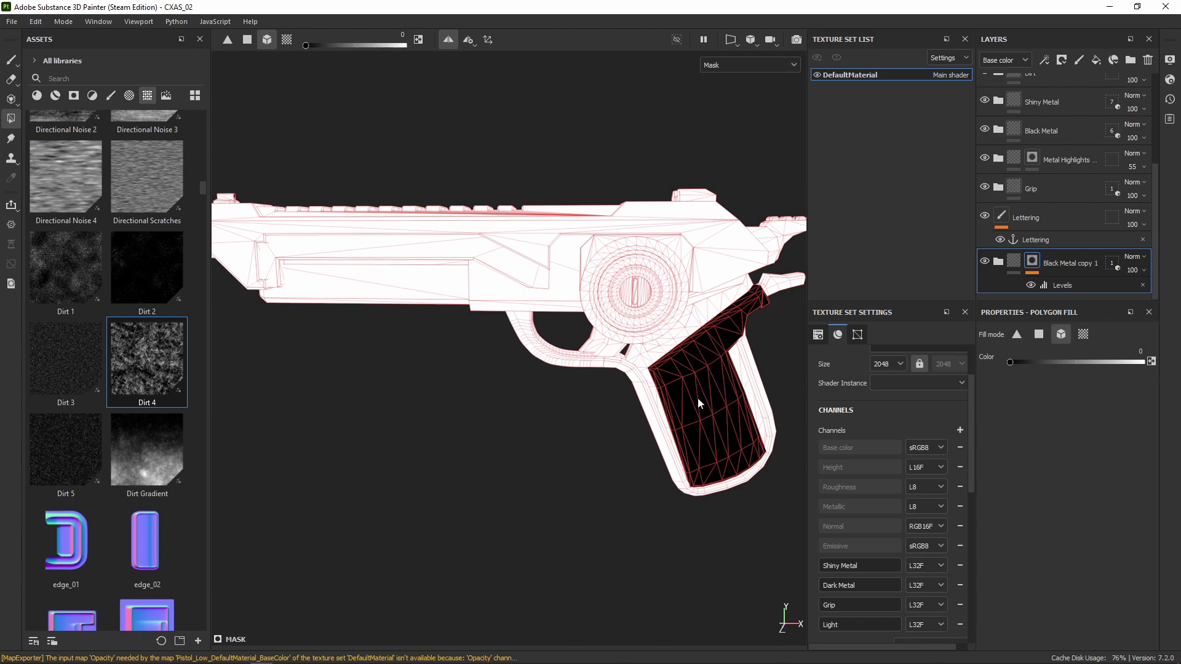
right_click(1034, 264)
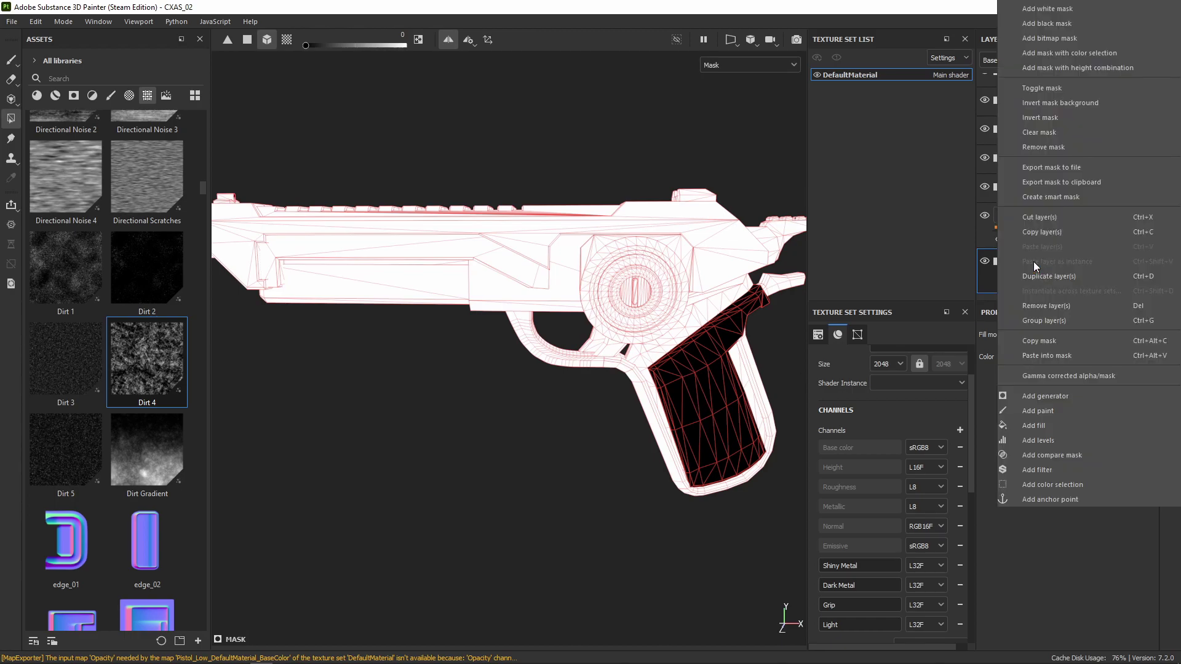
click(1043, 500)
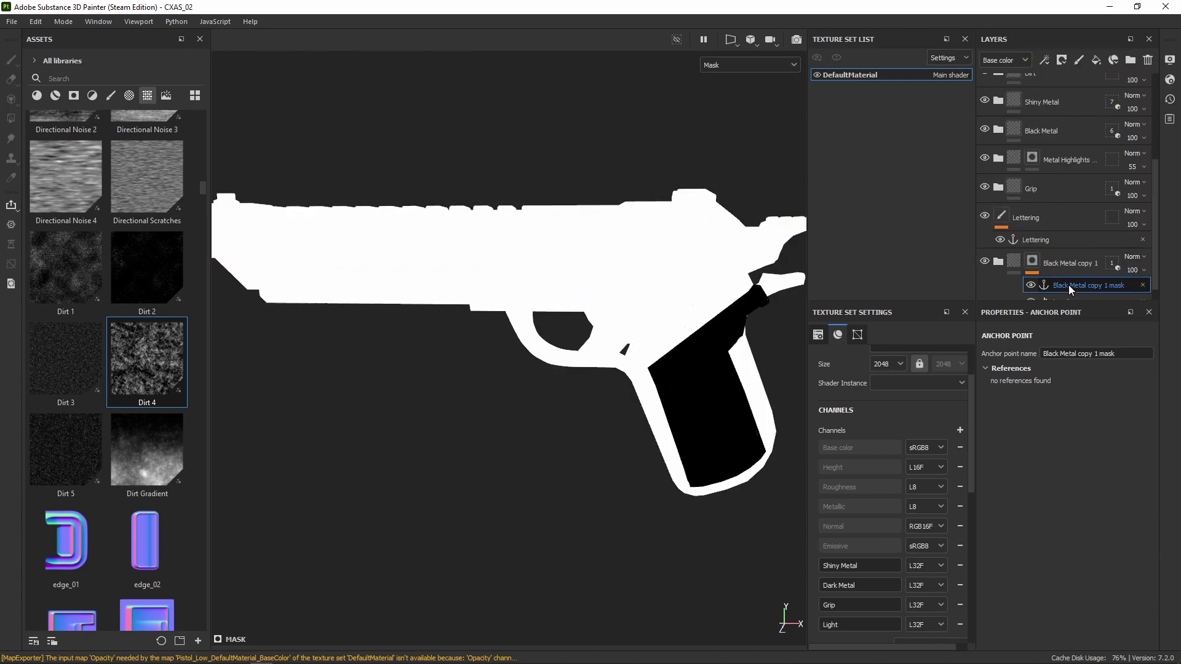
Step: Rename the Black Metal copy 1 folder as Grip Metal and its anchor point as Grip Metal Mask
double_click(1064, 264)
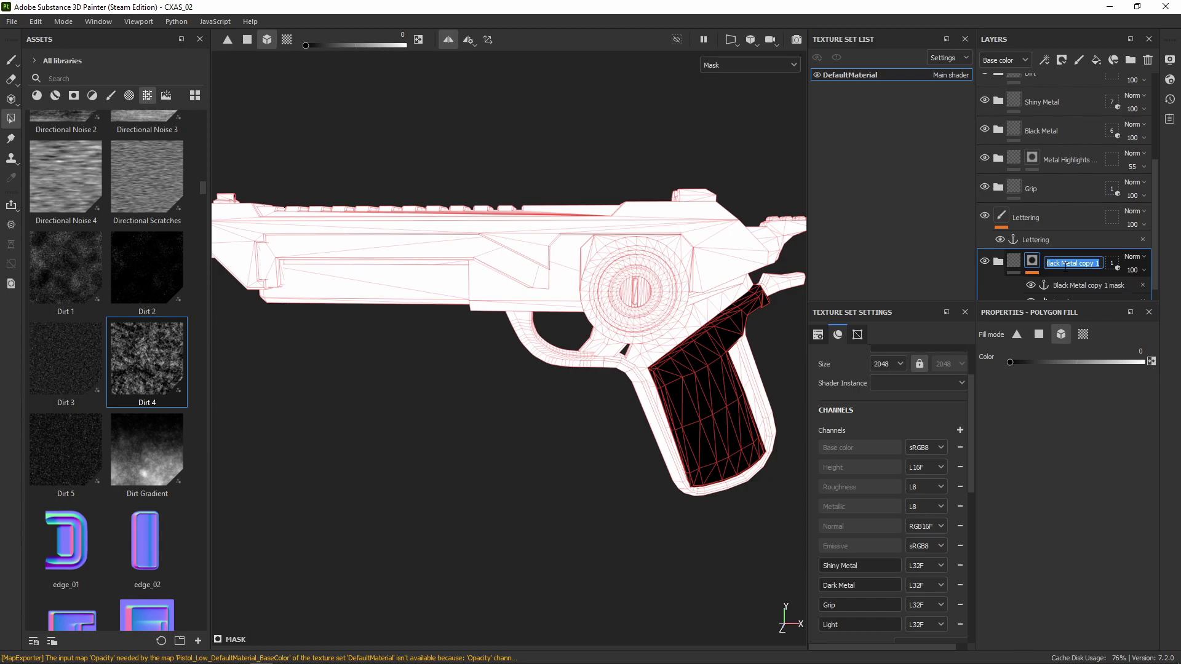
text(Grip Metal)
key(Return)
double_click(1080, 285)
text(Grip Metal Mask)
key(Return)
Step: Add a second fill to the Grip Mask layer's mask, sourced from the Grip Metal Mask anchor point
scroll(1080, 283, up, 5)
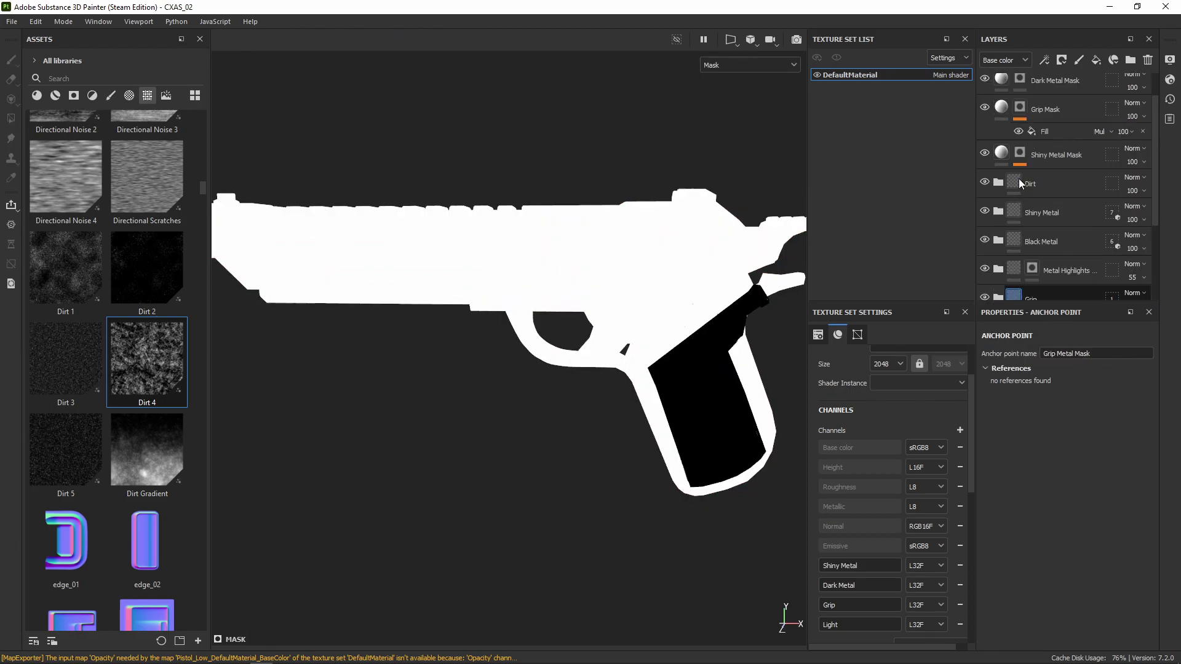
click(1024, 148)
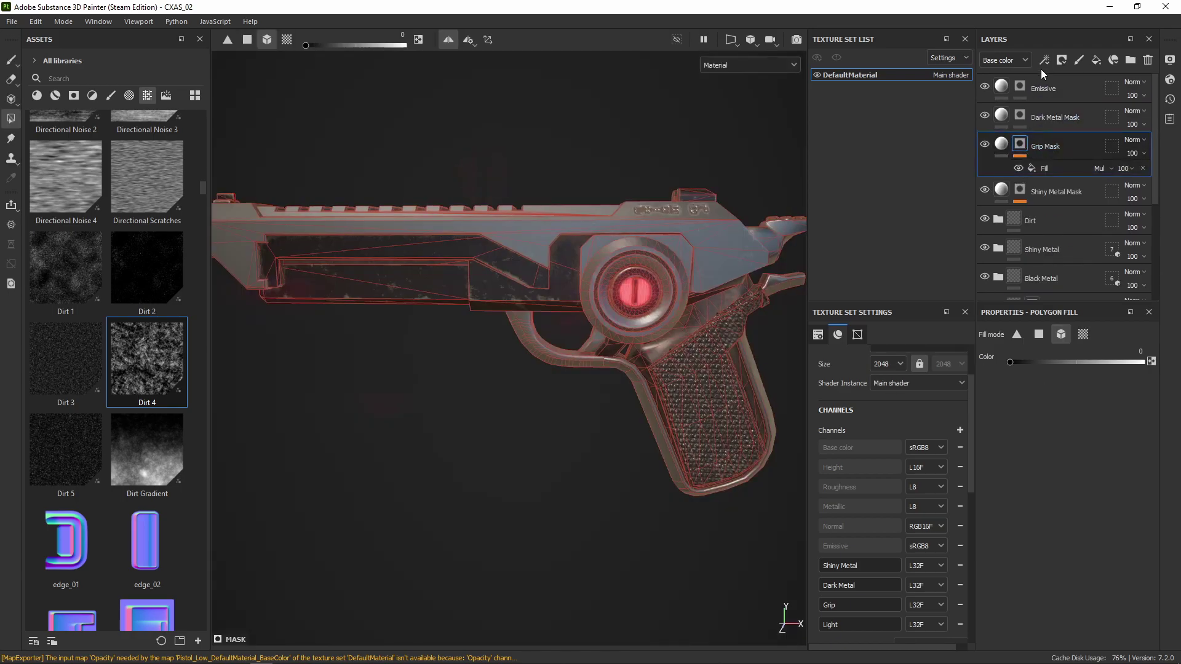
click(1045, 62)
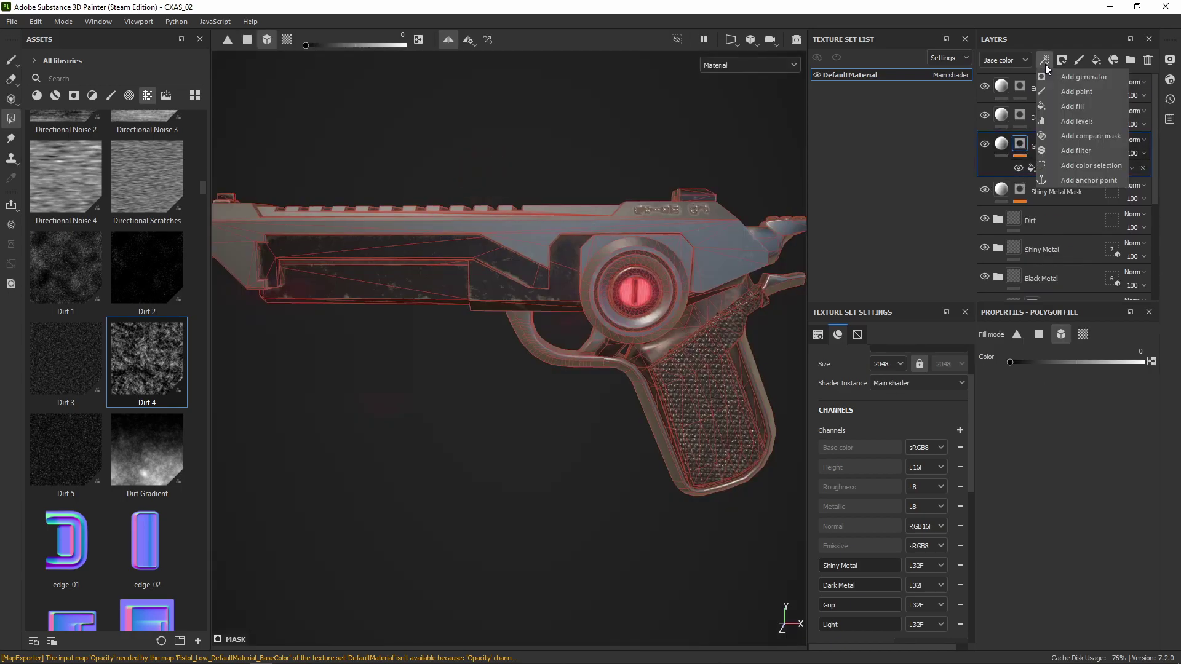
click(1077, 104)
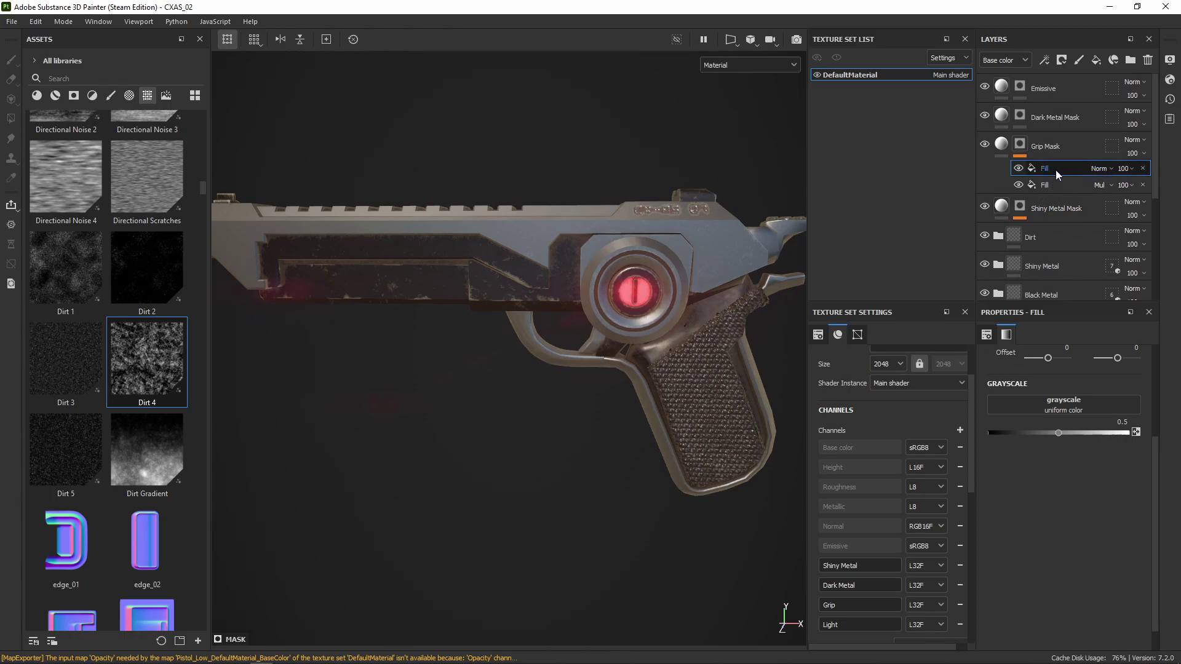
click(1069, 403)
click(1087, 418)
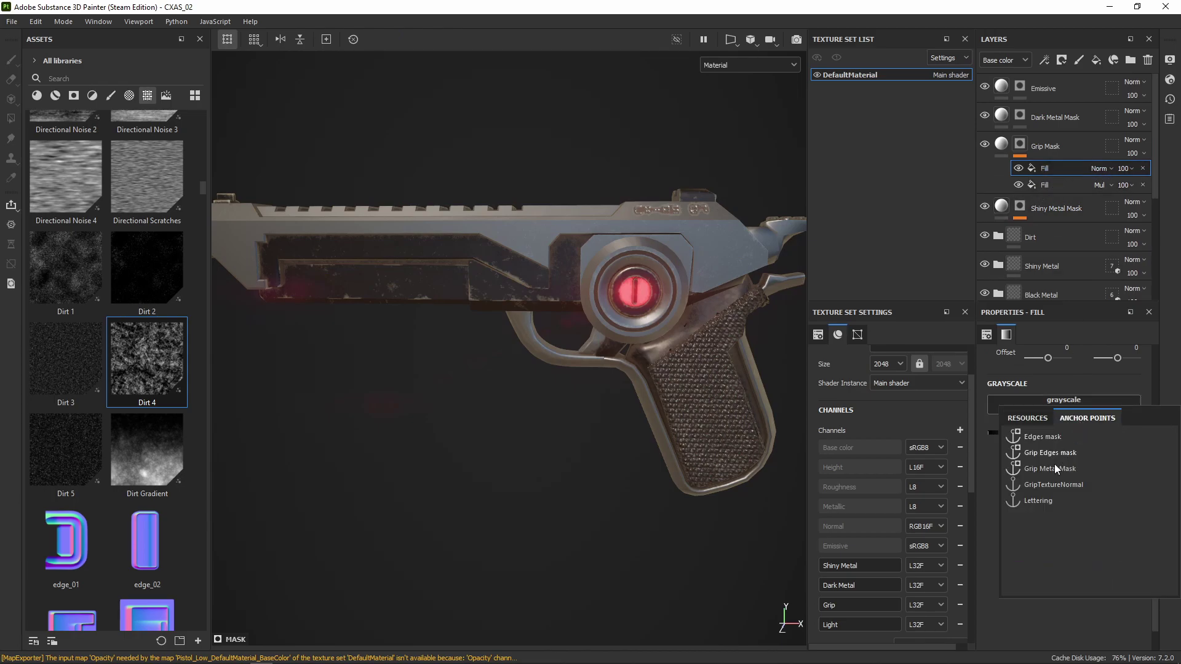
click(1050, 469)
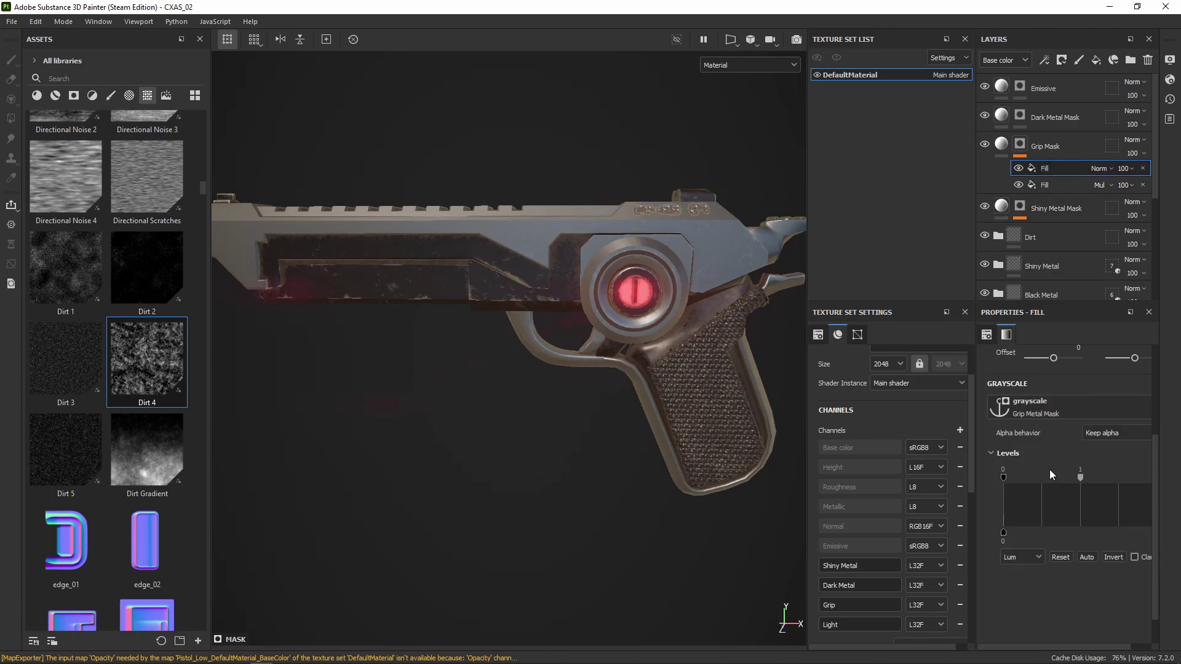
Step: View the Grip Mask layer's mask on the model and set the Grip Metal Mask fill's blend mode to Multiply
click(1021, 148)
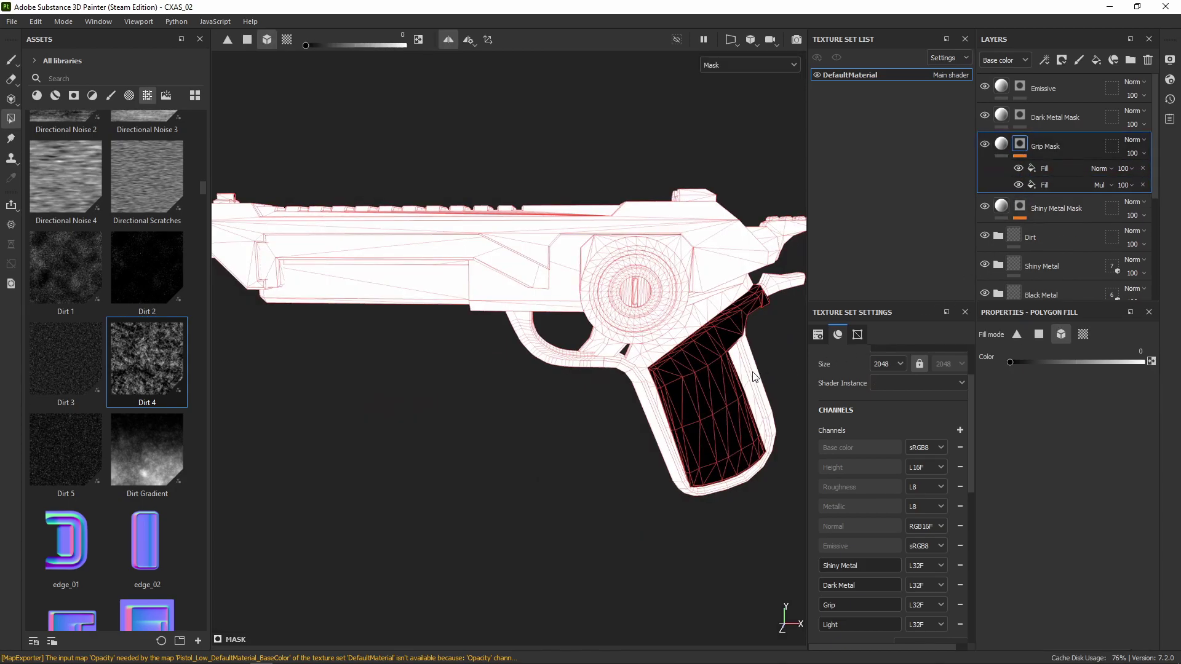
alt+drag(719, 345, 731, 343)
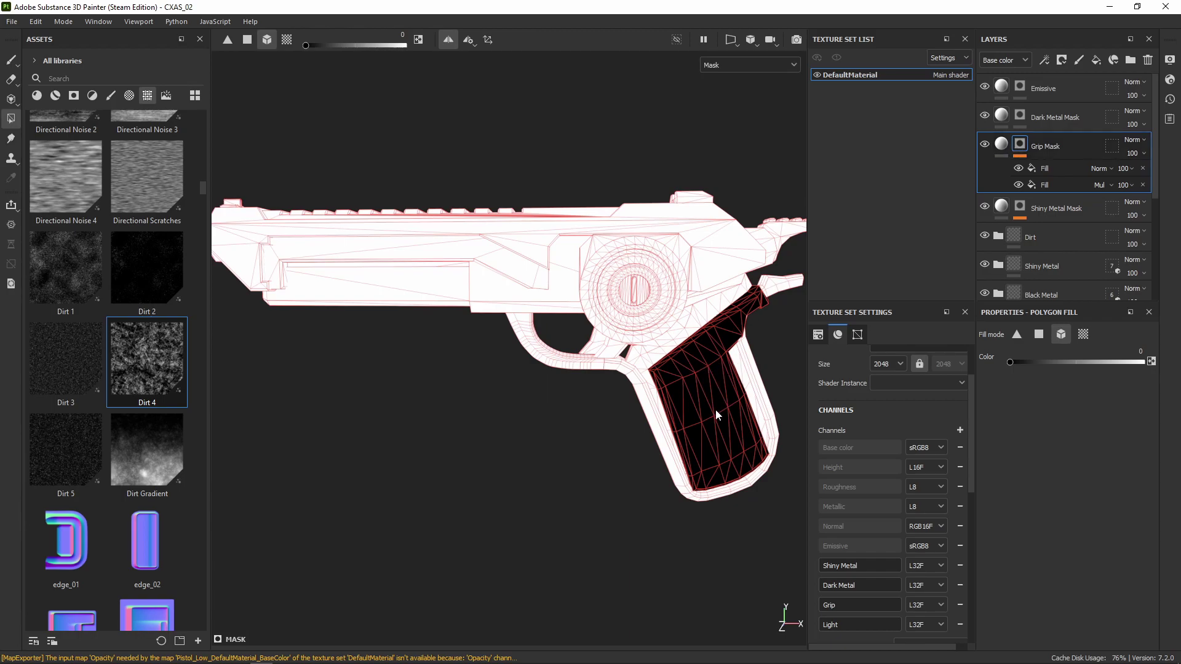
click(1106, 168)
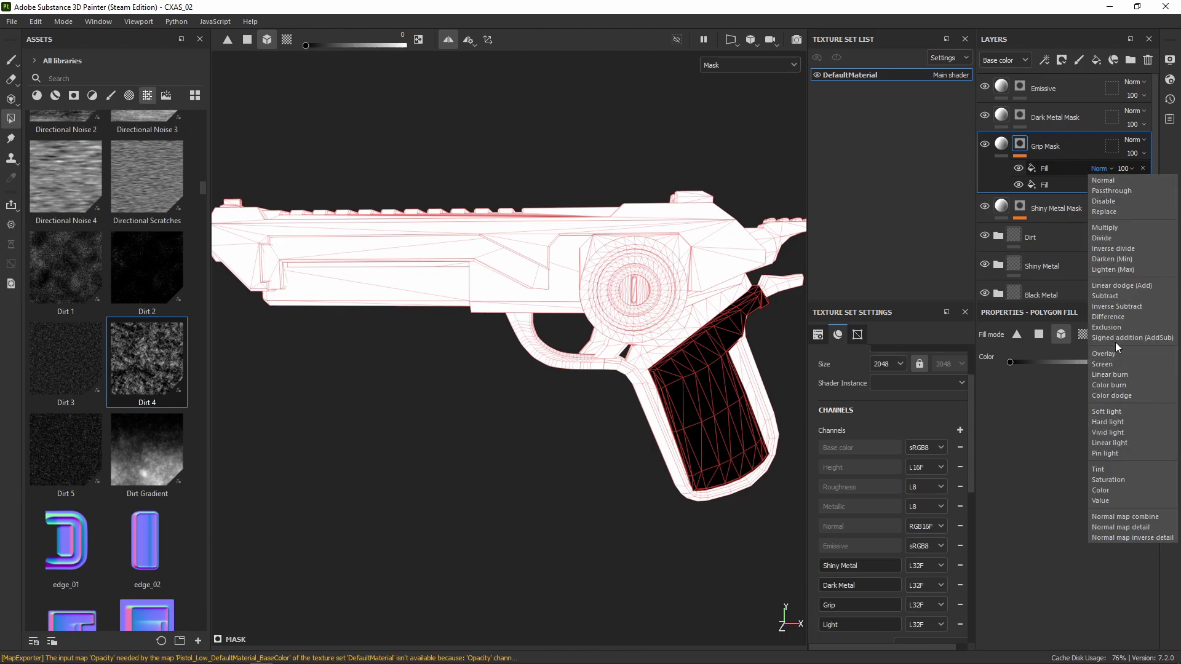
click(1112, 229)
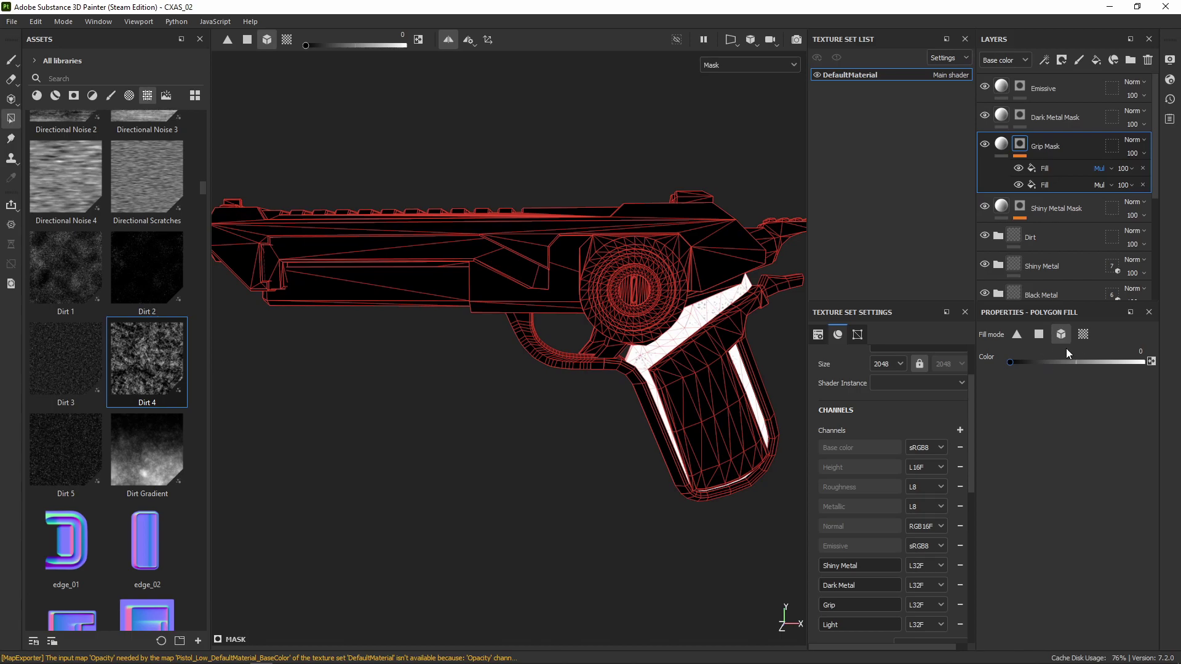
Step: Invert the levels of the Grip Metal Mask fill in the Grip Mask layer's mask and inspect it on the grip
click(1050, 168)
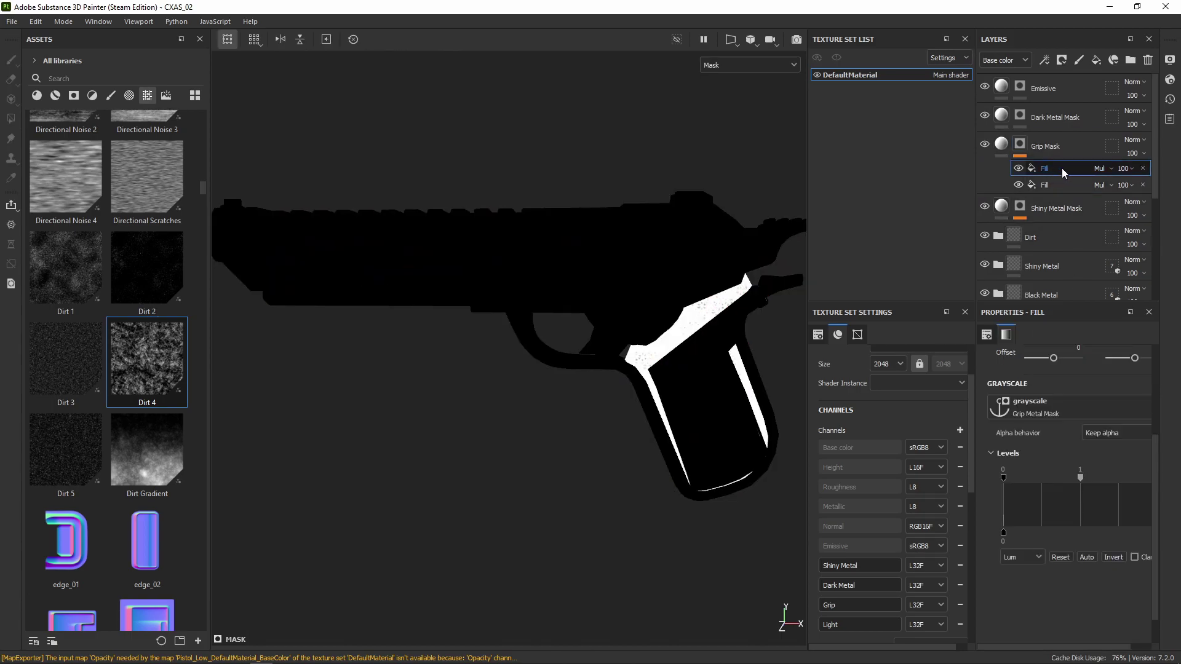
click(1111, 556)
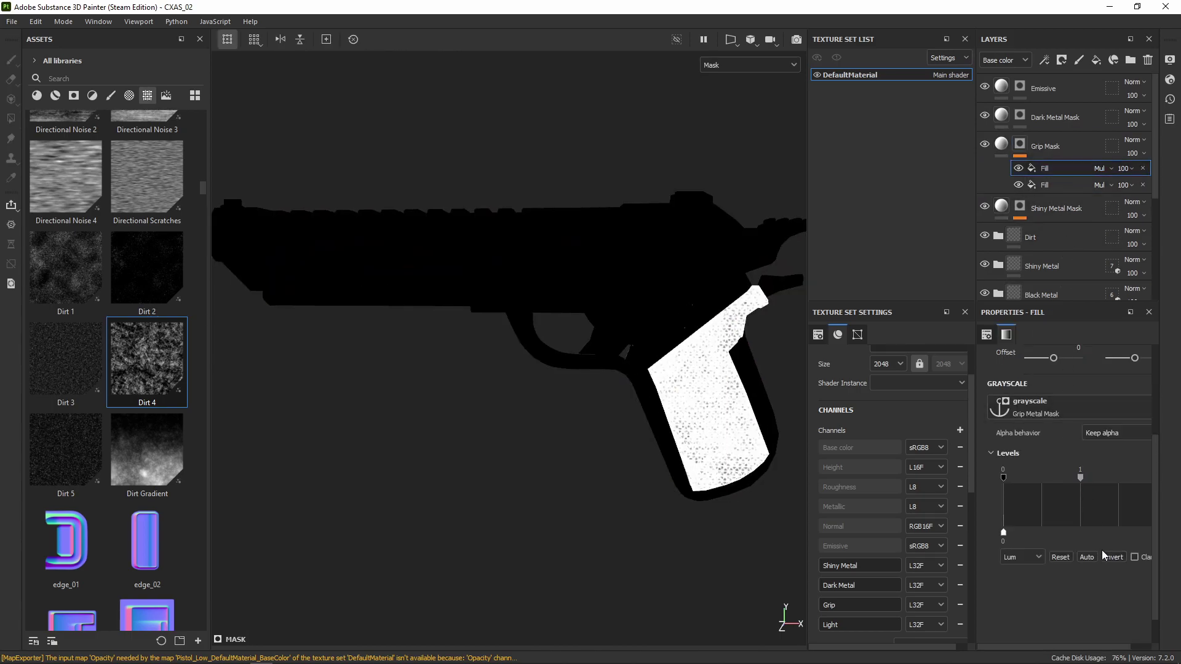
alt+drag(619, 343, 610, 340)
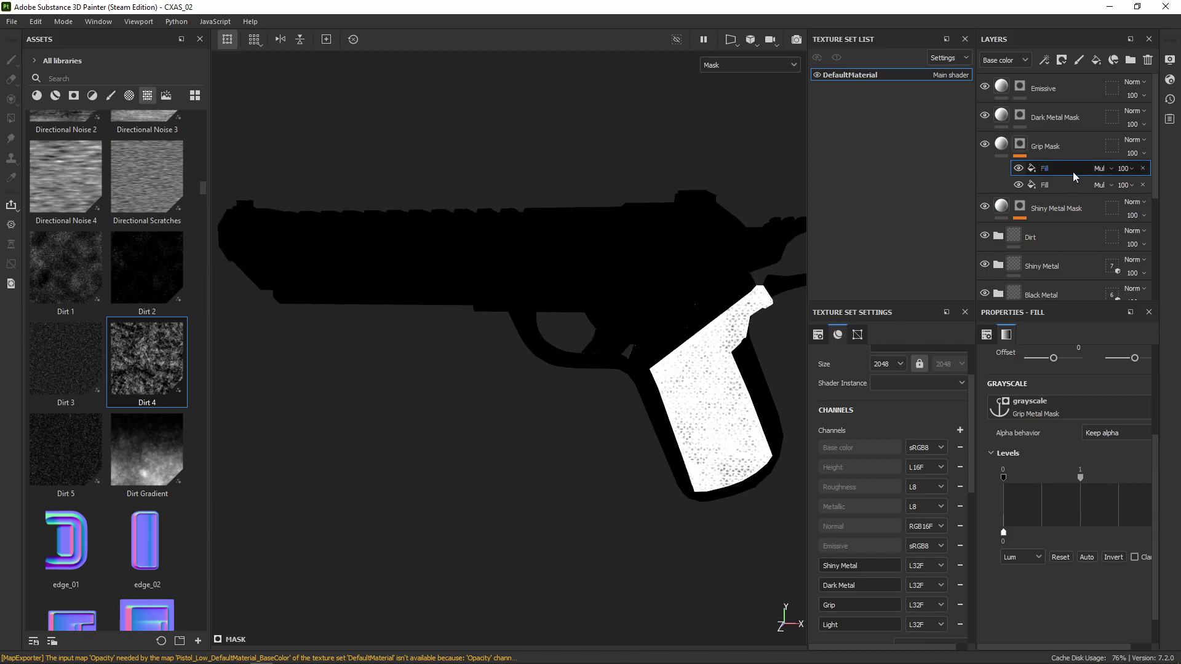
alt+drag(728, 324, 687, 333)
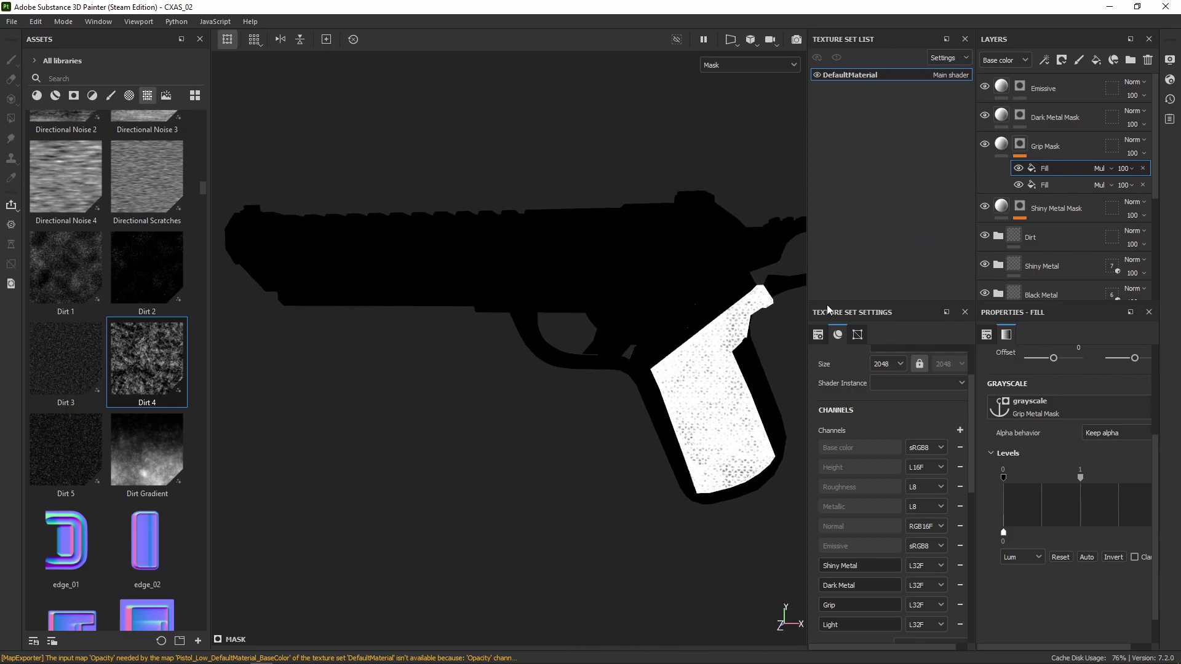
Step: Try the Linear dodge (Add) blend mode on the inverted Grip Metal Mask fill and inspect the grip up close
click(1101, 168)
click(1117, 284)
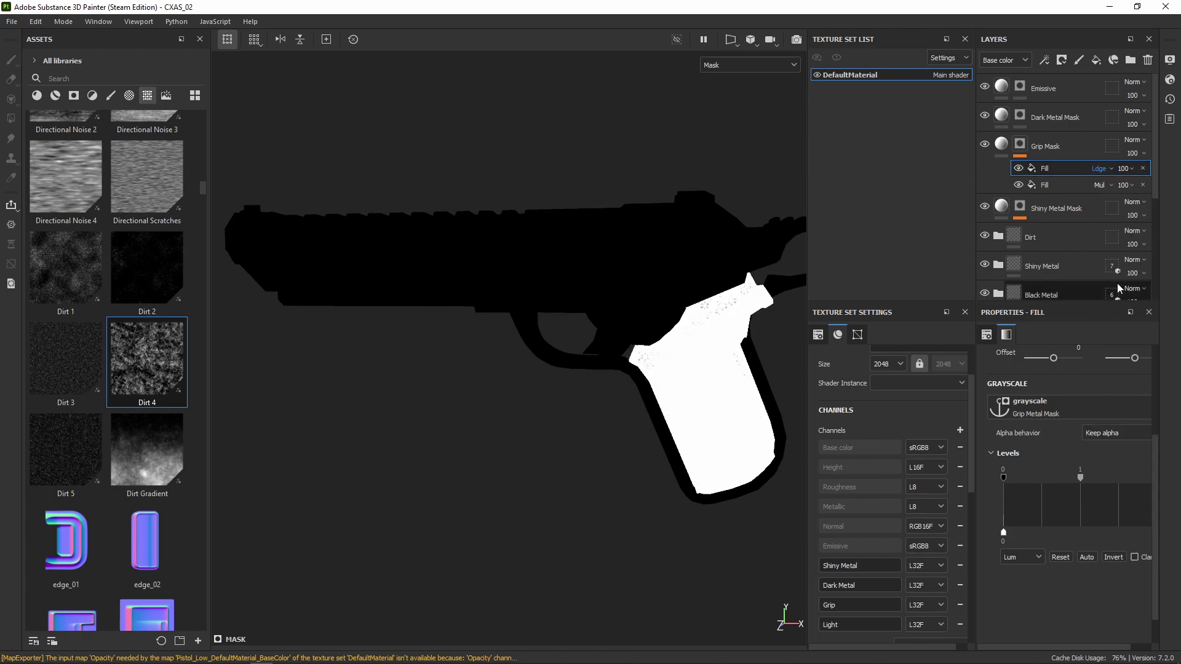
mouse_move(624, 343)
alt+mouse_down()
mouse_move(680, 311)
mouse_move(672, 349)
alt+mouse_up()
scroll(671, 348, up, 3)
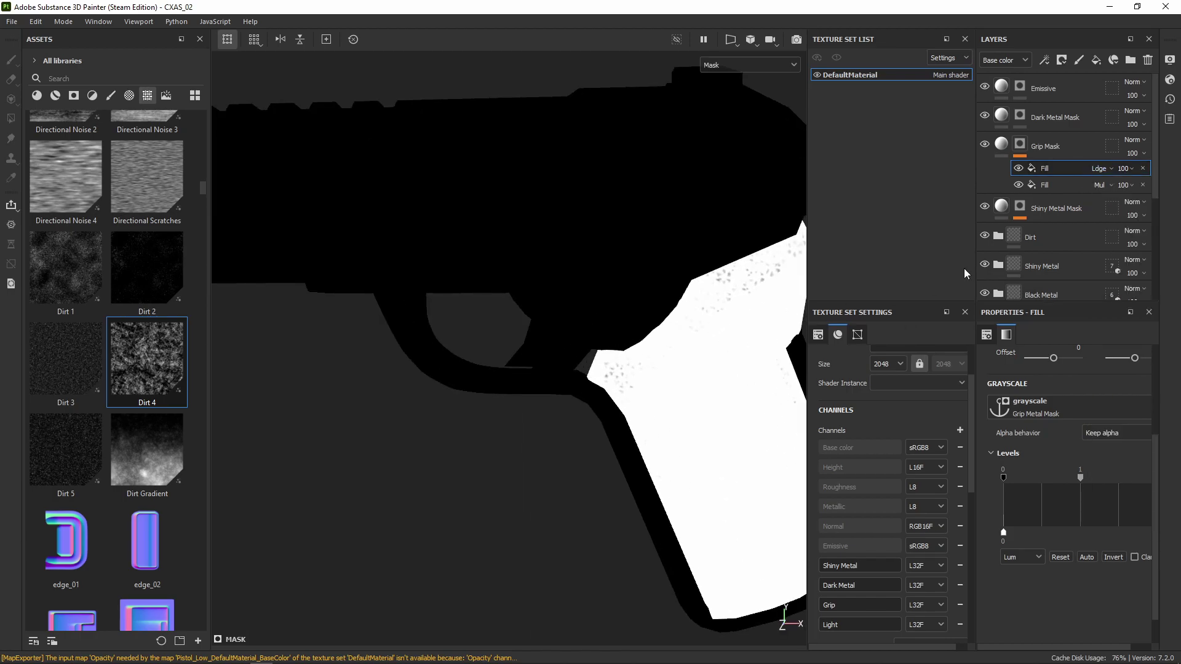
Step: Try the Overlay and Screen blend modes on the Grip Metal Mask fill and return it to Multiply
click(1101, 168)
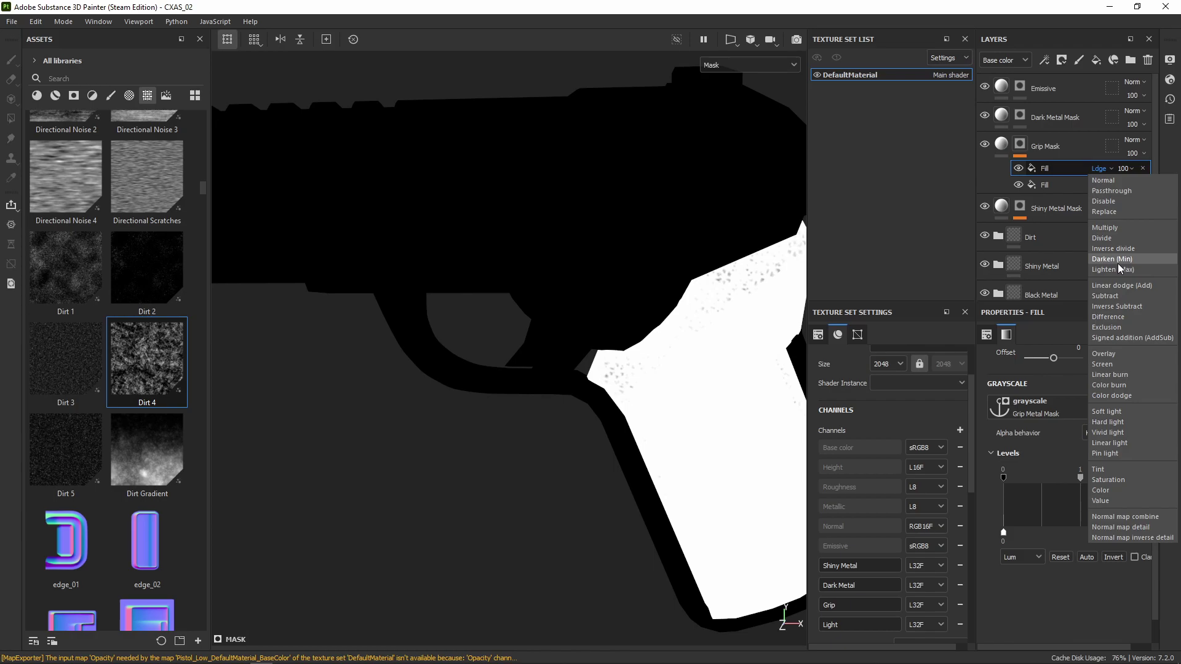
click(1112, 354)
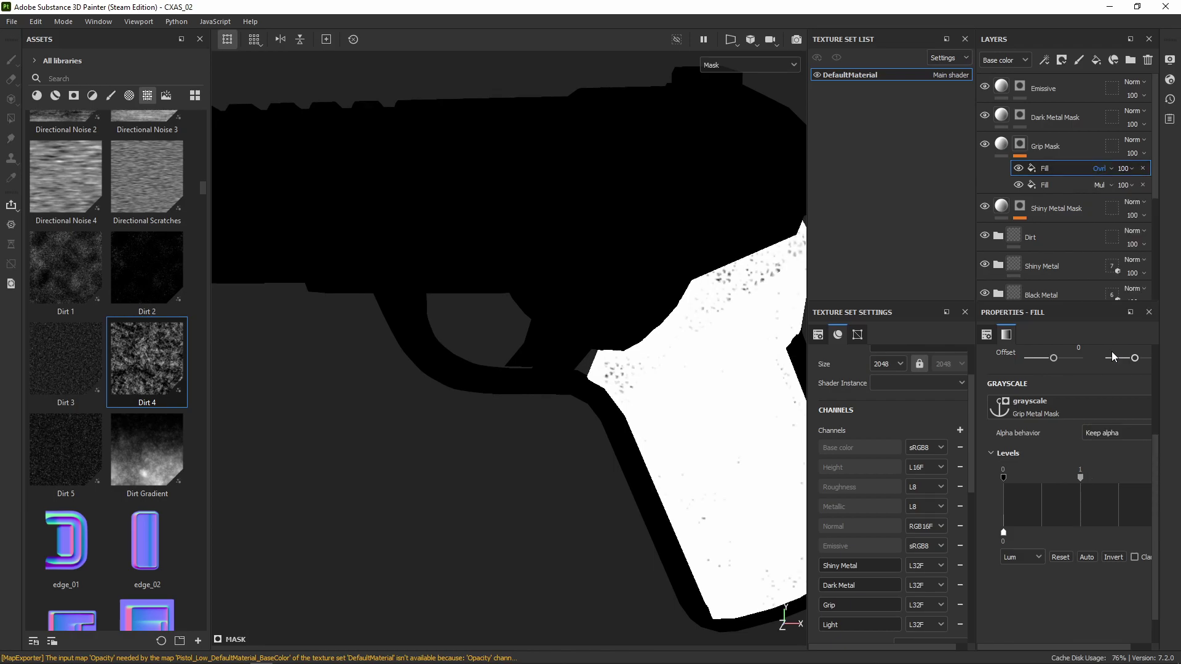
alt+drag(654, 358, 724, 367)
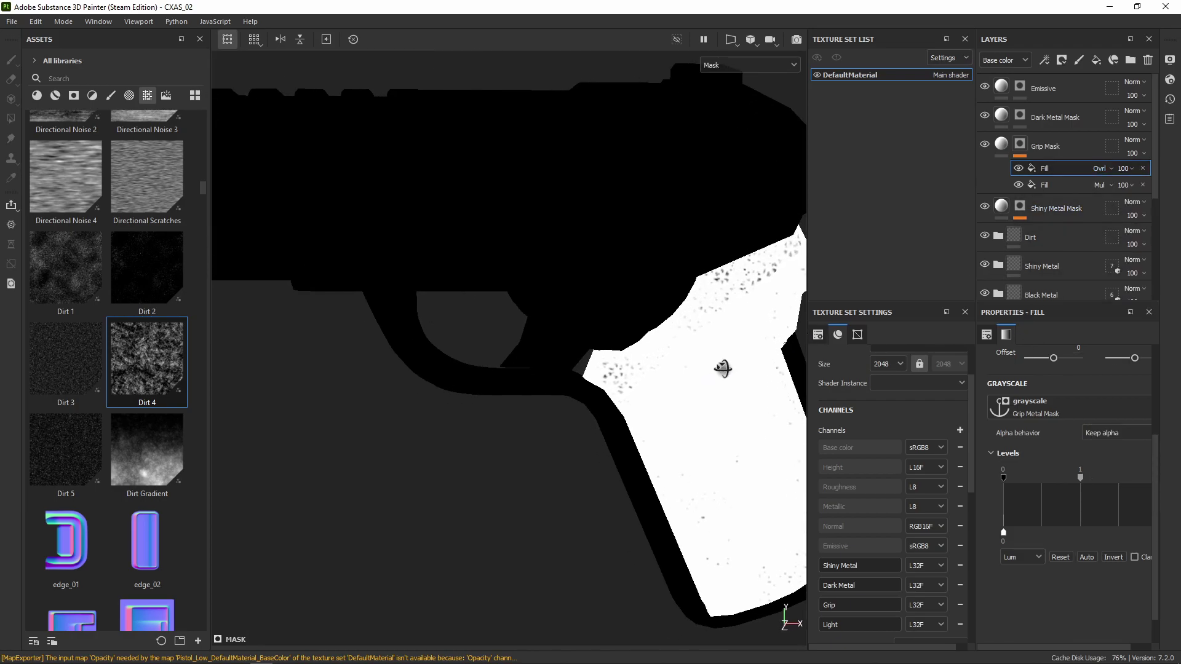
click(1101, 168)
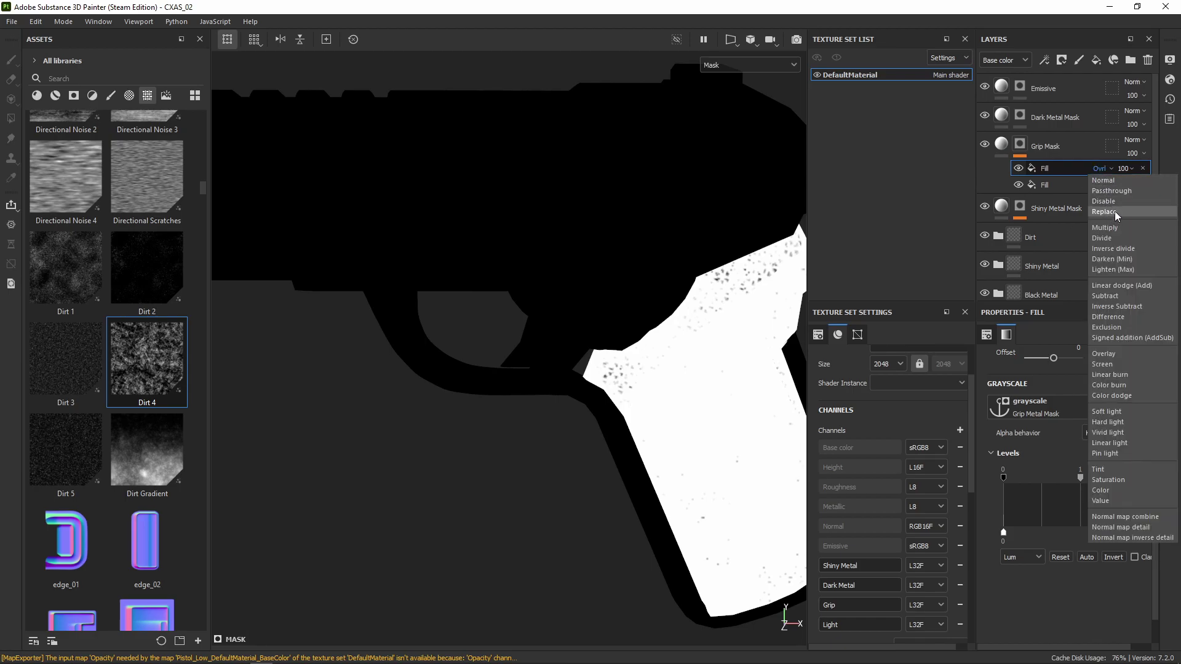
click(1108, 364)
click(1106, 167)
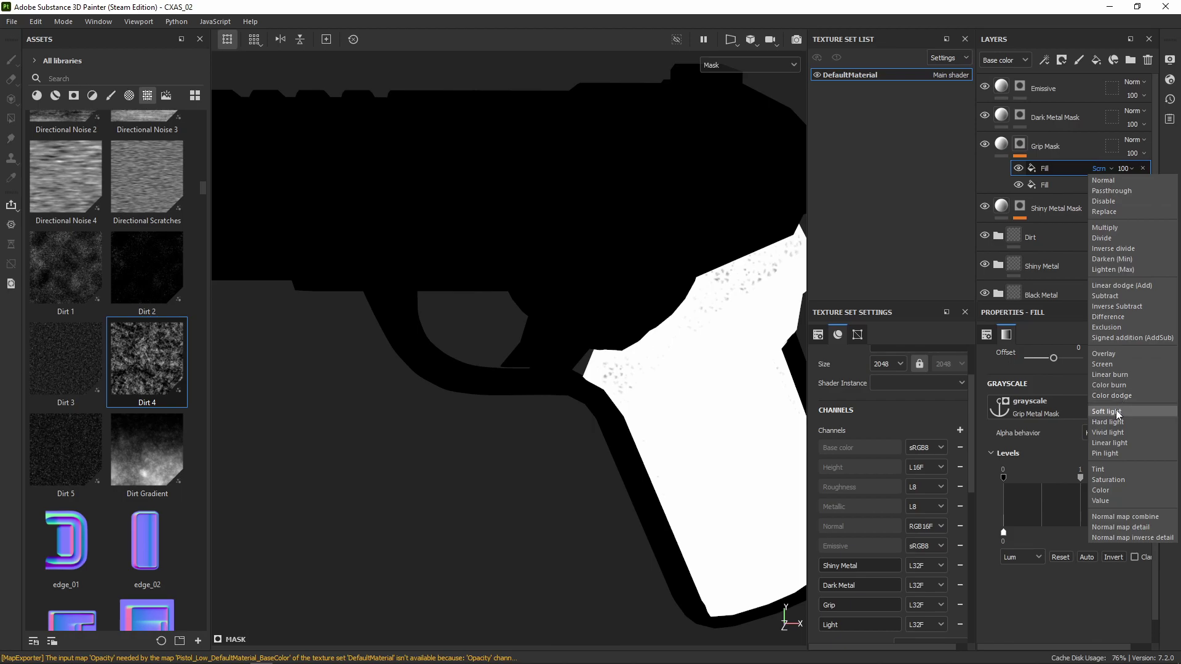
click(1110, 226)
mouse_move(706, 365)
alt+mouse_down()
mouse_move(677, 364)
mouse_move(698, 370)
mouse_move(678, 345)
mouse_move(693, 373)
alt+mouse_up()
scroll(697, 371, down, 3)
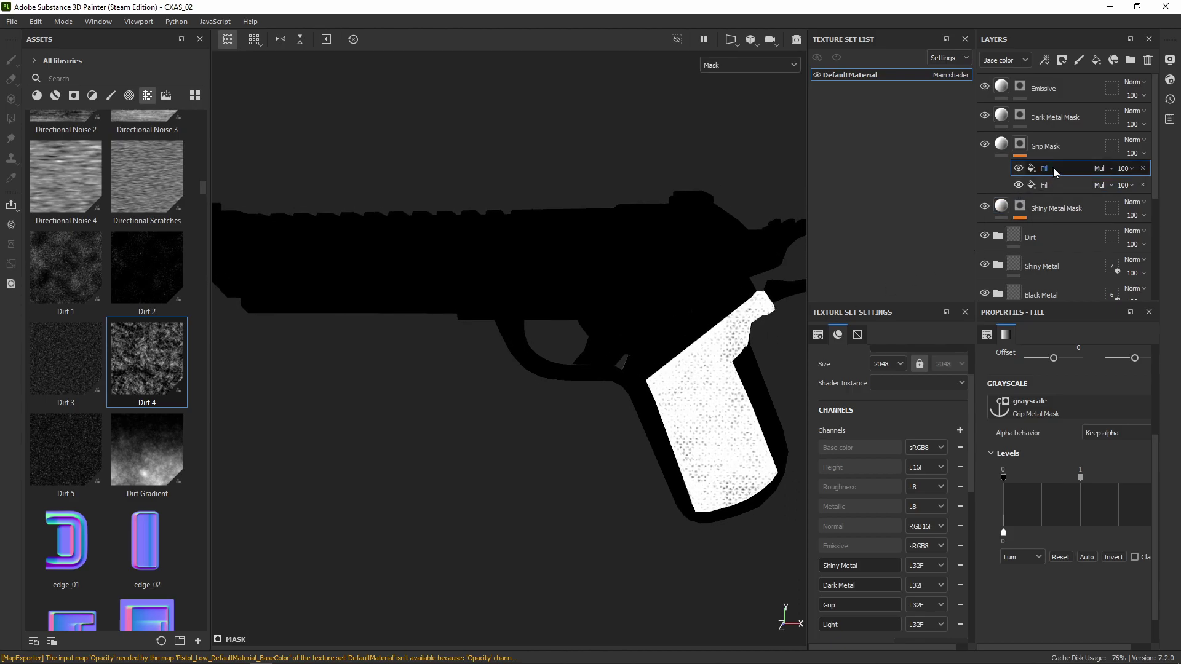
Step: Invert the Grip Metal Mask fill's levels back and switch its blend mode to Linear dodge (Add)
click(1115, 556)
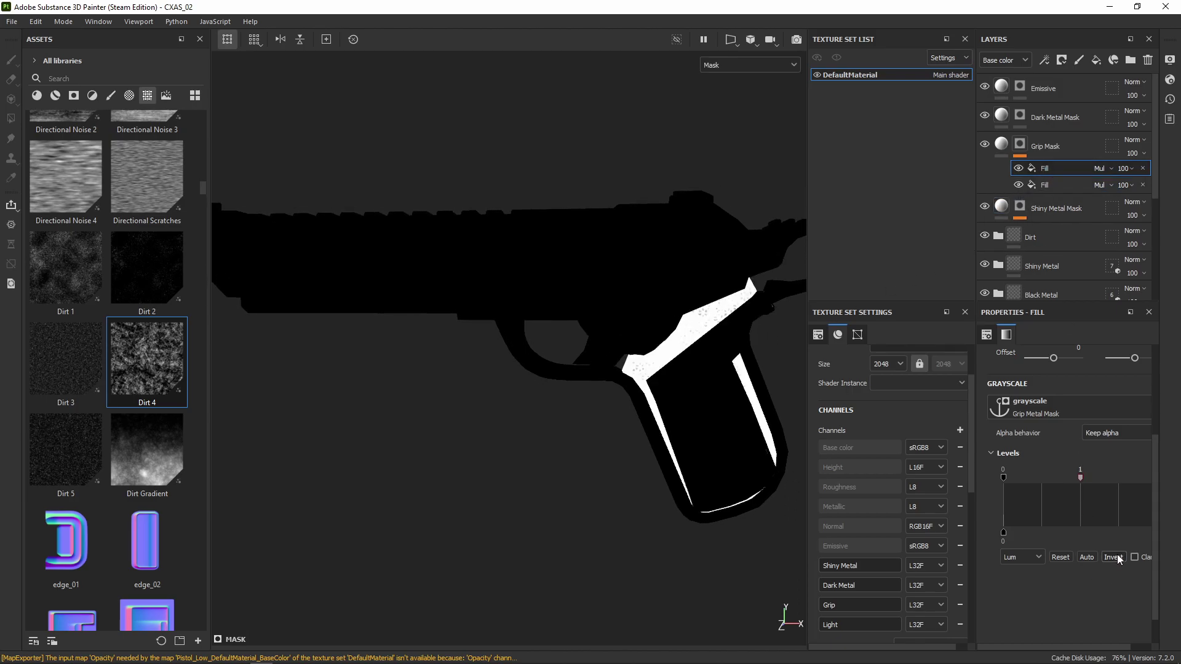
mouse_move(702, 424)
alt+mouse_down()
mouse_move(725, 422)
mouse_move(712, 453)
mouse_move(658, 417)
mouse_move(741, 409)
mouse_move(693, 419)
alt+mouse_up()
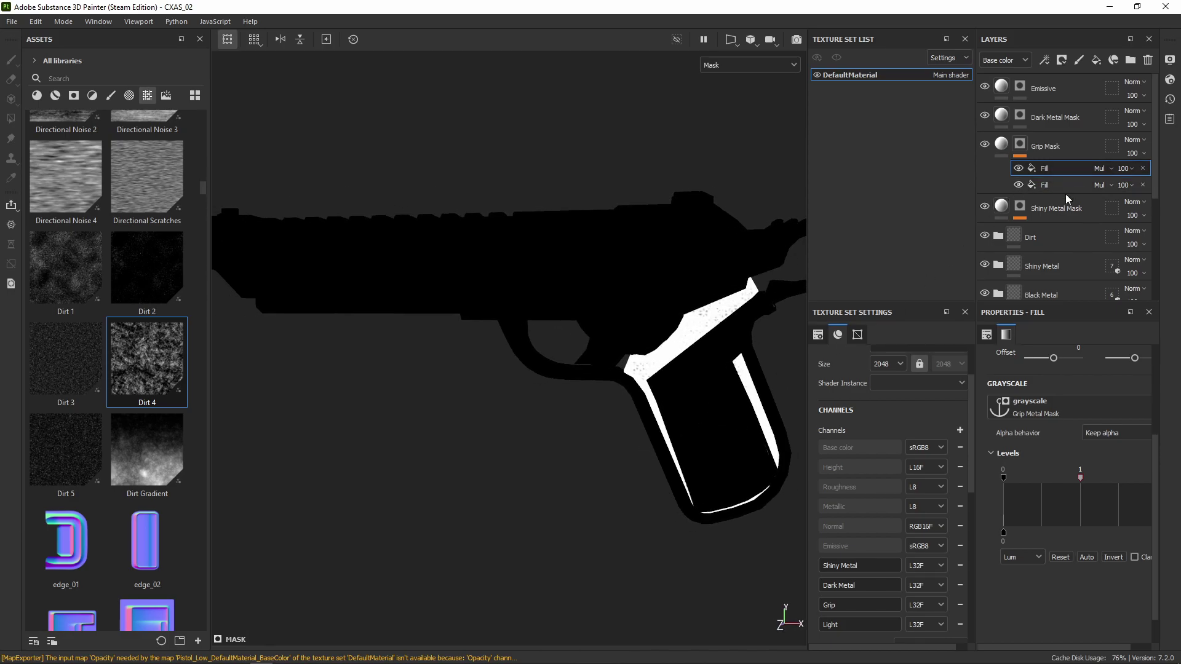
click(1105, 171)
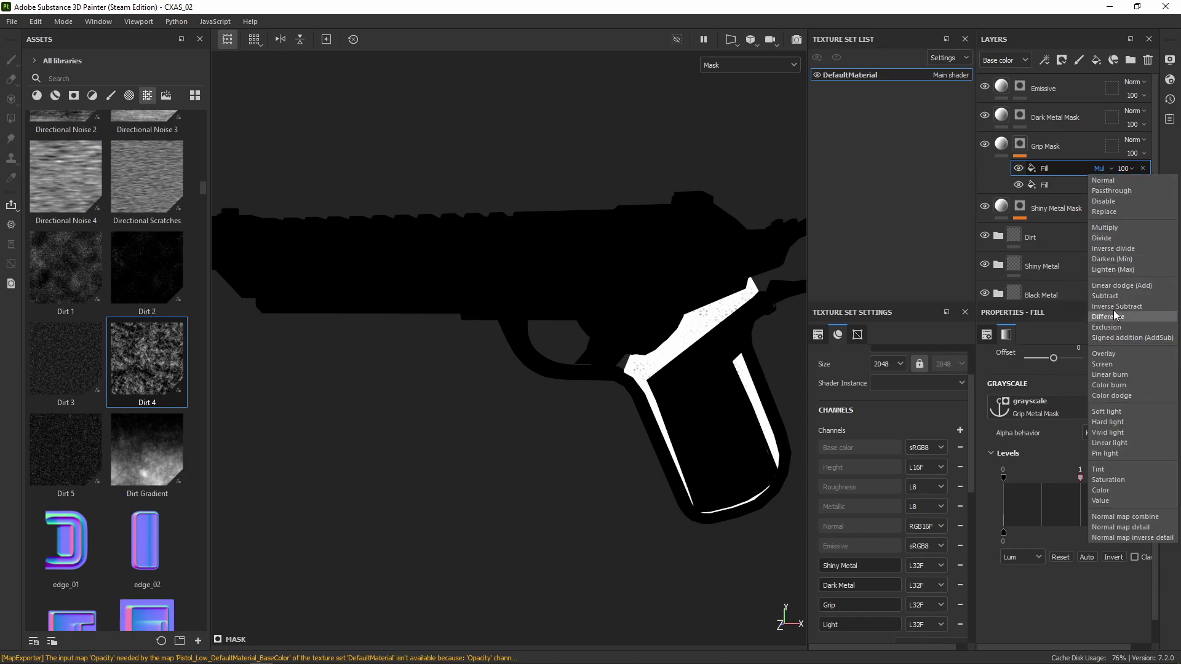
click(1113, 289)
alt+drag(640, 376, 604, 330)
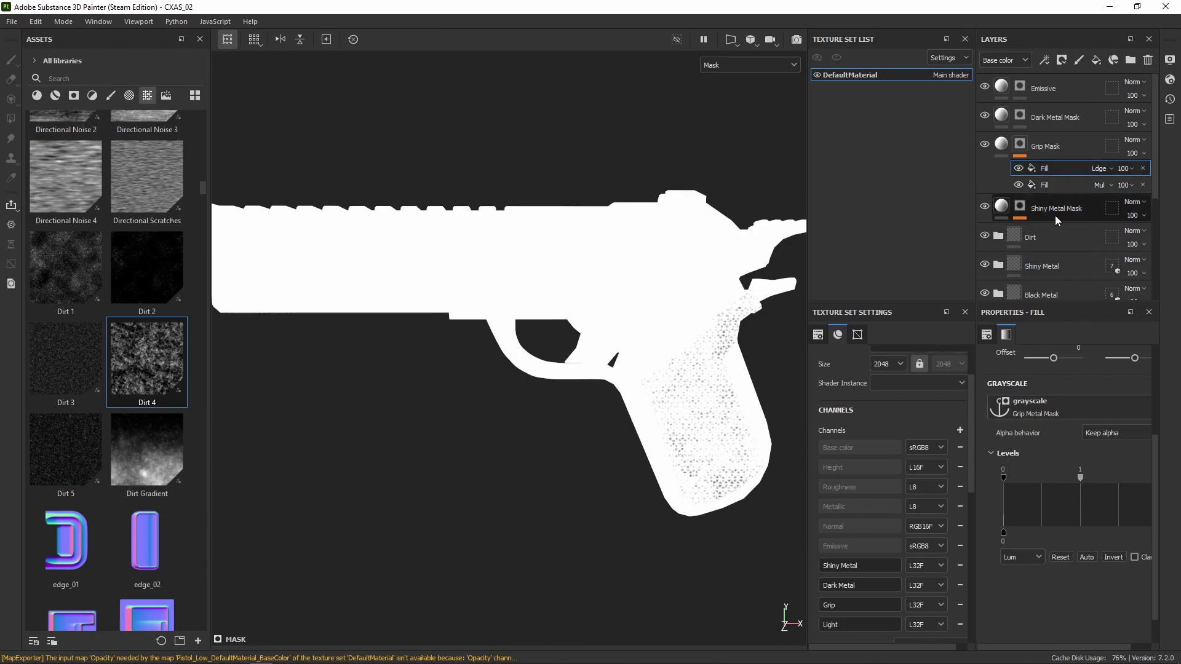
Step: Replace the upper fill in the Grip Mask layer's mask with a new fill sourced from the Grip Metal Mask anchor point
key(Delete)
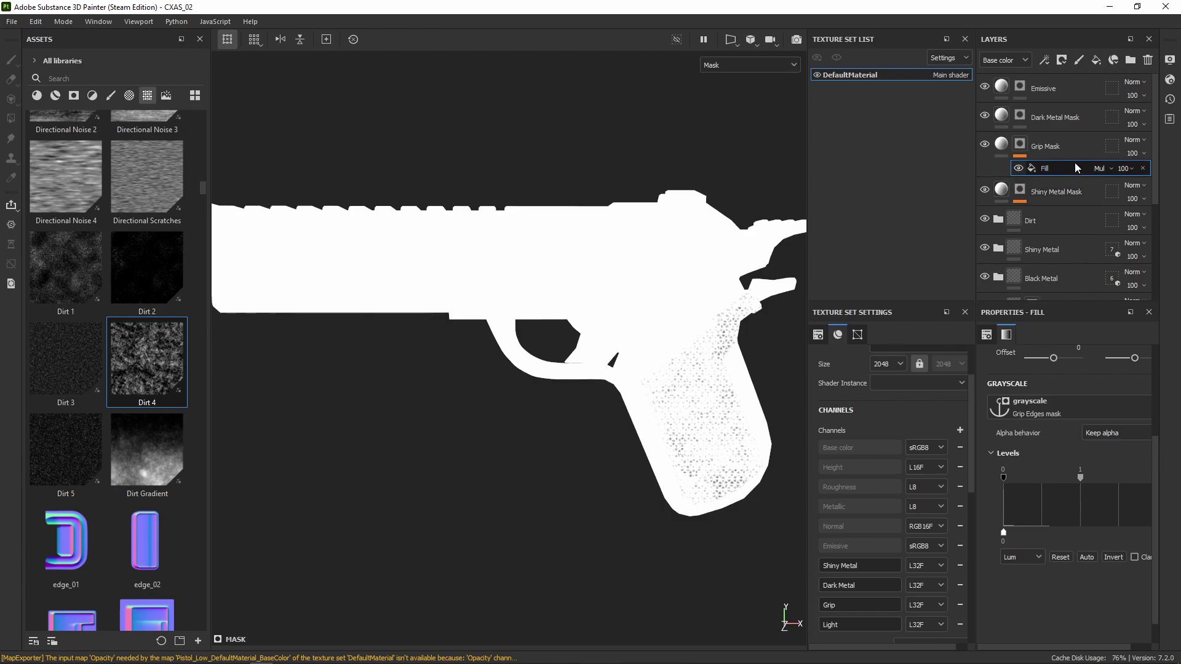
click(1020, 148)
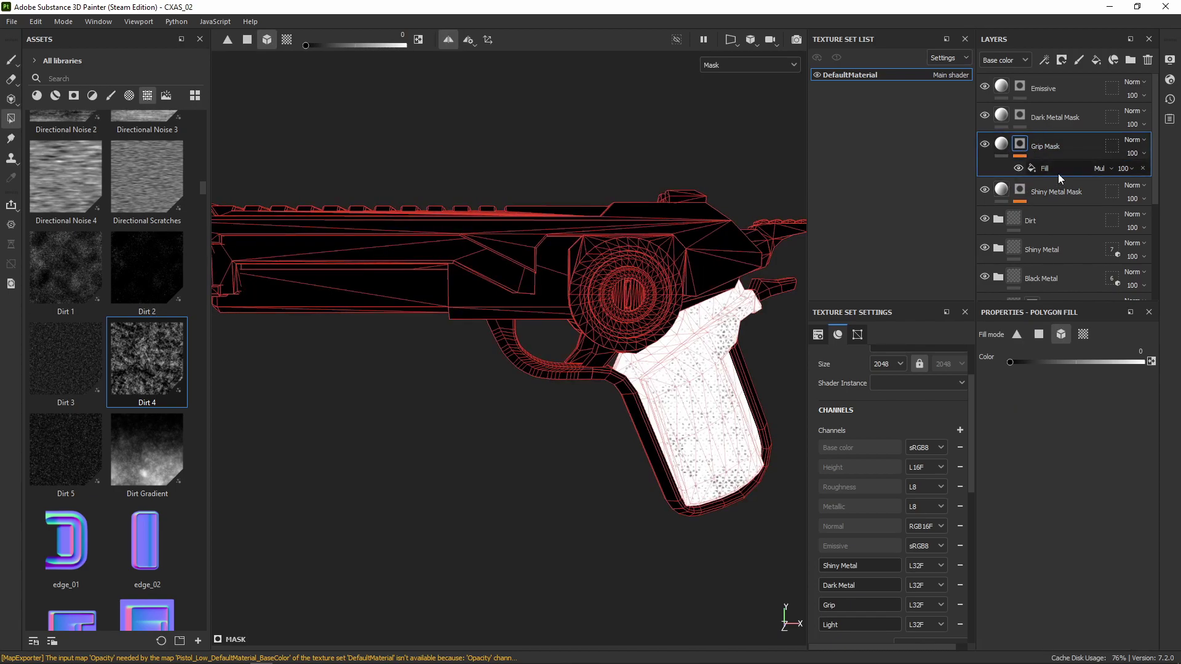
click(1046, 59)
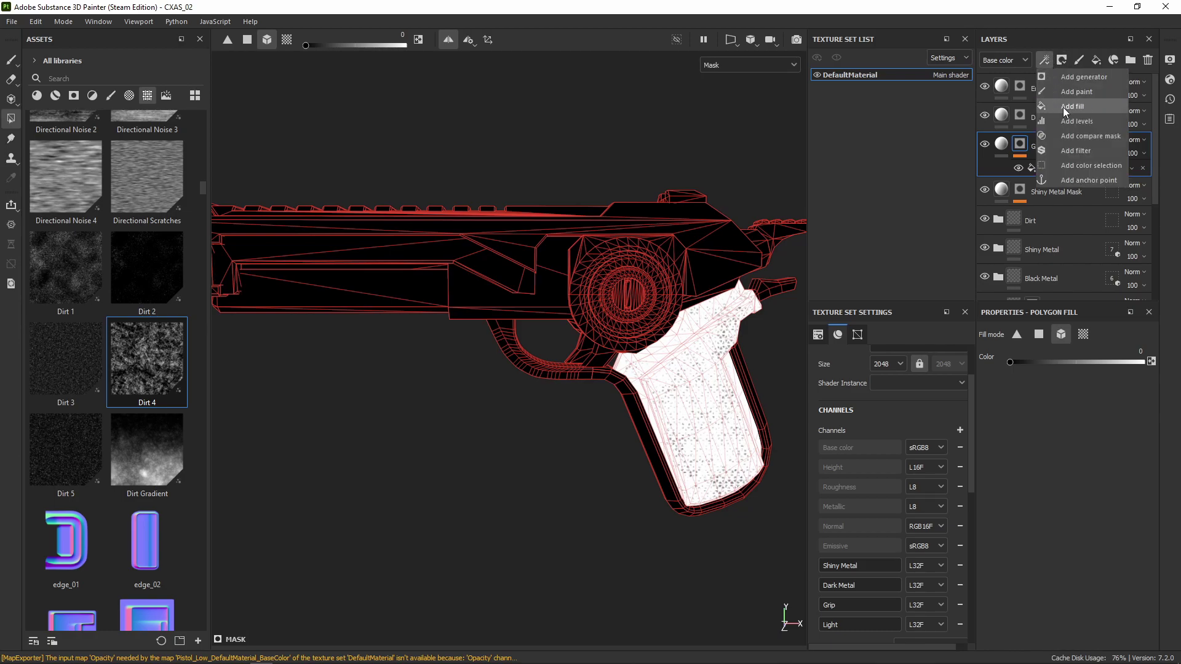
click(1071, 105)
click(1057, 408)
click(1073, 419)
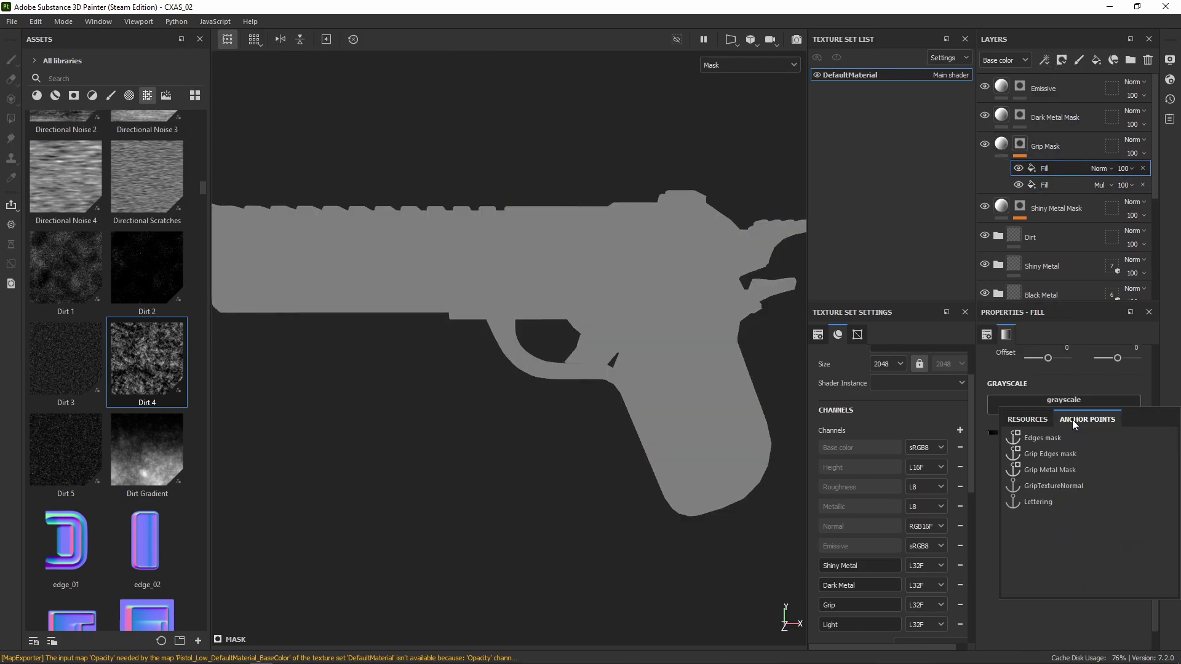
click(1038, 470)
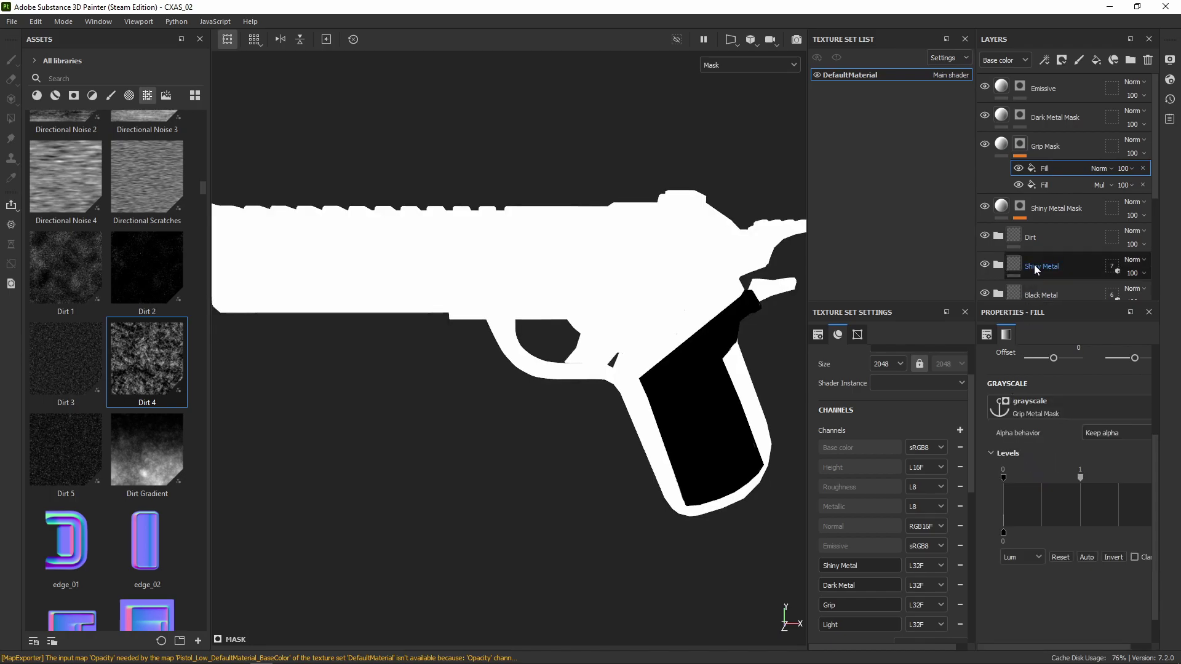
Step: Set the new Grip Metal Mask fill's blend mode to Linear dodge (Add) and check the mask on the pistol
click(1105, 171)
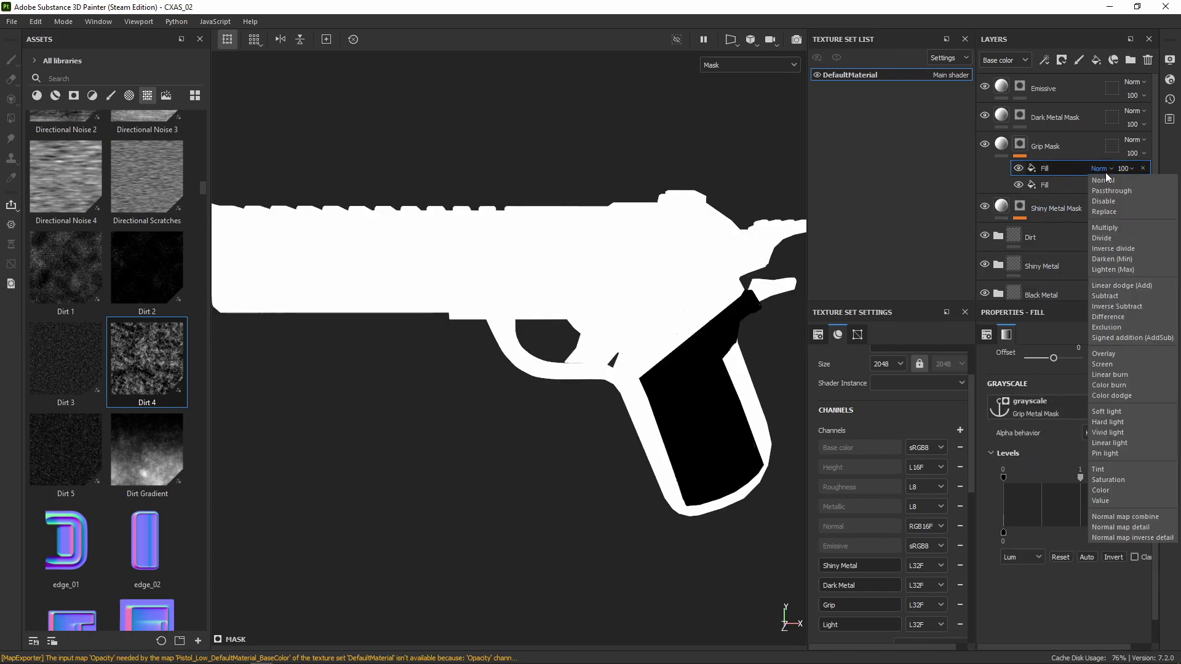
click(1131, 286)
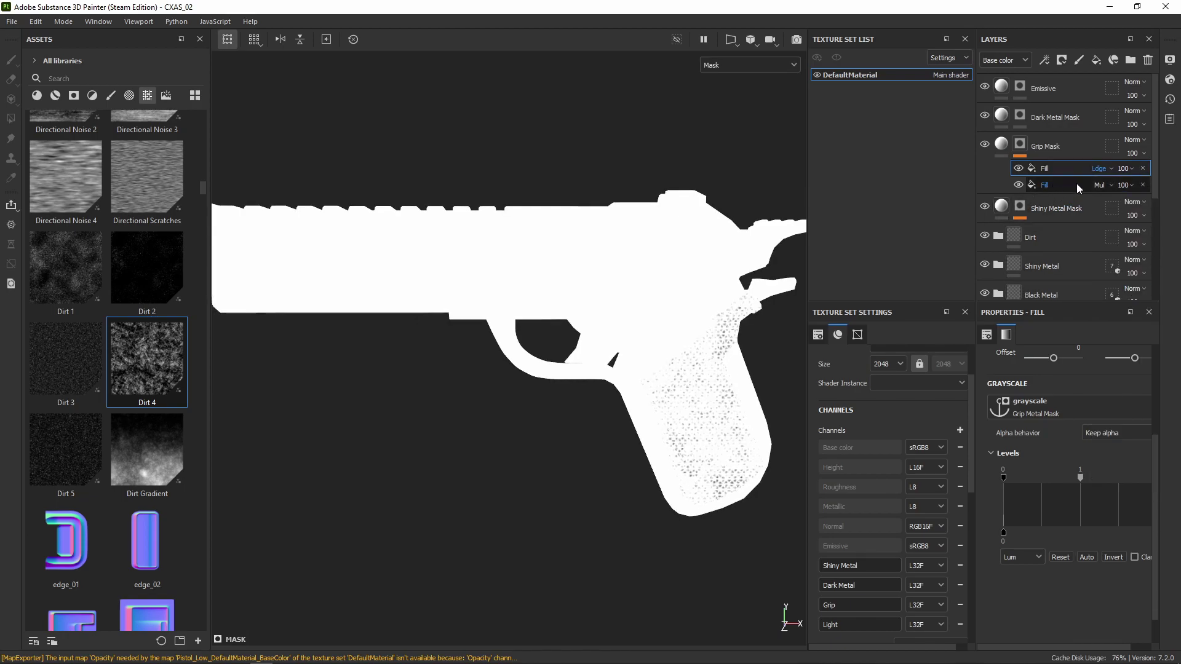
alt+drag(609, 364, 656, 353)
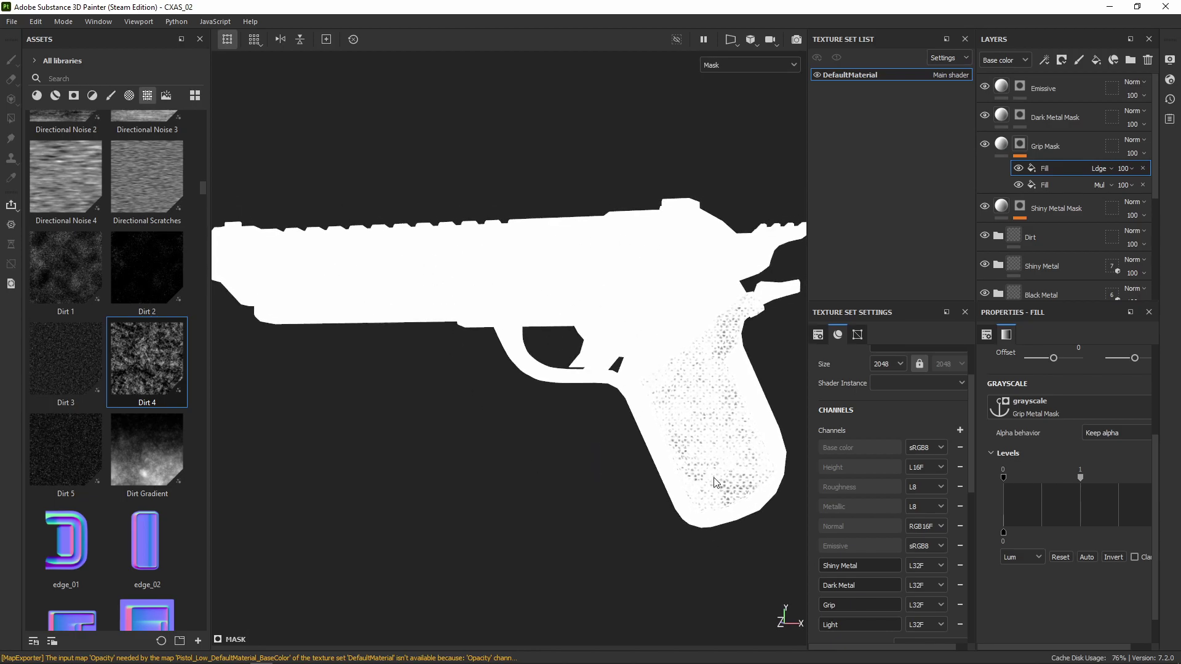
Step: View the Grip Metal folder's mask on the whole pistol and compare it with the base color channel
scroll(1087, 231, down, 3)
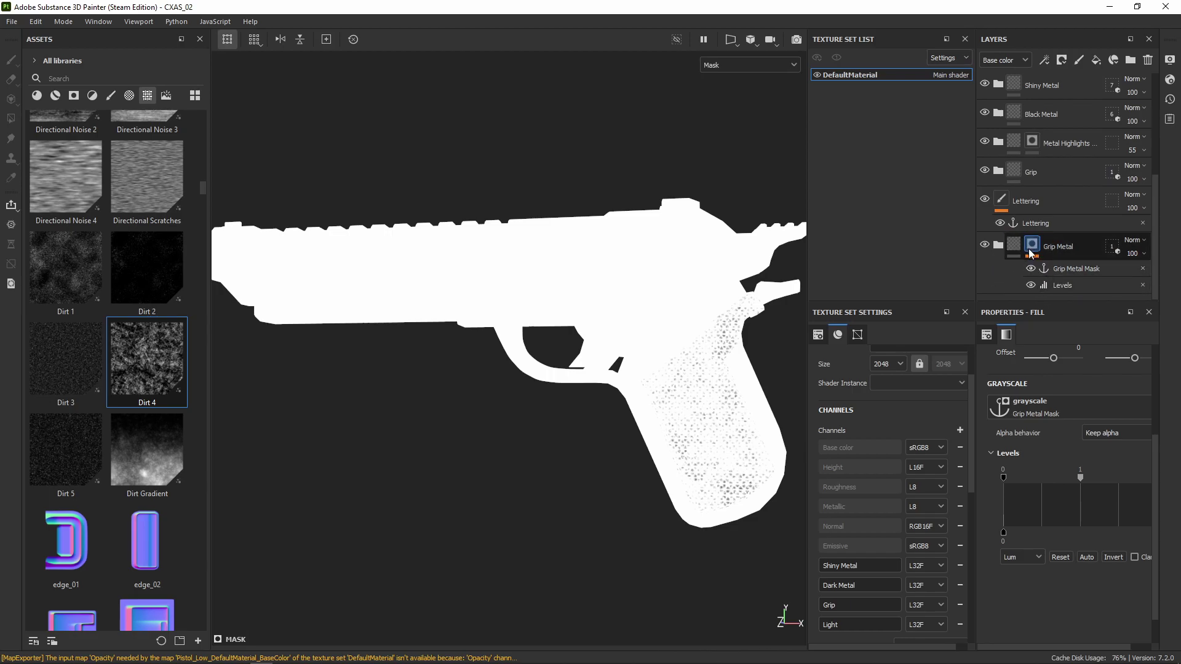
click(1060, 253)
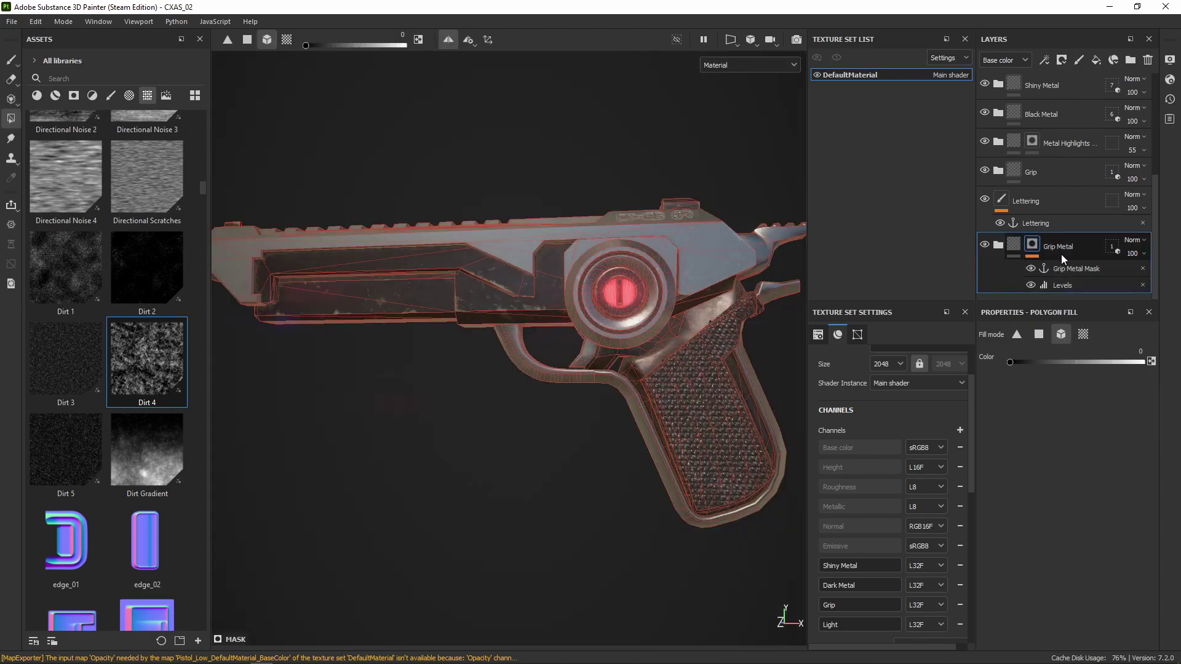
click(1031, 246)
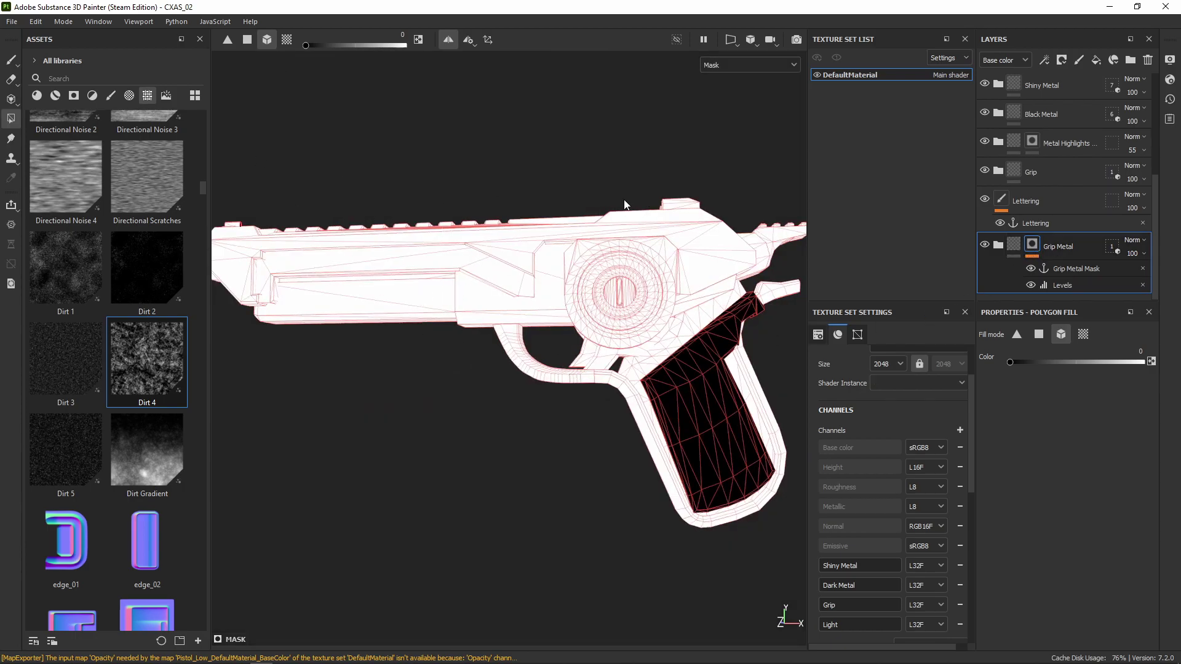
alt+middle_drag(358, 211, 378, 197)
alt+right_drag(378, 196, 342, 197)
alt+drag(341, 197, 596, 381)
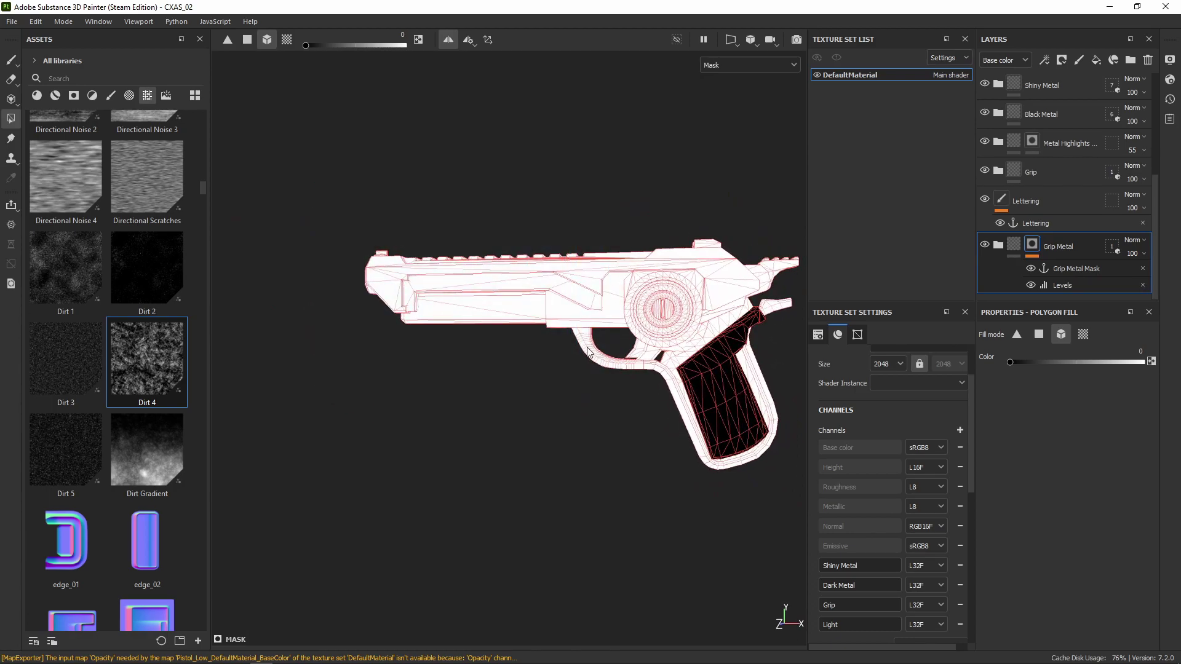
key(c)
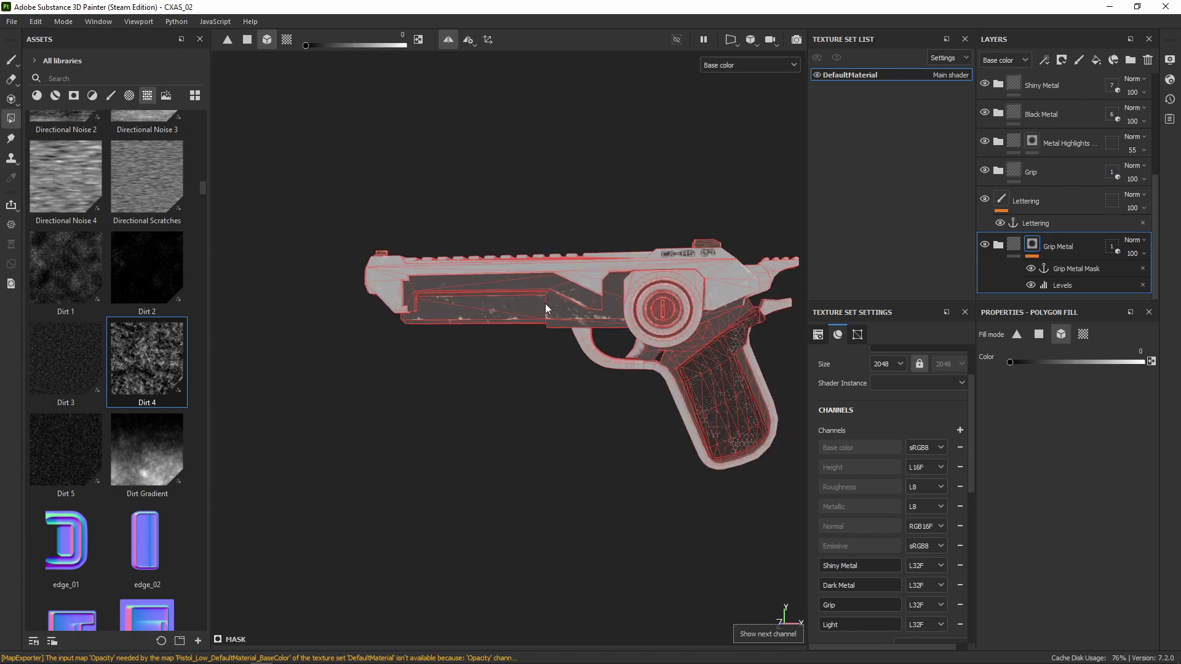
key(m)
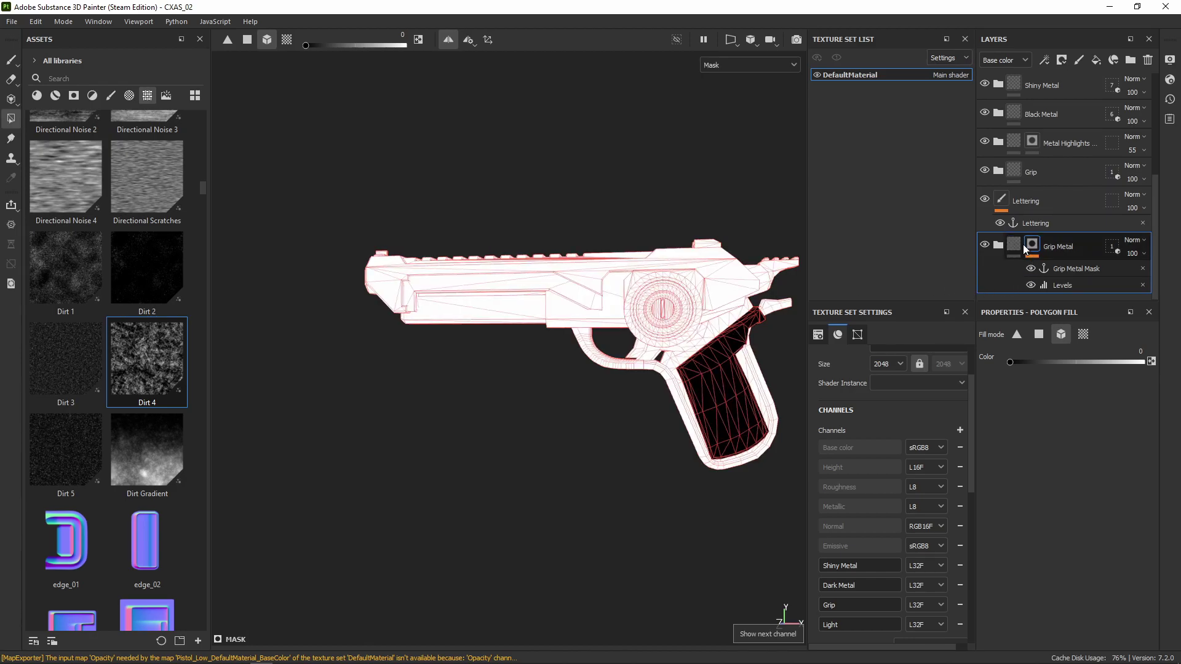
Step: Set the polygon fill color to 1 and exclude the pistol's upper body, sights and round disc from the Grip Metal folder's mask
key(x)
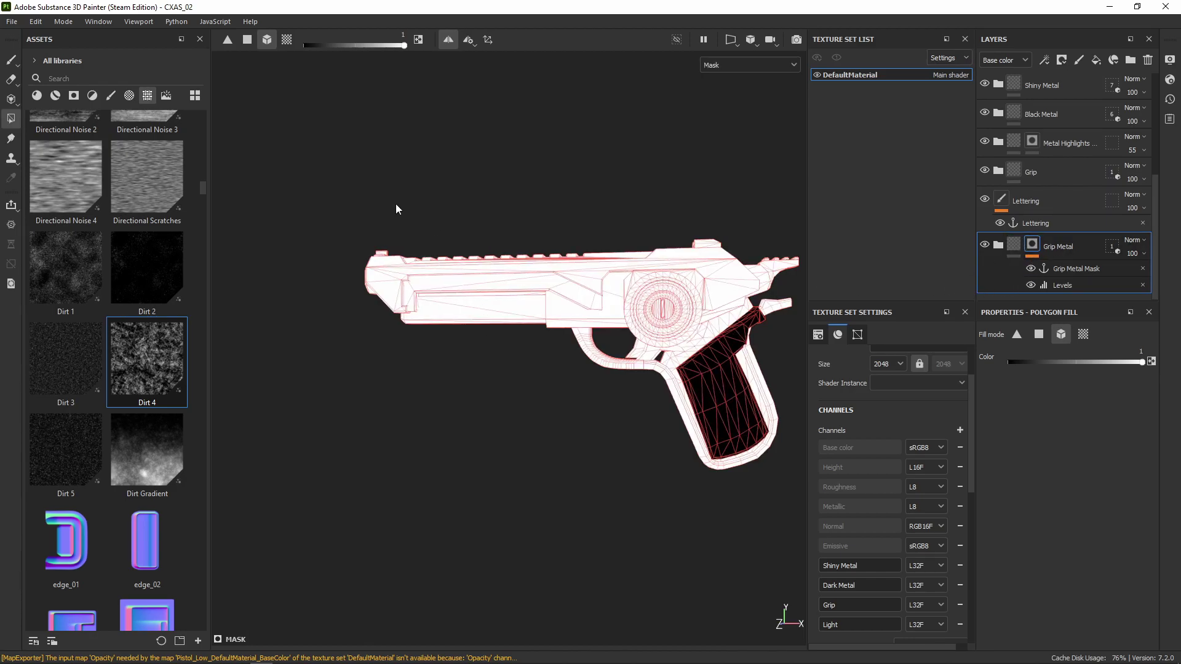
key(ctrl+z)
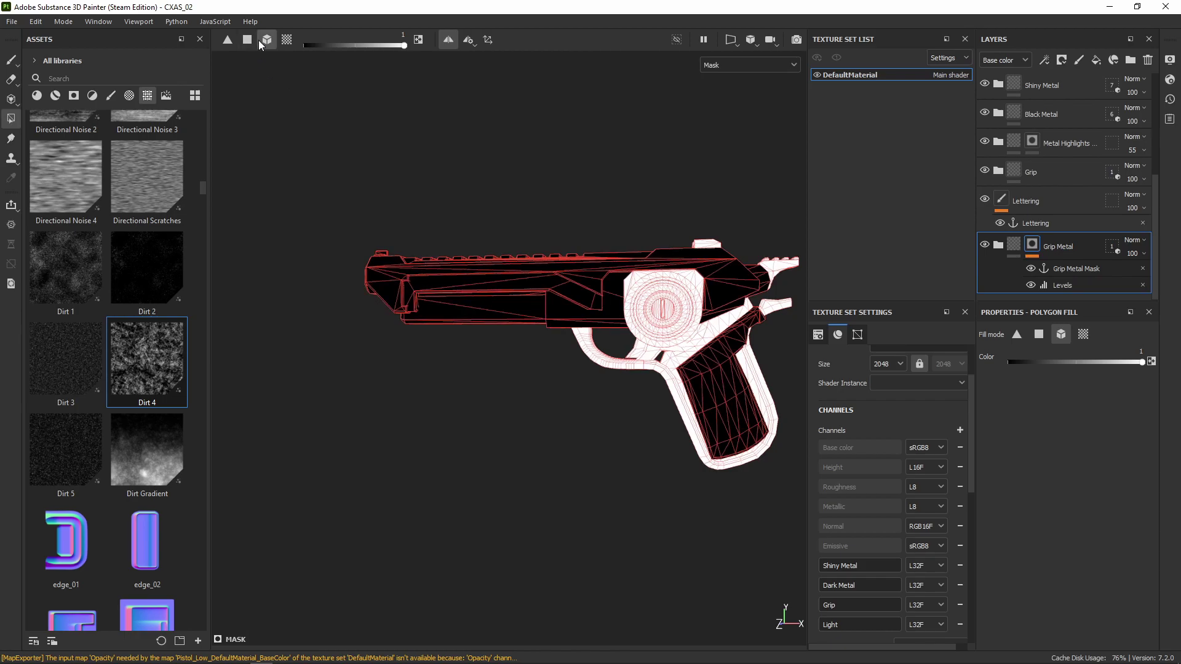
click(661, 286)
drag(576, 180, 747, 258)
click(663, 305)
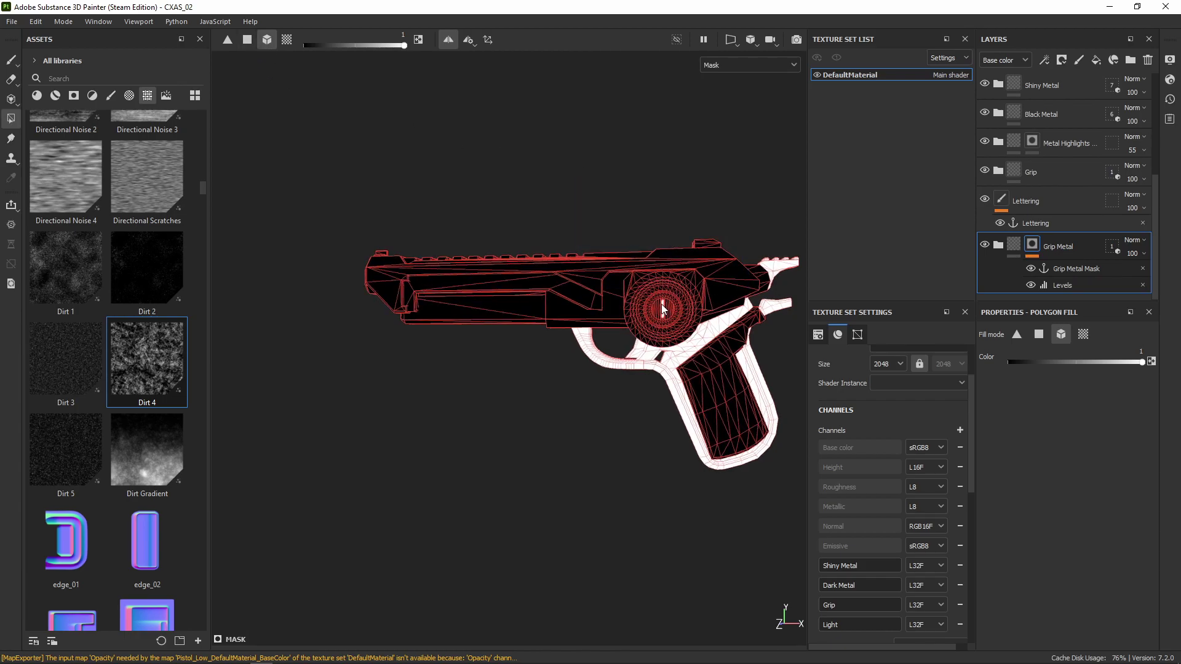
Step: Exclude the trigger guard, outer grip frame and rear hammer pieces from the Grip Metal folder's mask
click(605, 364)
click(707, 348)
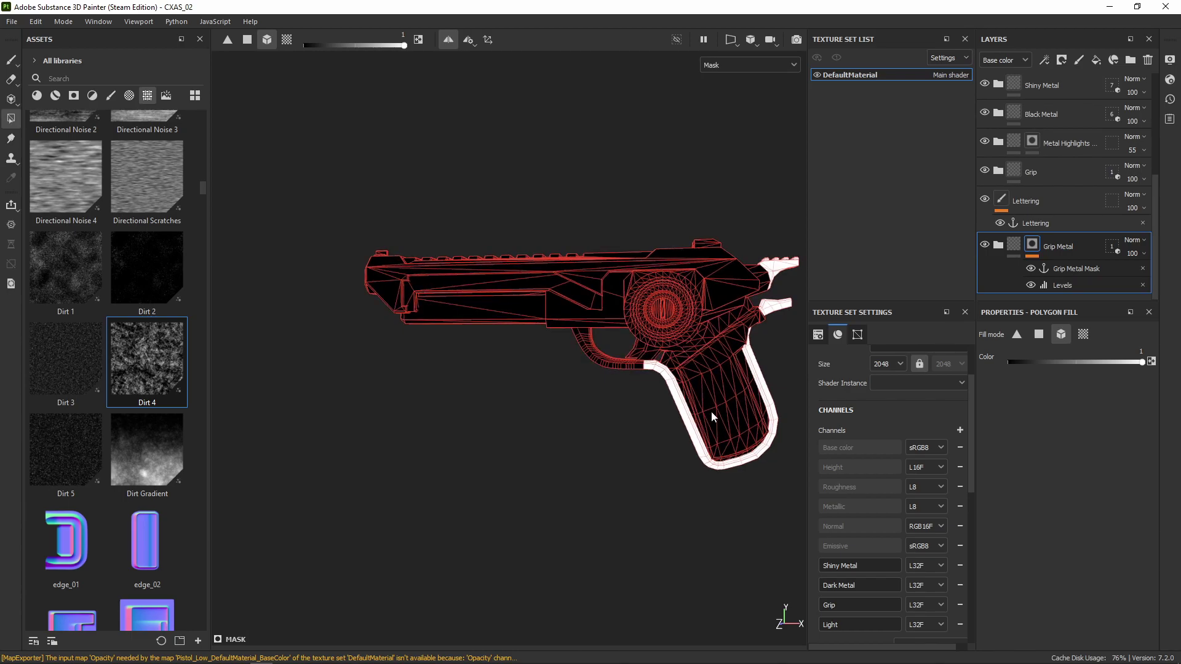
key(ctrl+z)
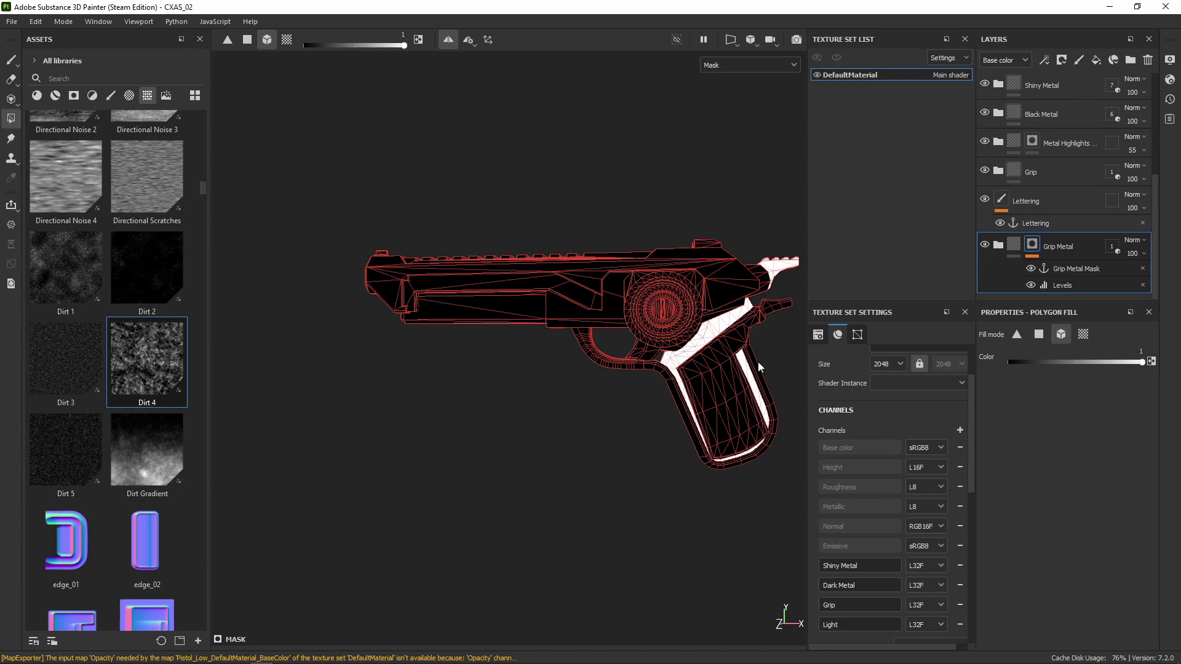
middle_drag(778, 309, 664, 345)
alt+drag(665, 344, 695, 344)
Step: View the Grip Mask layer's mask and examine it up close around the grip and its metal frame
scroll(1032, 224, up, 5)
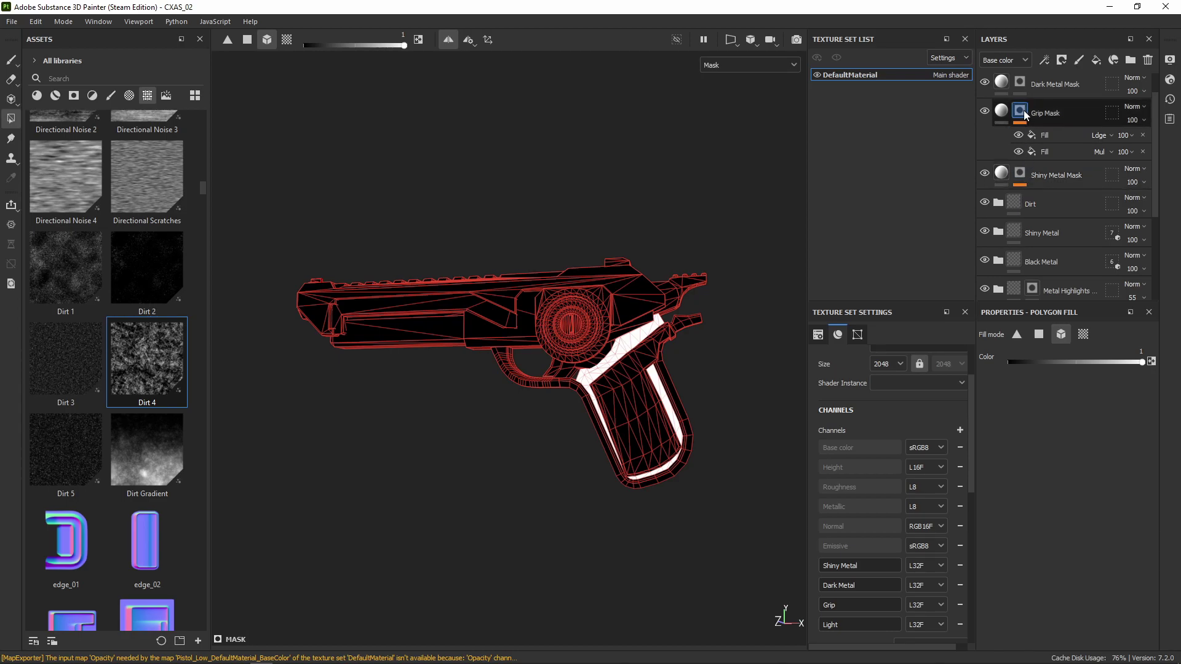
click(1022, 109)
scroll(598, 367, up, 5)
alt+drag(598, 367, 622, 414)
scroll(595, 393, down, 5)
scroll(639, 480, up, 6)
mouse_move(625, 373)
alt+mouse_down()
mouse_move(628, 338)
mouse_move(641, 377)
alt+mouse_up()
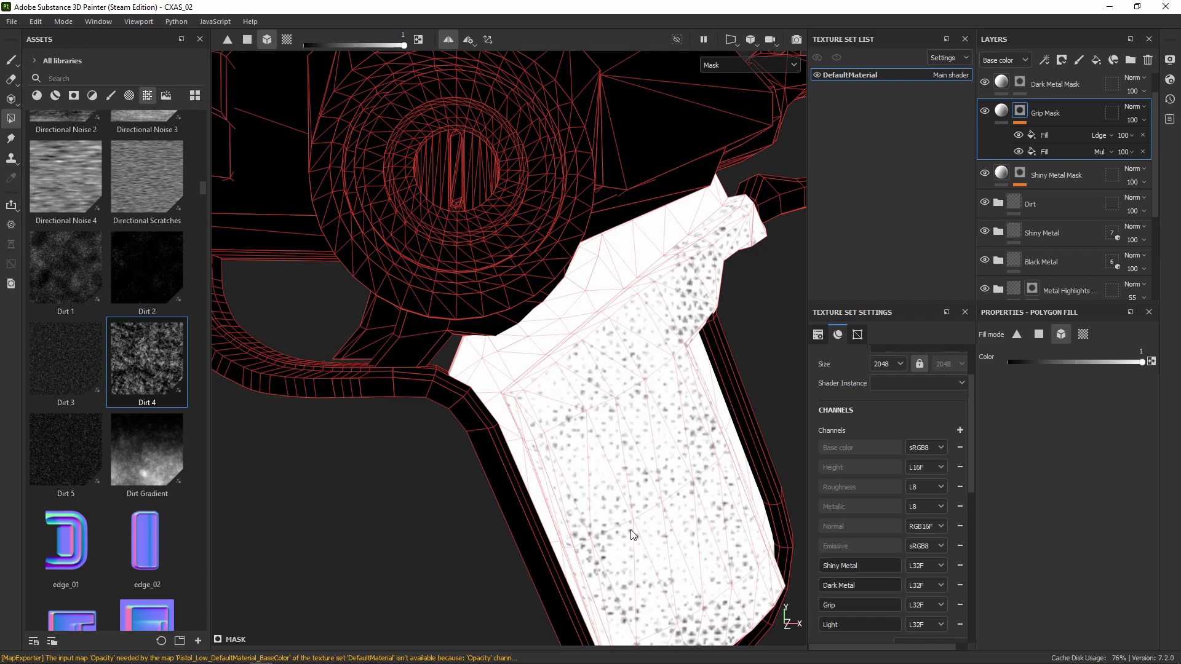
alt+drag(590, 292, 659, 241)
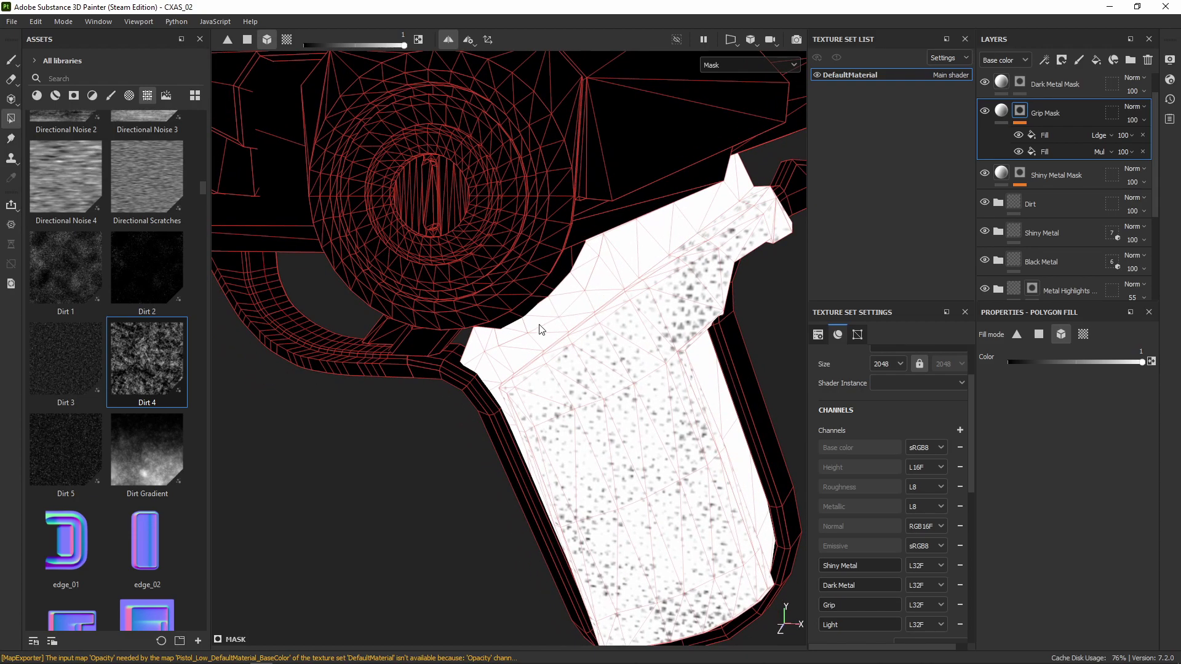
alt+drag(589, 276, 612, 257)
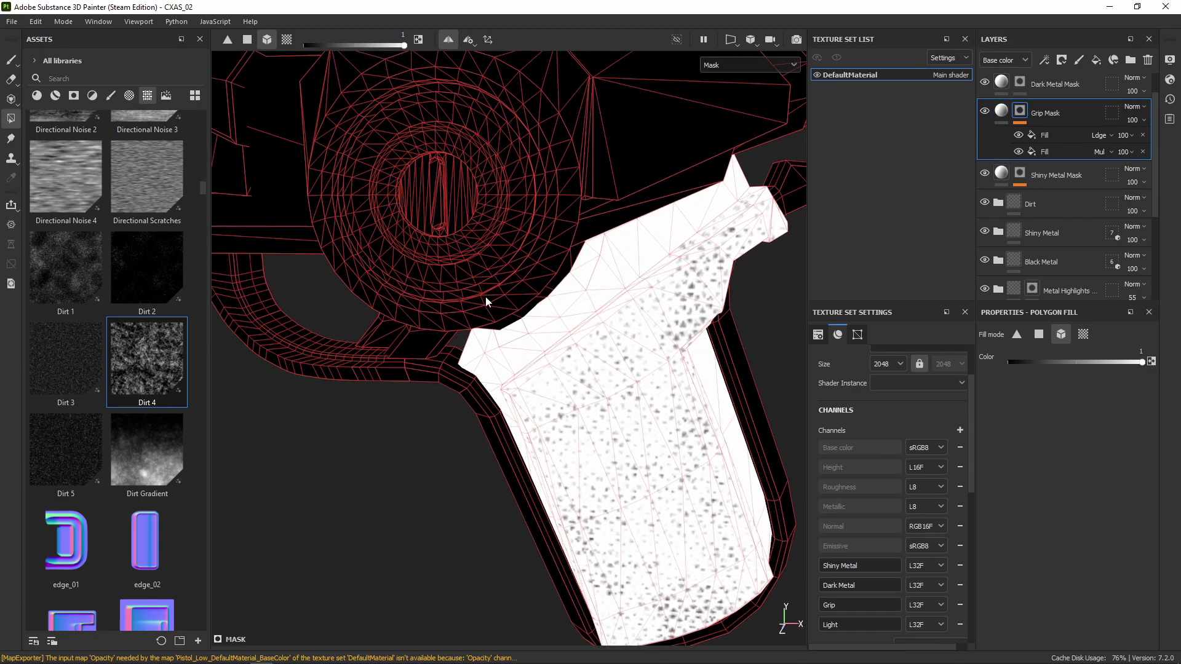
Step: Return to the Grip Mask layer's content and compare the grip area in the base color channel
click(1002, 111)
alt+drag(575, 338, 669, 220)
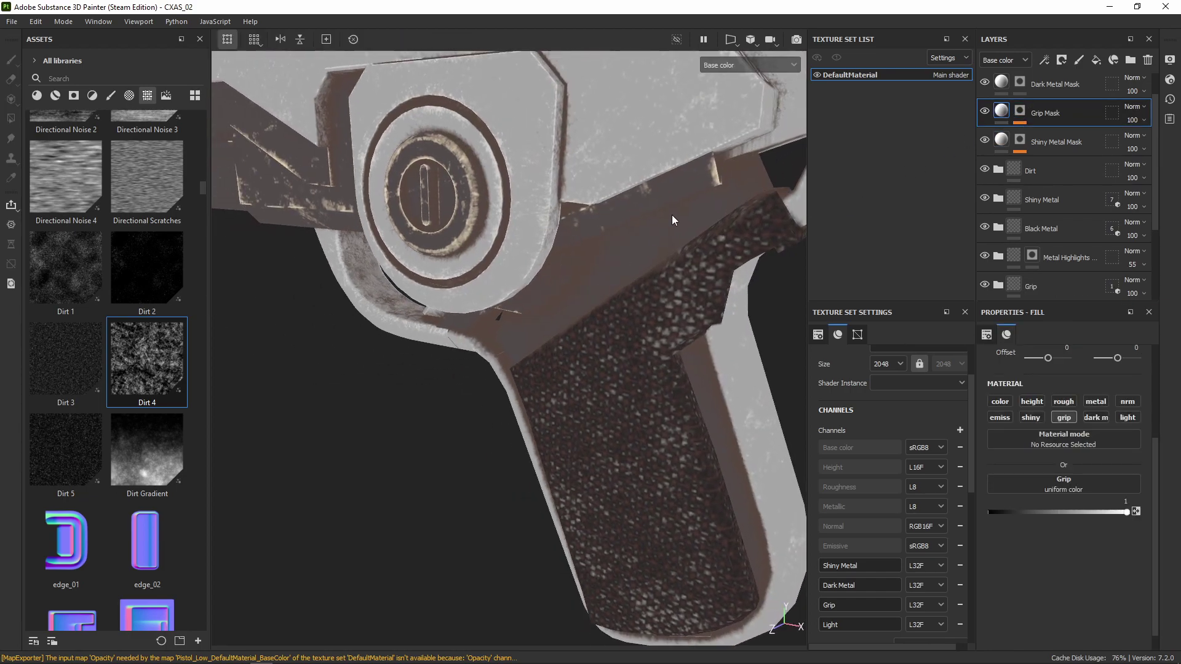
alt+drag(732, 448, 604, 360)
scroll(634, 364, down, 3)
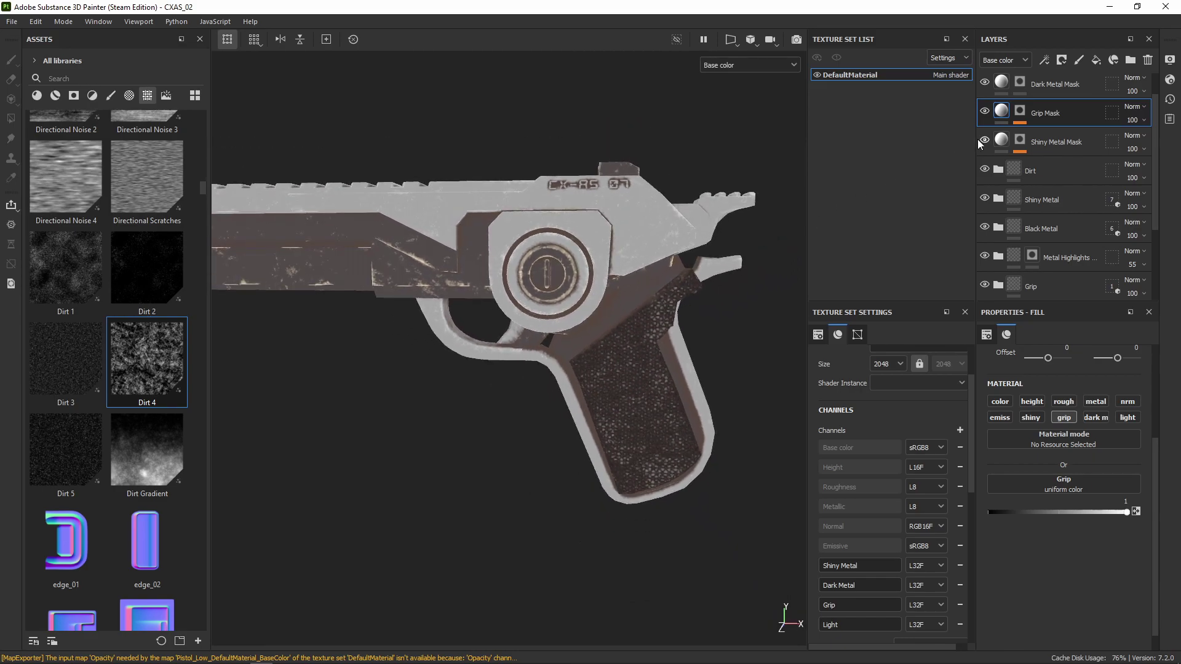
scroll(1015, 118, up, 1)
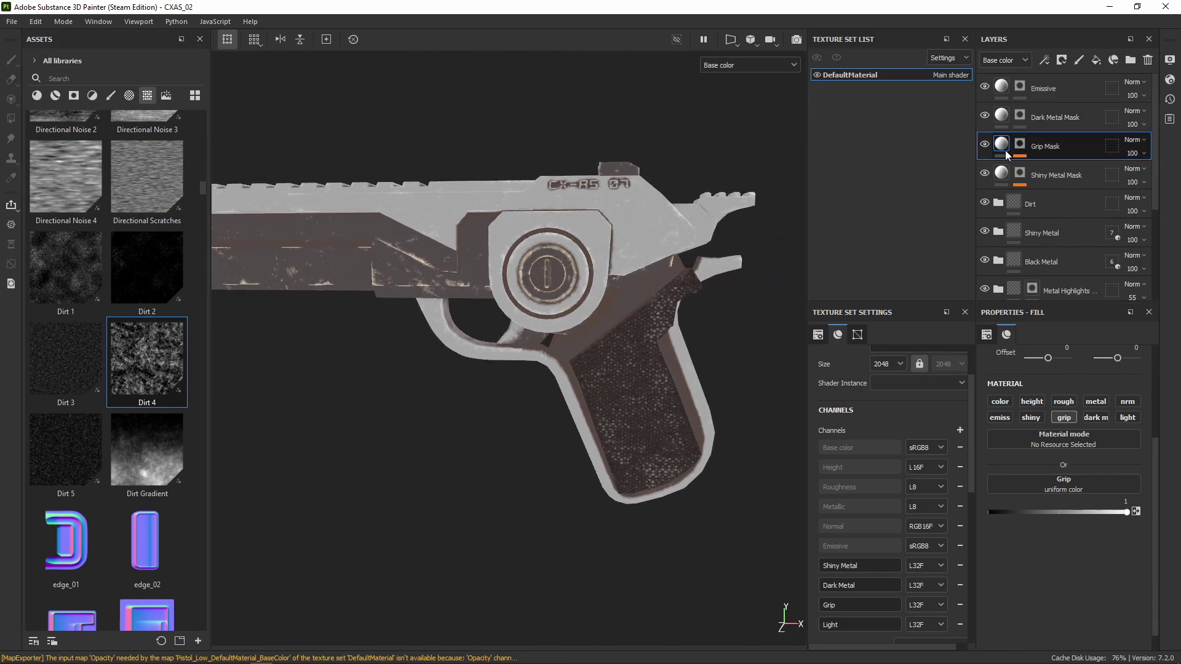
Step: Select the Dark Metal Mask layer's mask, expand the Black Metal folder and check the Gun Metal Dark copy layer by toggling its visibility
click(1020, 116)
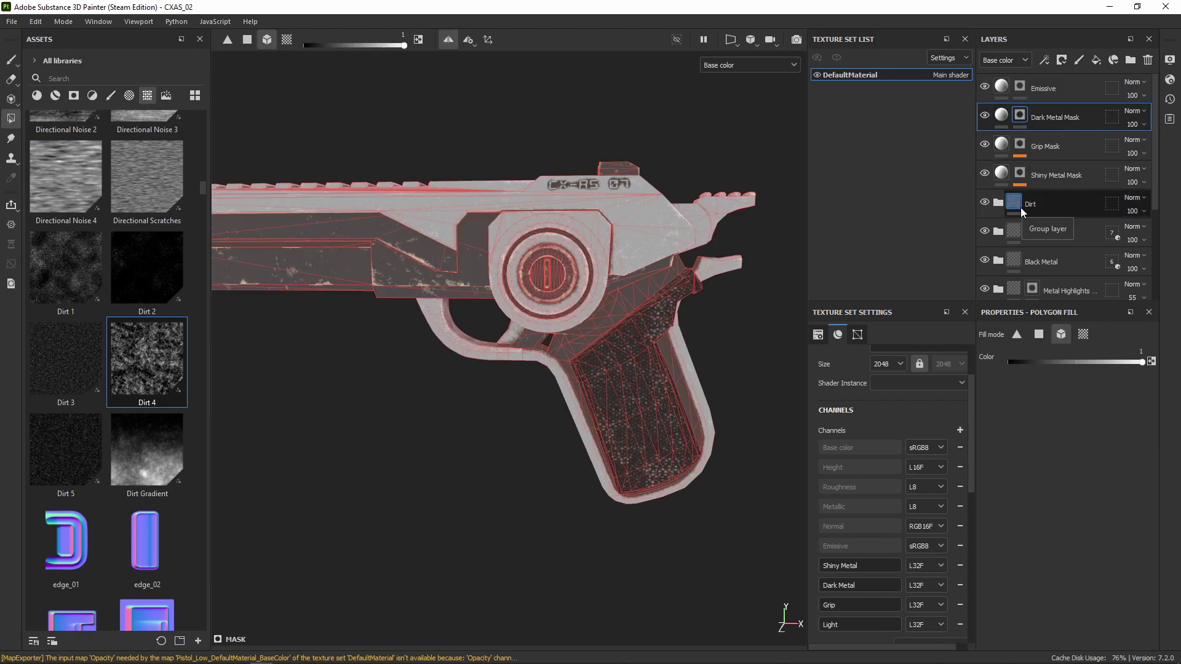
scroll(1009, 225, down, 1)
click(999, 225)
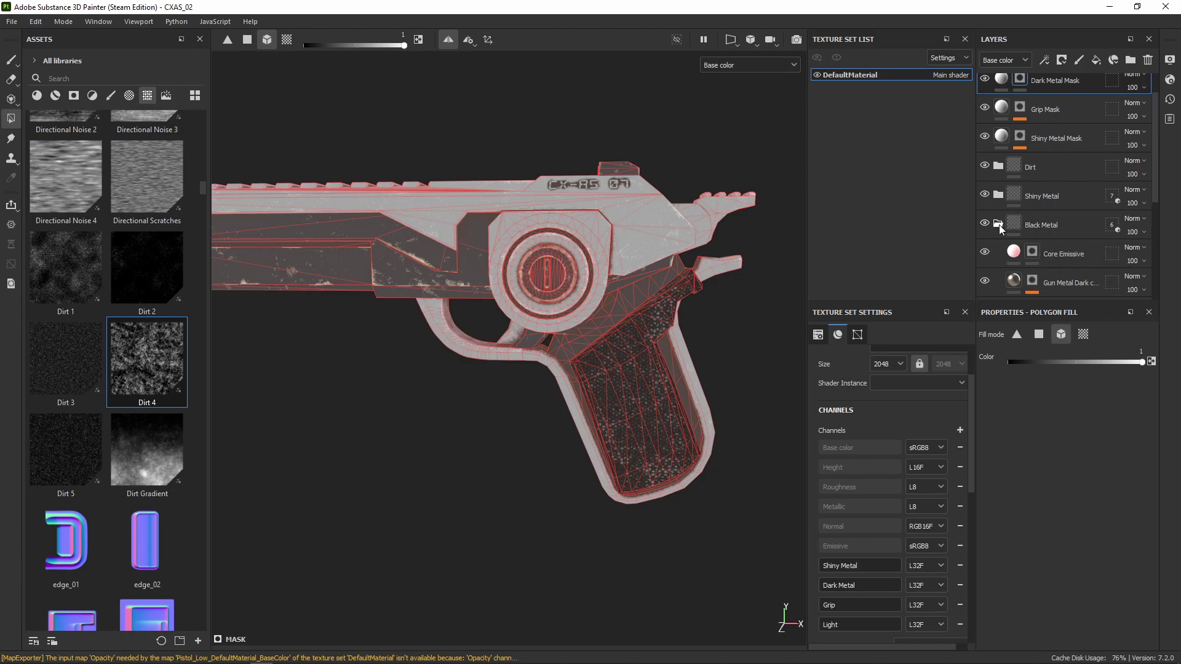
scroll(1039, 252, down, 1)
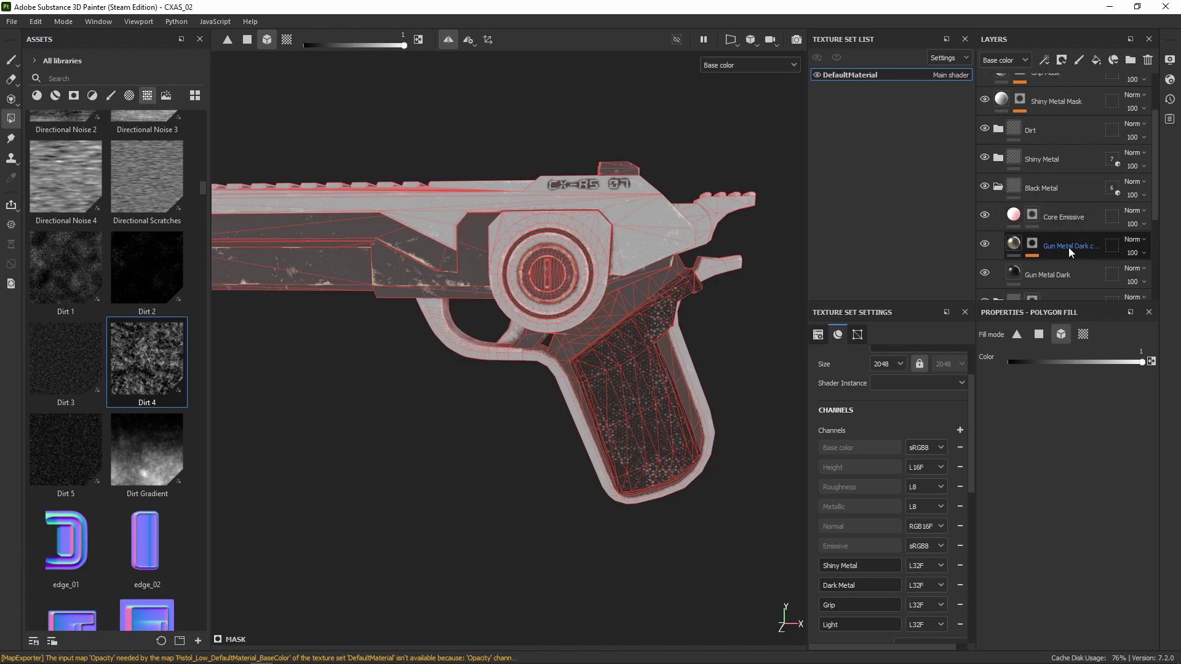
click(984, 244)
click(984, 244)
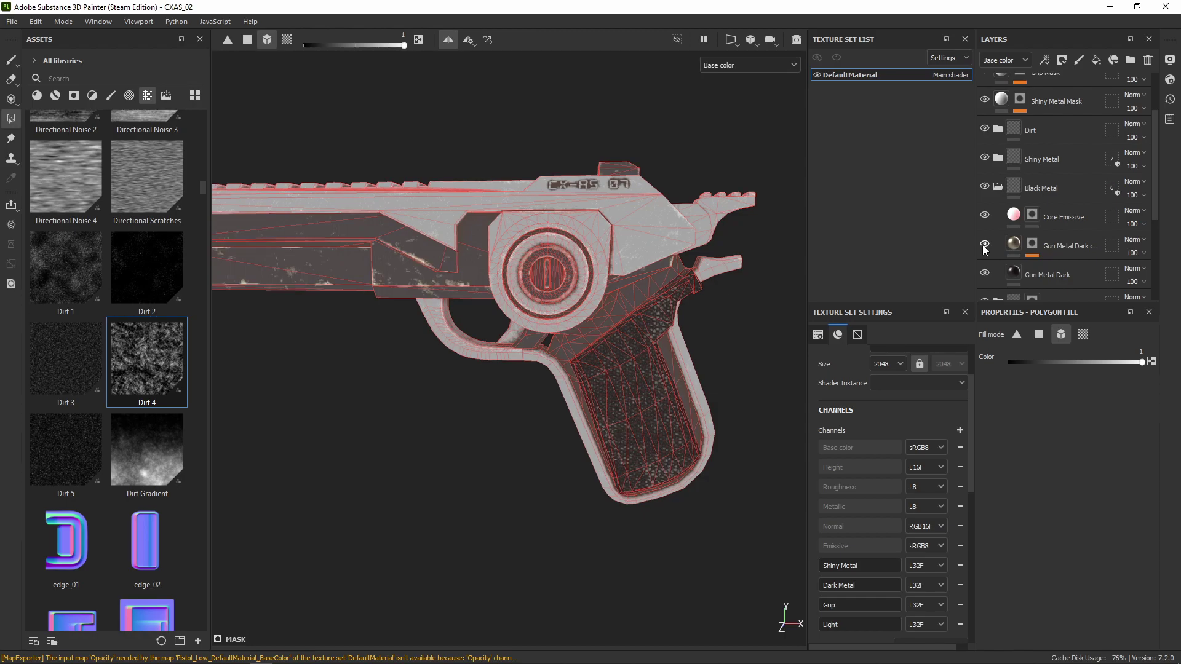
Step: Rename the Gun Metal Dark copy layer to Dark Metal Edges and add an anchor point to its content
click(1057, 249)
double_click(1057, 249)
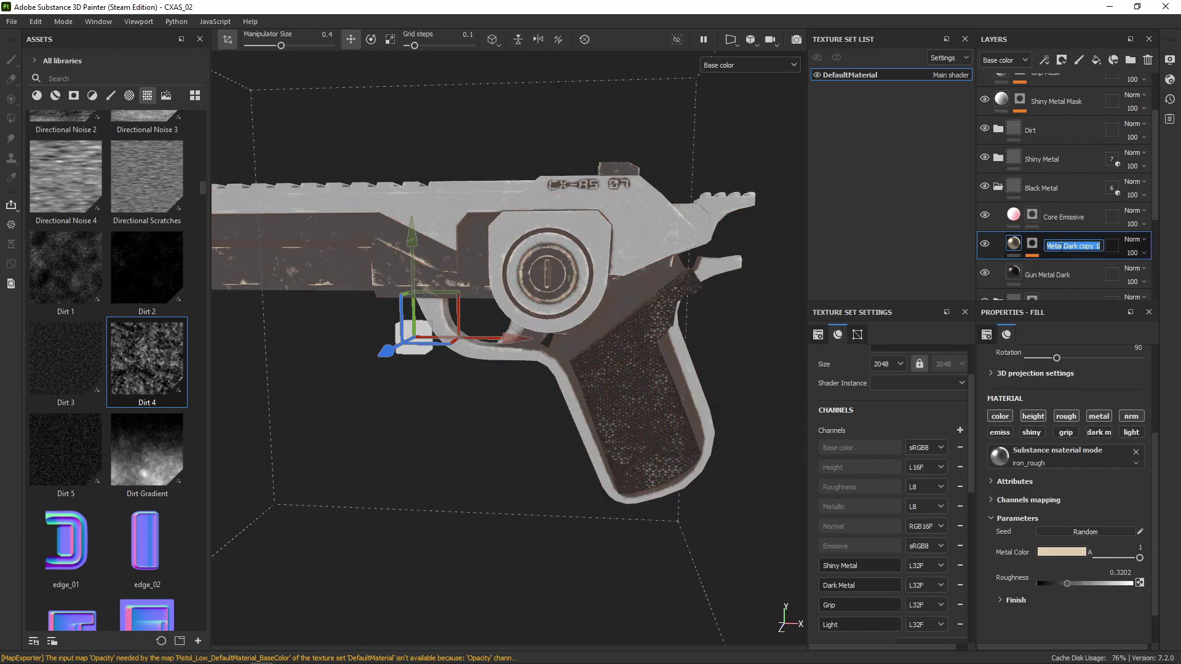
text(Dark Metal Edges)
right_click(1068, 251)
click(1040, 526)
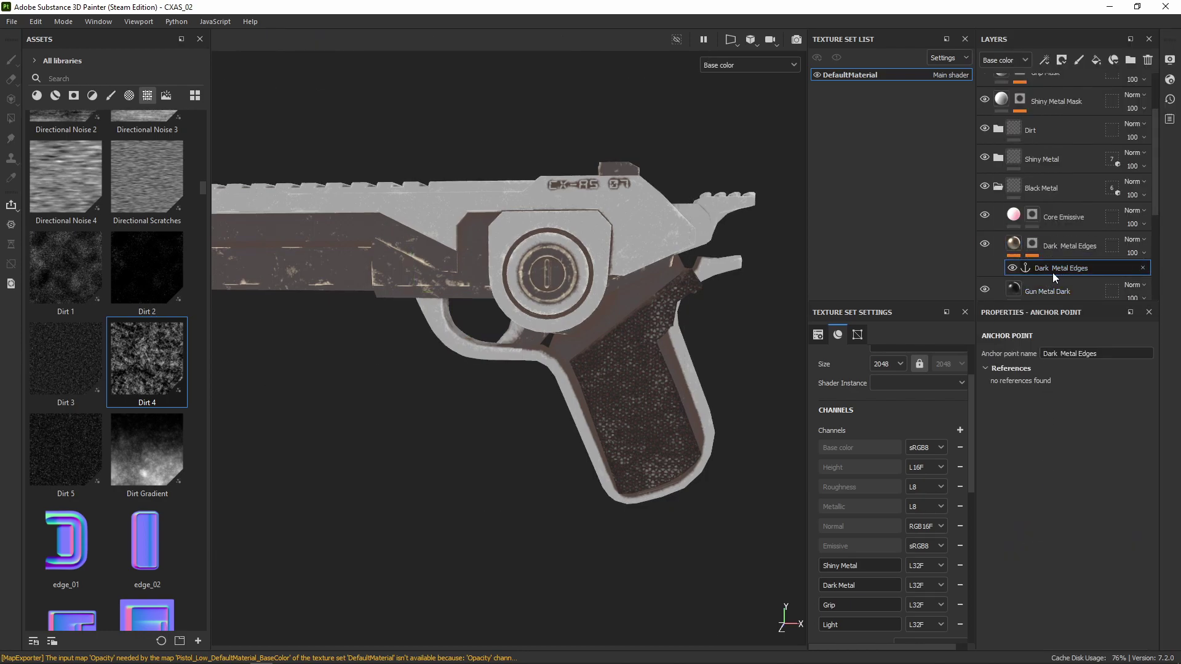
Step: Add a fill to the Dark Metal Mask layer's mask, sourced from the Dark Metal Edges anchor point
scroll(1051, 134, up, 1)
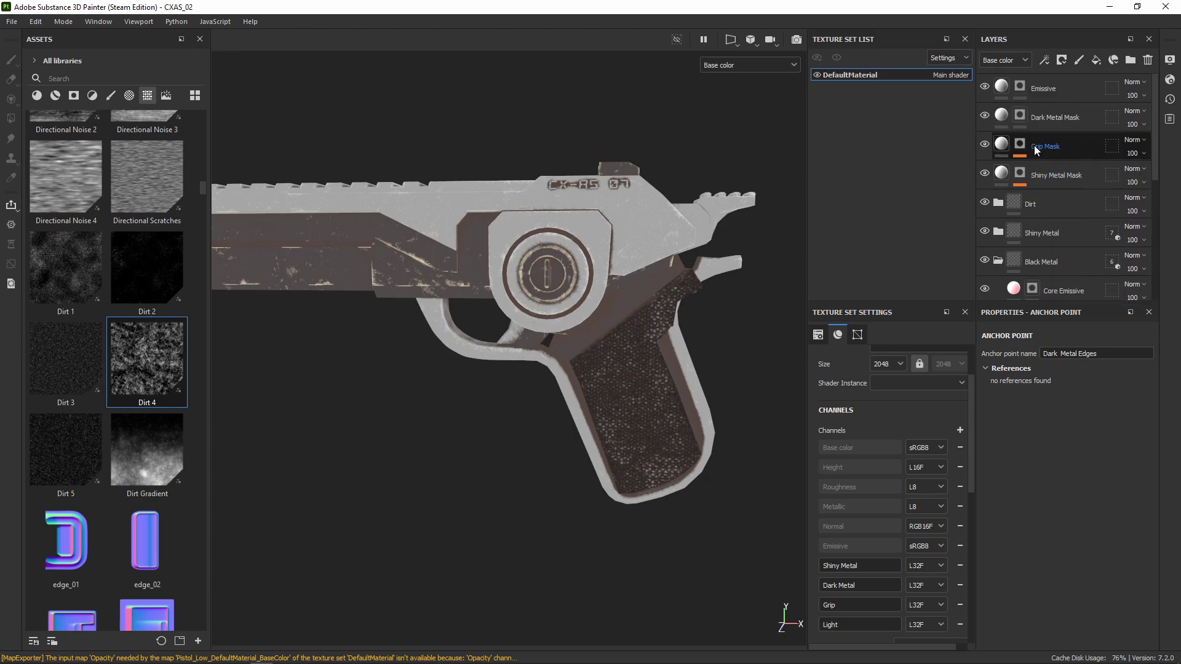
click(1021, 116)
click(1044, 60)
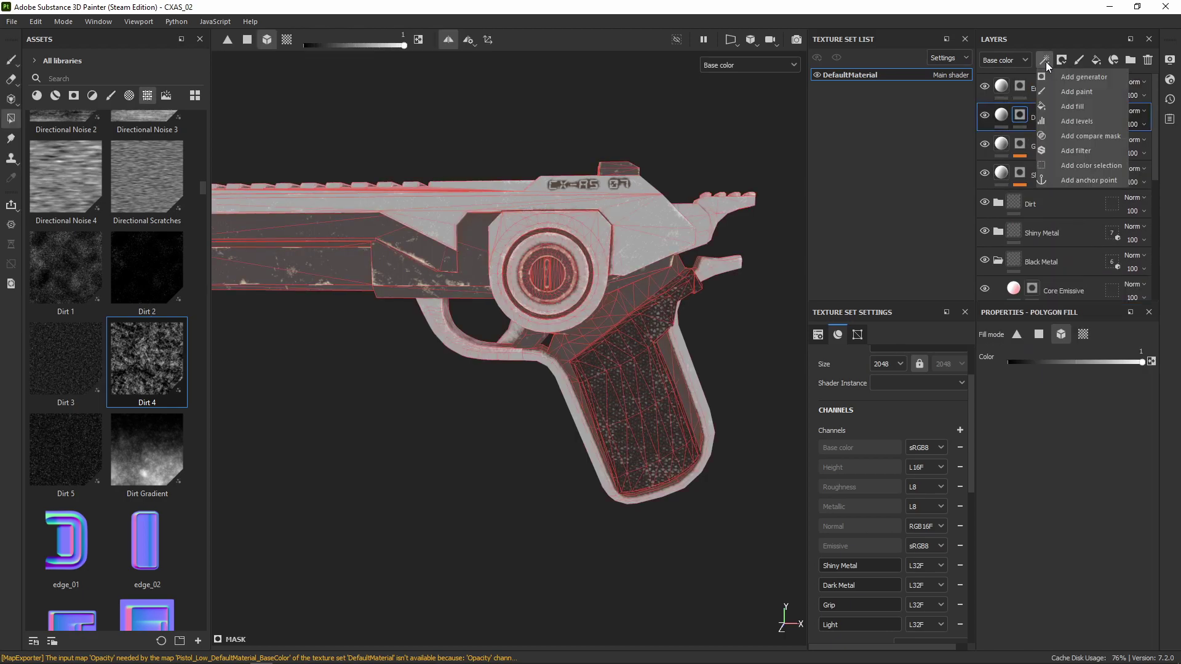
click(1077, 107)
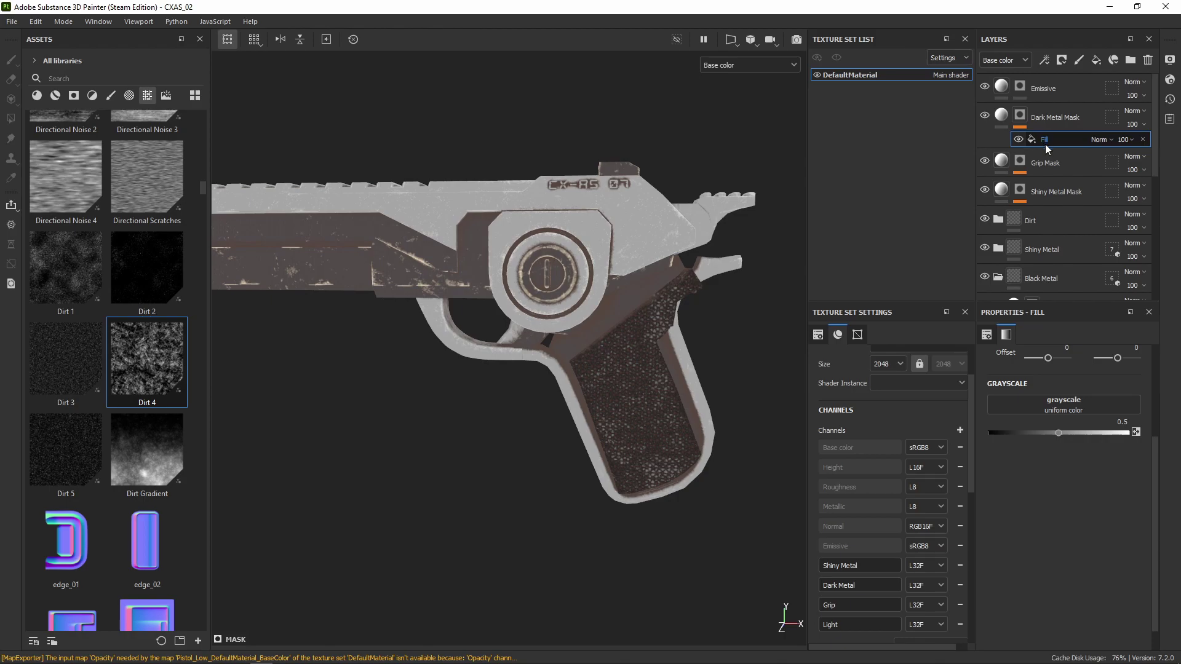
click(1091, 399)
click(1113, 411)
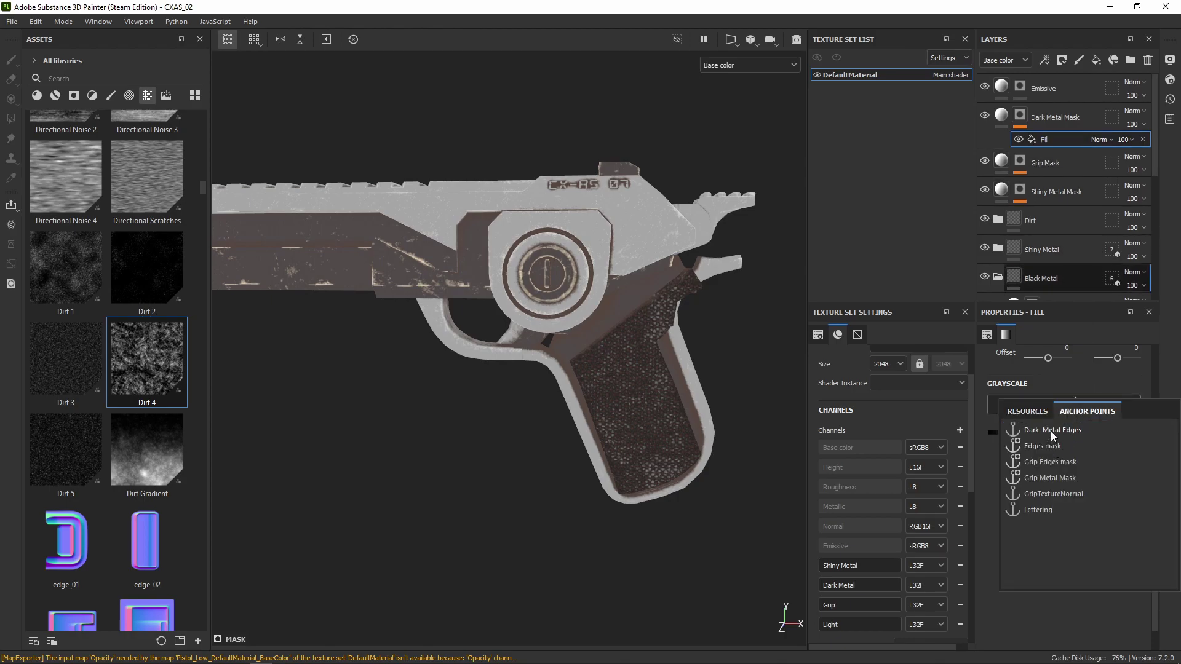
click(1051, 430)
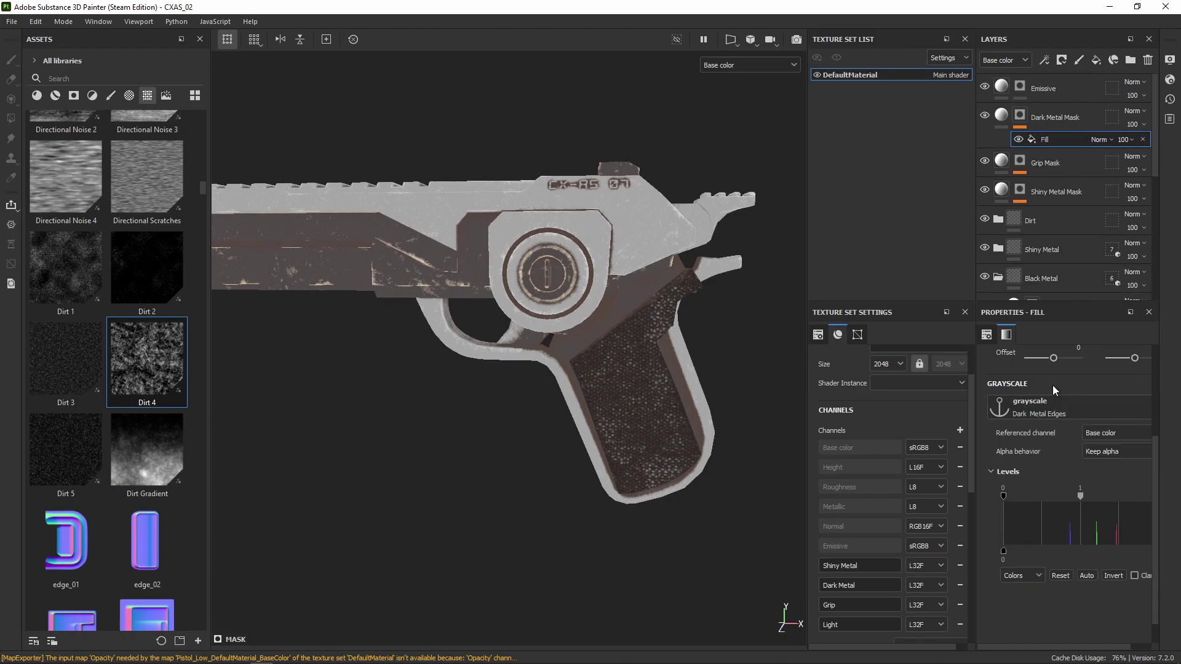
Step: Set the new fill's blend mode to Multiply and invert its levels while viewing the Dark Metal Mask layer's mask
click(1099, 140)
click(1112, 199)
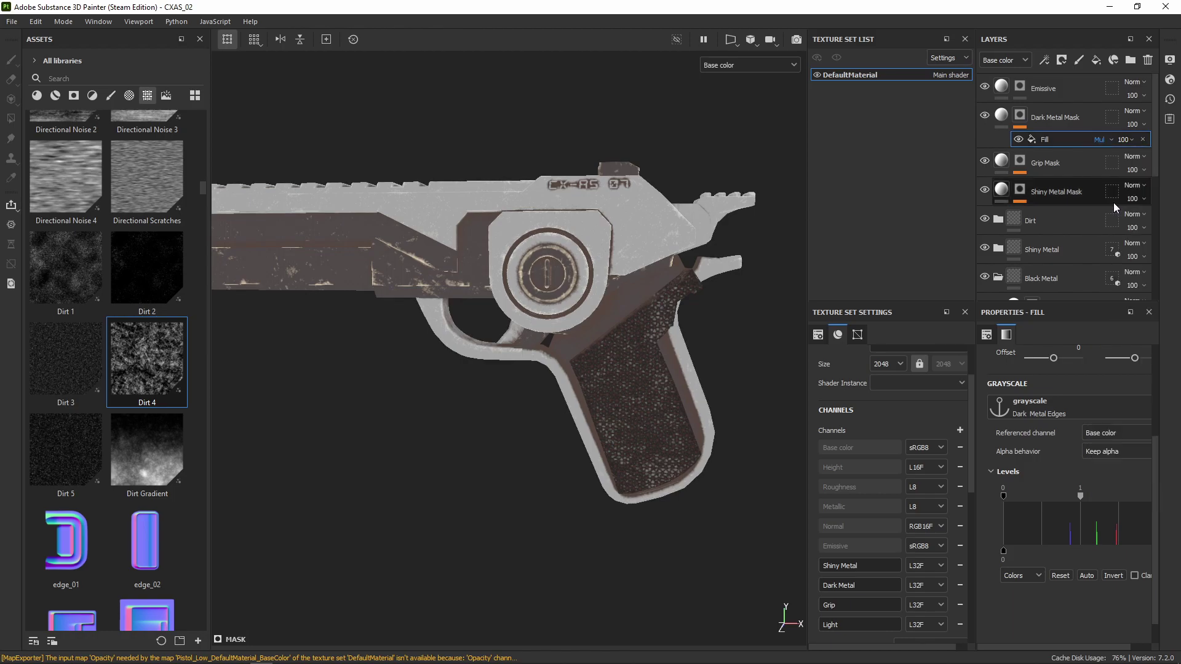
click(1021, 116)
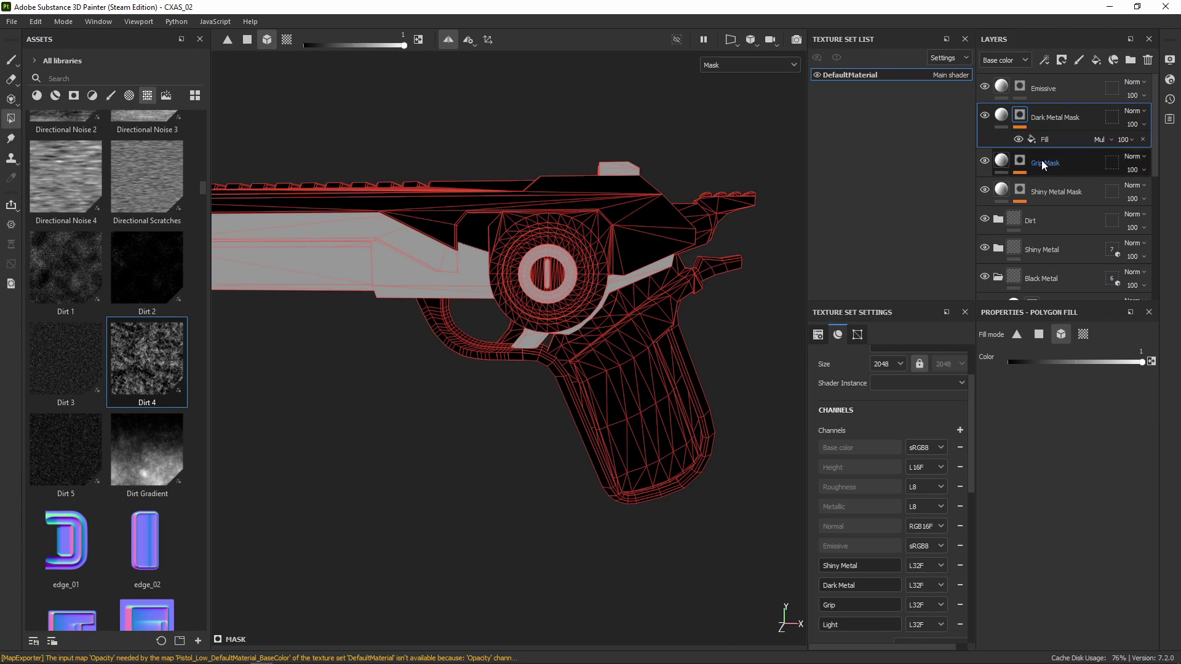
click(1064, 142)
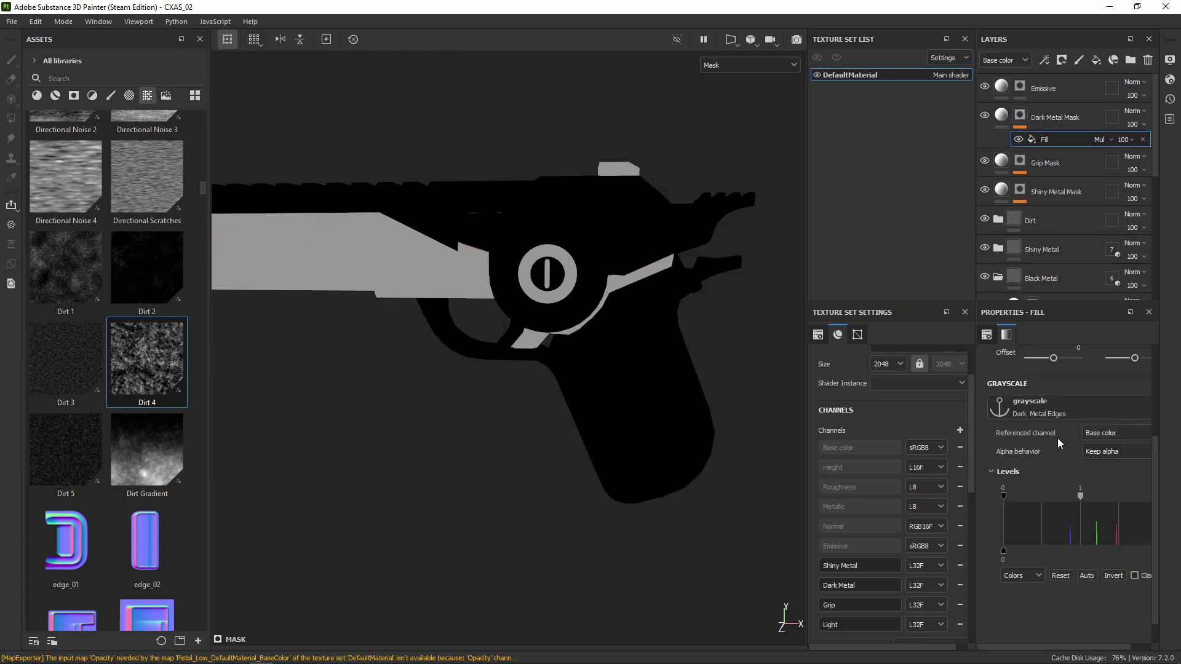
click(1113, 576)
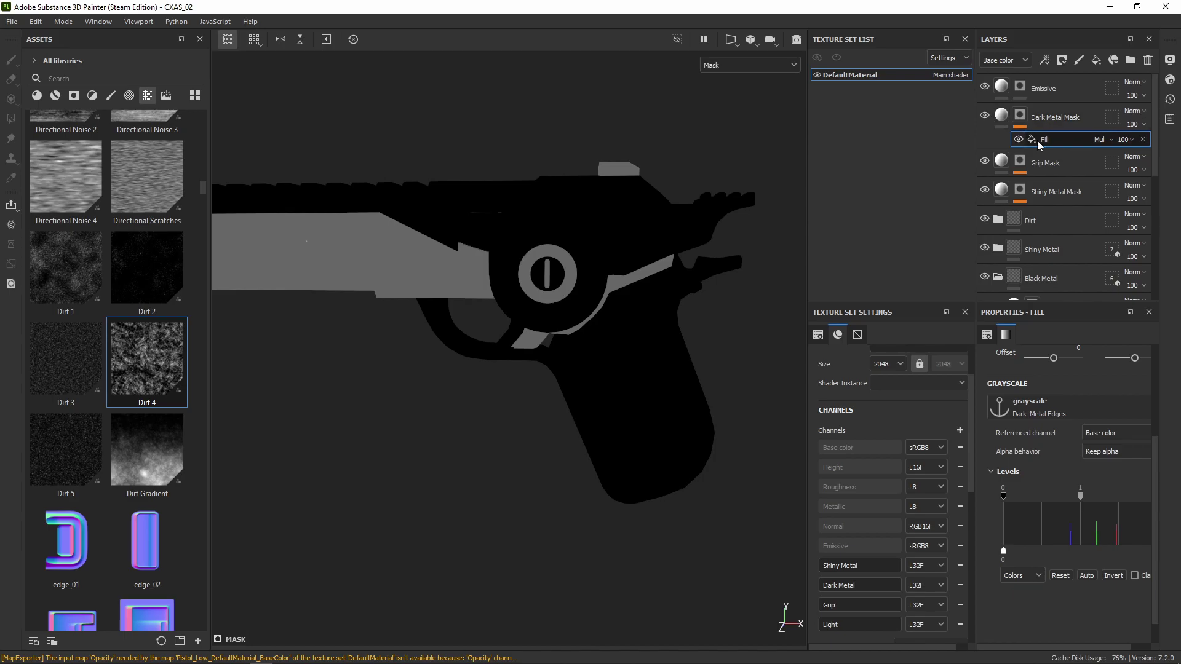
key(4)
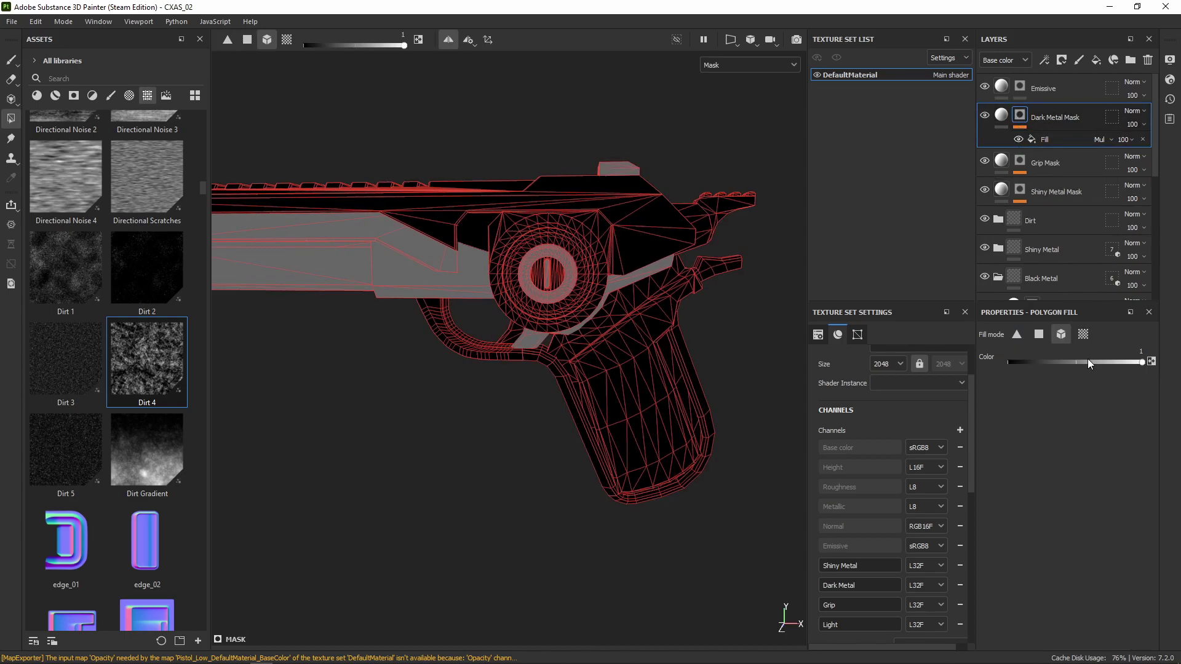
Step: Check the fill's referenced channel options and delete the fill from the Dark Metal Mask layer's mask
click(1038, 139)
scroll(1045, 516, down, 4)
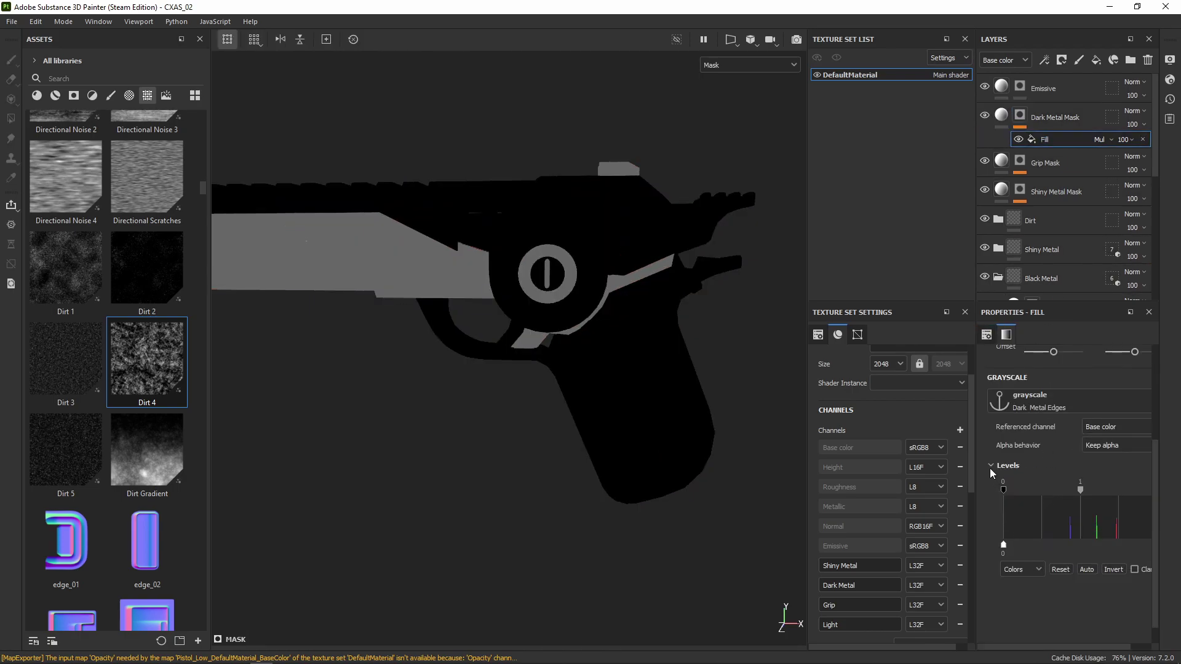
click(990, 466)
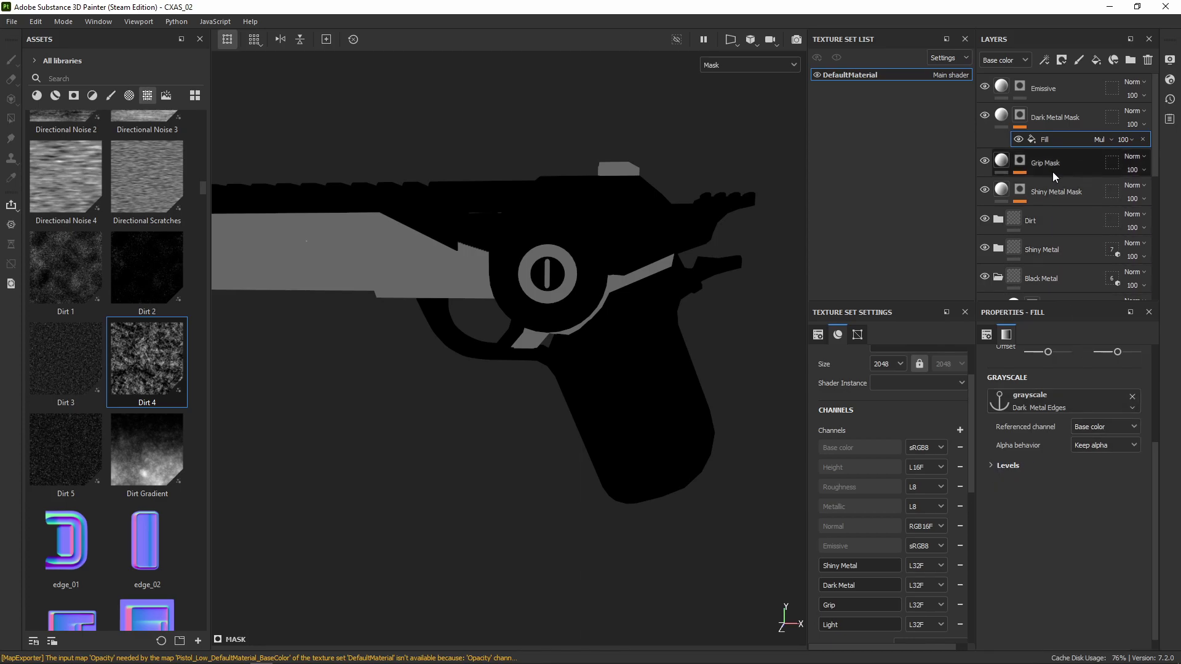
click(1116, 432)
click(1117, 428)
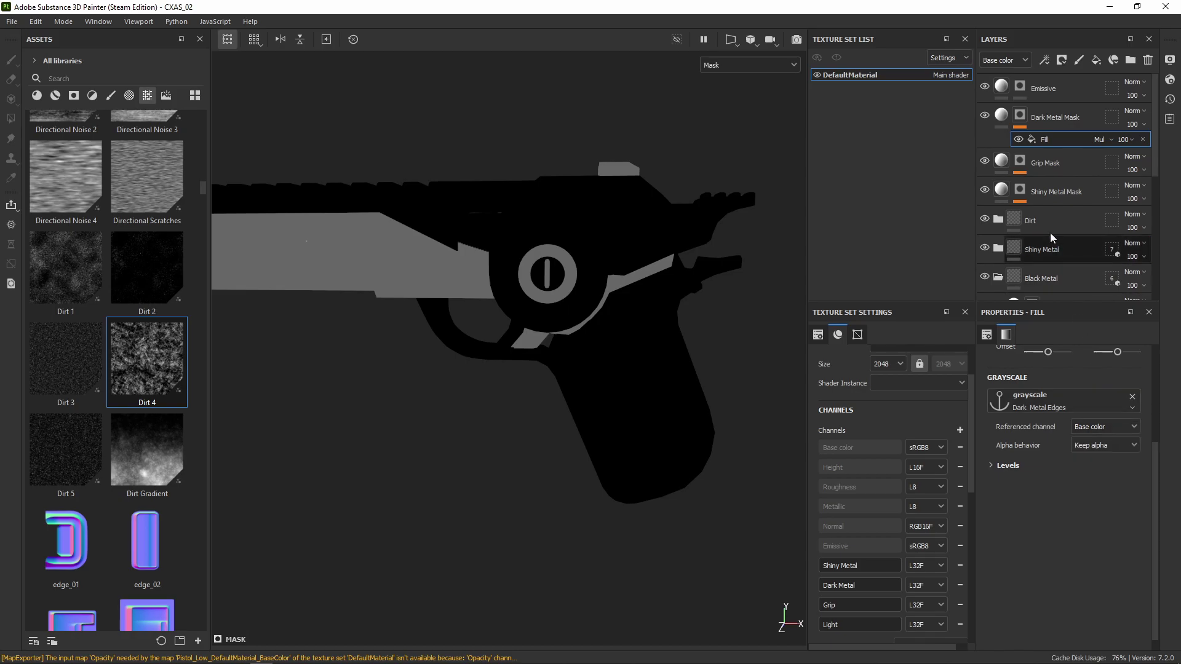
scroll(1036, 195, down, 2)
scroll(1038, 195, up, 2)
click(1059, 125)
click(1059, 137)
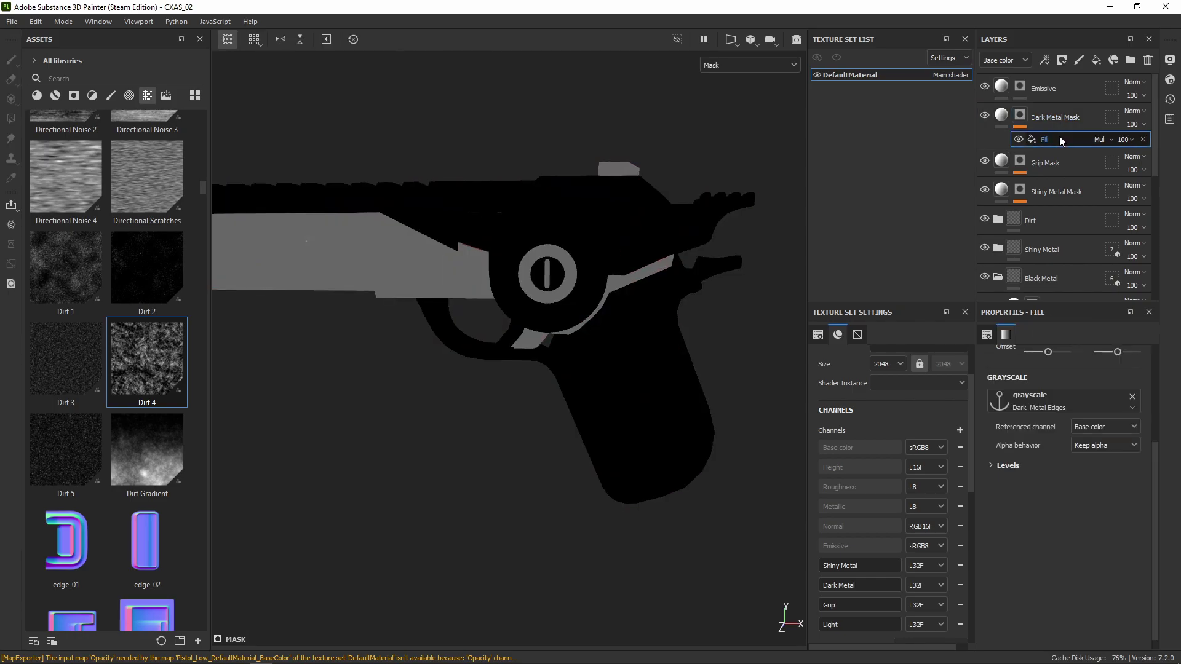
key(Delete)
Step: Replace the anchor point on the Dark Metal Edges layer's content with one on its mask
scroll(1054, 145, down, 2)
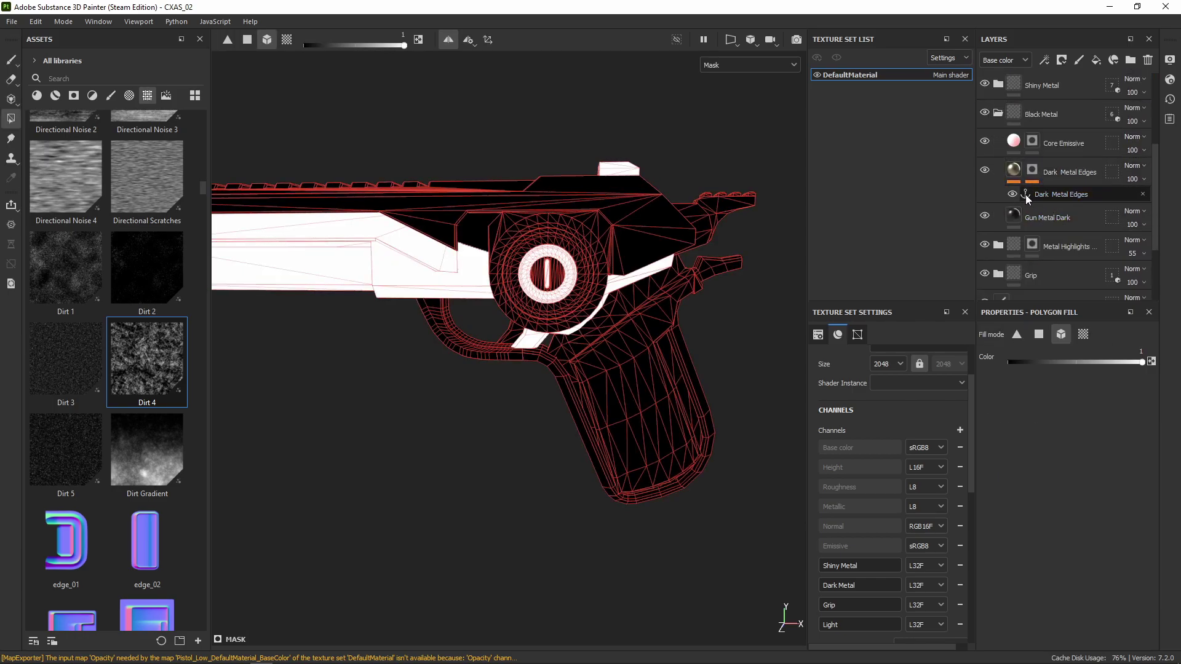
click(1019, 176)
click(1047, 194)
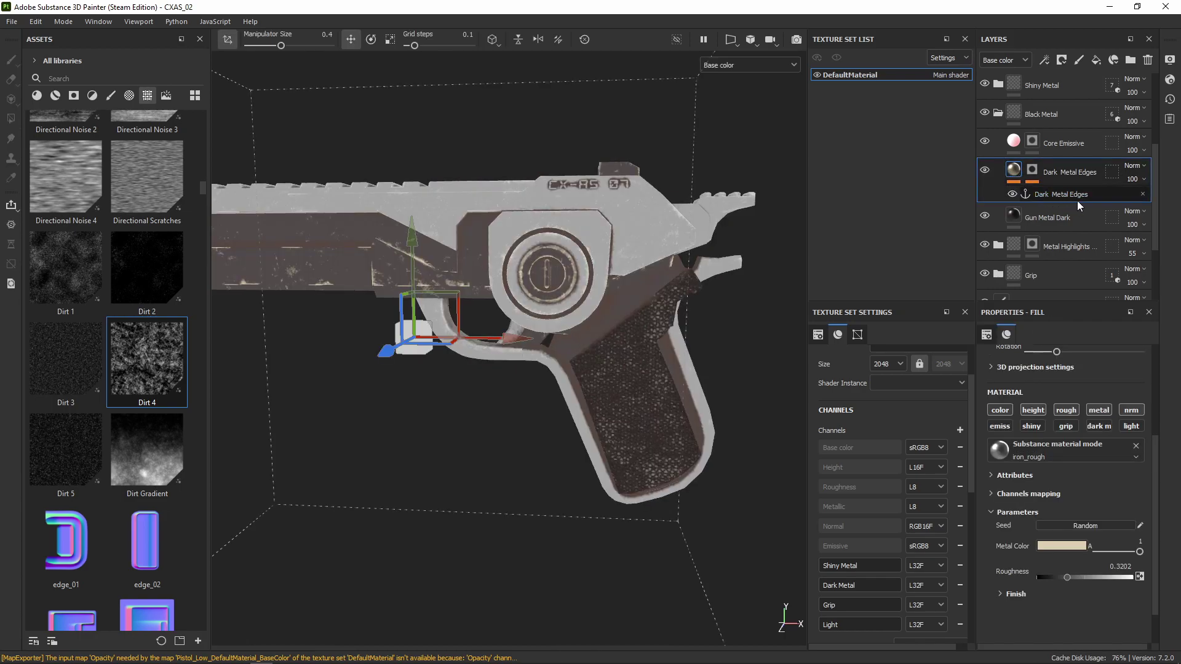
click(1033, 174)
click(1142, 195)
click(1033, 173)
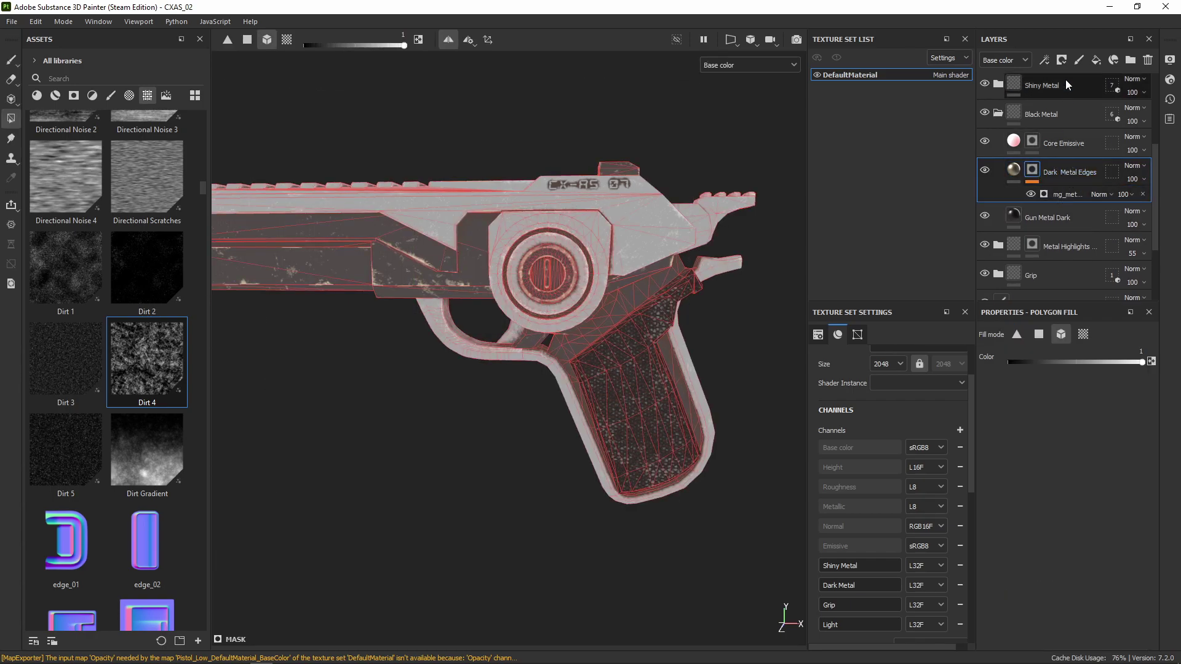
click(1044, 59)
click(1074, 176)
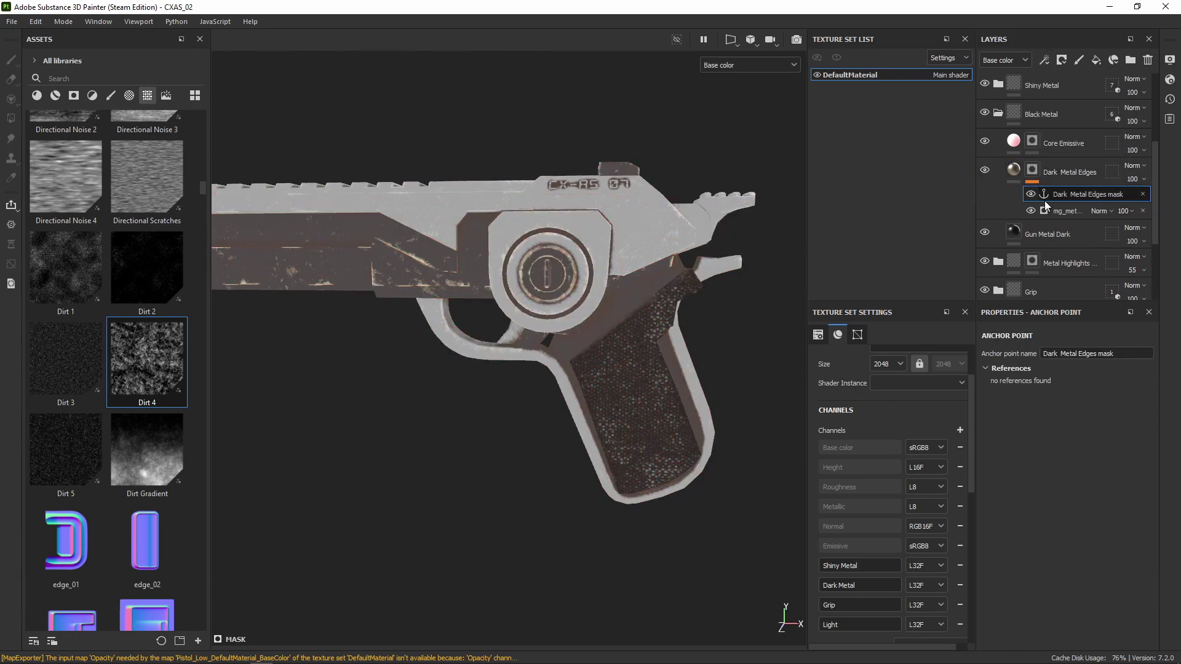
Step: Add a fill to the Dark Metal Mask layer's mask and set its blend mode to Multiply
scroll(1067, 216, up, 1)
scroll(1067, 232, up, 3)
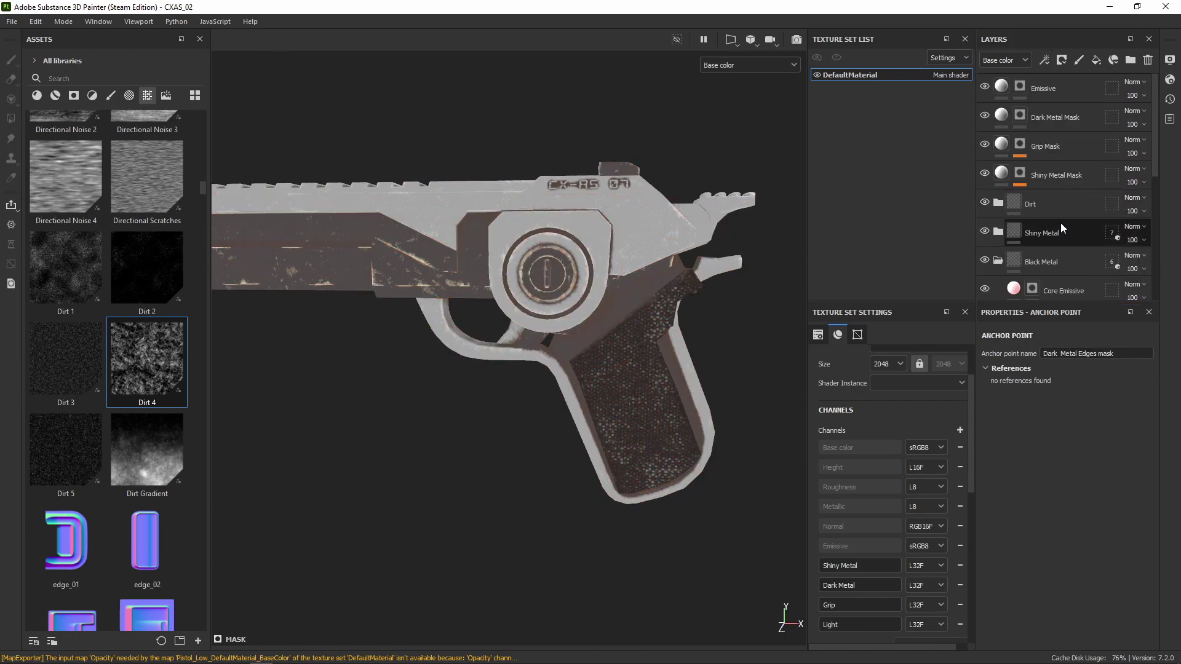
click(1020, 118)
click(1044, 59)
click(1068, 107)
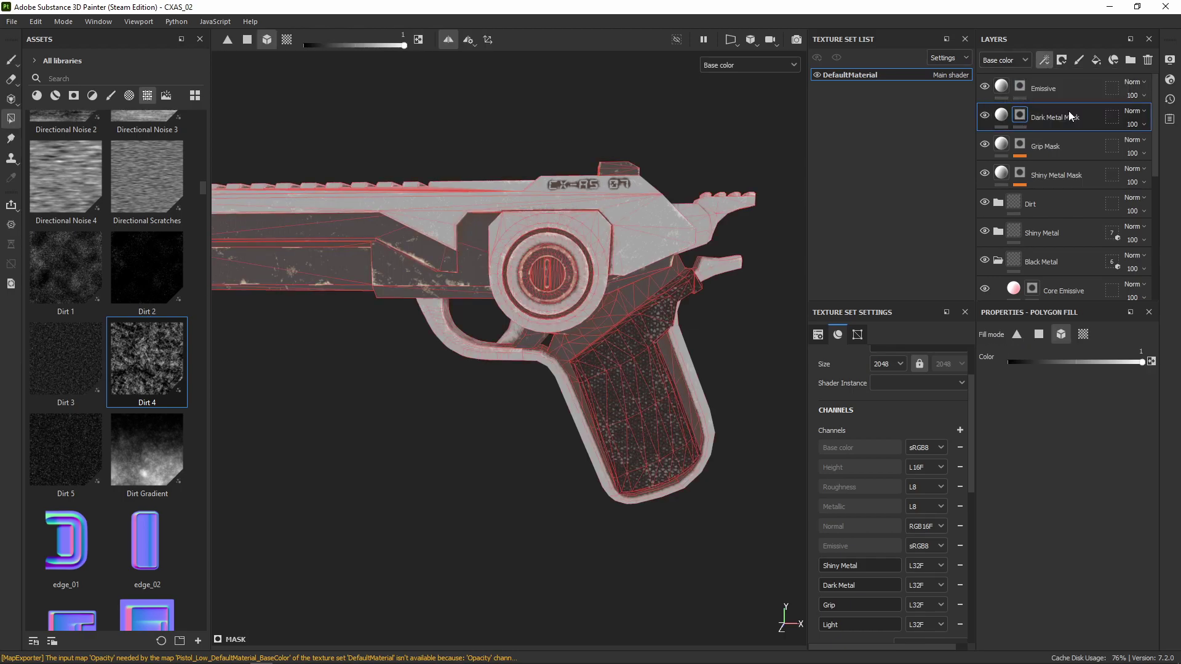
click(1102, 142)
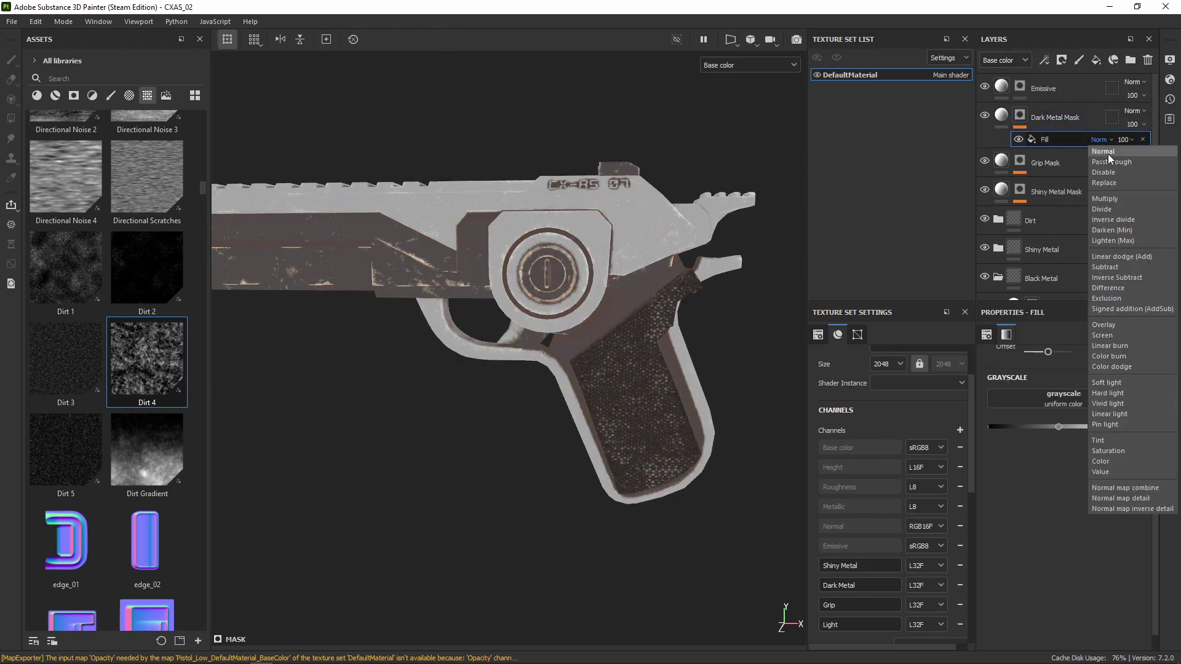
click(1117, 202)
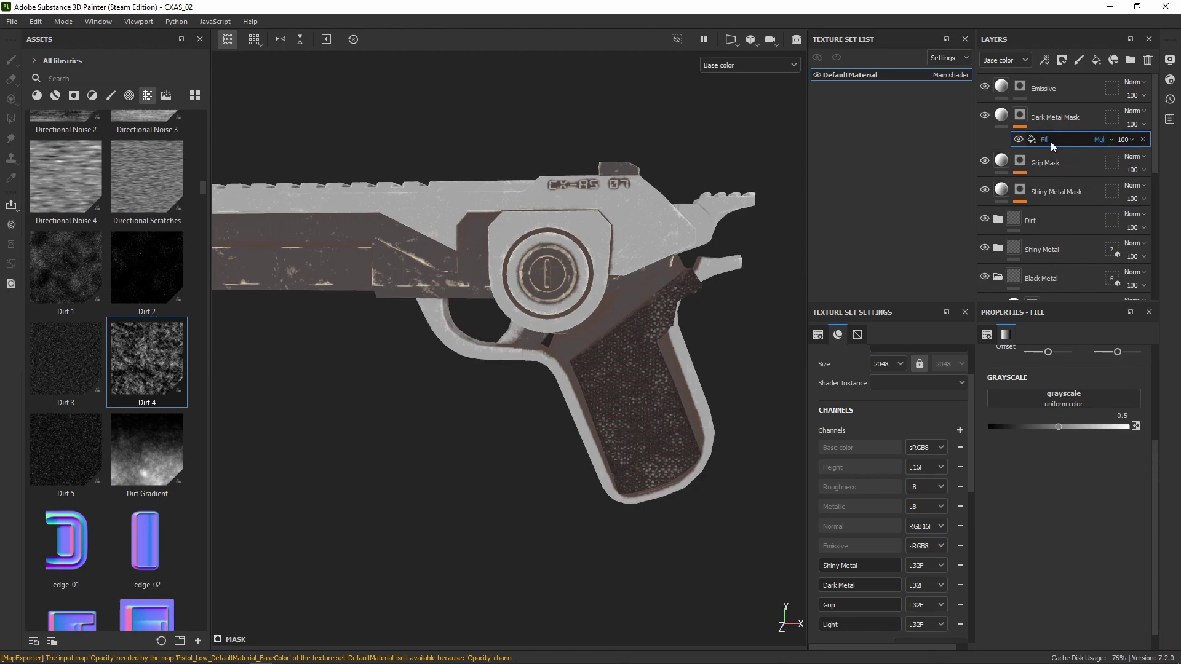
Step: Source the fill's grayscale from the Dark Metal Edges mask anchor point and invert its levels
click(1070, 399)
click(1082, 404)
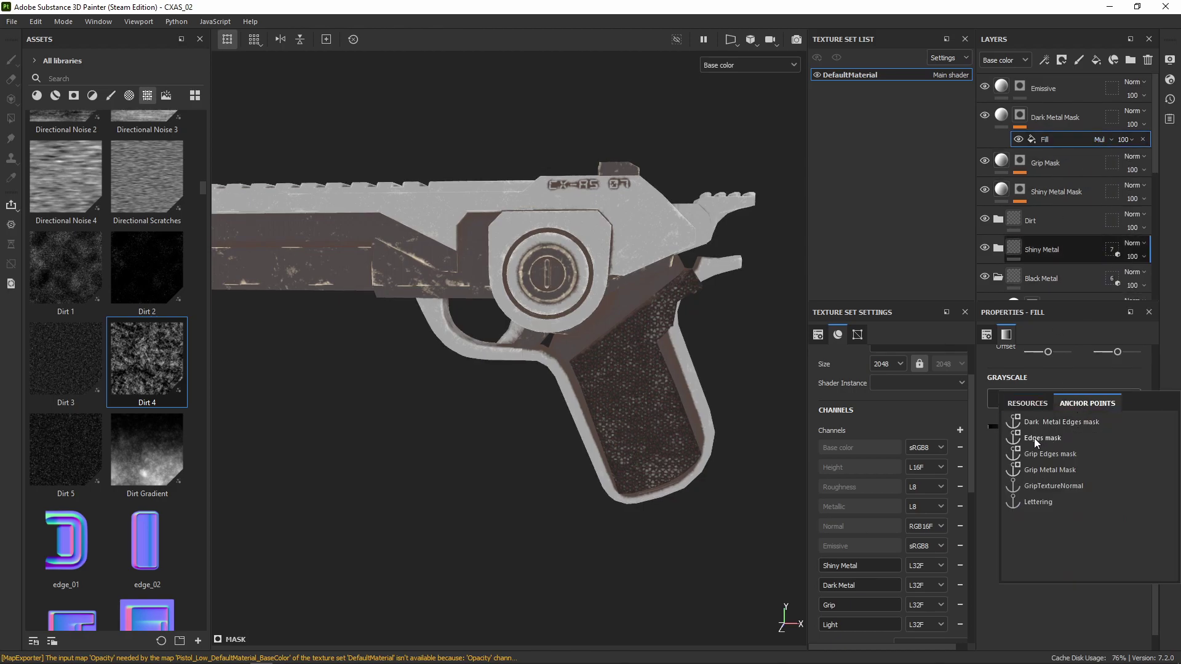
click(1049, 424)
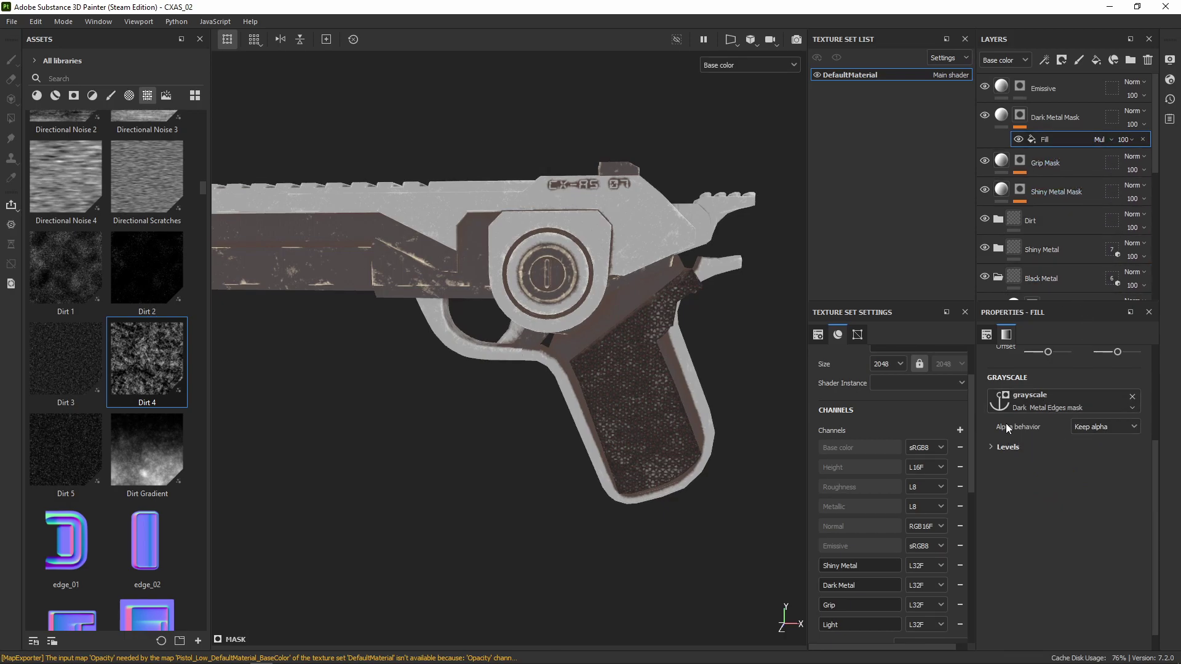
click(991, 447)
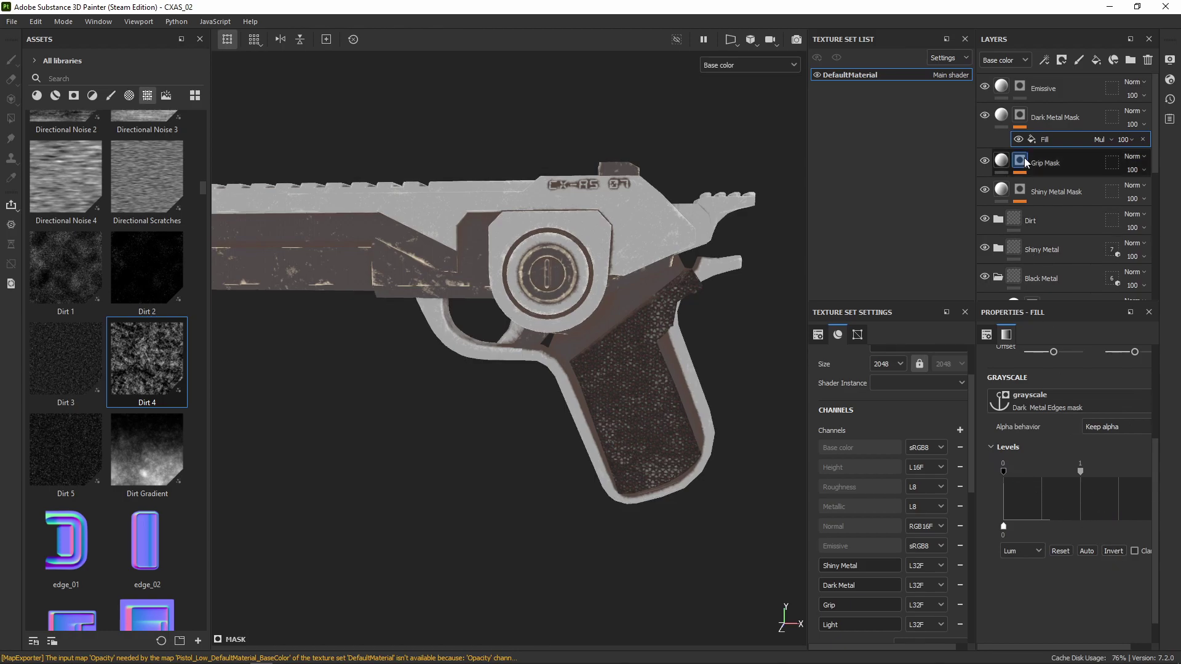
Step: Display the Dark Metal Mask layer's mask and examine the worn edges on the barrel, round core and whole pistol
click(1019, 115)
key(4)
scroll(482, 290, up, 5)
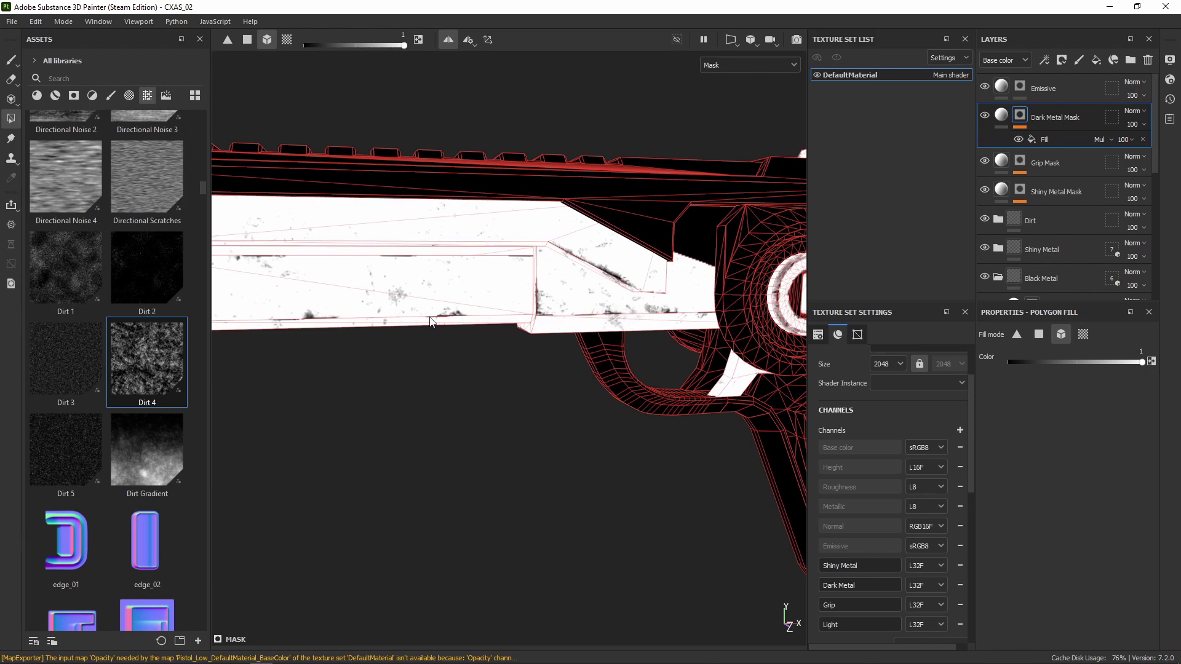
scroll(448, 326, down, 5)
alt+drag(448, 326, 595, 288)
scroll(593, 270, up, 3)
alt+drag(699, 297, 727, 314)
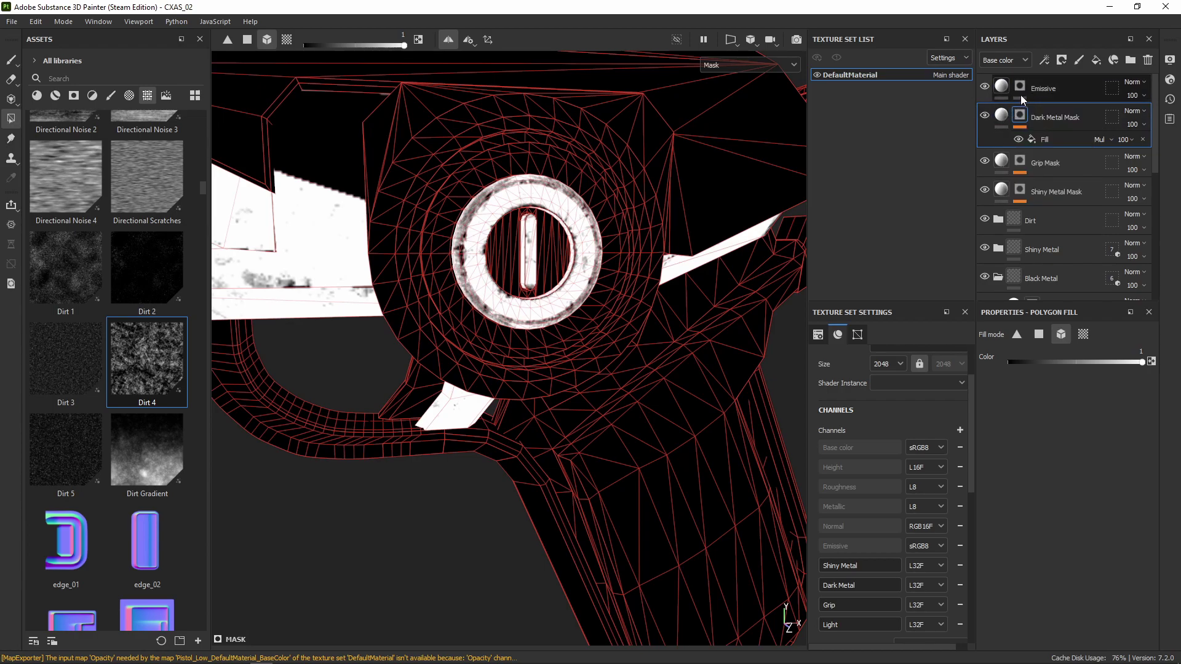
mouse_move(524, 270)
alt+mouse_down()
mouse_move(414, 259)
mouse_move(506, 271)
alt+mouse_up()
scroll(506, 271, down, 3)
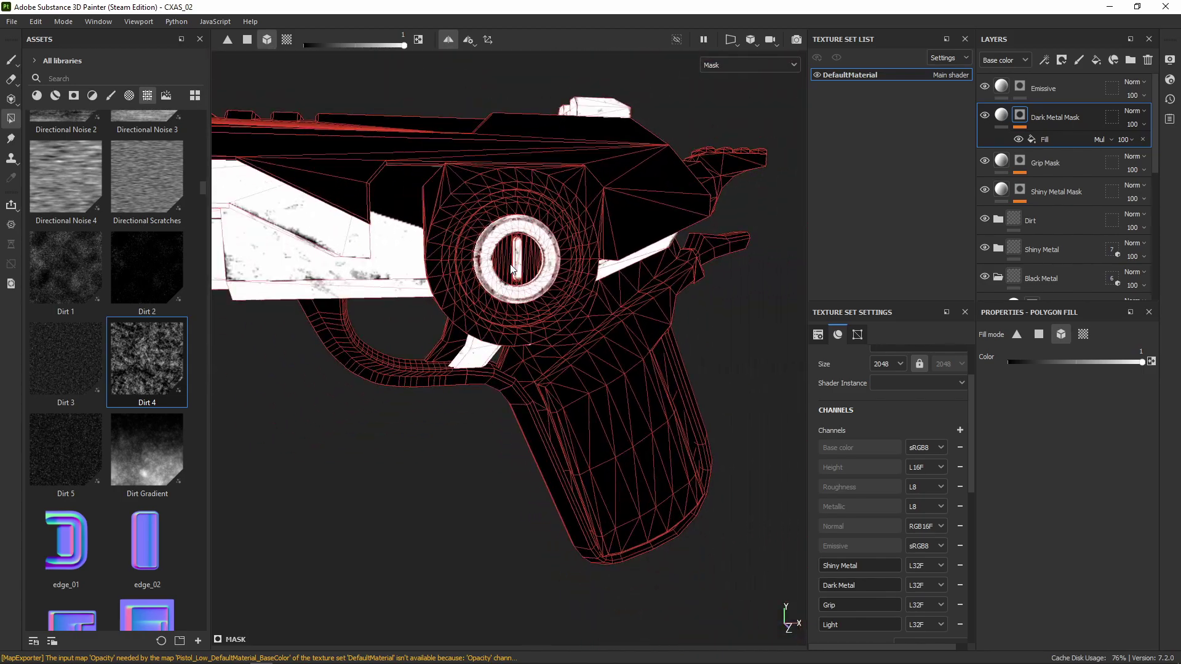
scroll(511, 269, down, 8)
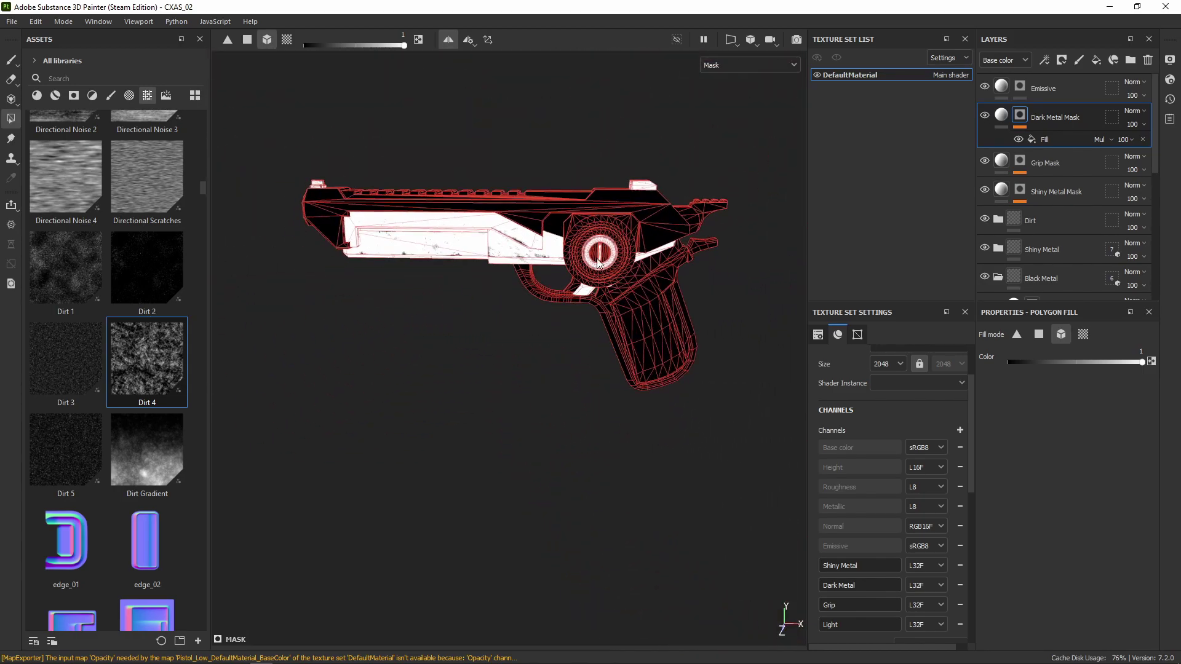
scroll(590, 264, up, 5)
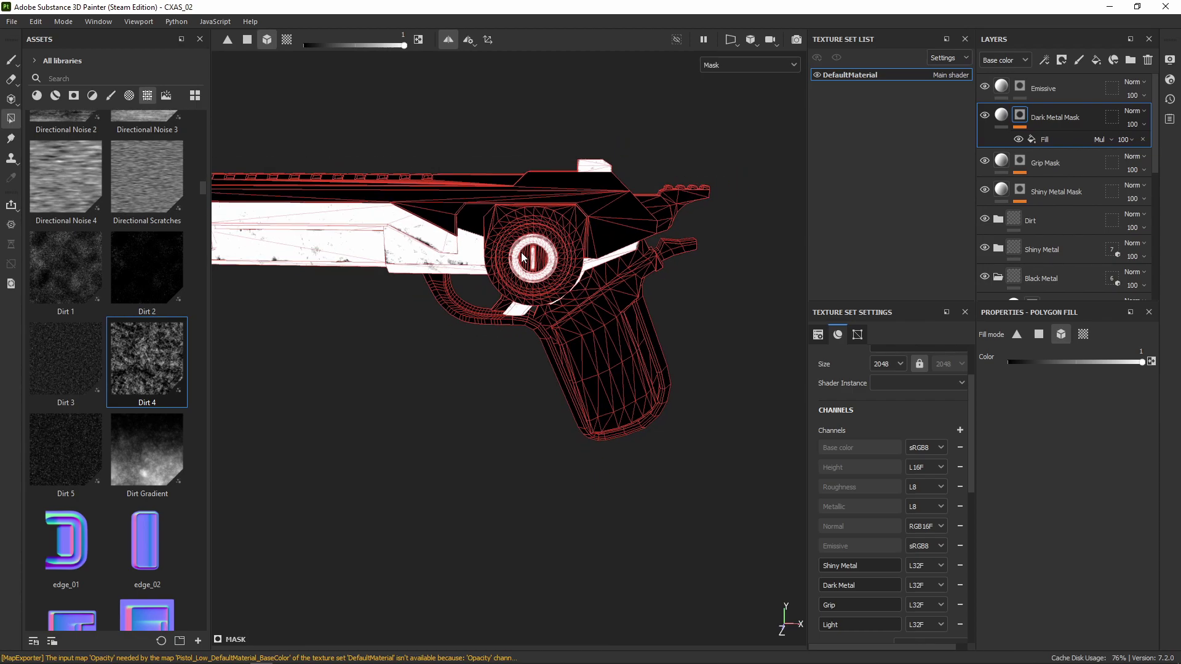
scroll(522, 253, down, 3)
alt+middle_drag(492, 240, 523, 255)
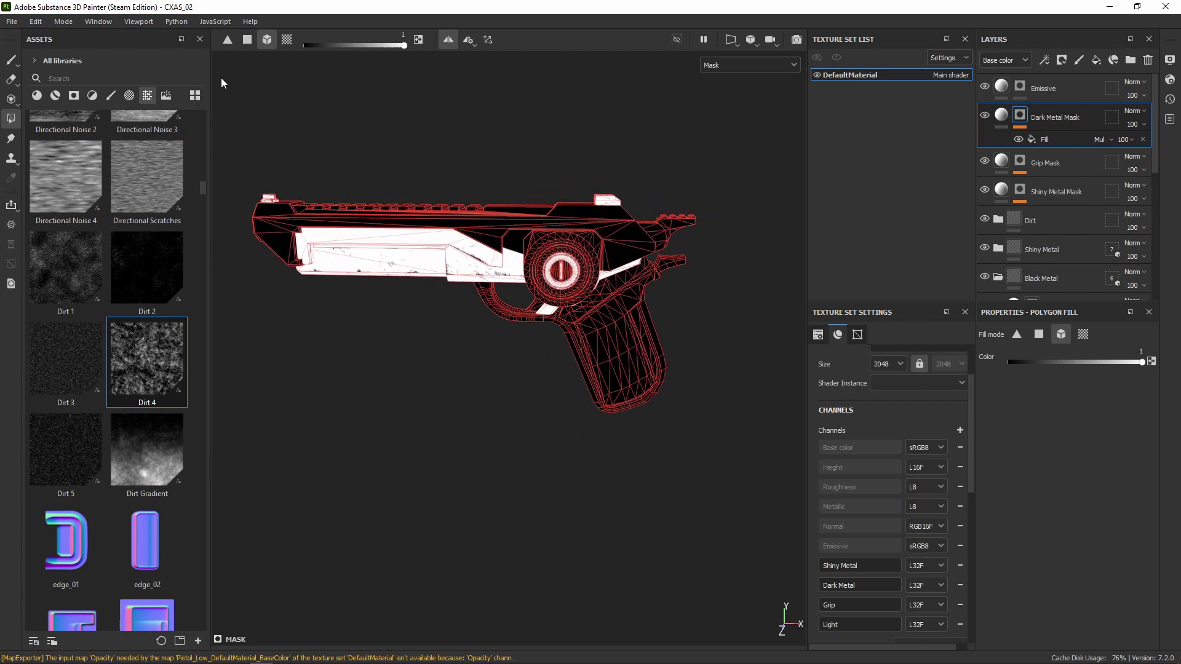
click(36, 22)
click(36, 27)
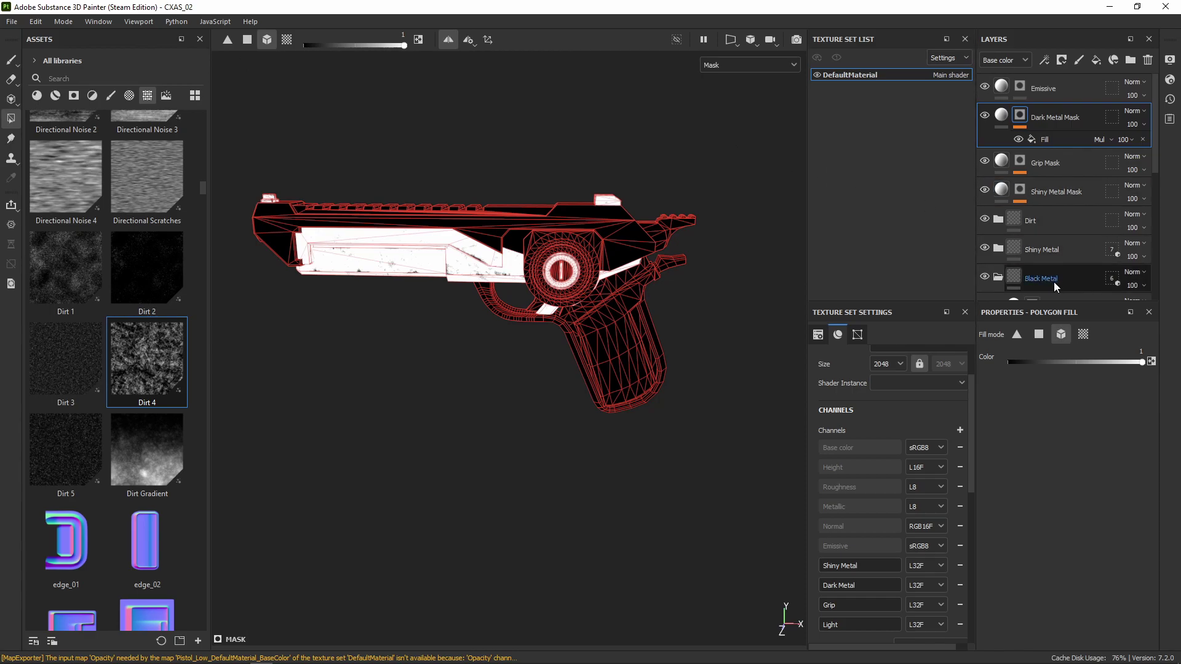
scroll(1017, 241, down, 1)
scroll(1008, 270, up, 1)
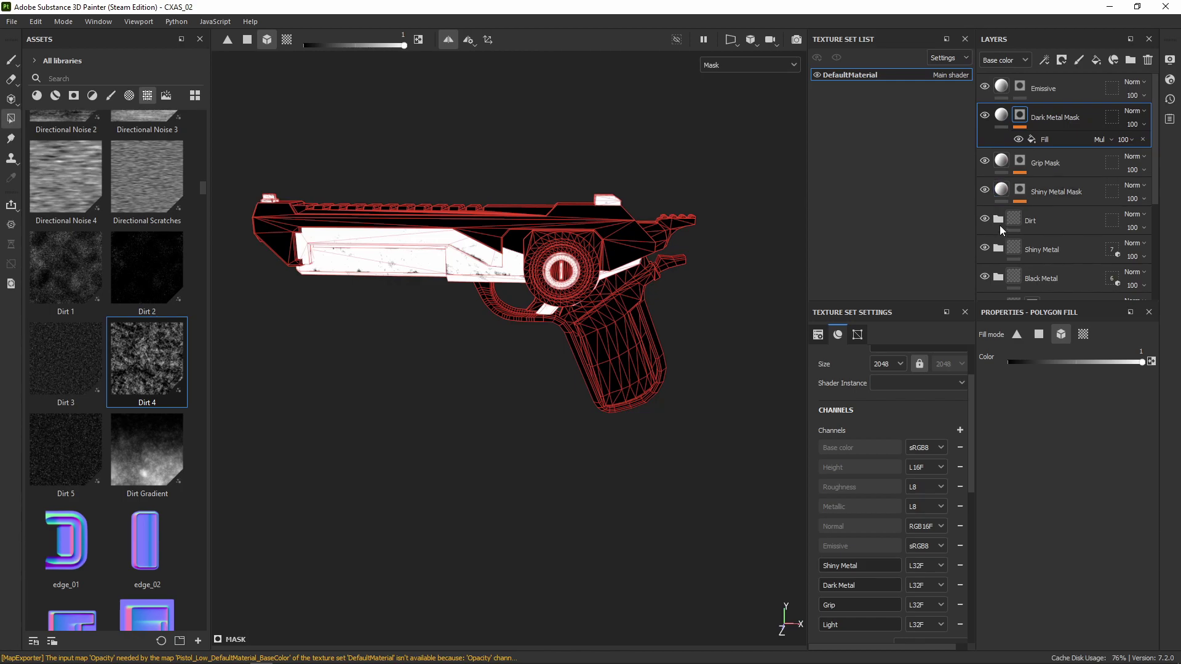
scroll(998, 238, down, 4)
scroll(725, 189, up, 1)
scroll(726, 188, down, 1)
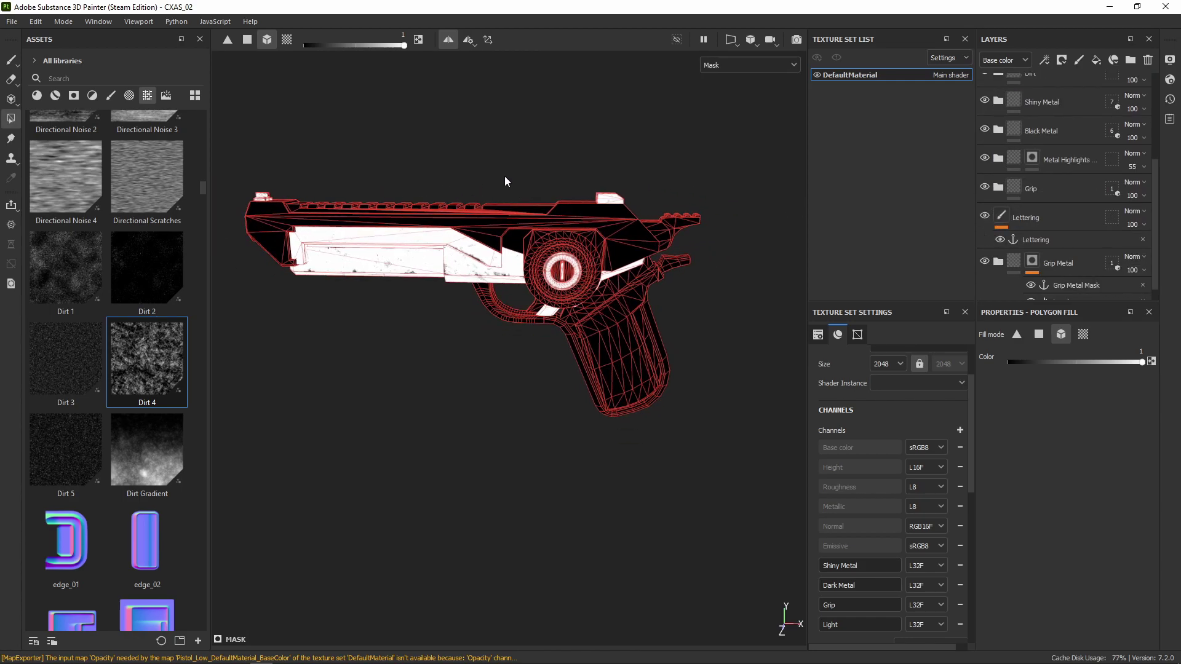
Step: Switch the viewport to the full material and examine the pistol's metal surfaces from several angles
key(m)
scroll(418, 246, up, 3)
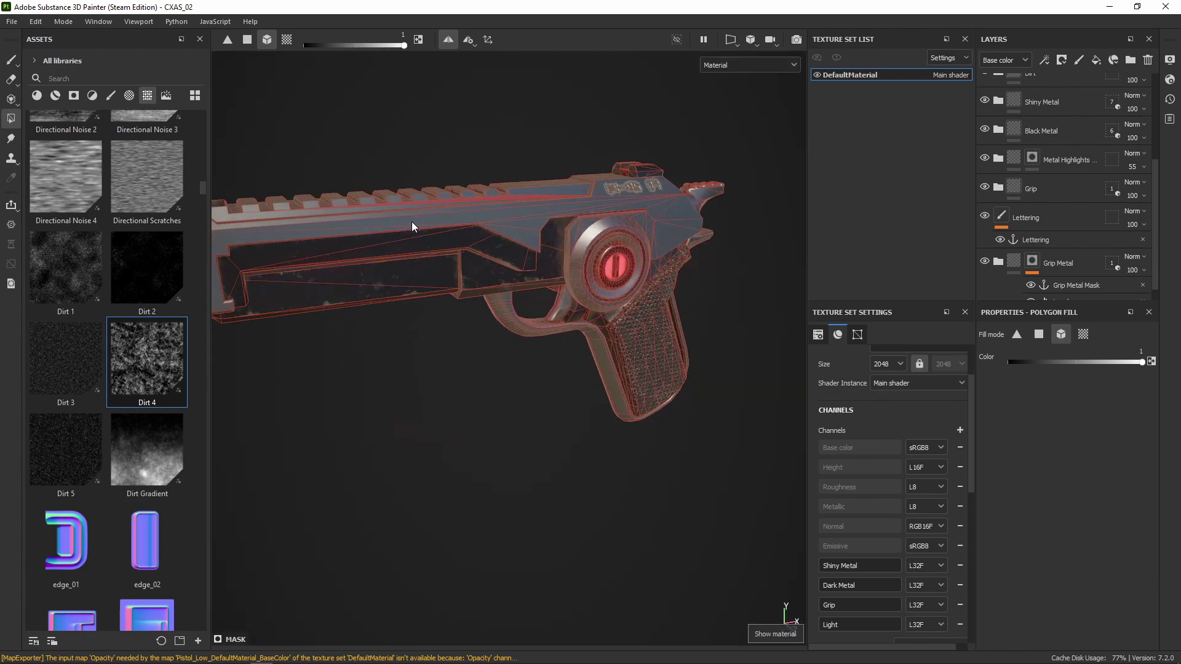
scroll(563, 220, up, 5)
scroll(733, 262, down, 3)
scroll(514, 211, up, 2)
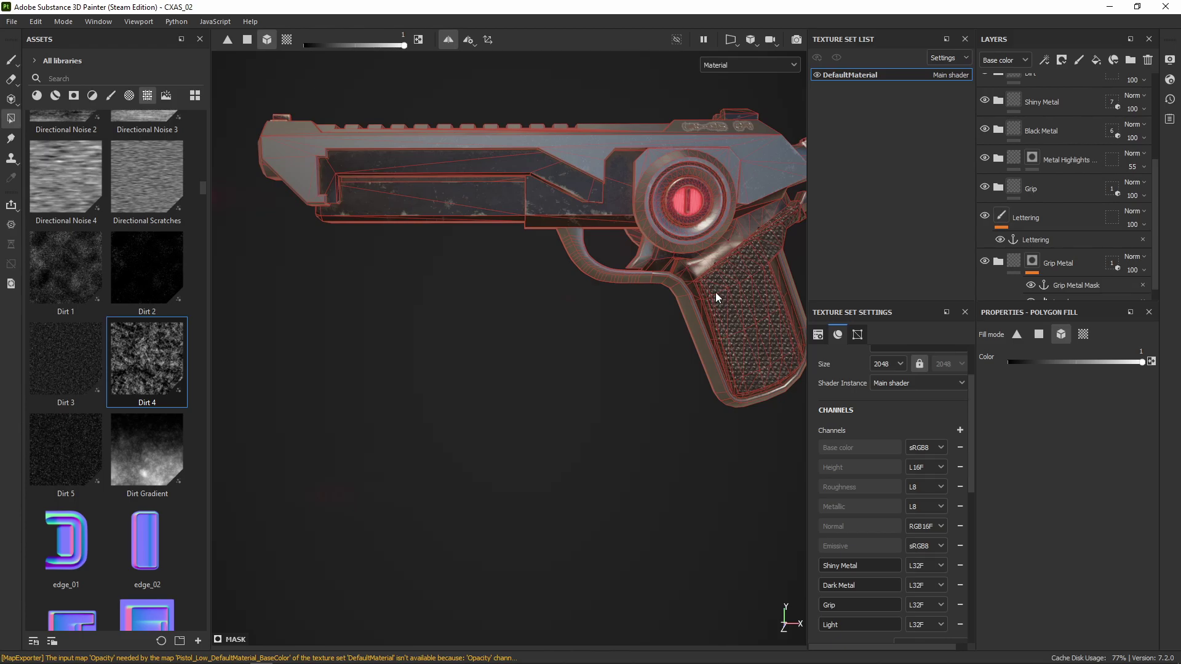
alt+drag(532, 198, 505, 216)
scroll(998, 178, up, 4)
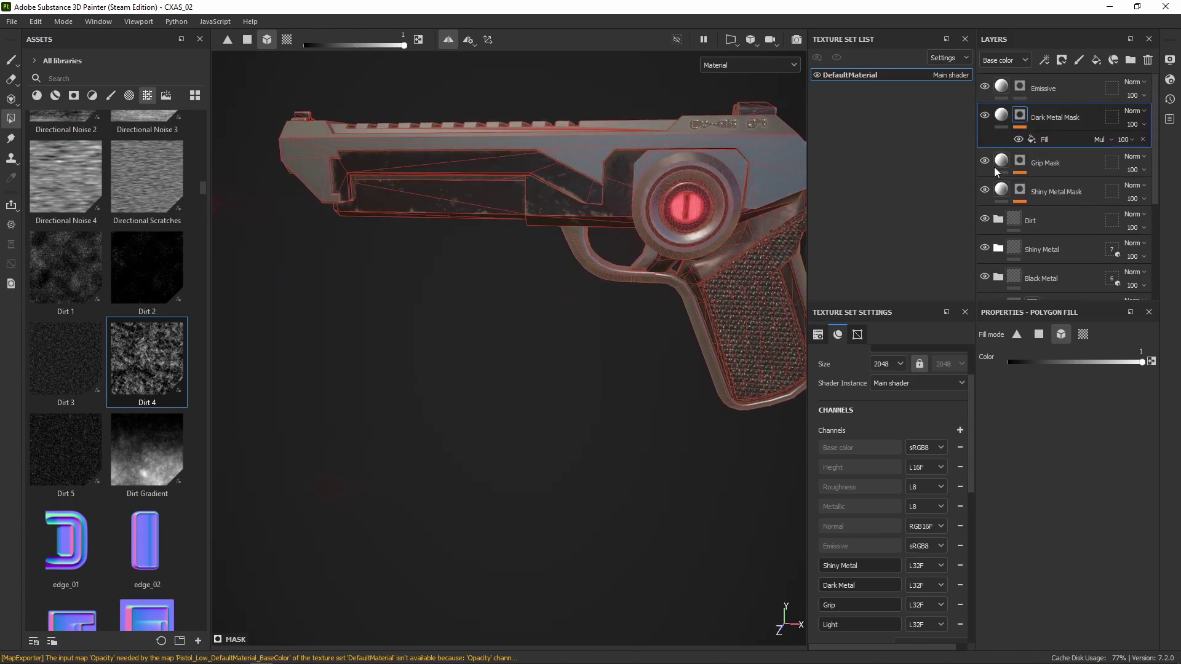
alt+middle_drag(644, 159, 626, 179)
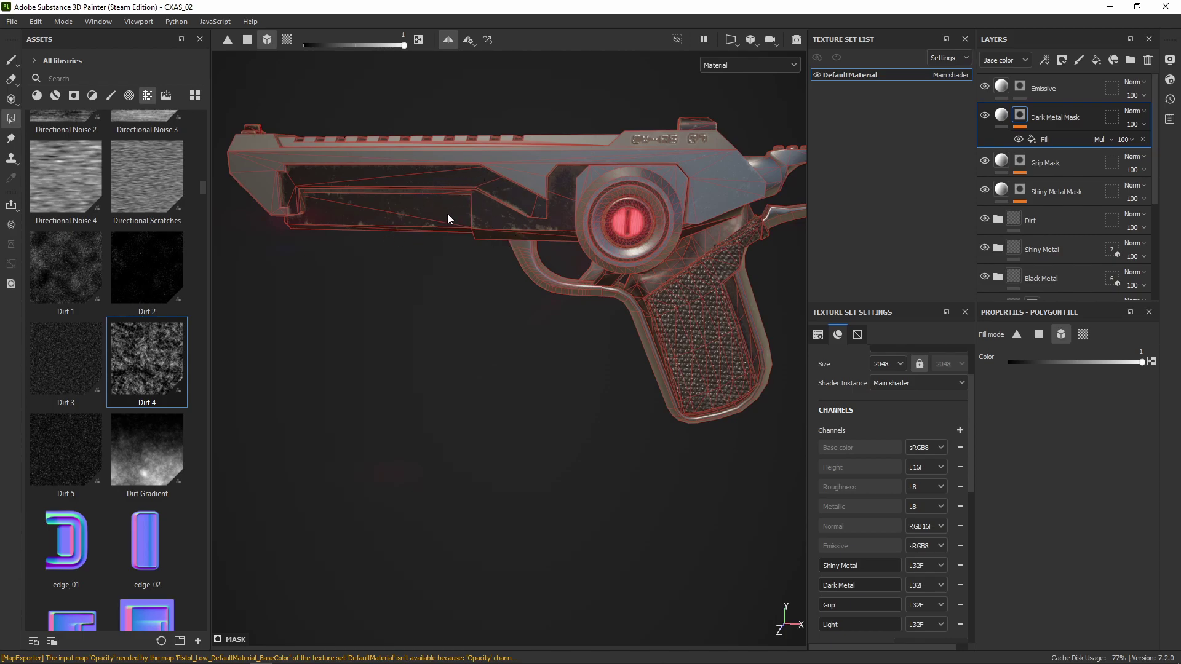
scroll(998, 209, down, 1)
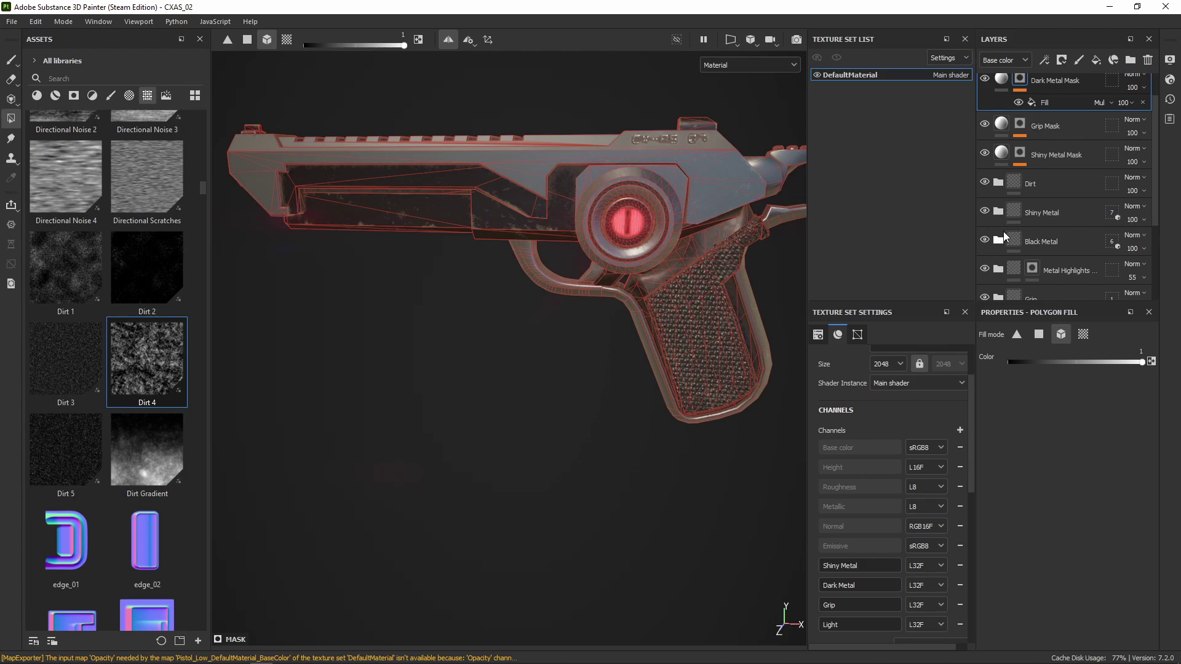
alt+drag(637, 195, 596, 162)
scroll(998, 222, down, 1)
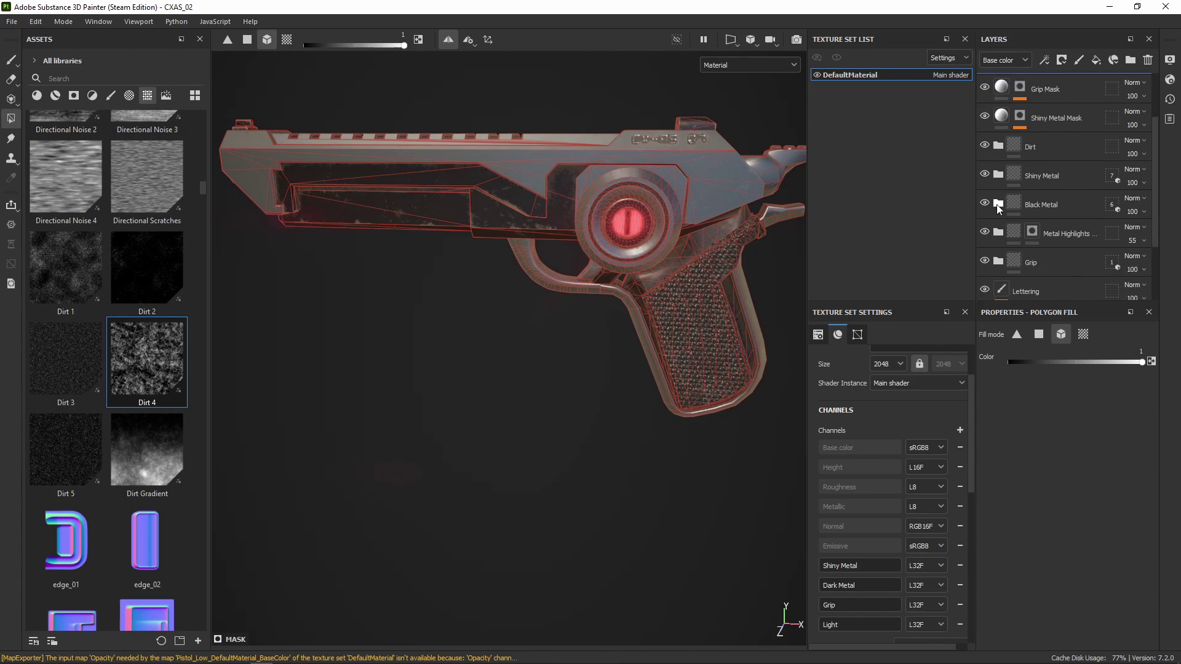
Step: Set the Metal Color of the Gun Metal Dark layer in the Black Metal folder to gray 969696
click(997, 205)
scroll(1009, 244, down, 1)
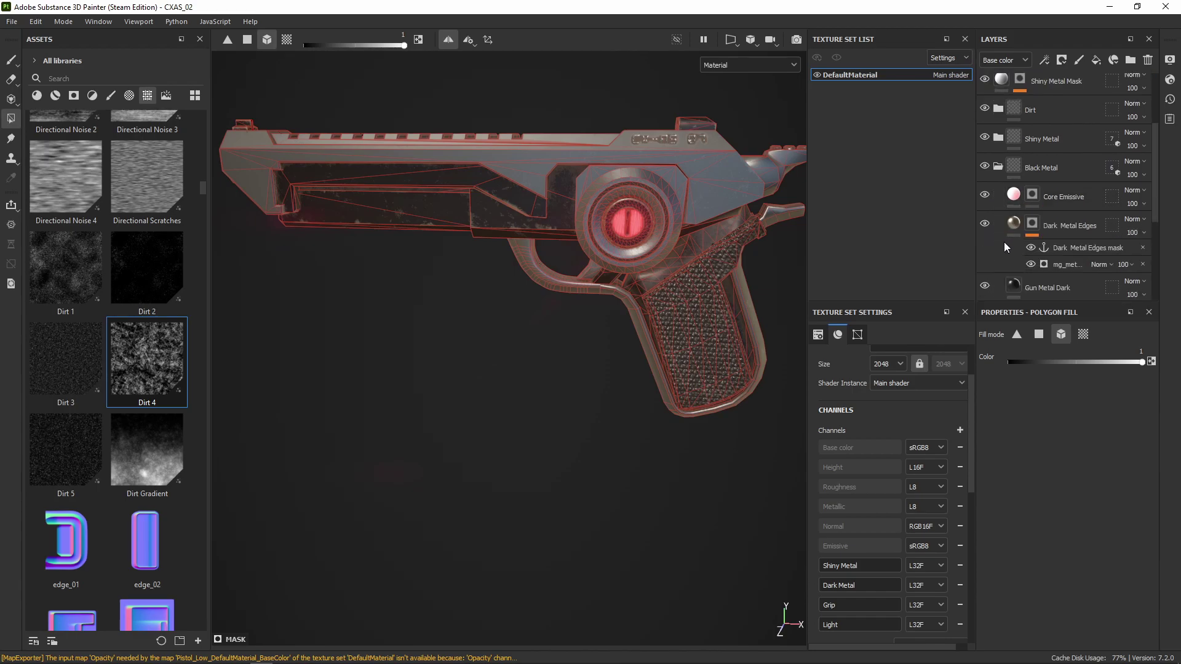
scroll(1020, 264, down, 1)
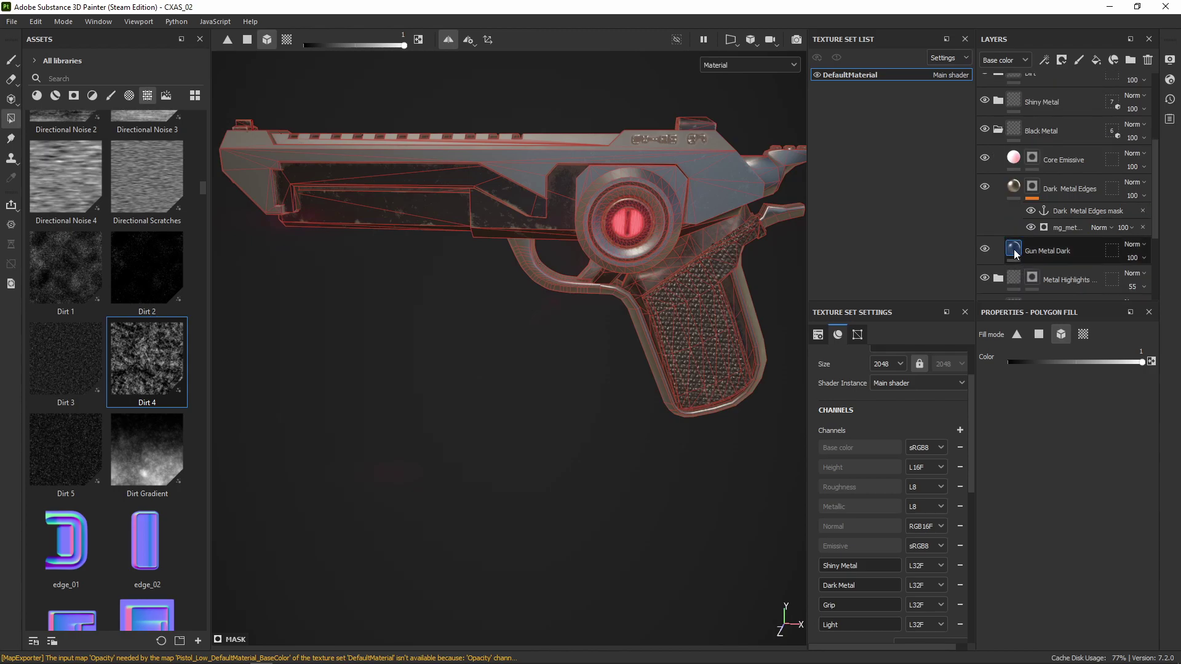
click(1017, 251)
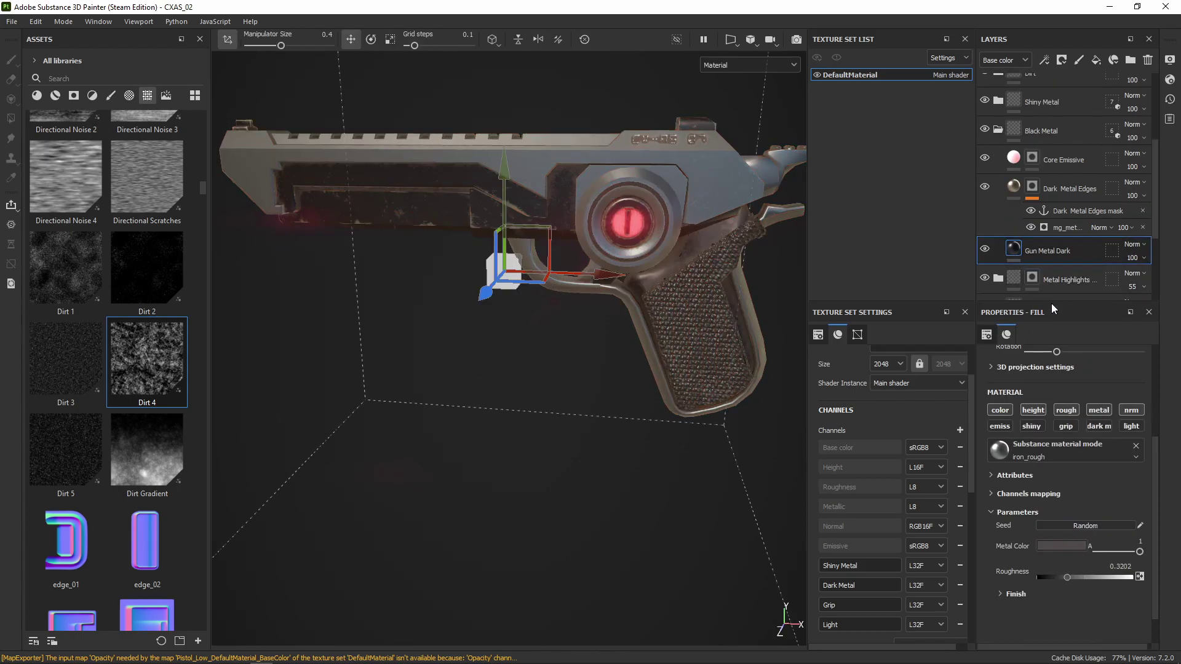
click(1051, 545)
drag(1021, 501, 993, 455)
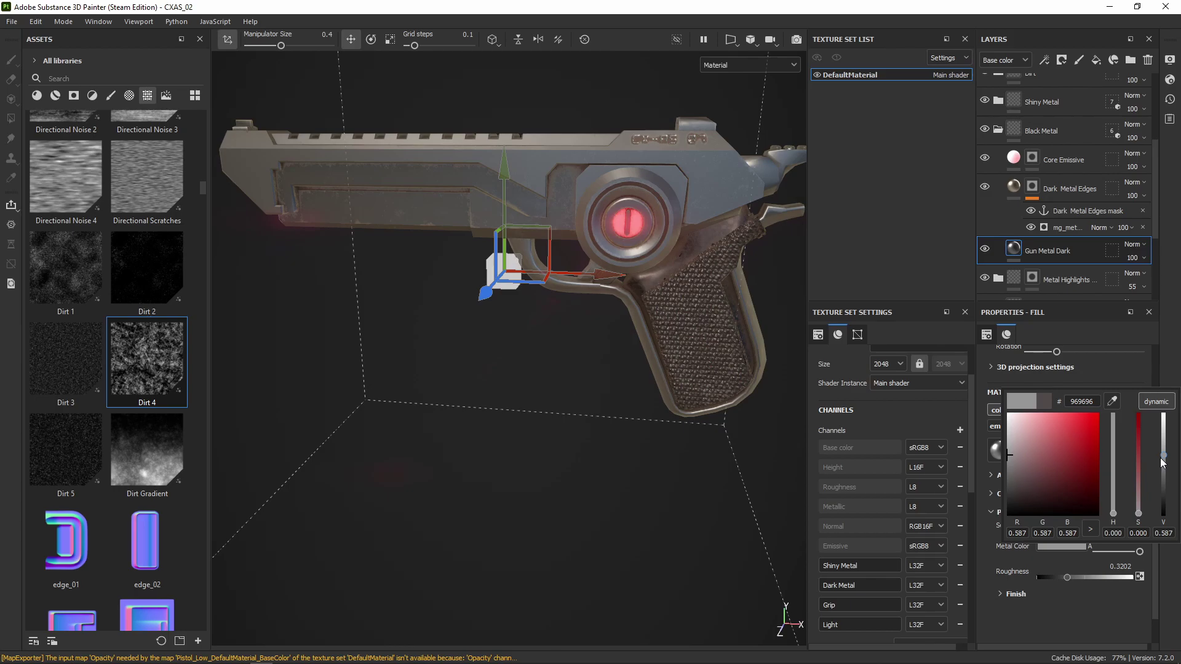
alt+drag(487, 283, 423, 205)
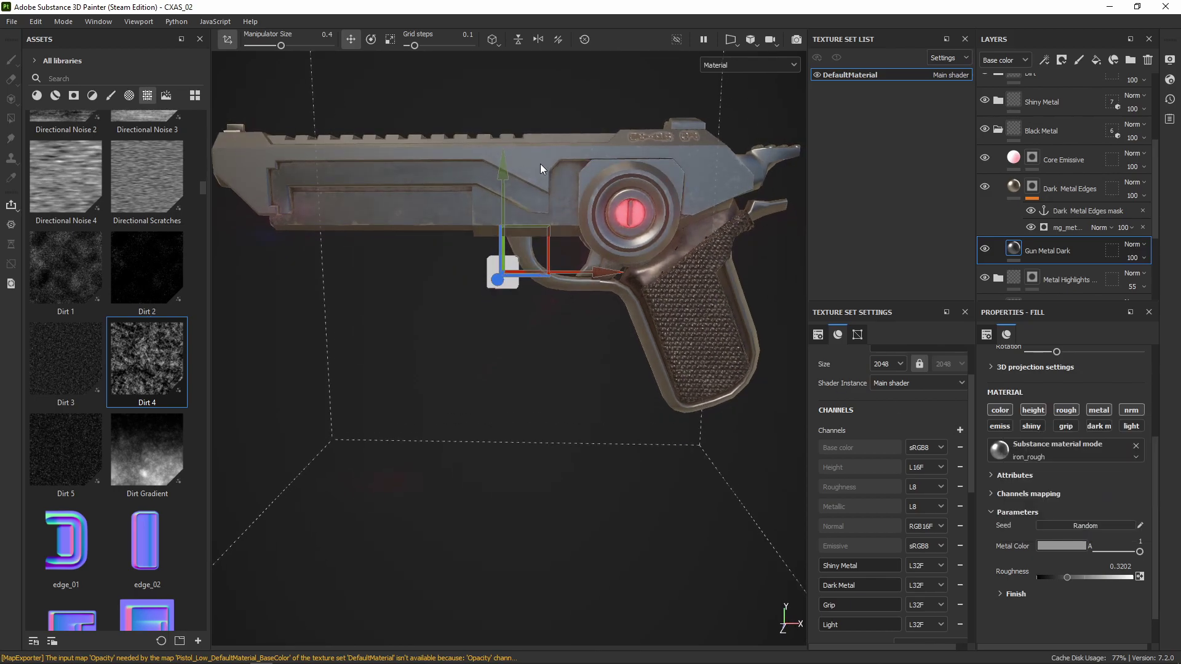
alt+drag(534, 183, 698, 316)
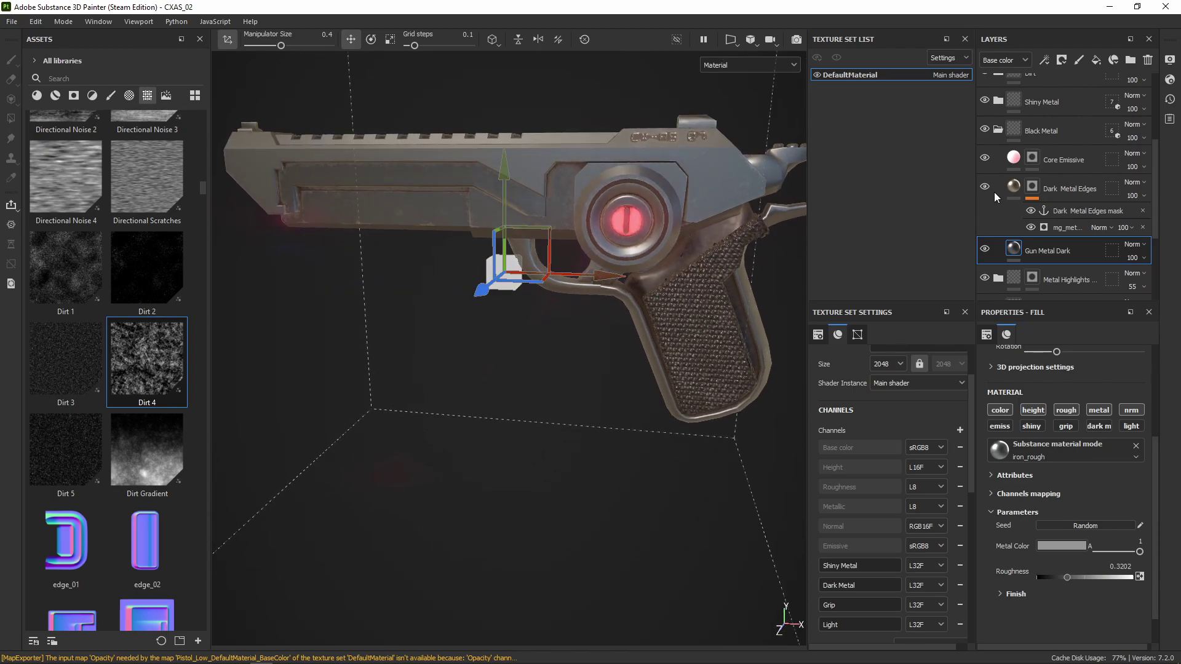
Step: Check the Grip Texture layer in the Grip folder and return to the Black Metal folder's contents
click(997, 129)
click(998, 186)
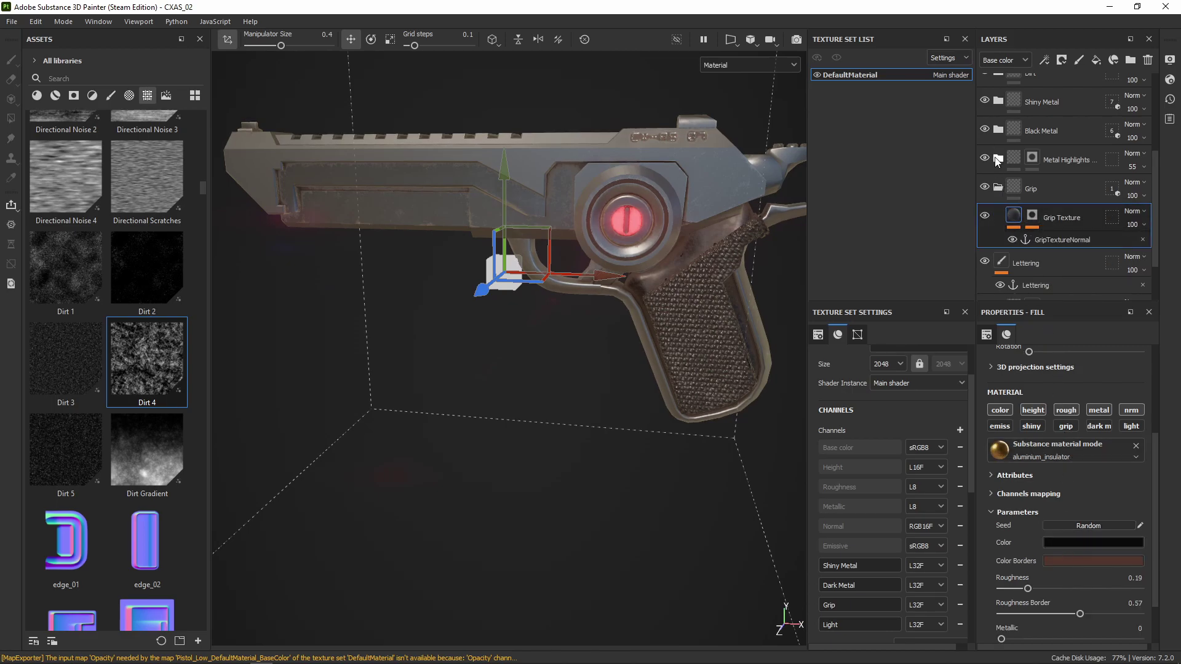
click(997, 130)
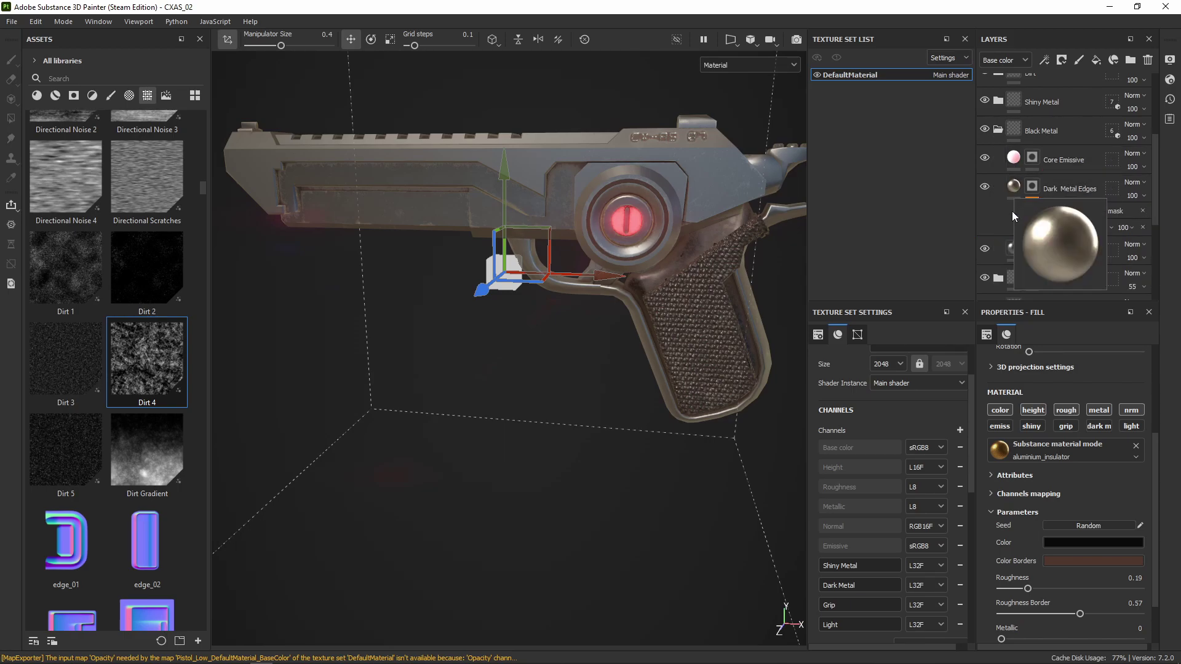
Step: Copy the hex code of the Gun Metal Dark layer's Metal Color
mouse_move(1014, 249)
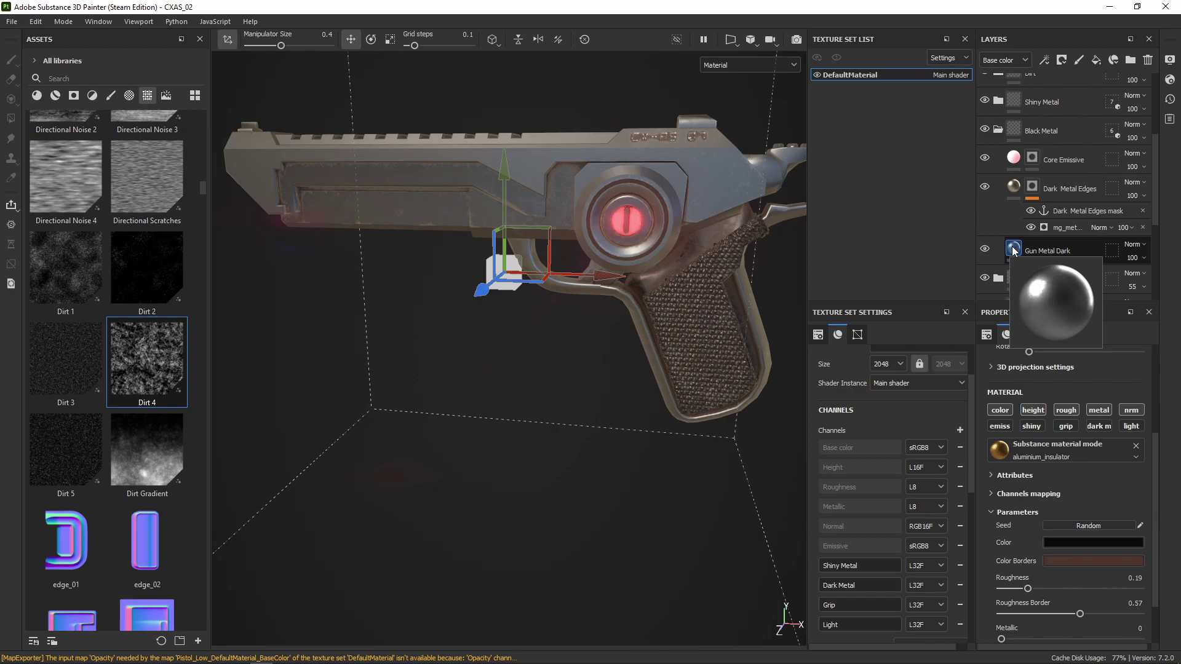
click(1014, 249)
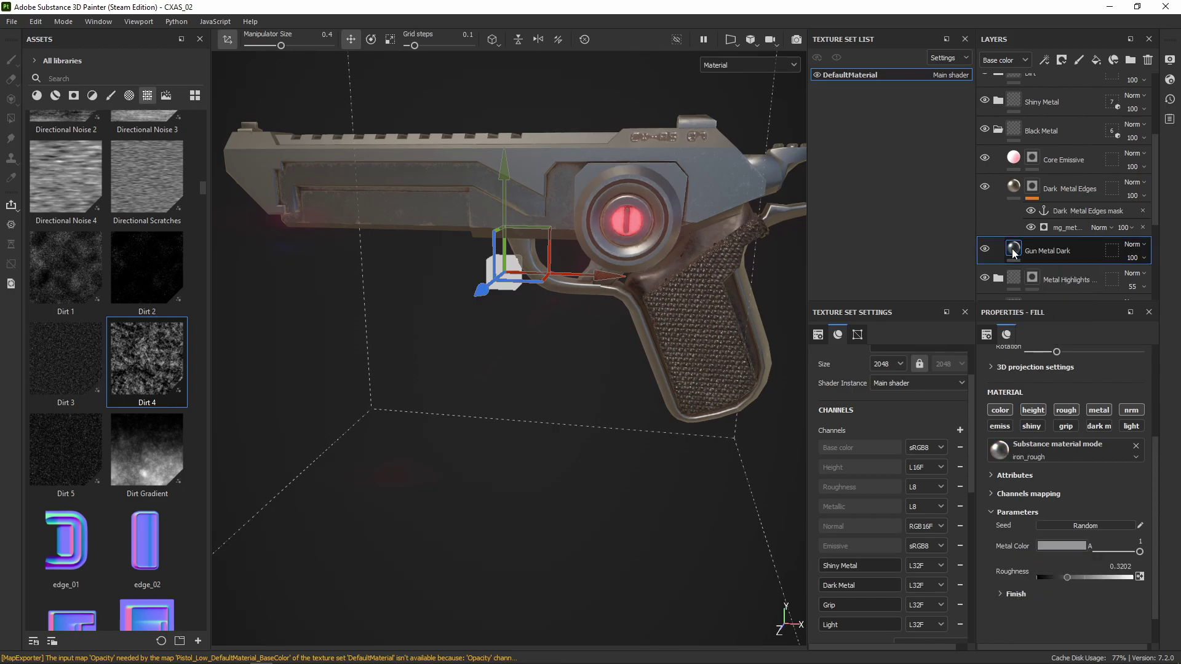
click(1057, 548)
double_click(1085, 404)
right_click(1085, 405)
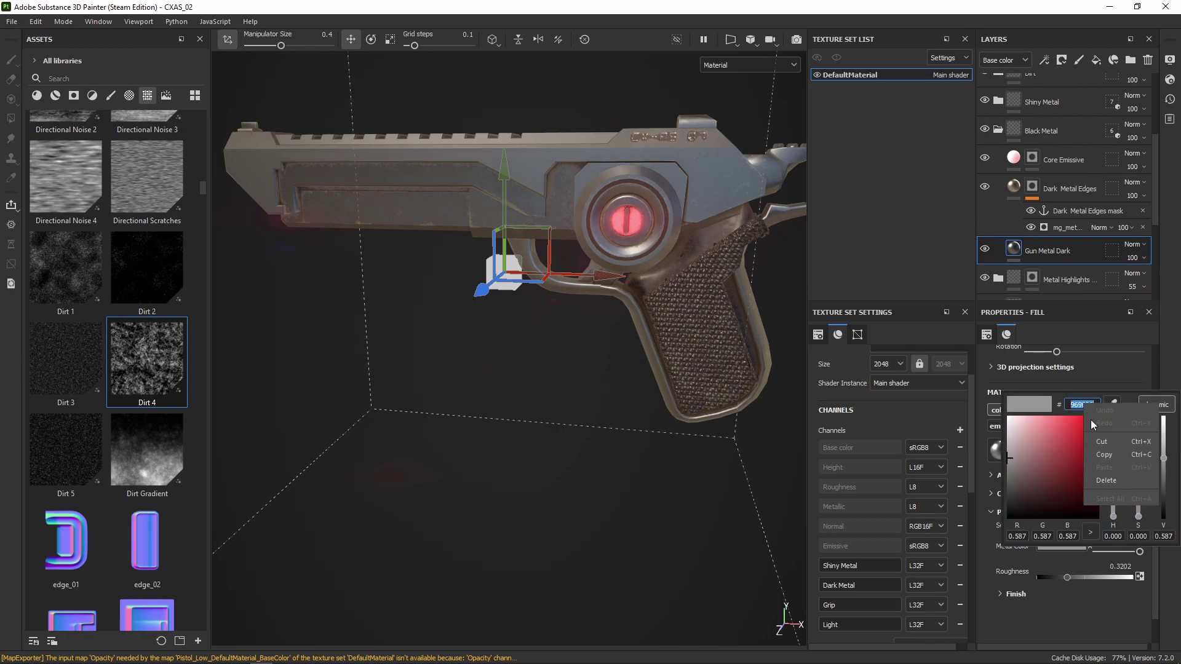
click(1104, 456)
Step: Set the Metal Color of the Dark Metal Edges layer to light gray dddbd7 and collapse the Black Metal folder
click(1011, 186)
click(1011, 187)
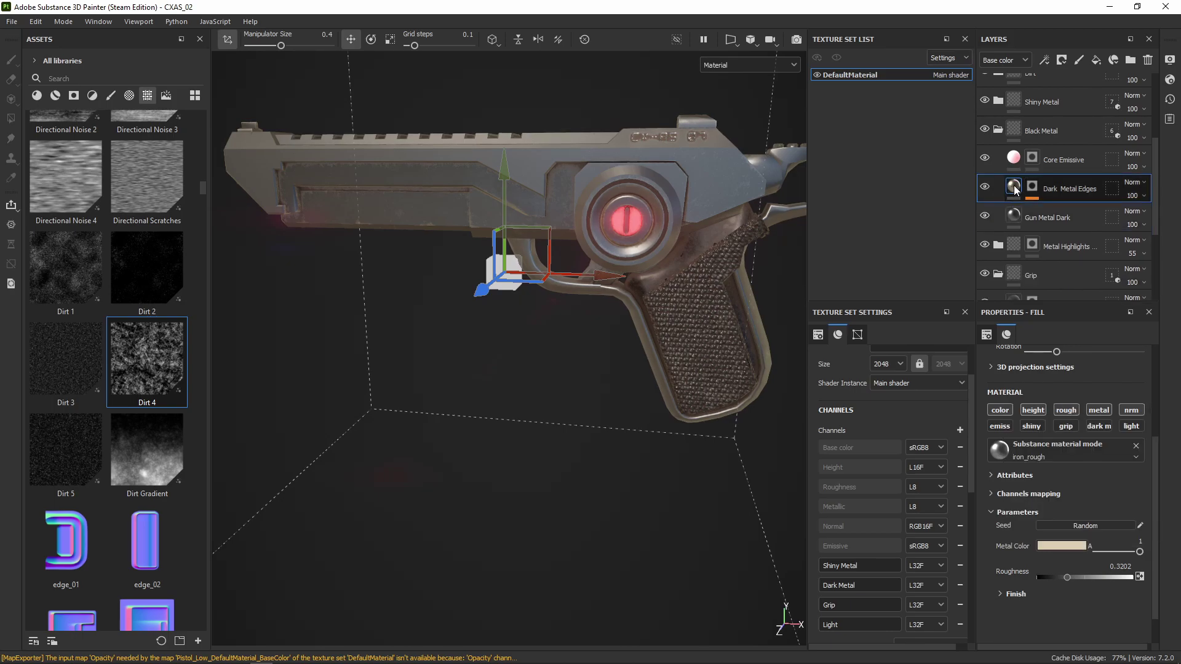
click(1060, 546)
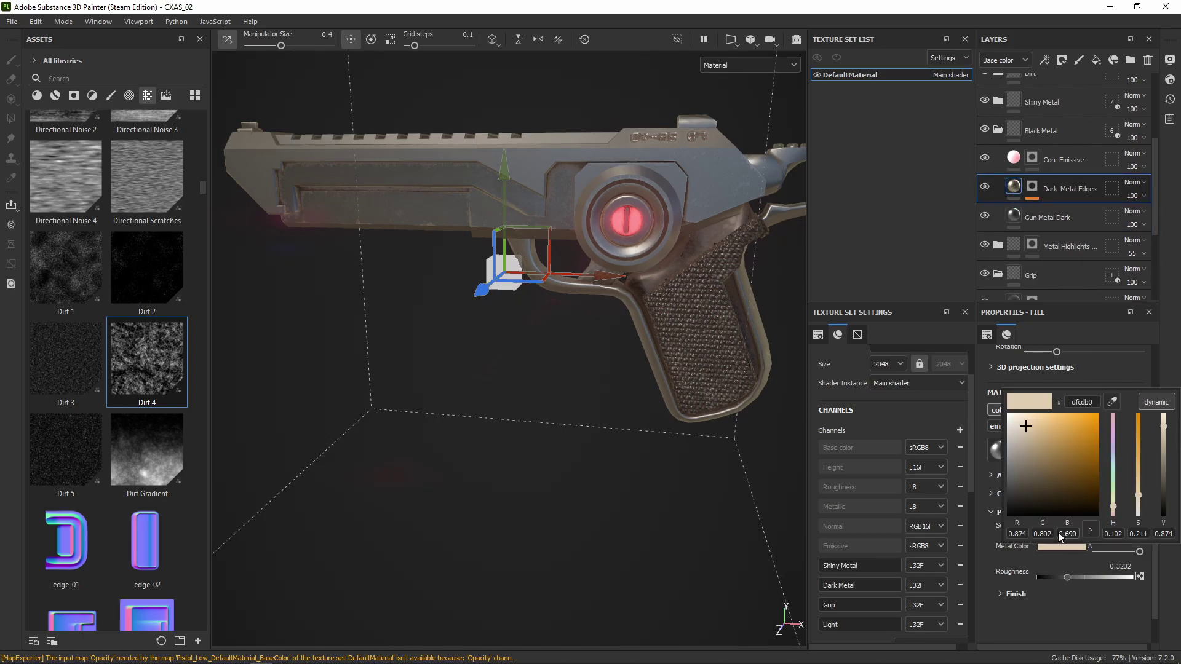
drag(1027, 429, 1009, 427)
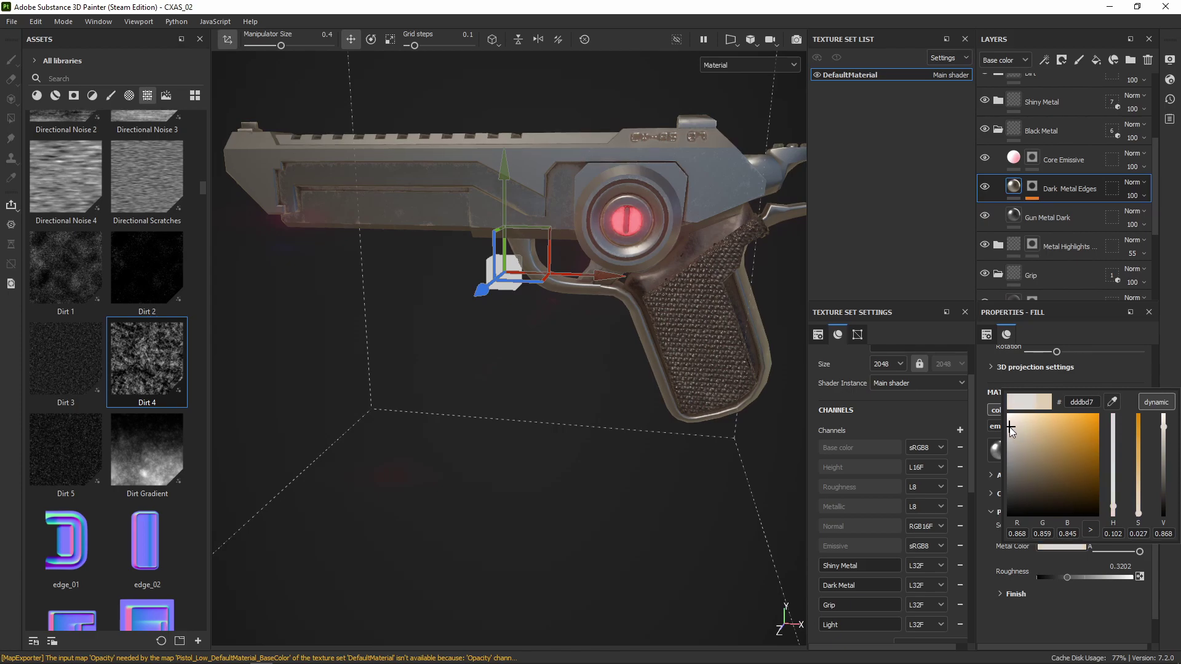
click(1043, 608)
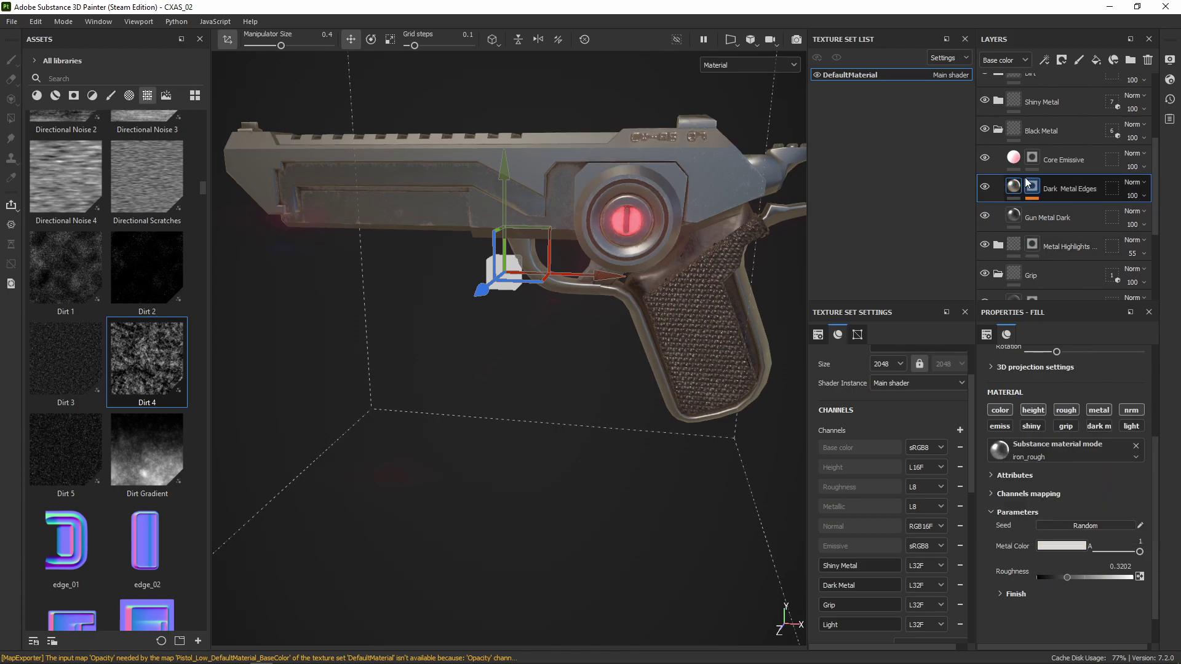
click(997, 131)
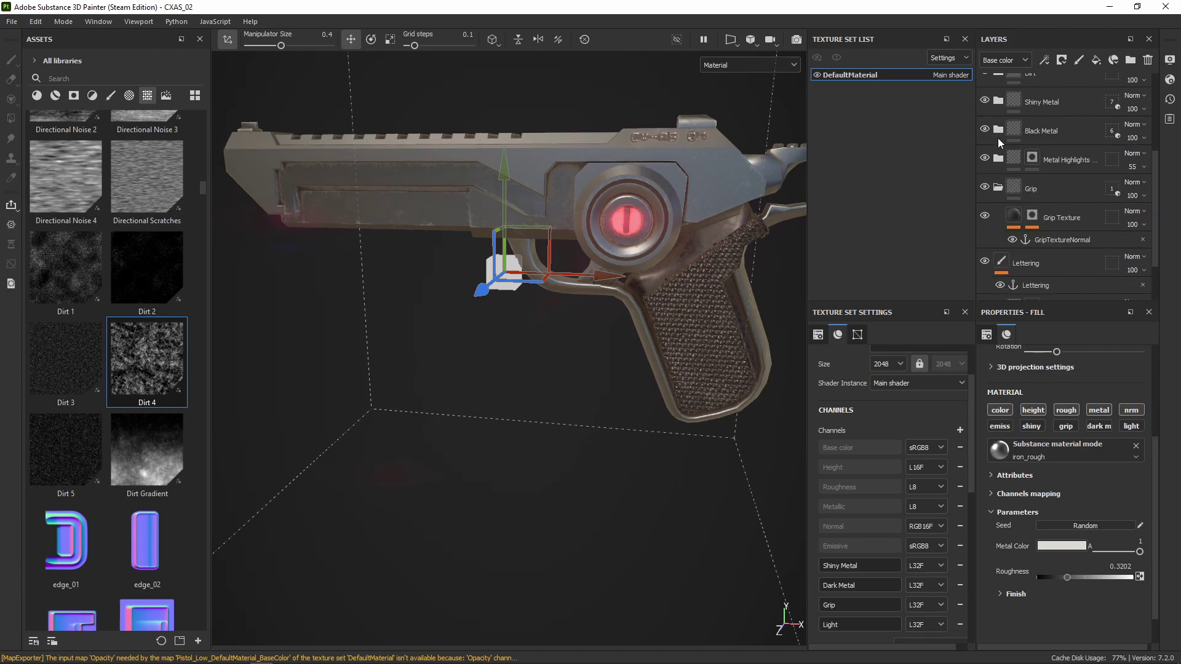
Step: Set the Color of the Grip Texture layer to gray 969696 and collapse the Grip folder
click(1014, 216)
click(1076, 543)
double_click(1096, 404)
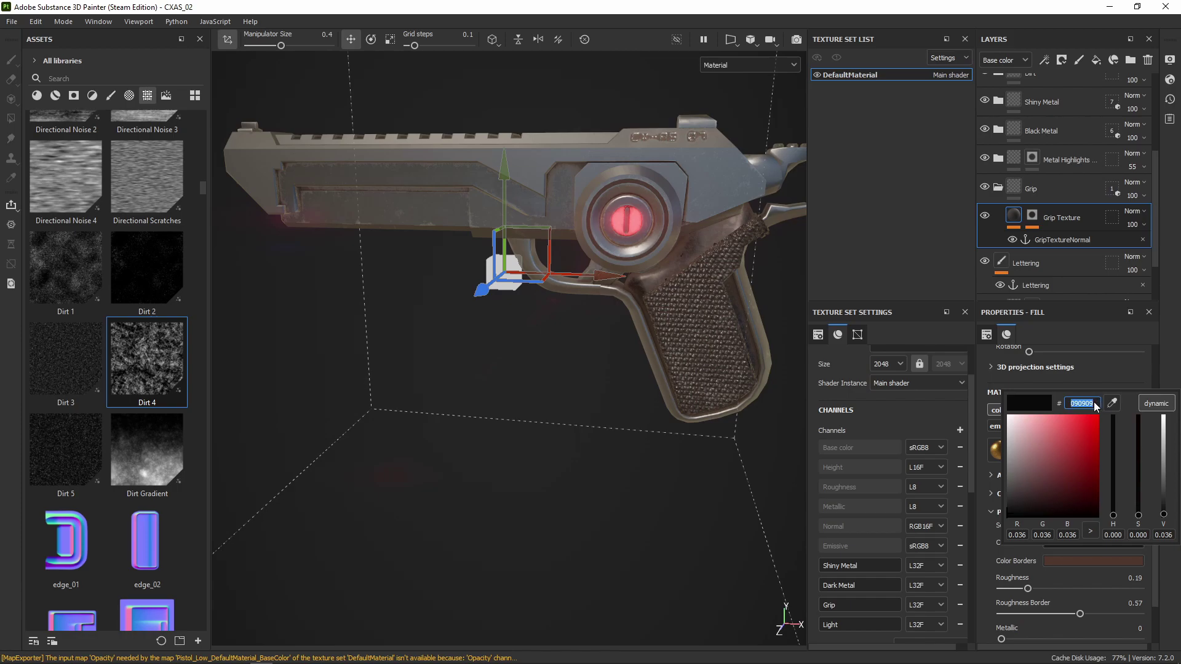
text(969696)
key(Return)
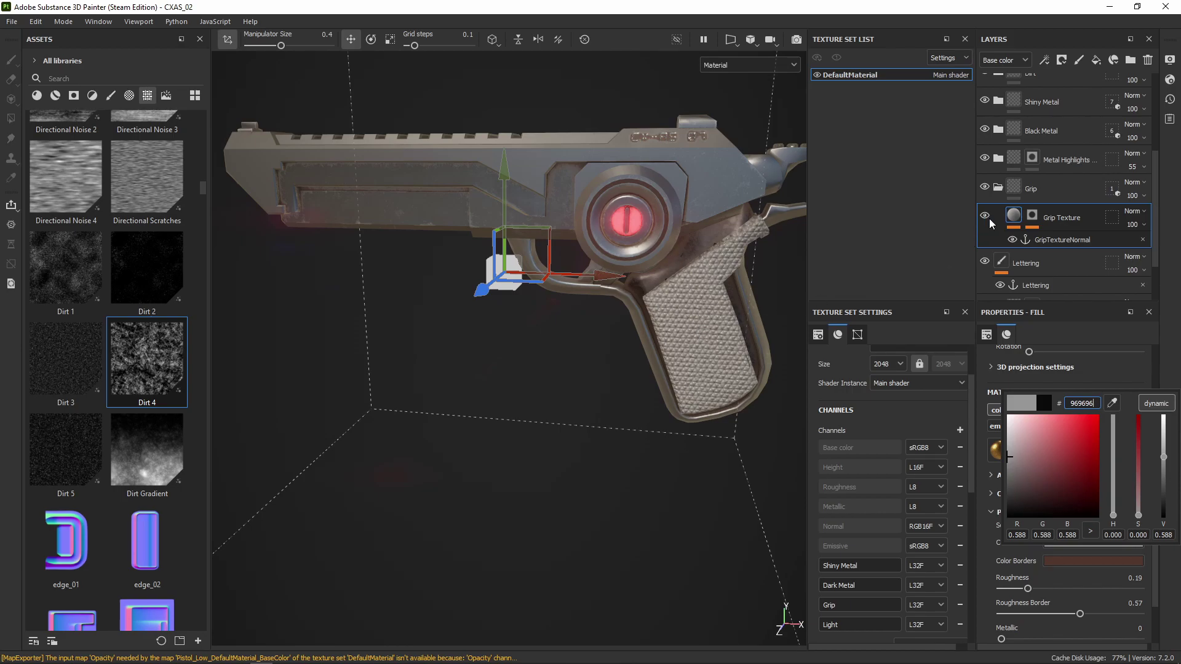
click(999, 189)
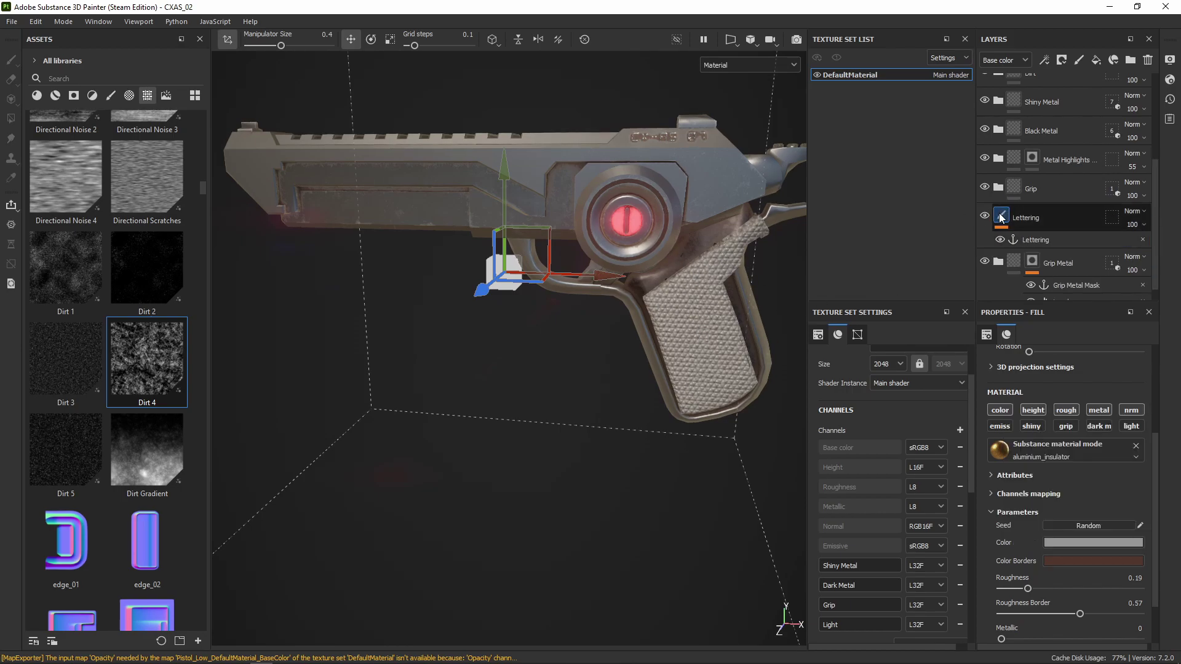
Step: Paste the copied gray 969696 as the Metal Color of the Gun Metal Dark layer in the Grip Metal folder and check the pistol
scroll(997, 255, down, 1)
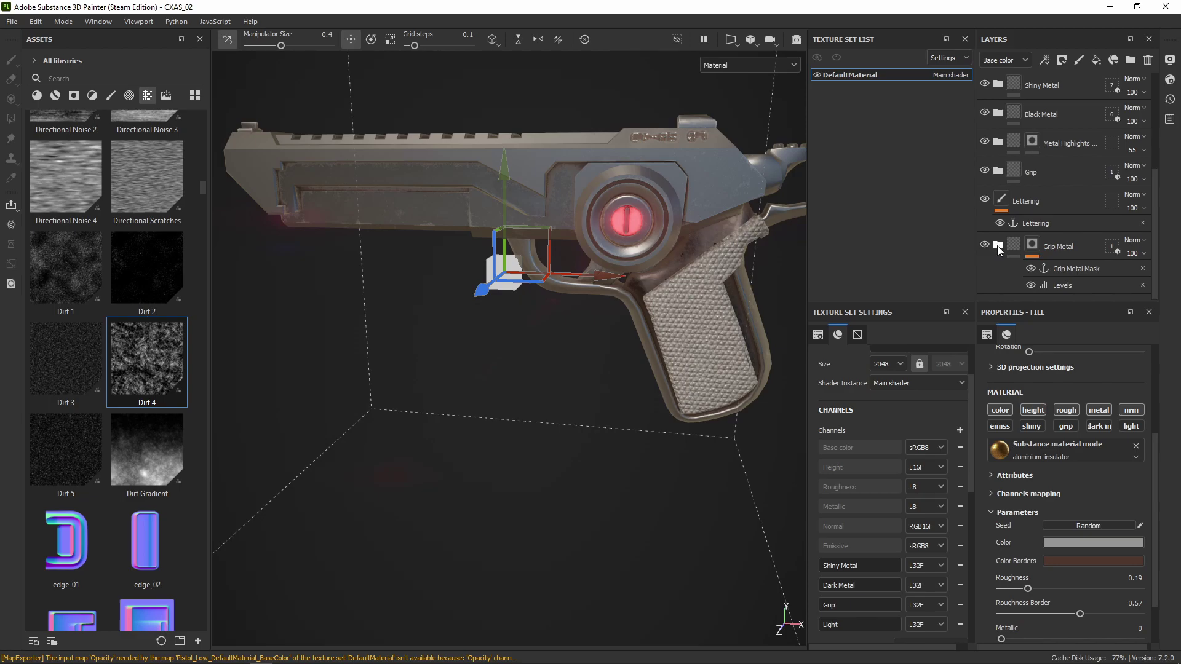
scroll(1008, 271, down, 1)
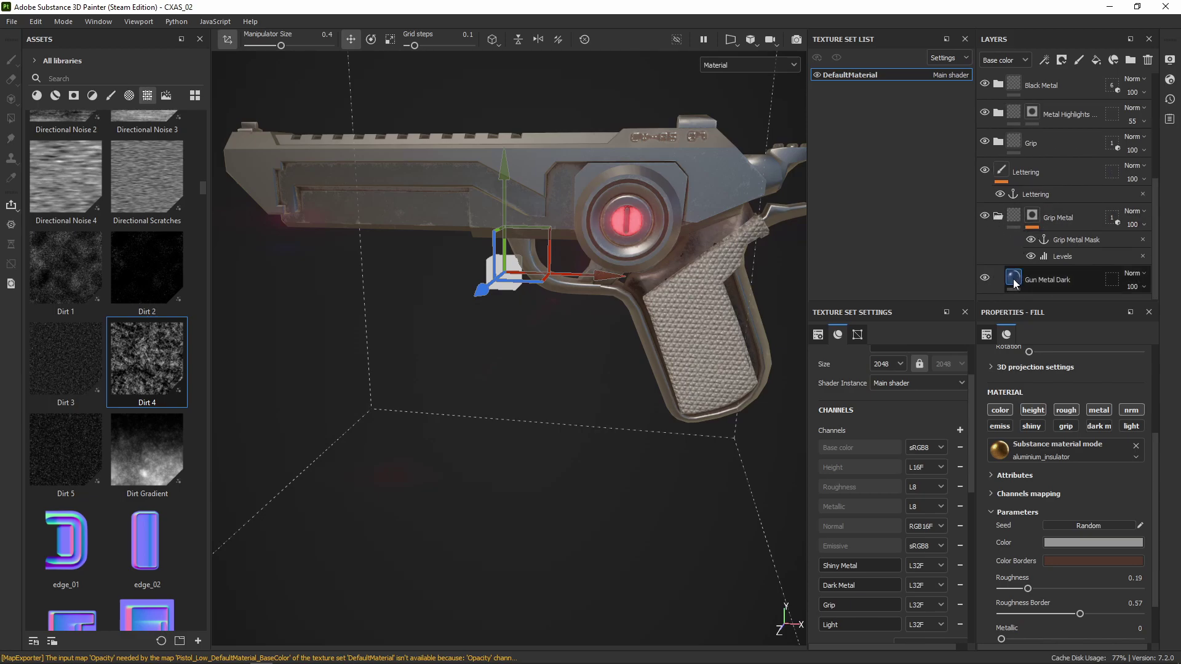
click(1016, 283)
click(1068, 546)
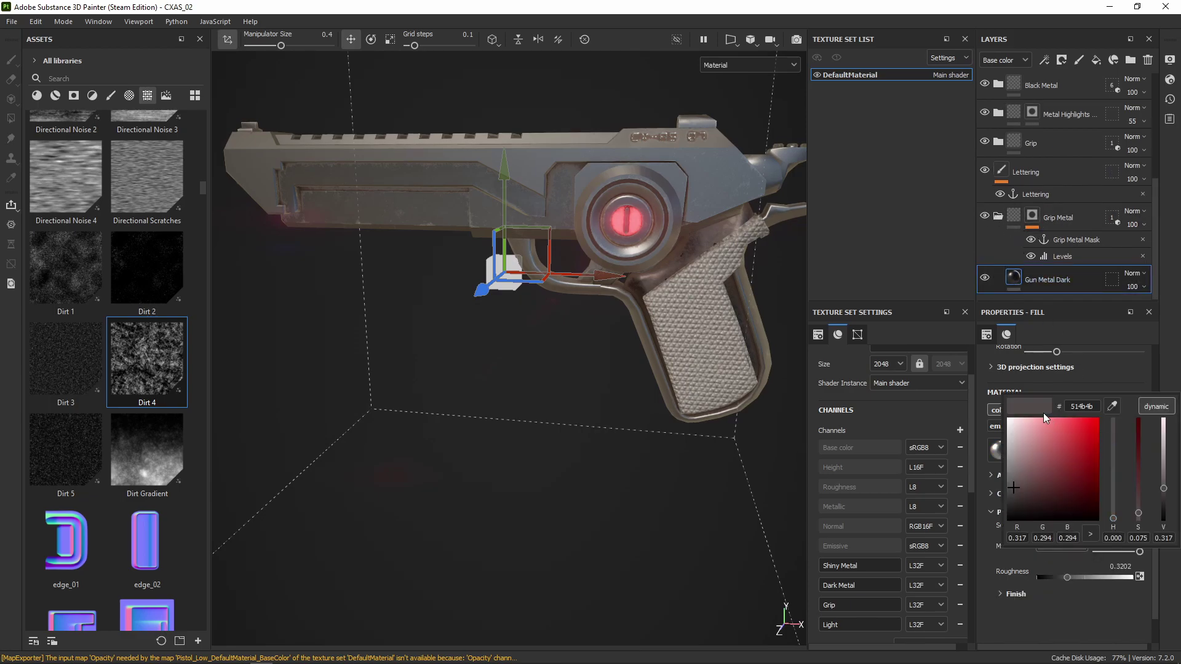
drag(1093, 414, 1058, 409)
key(ctrl+v)
alt+drag(711, 357, 608, 311)
scroll(492, 241, up, 4)
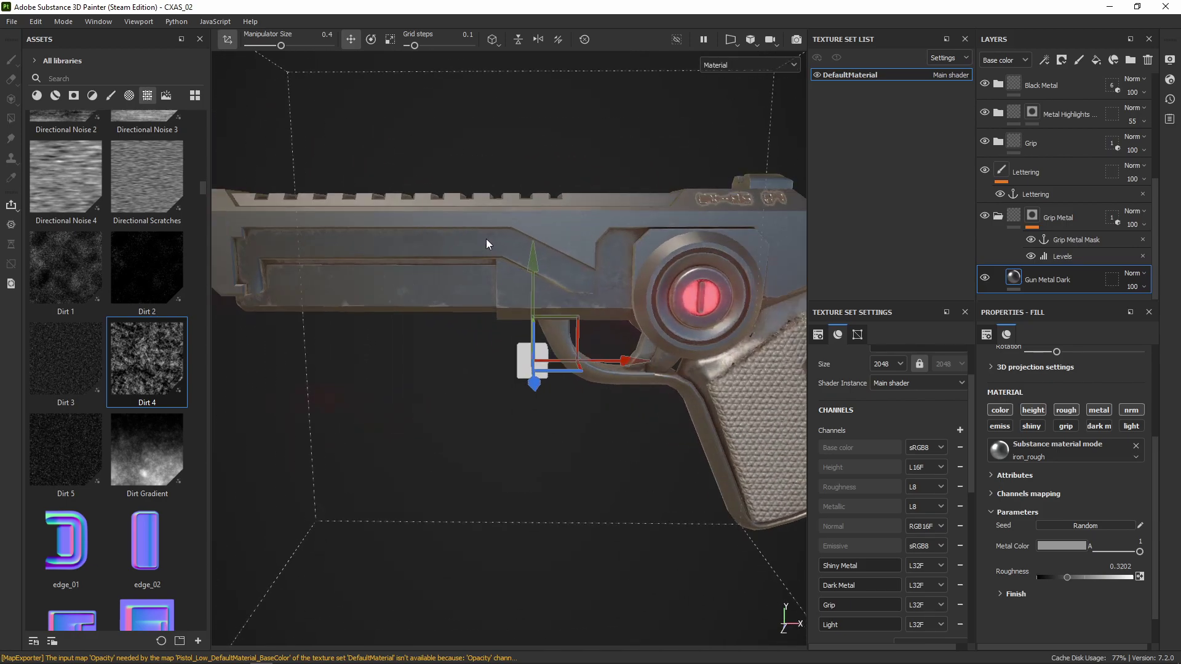
scroll(486, 244, down, 2)
mouse_move(505, 243)
alt+mouse_down()
mouse_move(510, 305)
mouse_move(399, 259)
mouse_move(278, 253)
mouse_move(489, 258)
alt+mouse_up()
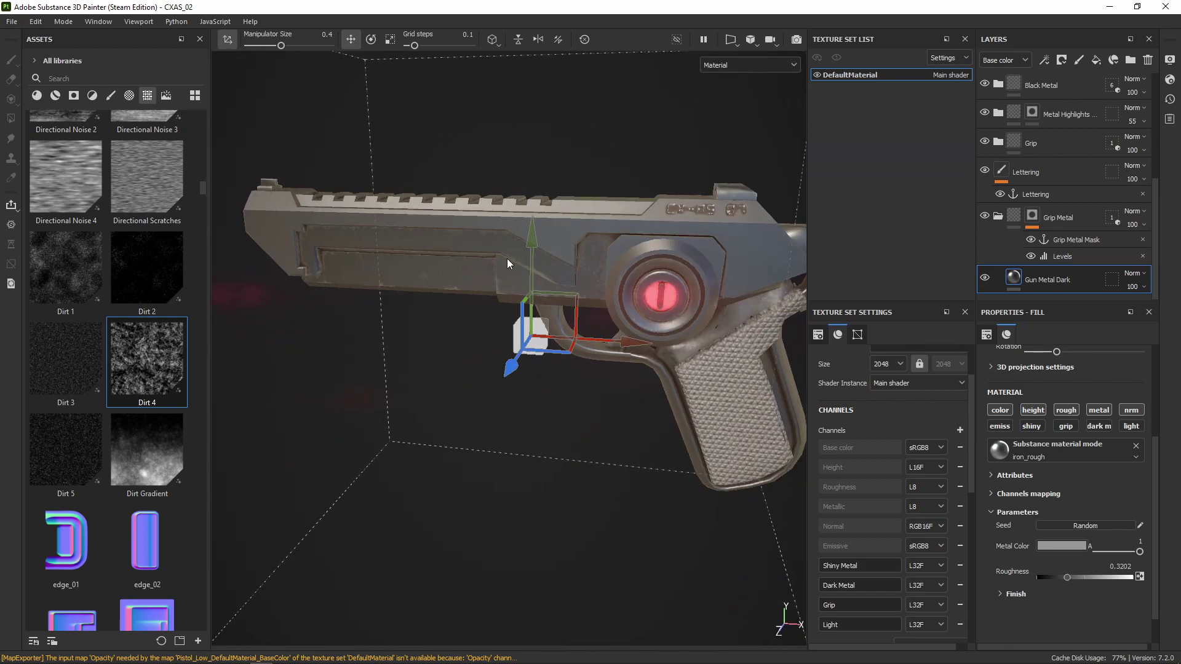
alt+drag(583, 240, 433, 157)
Step: Open the texture export's output templates and check the Unreal Engine 4 (Color Mask Packed) preset
click(38, 21)
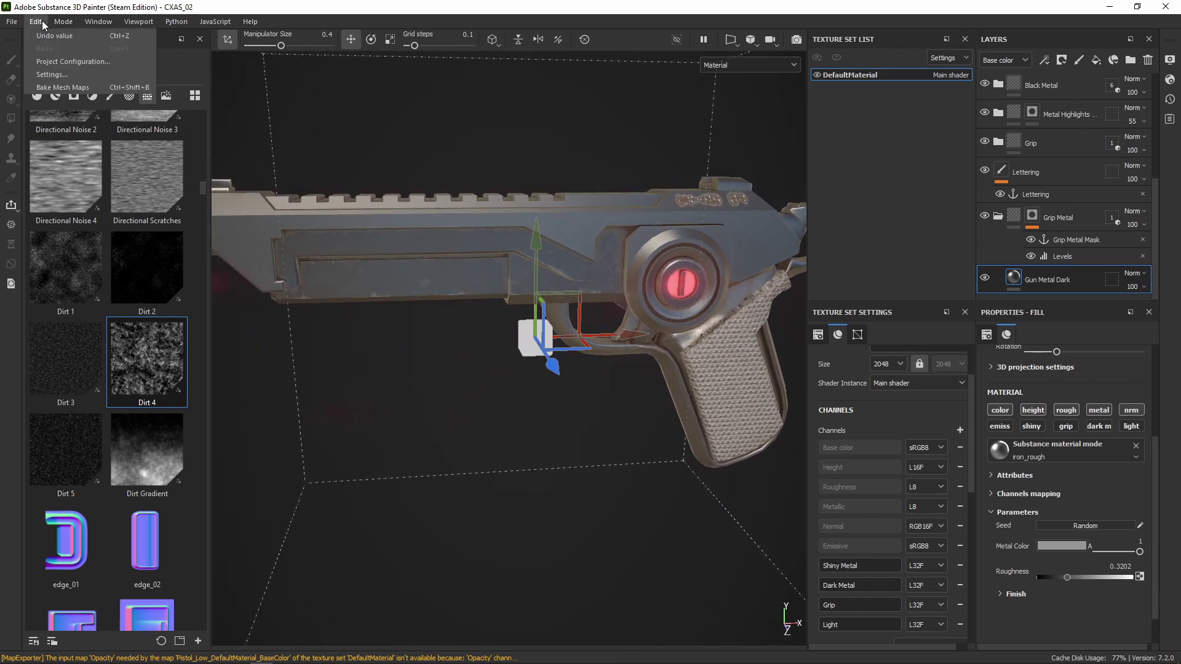
mouse_move(12, 21)
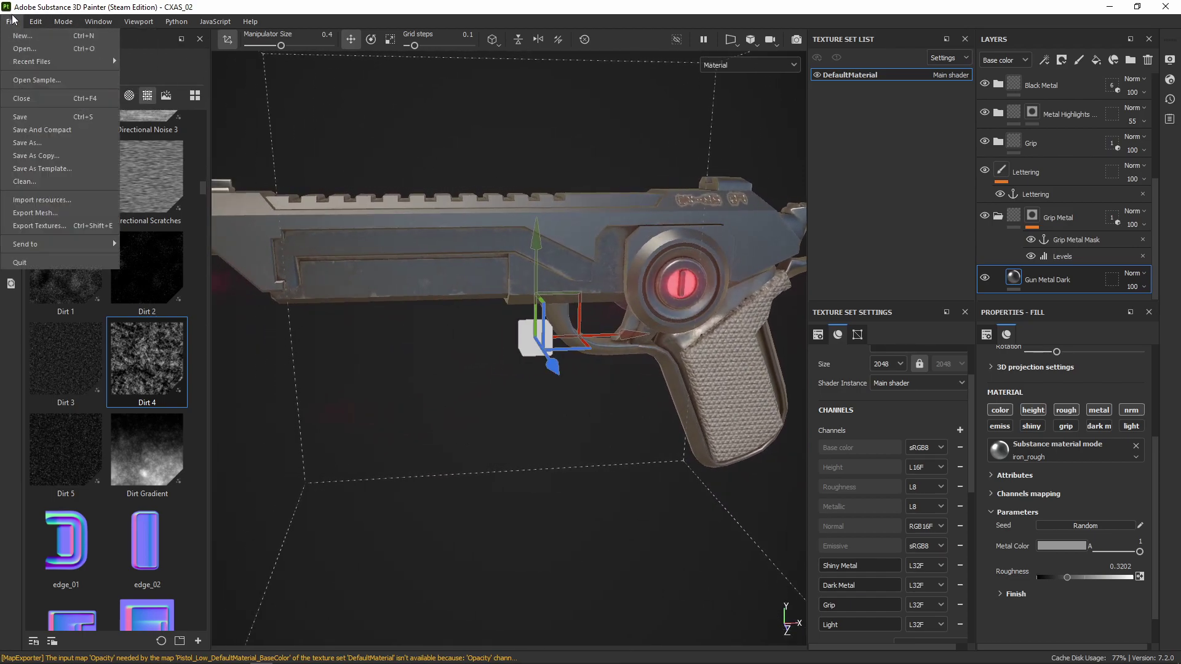
click(46, 227)
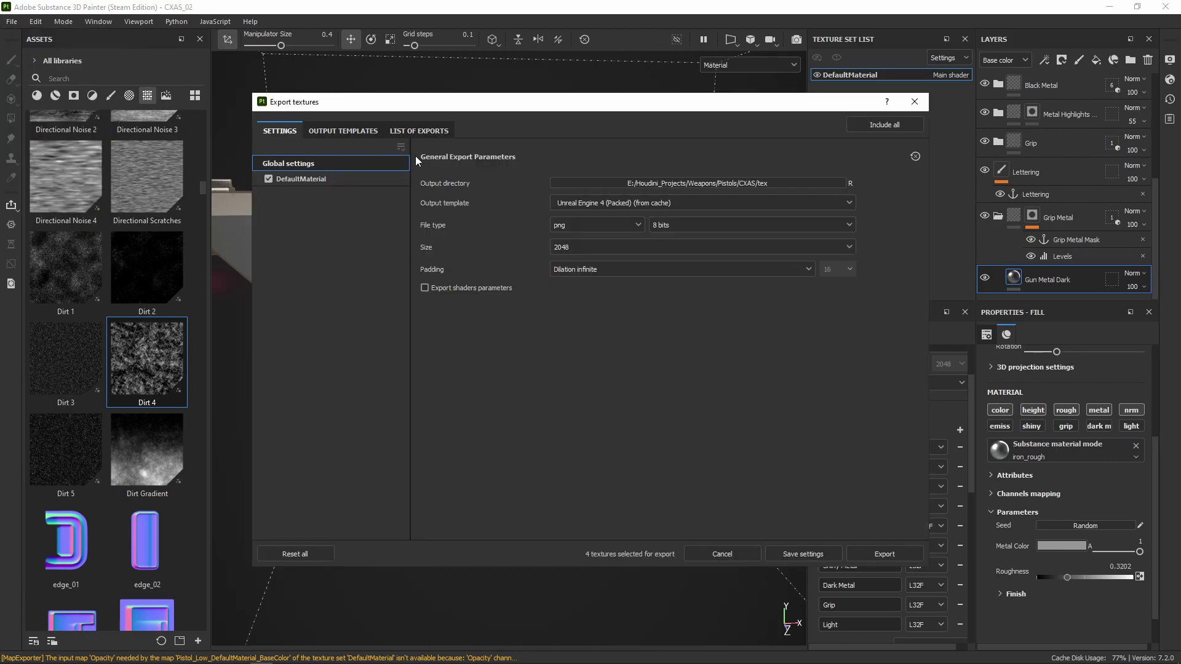
click(353, 131)
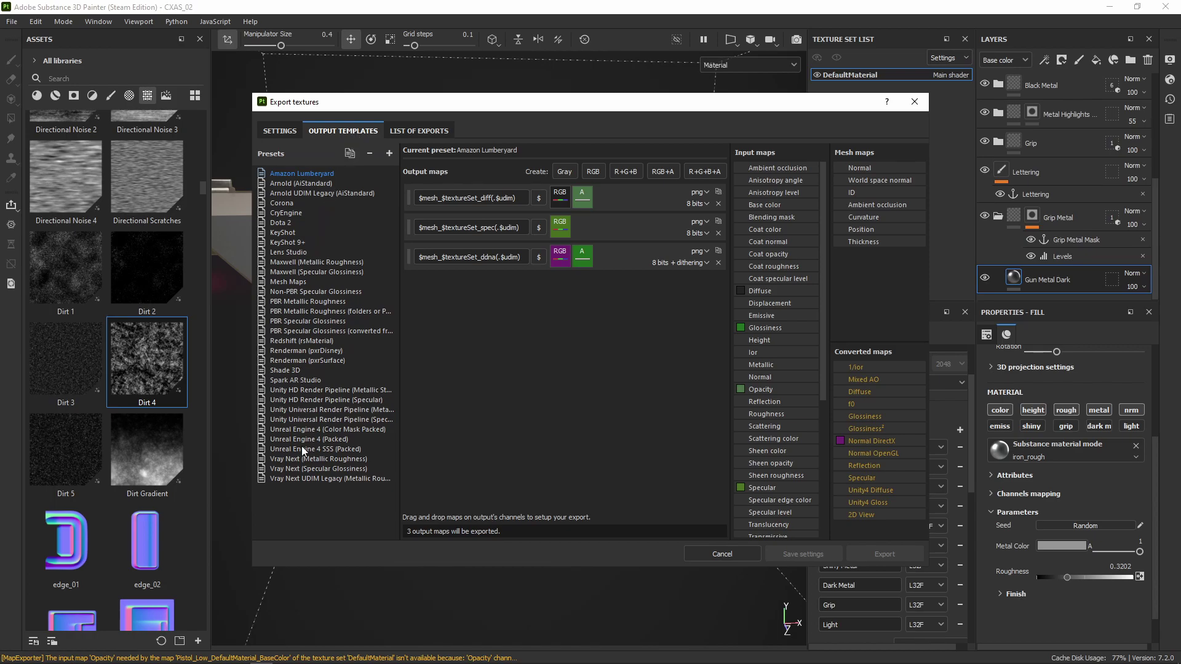
click(315, 429)
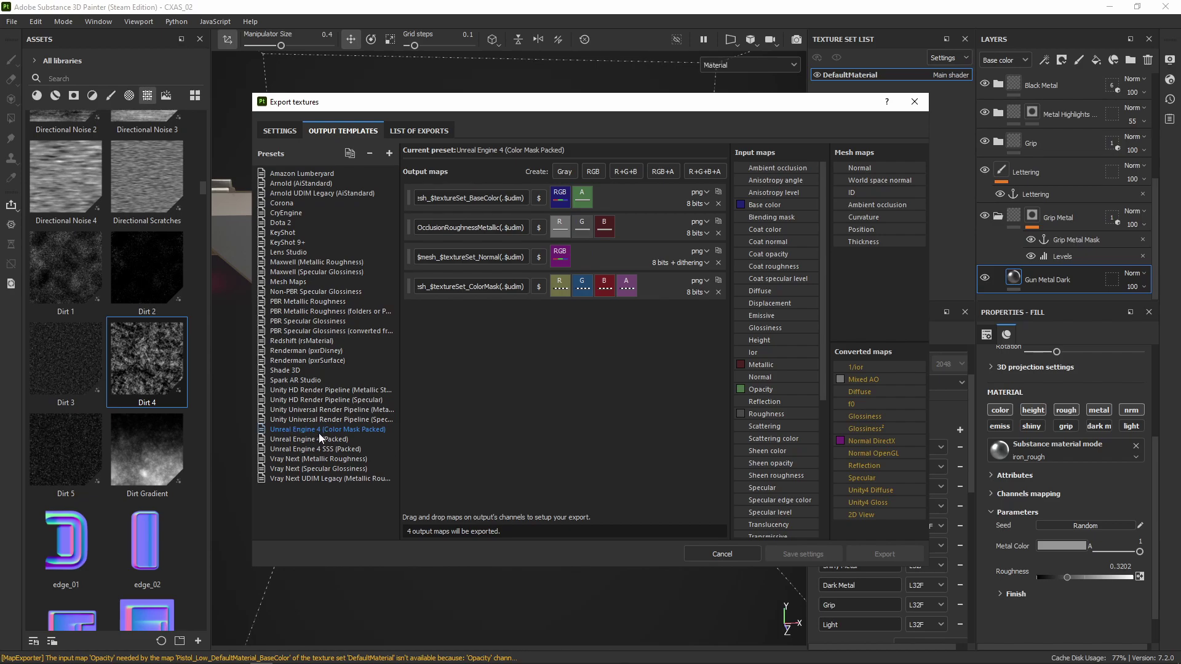
Step: Duplicate the Unreal Engine 4 (Packed) export preset and rename the copy Unreal Engine 4 (Color Map Packed)_copy
click(308, 439)
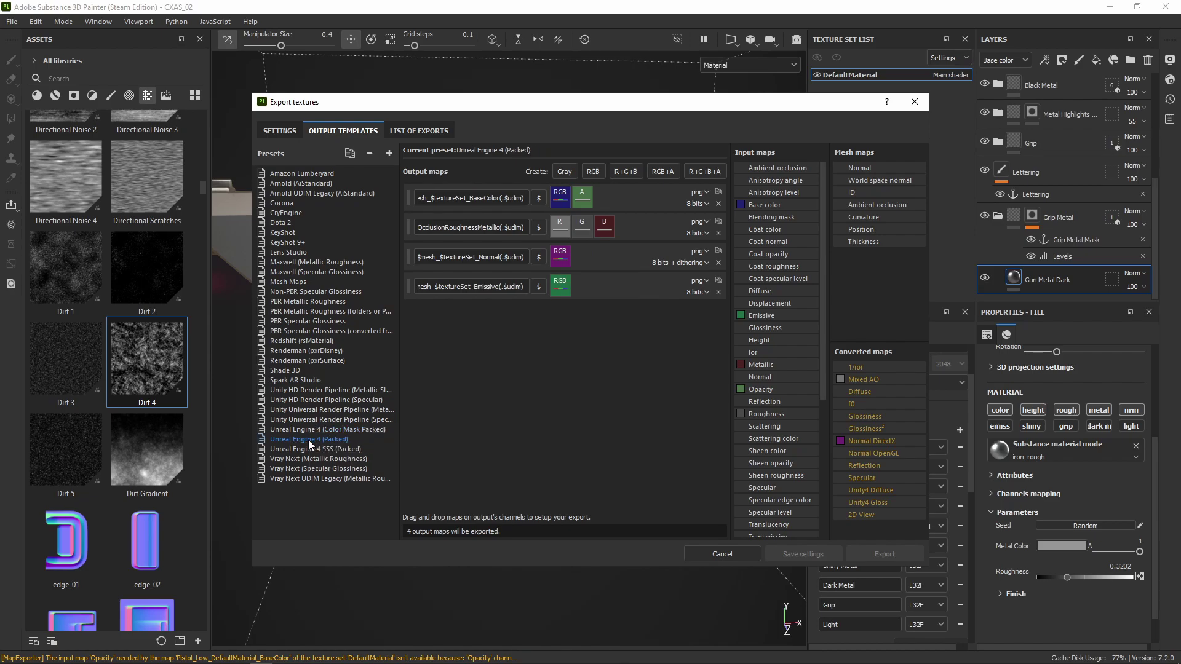
right_click(308, 440)
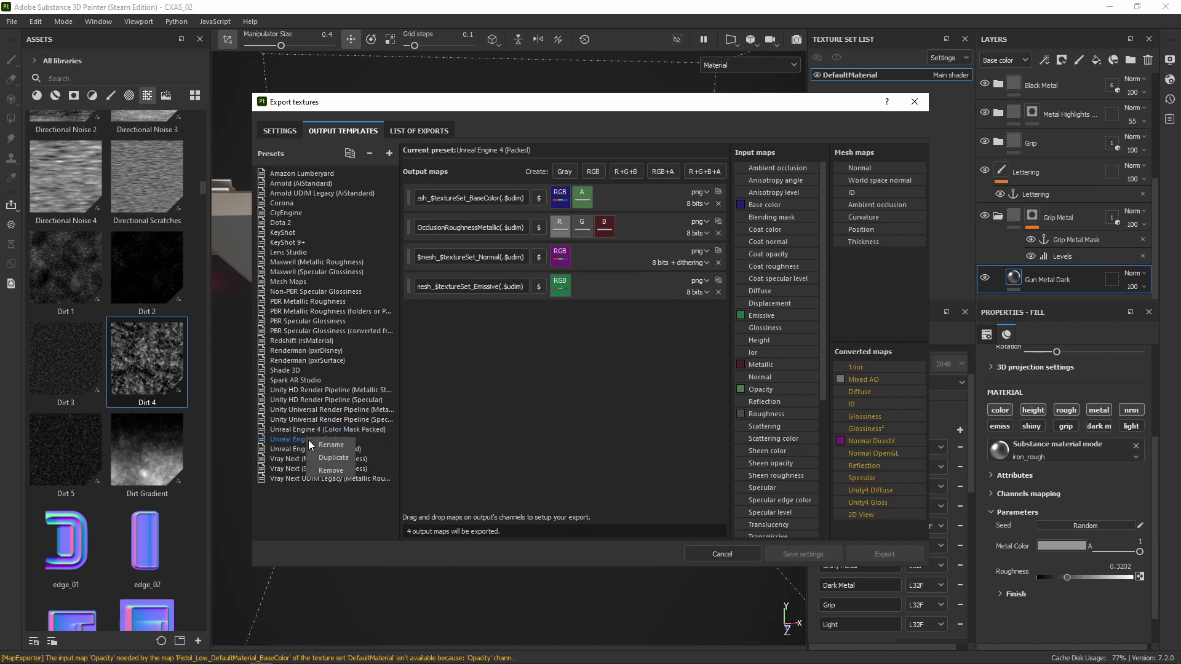
click(332, 458)
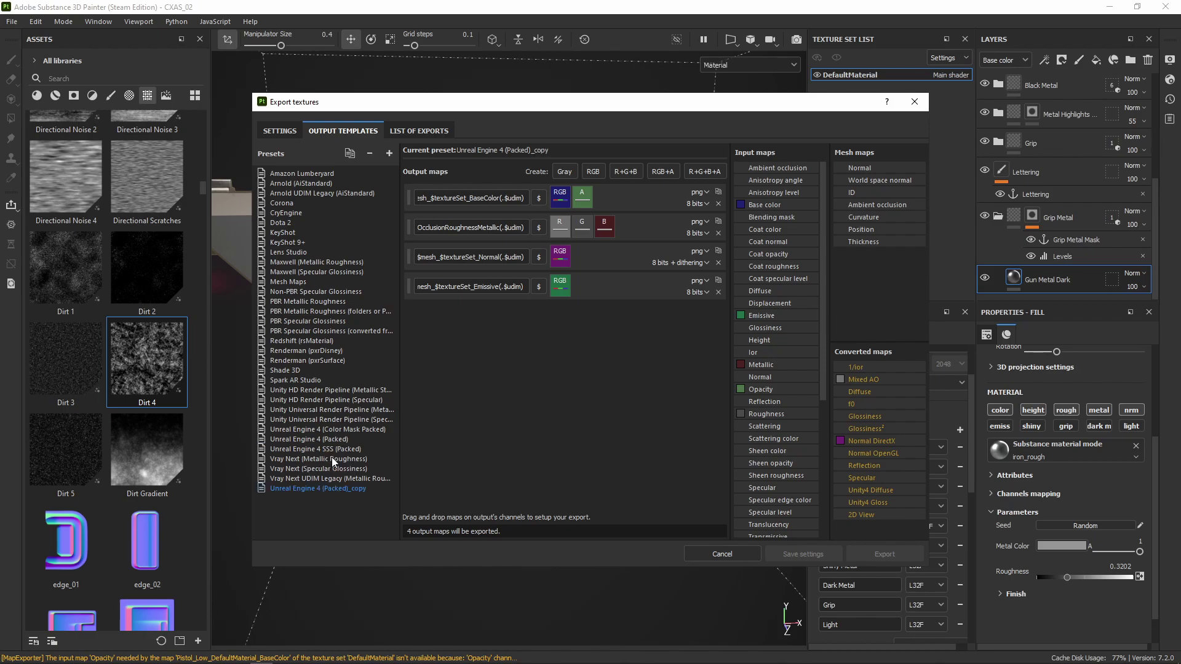
double_click(348, 490)
key(Return)
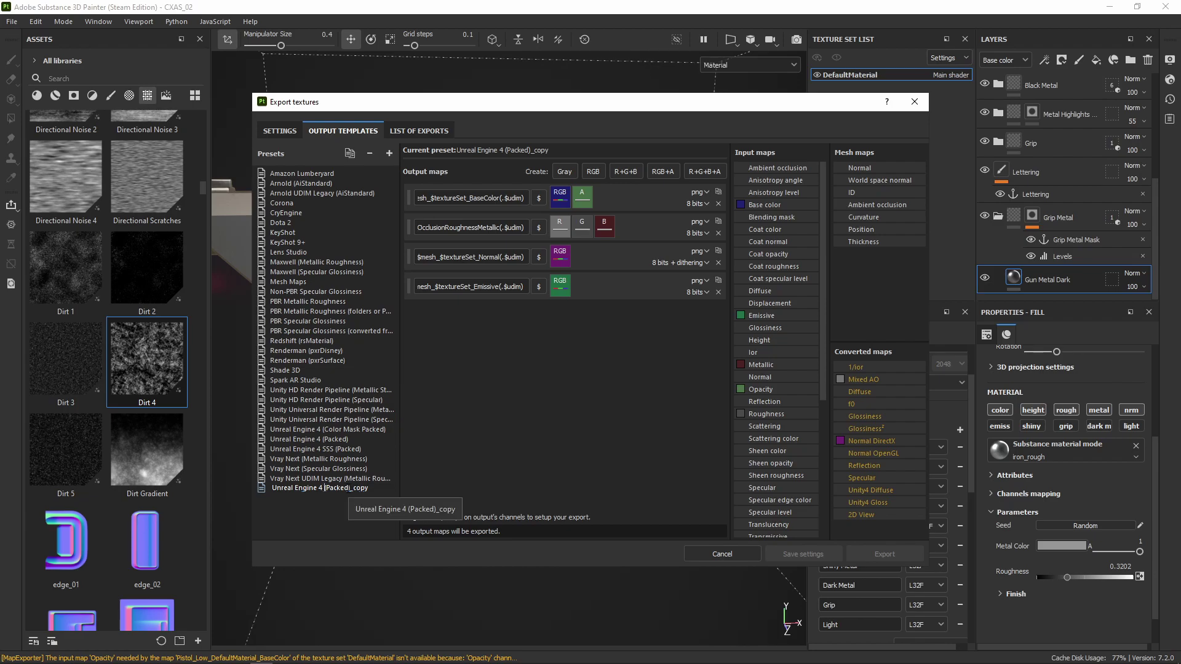
text(Color Map)
key(Return)
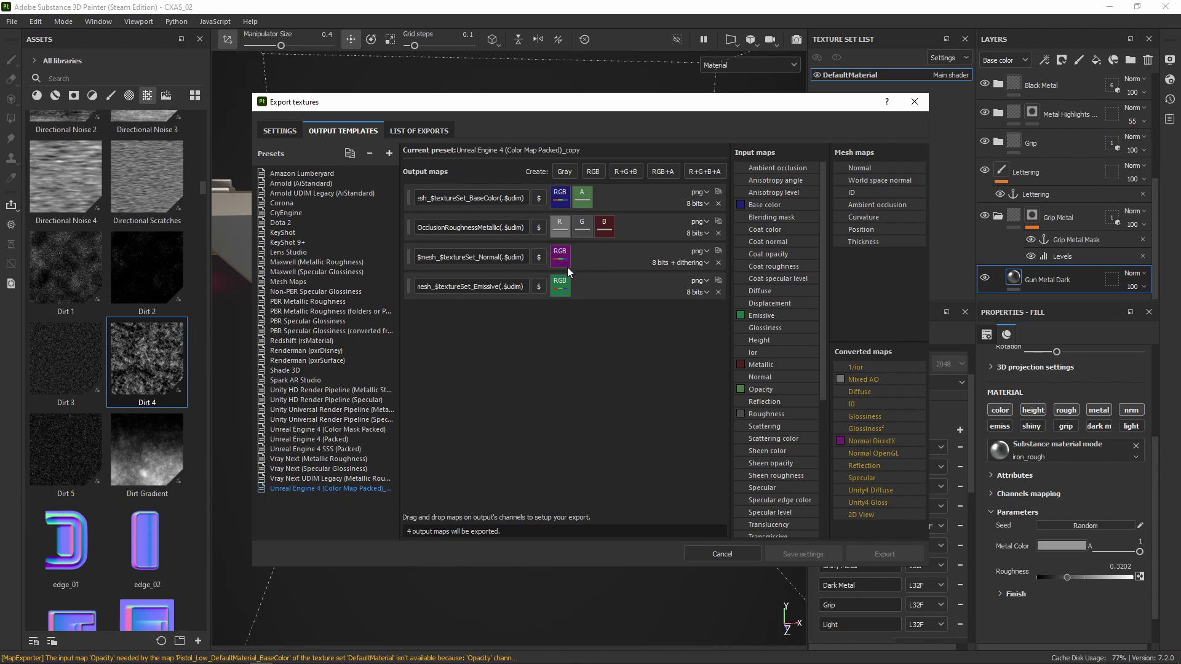
Step: Replace the preset's emissive output map with an R+G+B+A map and assign User0's A Channel to its R channel
click(718, 293)
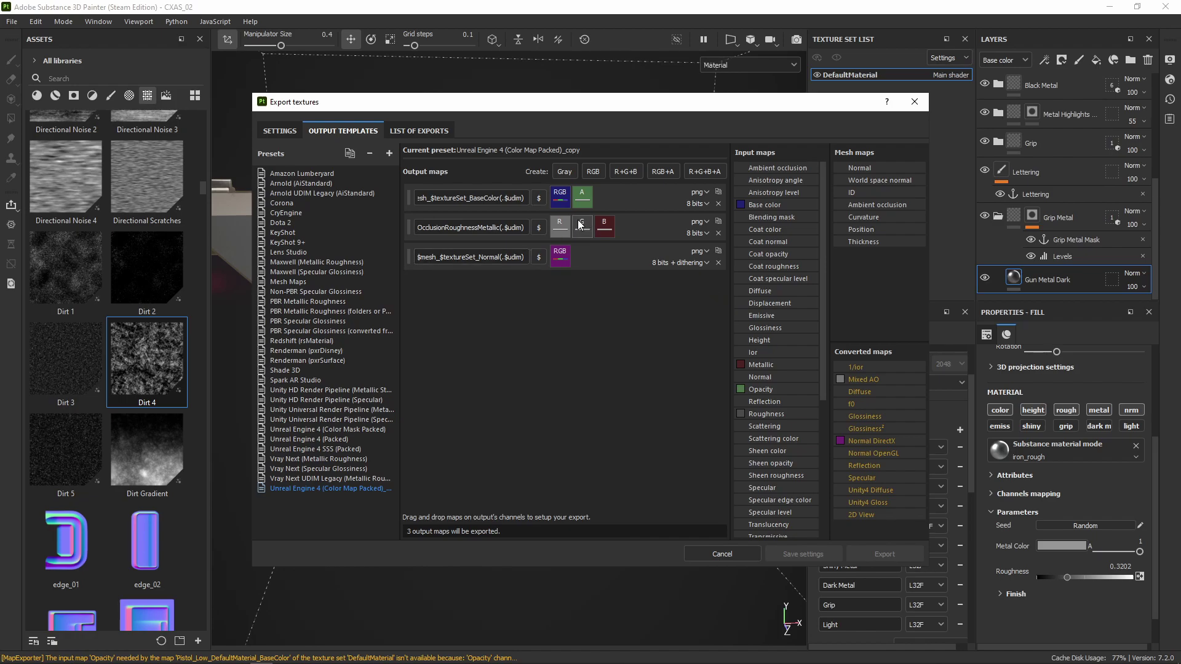
click(704, 171)
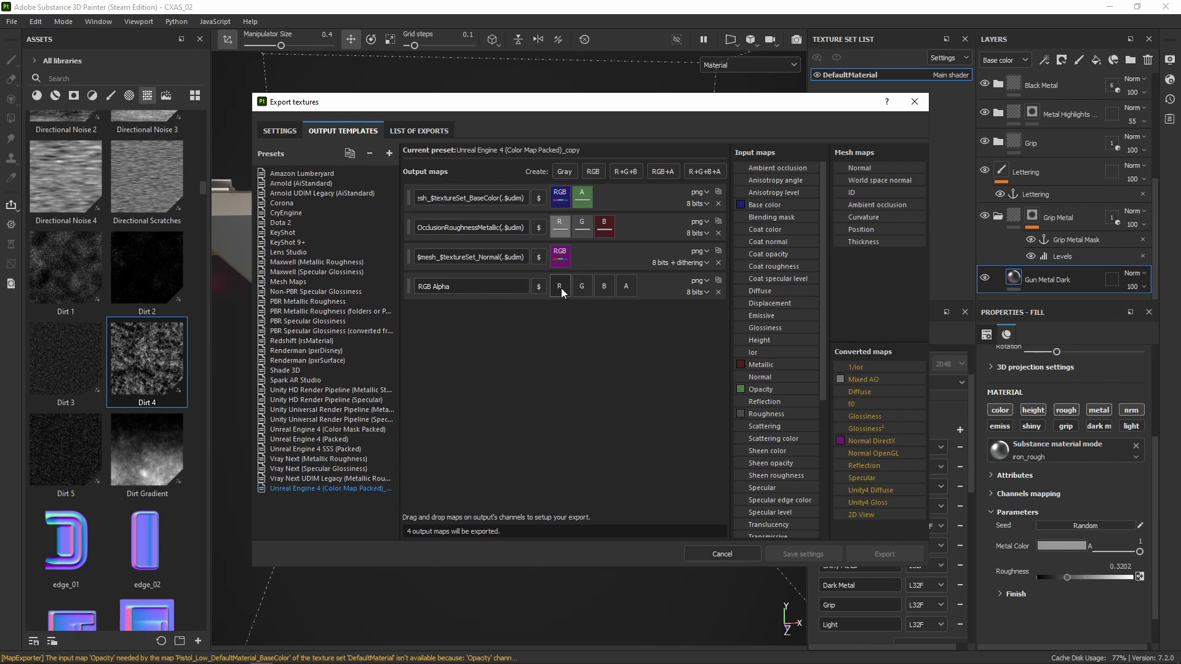
scroll(777, 437, down, 2)
scroll(776, 436, down, 4)
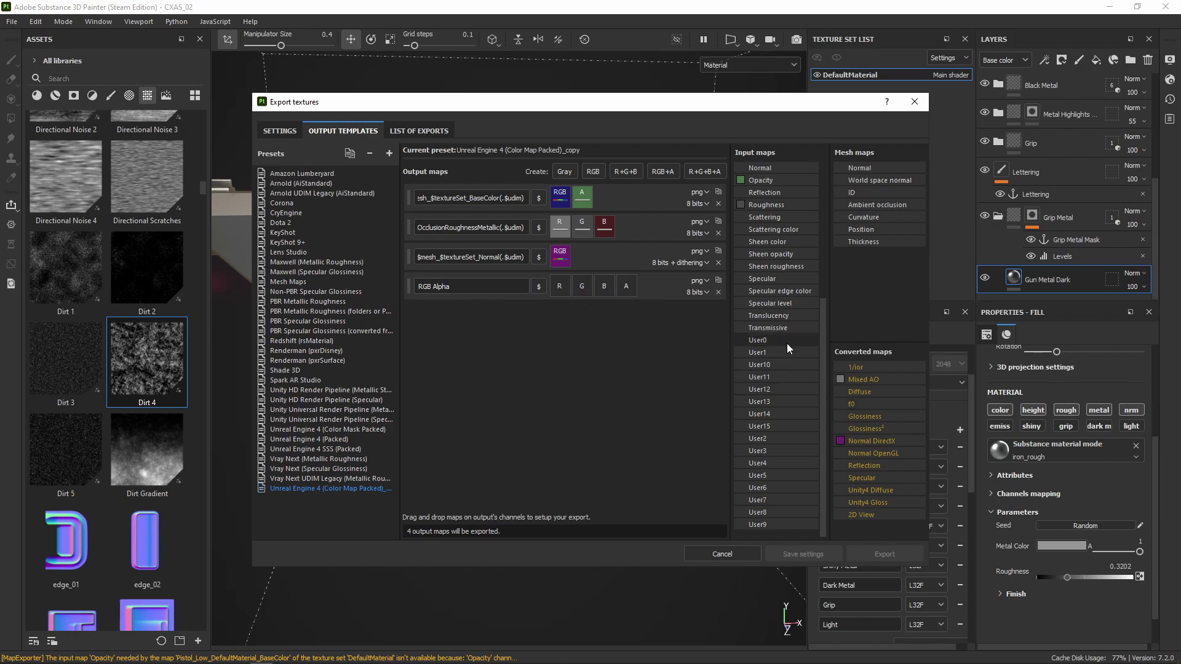
drag(762, 341, 561, 286)
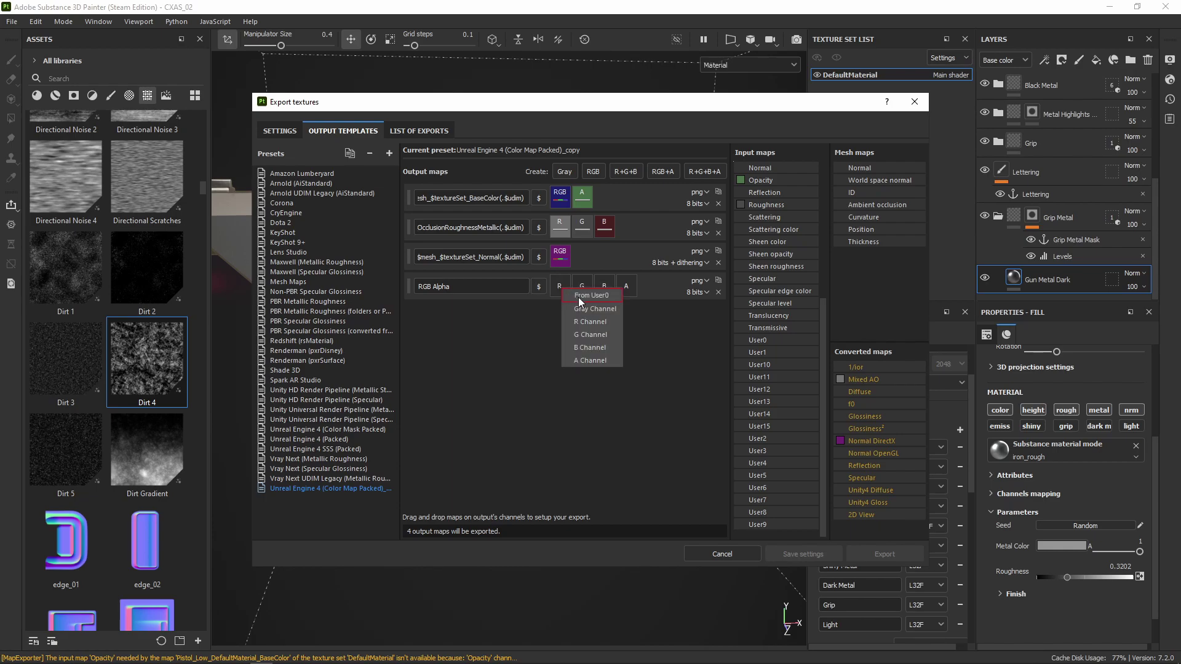
click(589, 360)
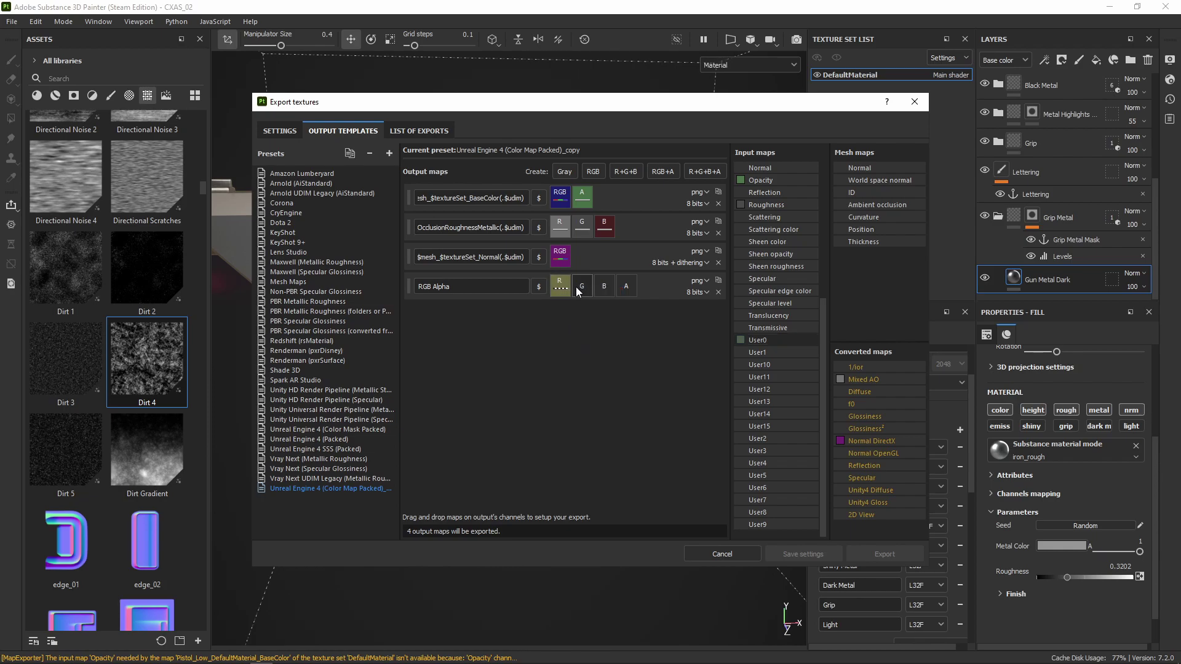
Step: Assign the A Channel of User1, User2 and User3 to the new map's G, B and A channels respectively
drag(759, 353, 582, 288)
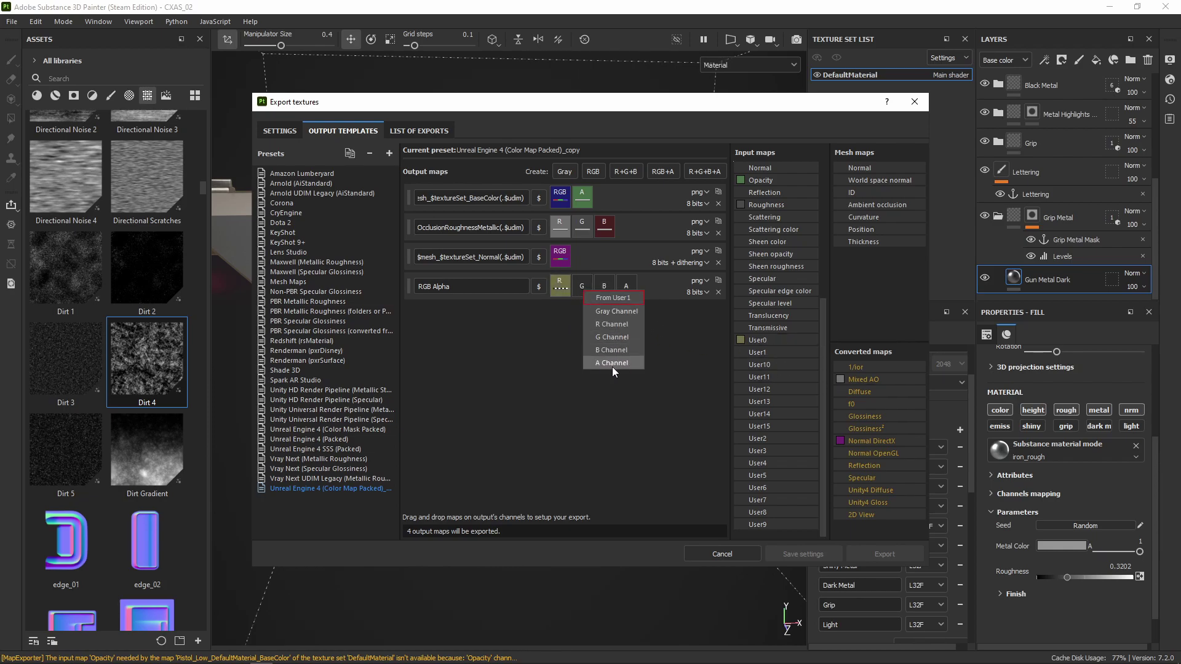
click(613, 363)
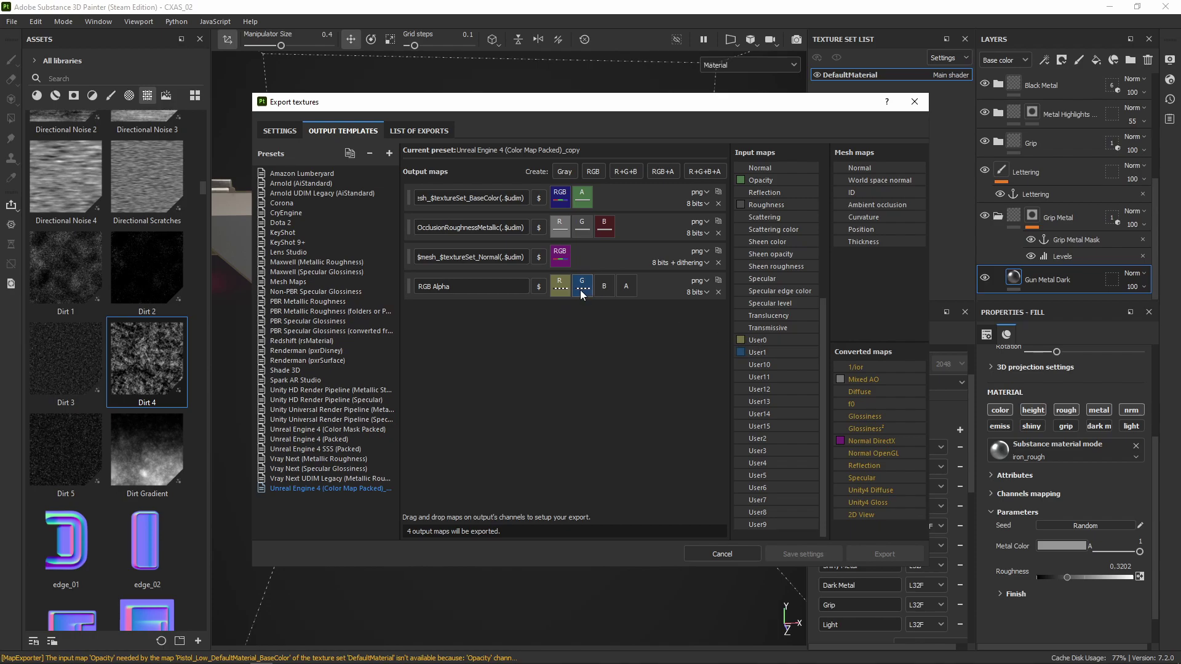
drag(760, 438, 607, 289)
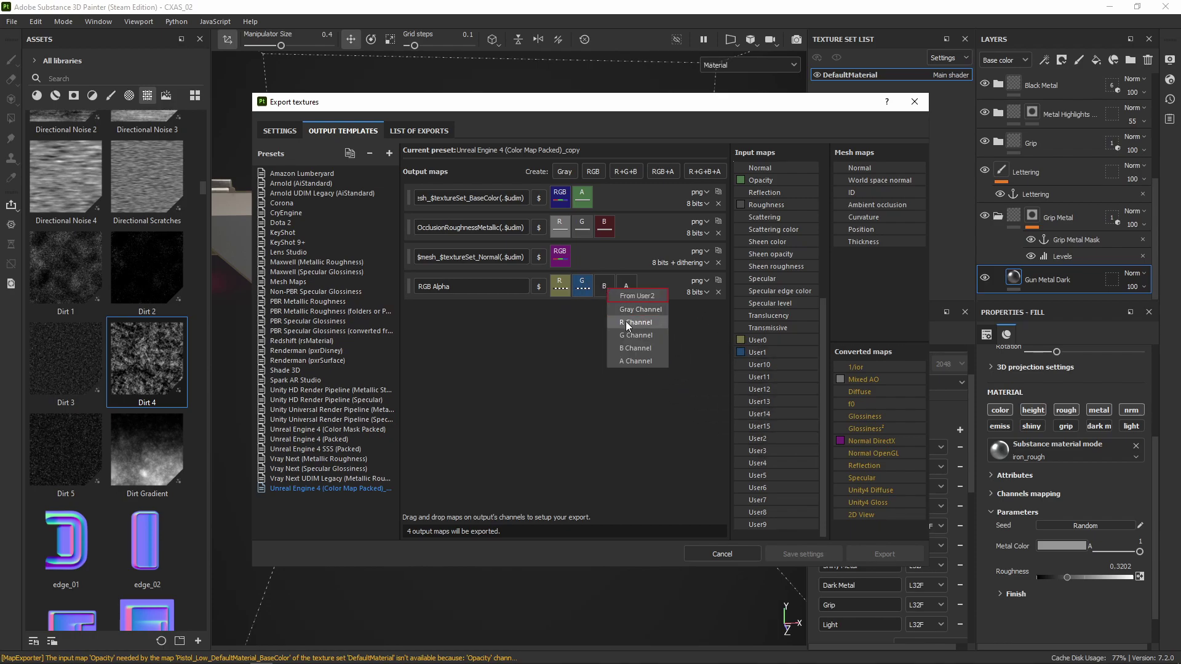
click(631, 360)
drag(759, 450, 630, 289)
click(656, 366)
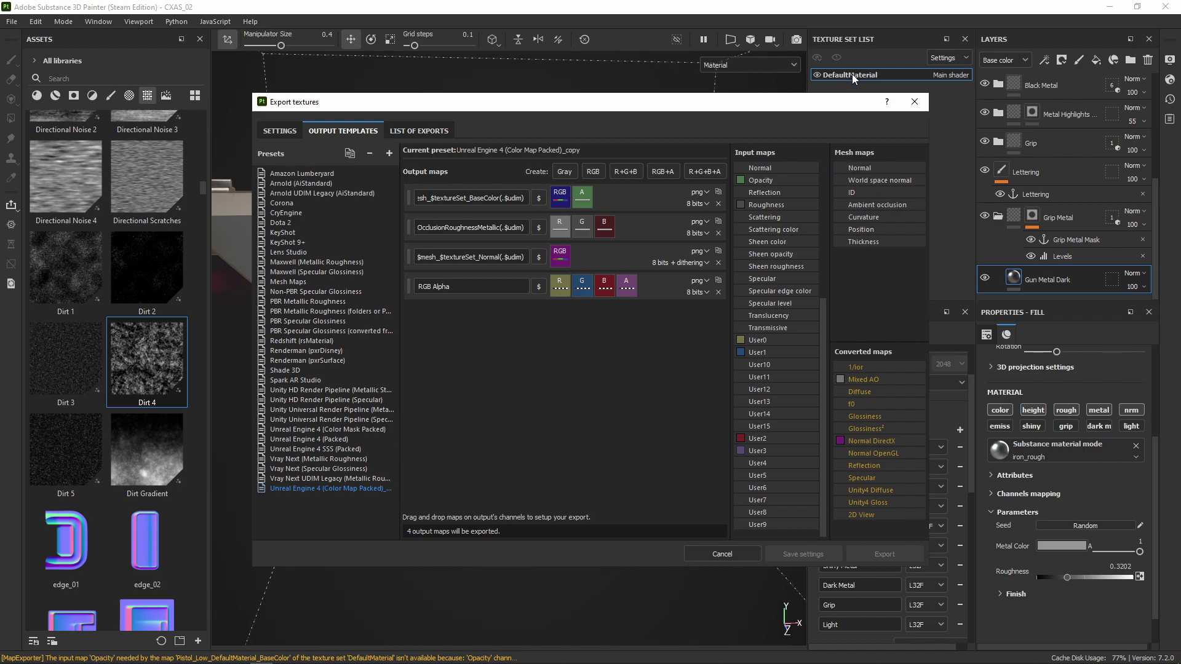
Step: Copy the emissive map's name pattern from the Unreal Engine 4 SSS (Packed) preset and paste it as the new R+G+B+A map's name
click(305, 450)
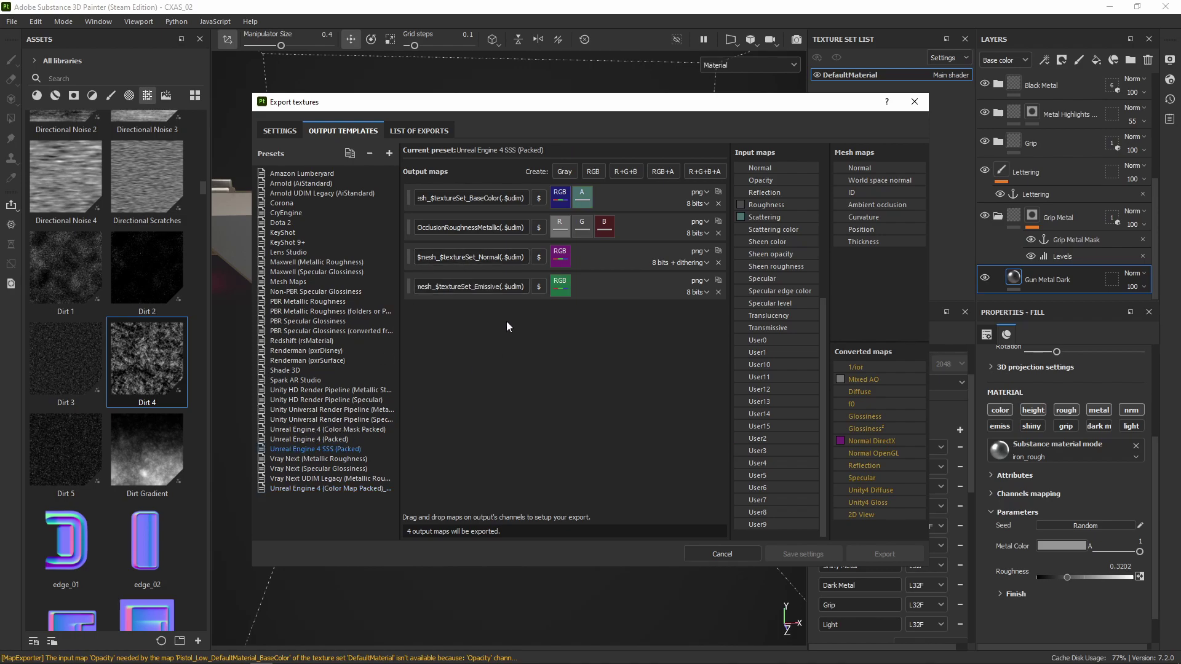
triple_click(477, 287)
key(ctrl+c)
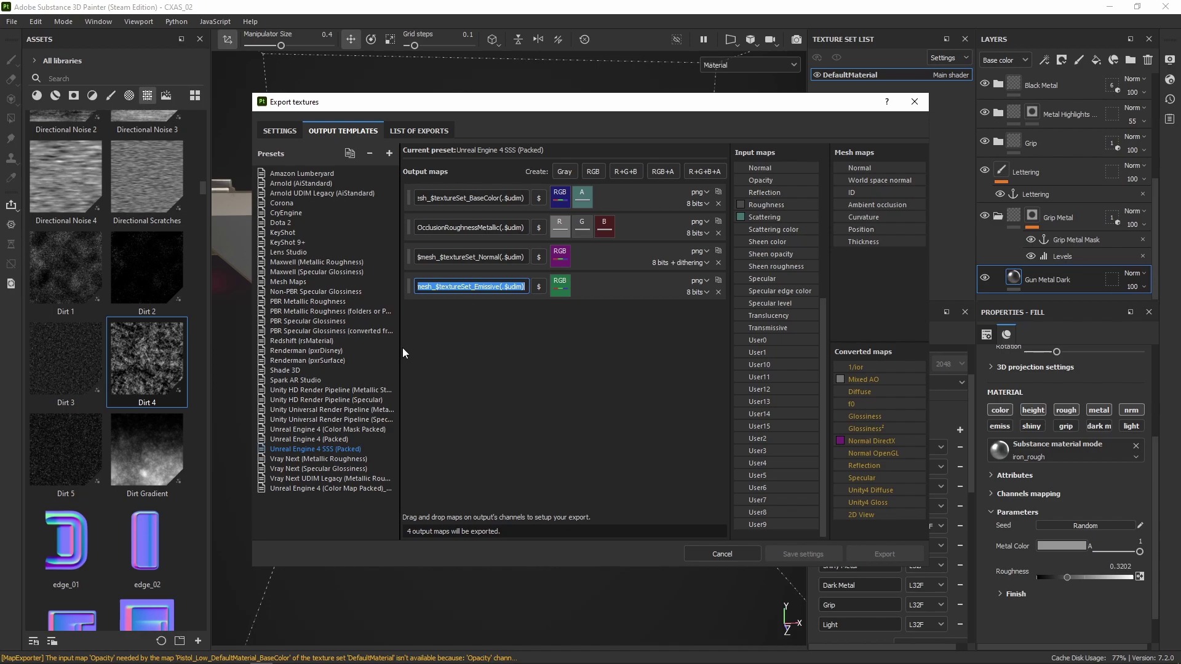
click(326, 488)
key(ctrl+v)
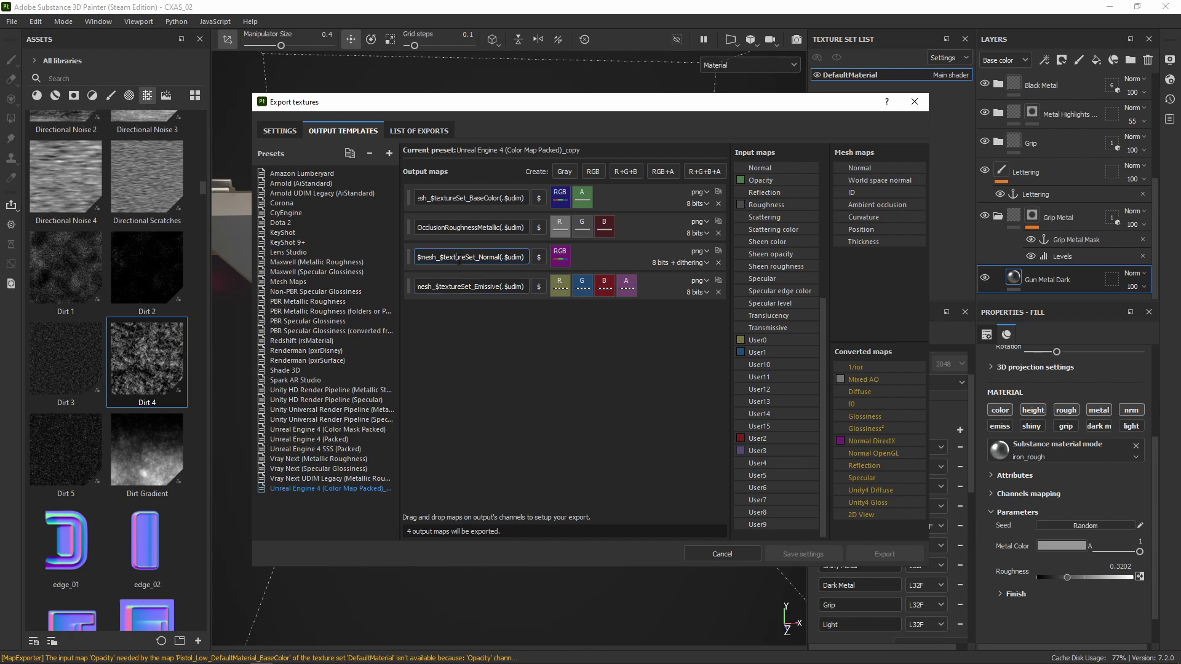
Step: Copy the ColorMask name pattern from the Unreal Engine 4 (Color Mask Packed) preset and paste it as the copied preset's R+G+B+A map name
double_click(459, 257)
click(314, 430)
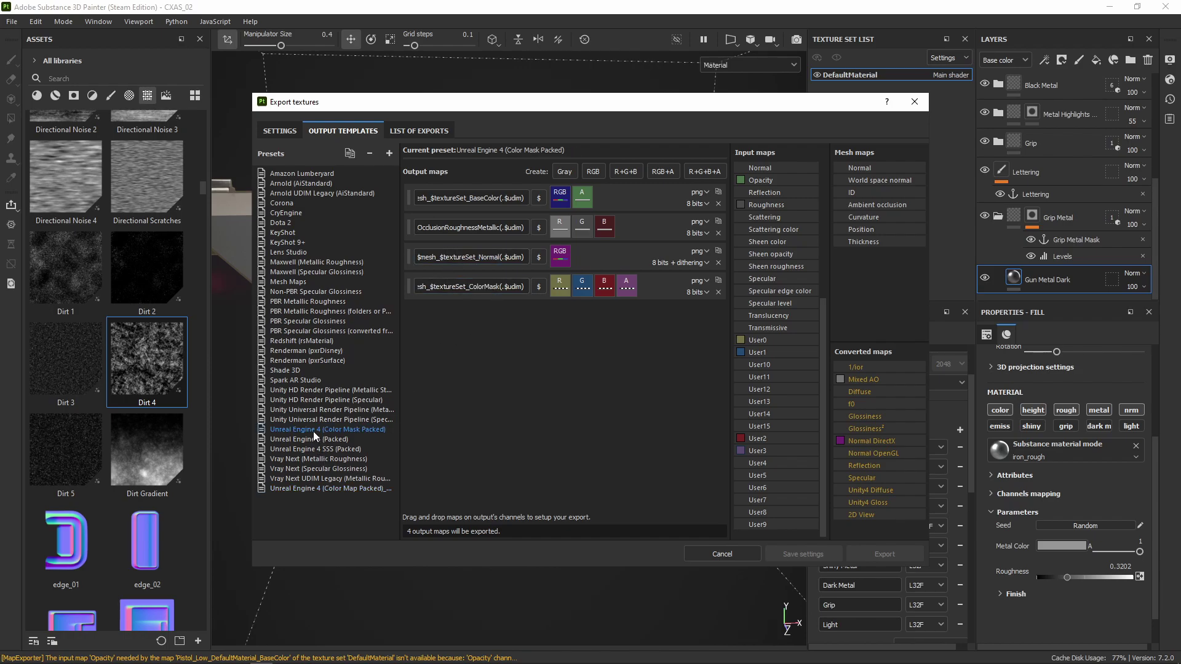
double_click(474, 287)
triple_click(472, 288)
click(313, 489)
triple_click(474, 287)
key(ctrl+v)
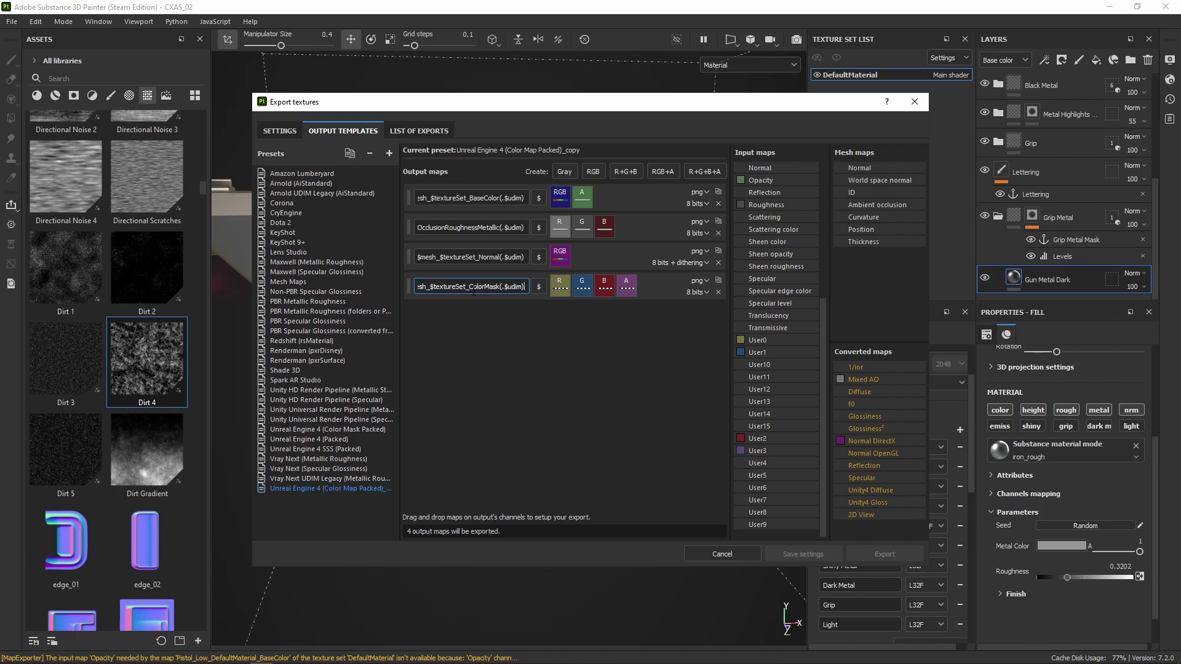
drag(419, 258, 440, 259)
click(470, 286)
drag(467, 286, 500, 289)
Step: Set the global output template for the export to Unreal Engine 4 (Color Mask Packed)
click(293, 131)
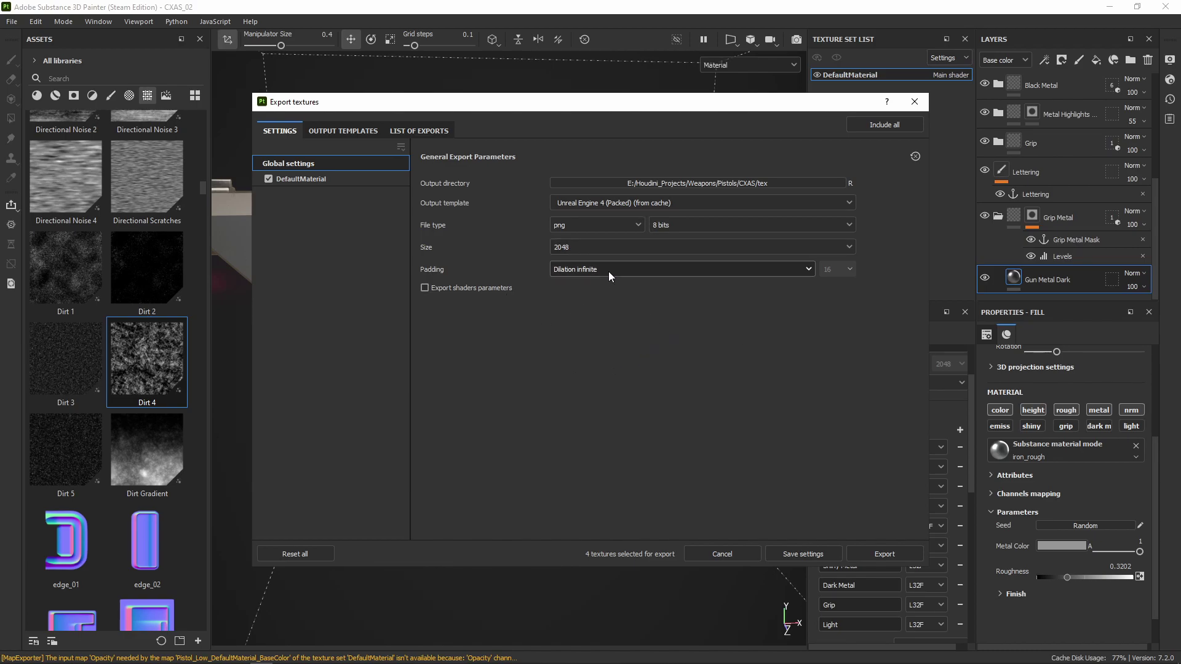
click(615, 202)
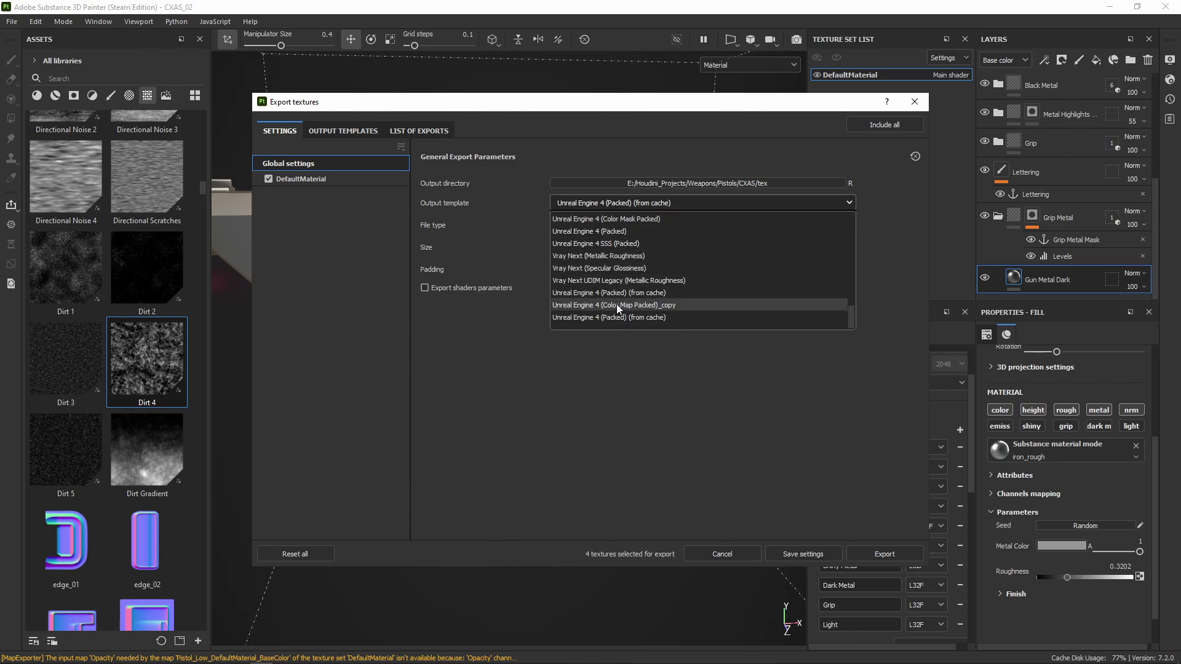
scroll(614, 271, up, 2)
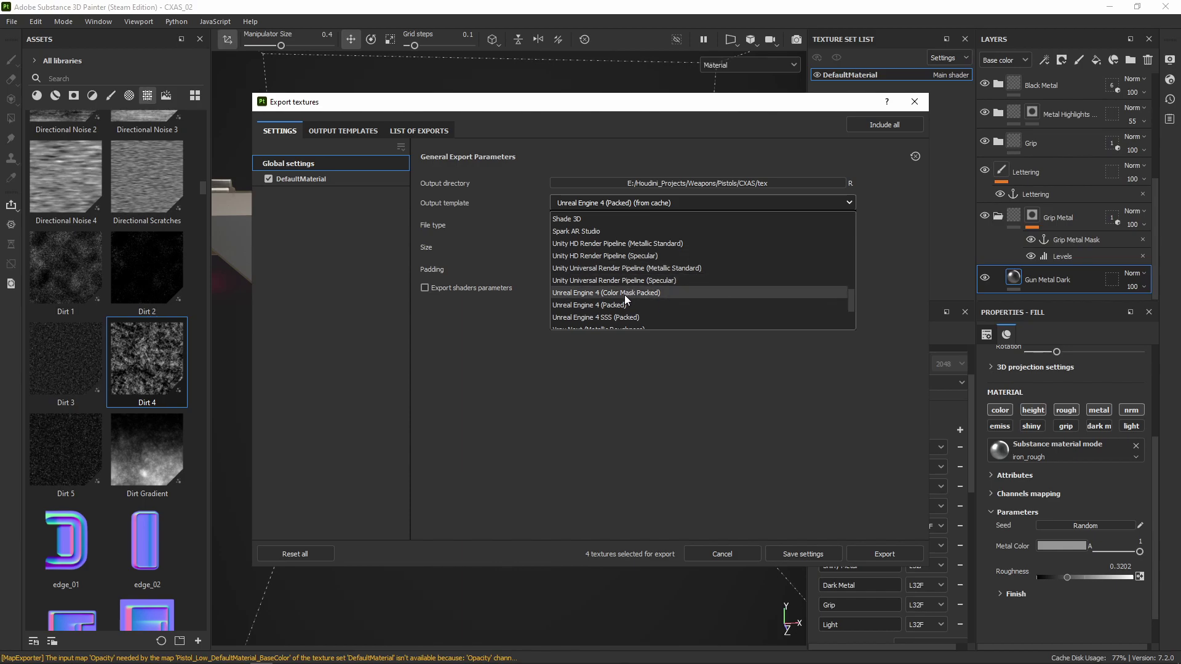
click(645, 293)
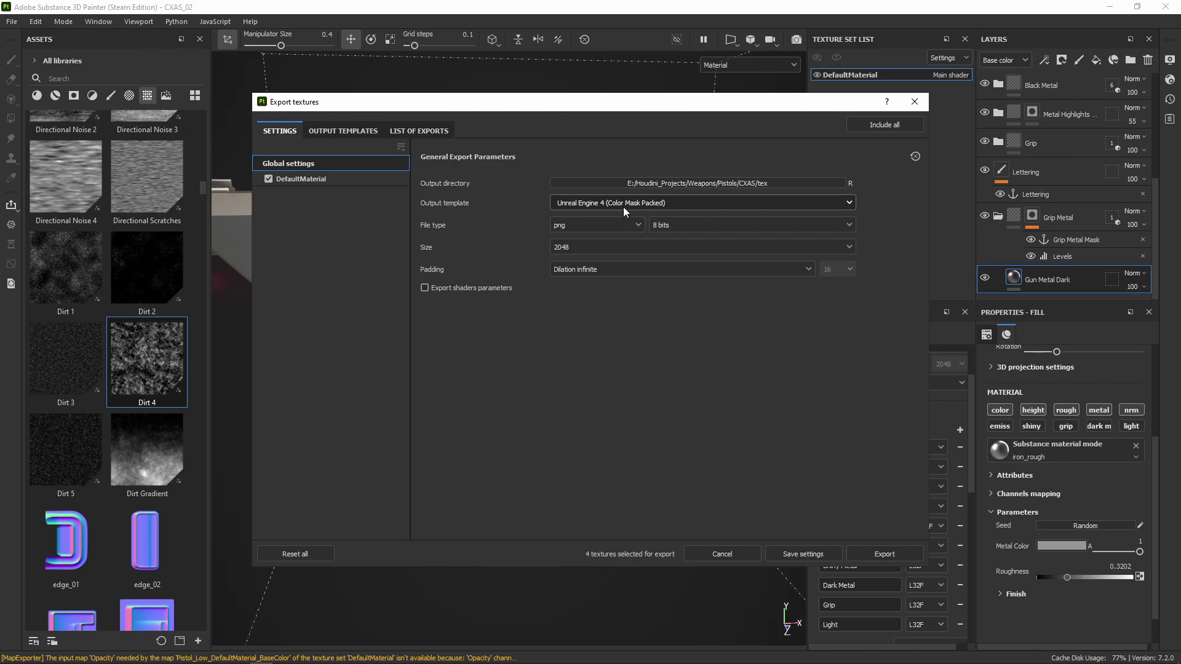
Step: Check the preset's output maps, export the pistol's four textures, and save the export settings
click(342, 131)
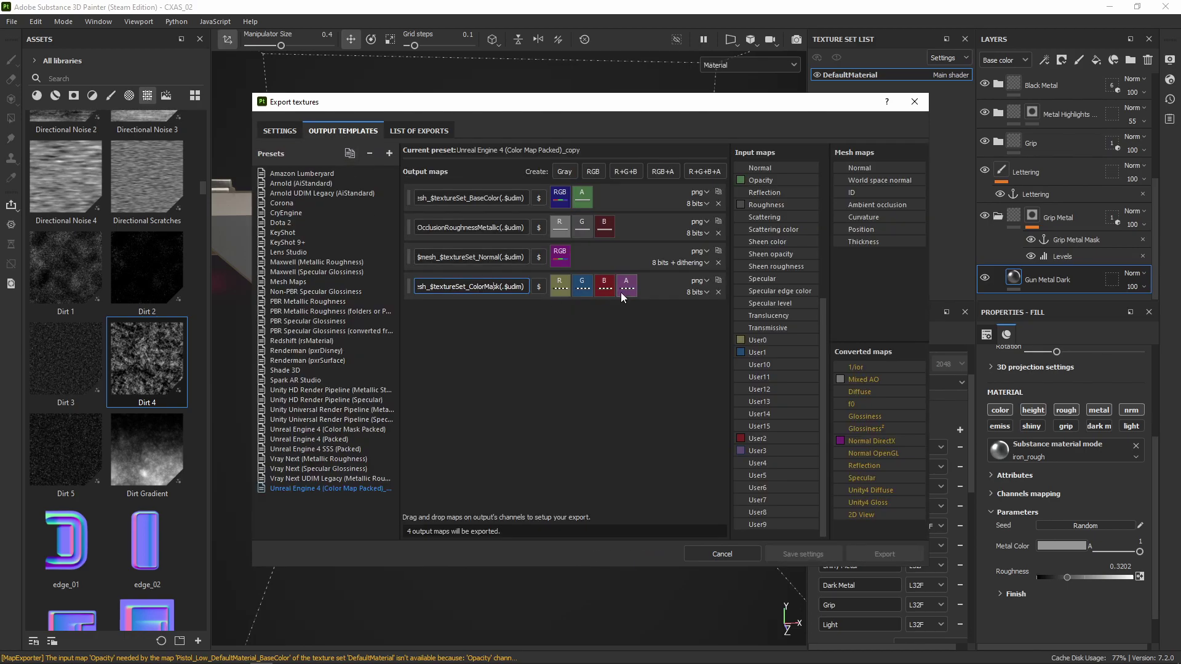
click(280, 131)
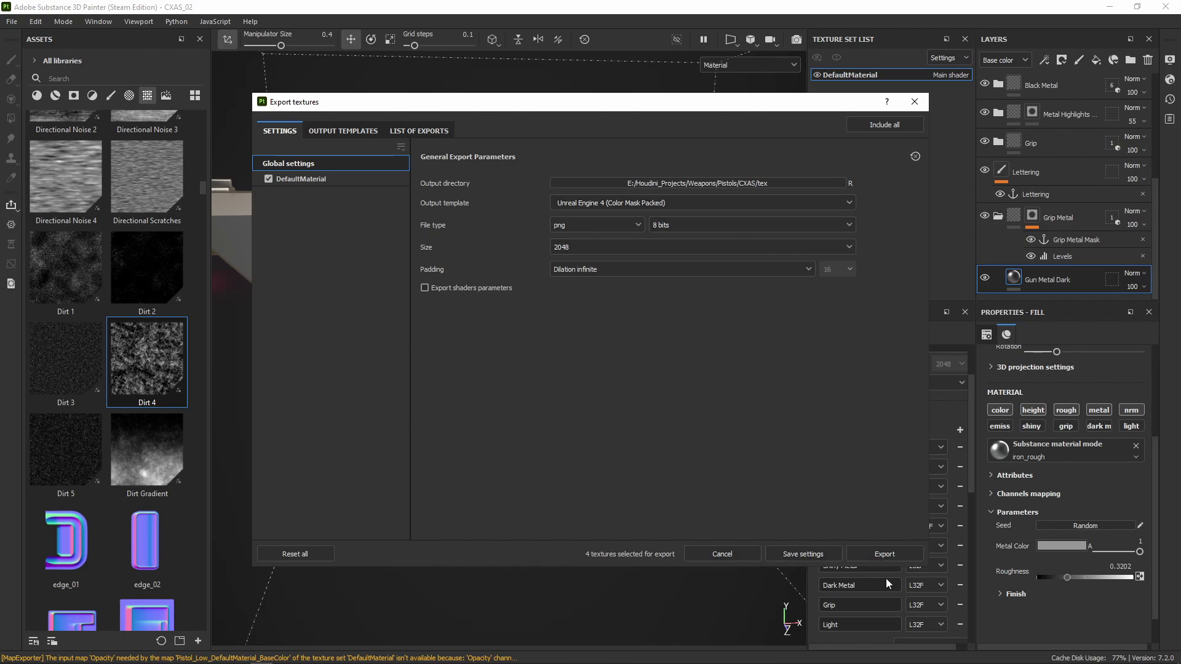
click(883, 554)
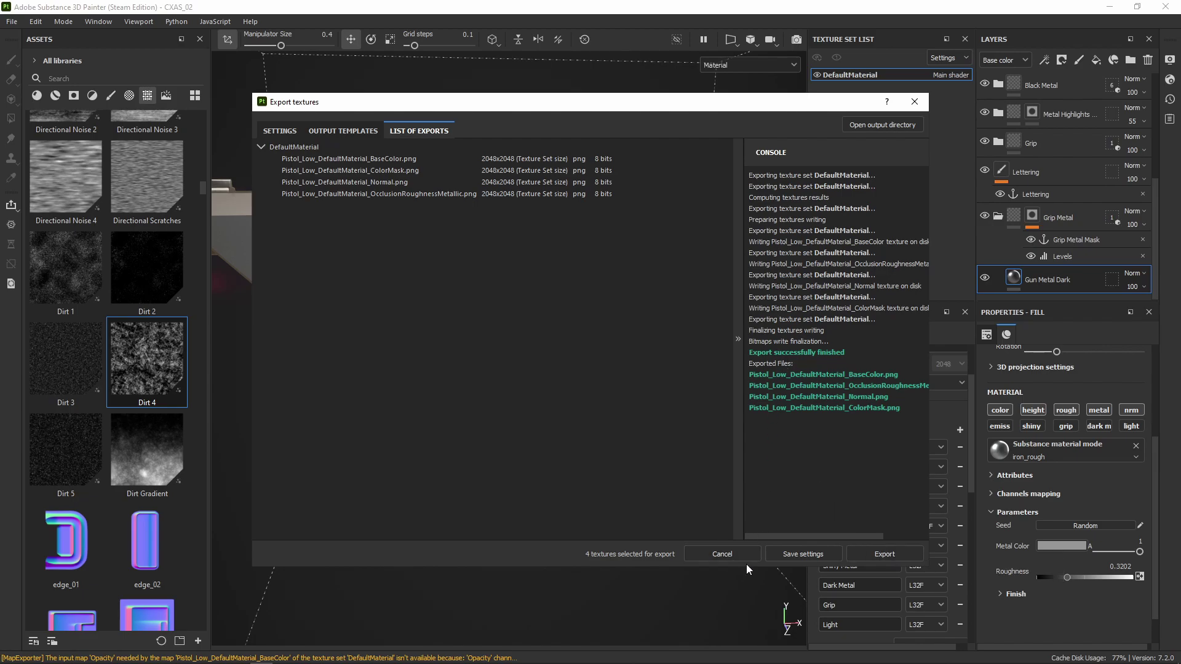
click(796, 555)
Step: Reopen the texture export settings, browse the CXAS folder through the output directory picker, and close both without choosing a folder or exporting
click(12, 21)
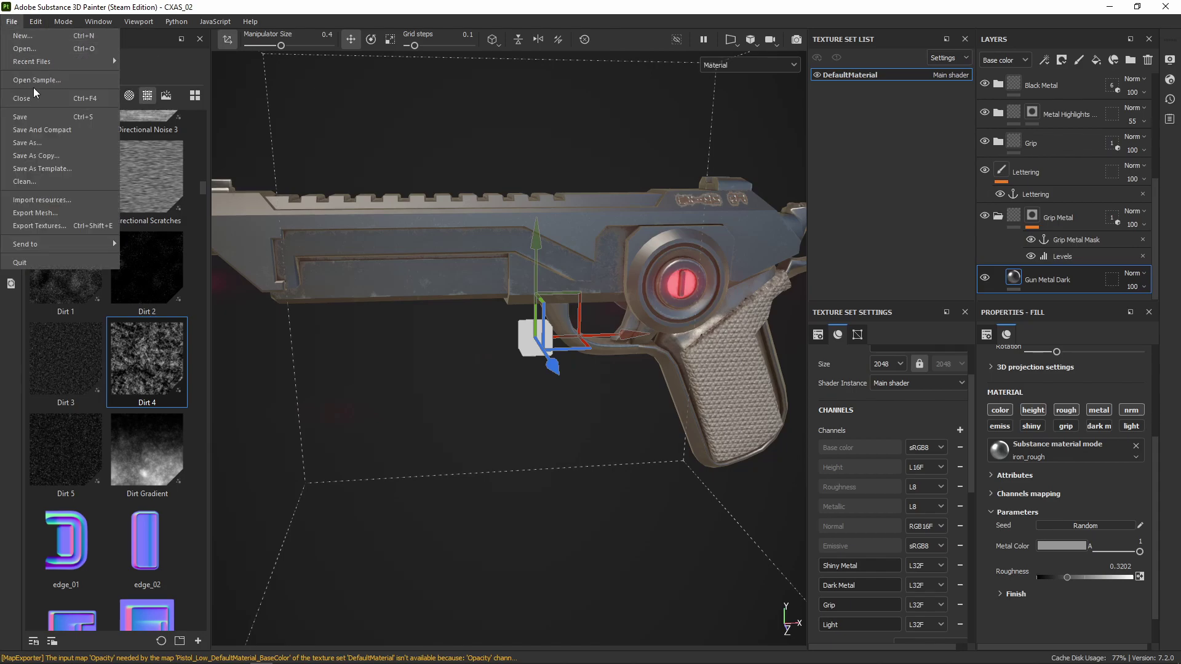
click(43, 225)
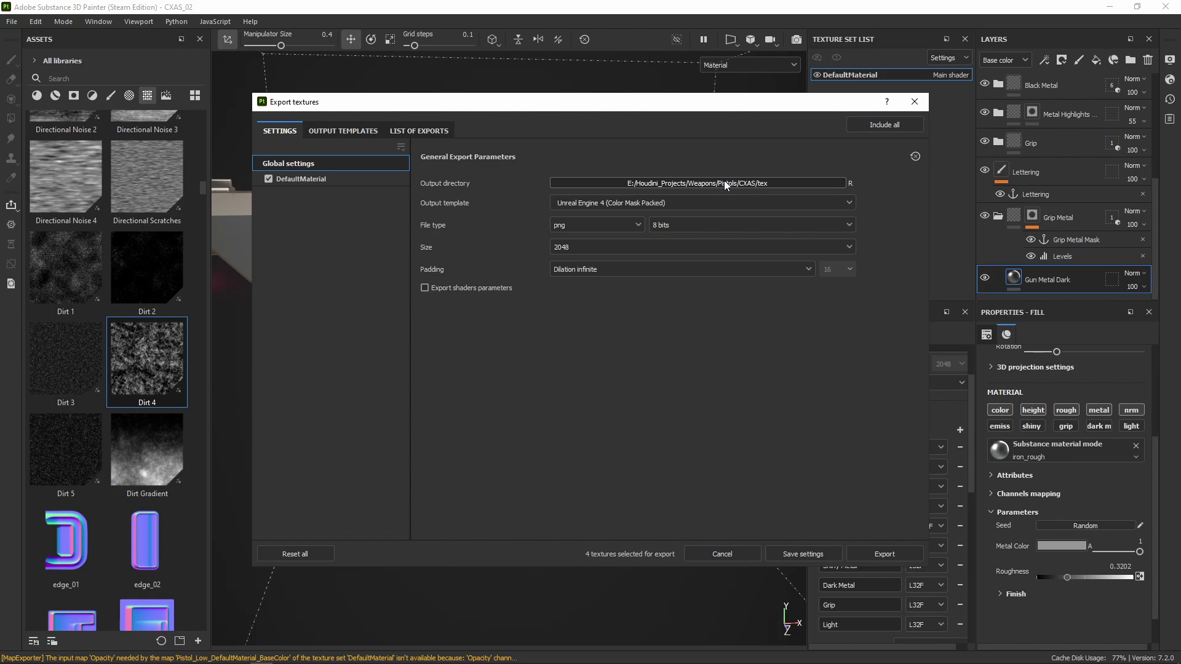
click(744, 184)
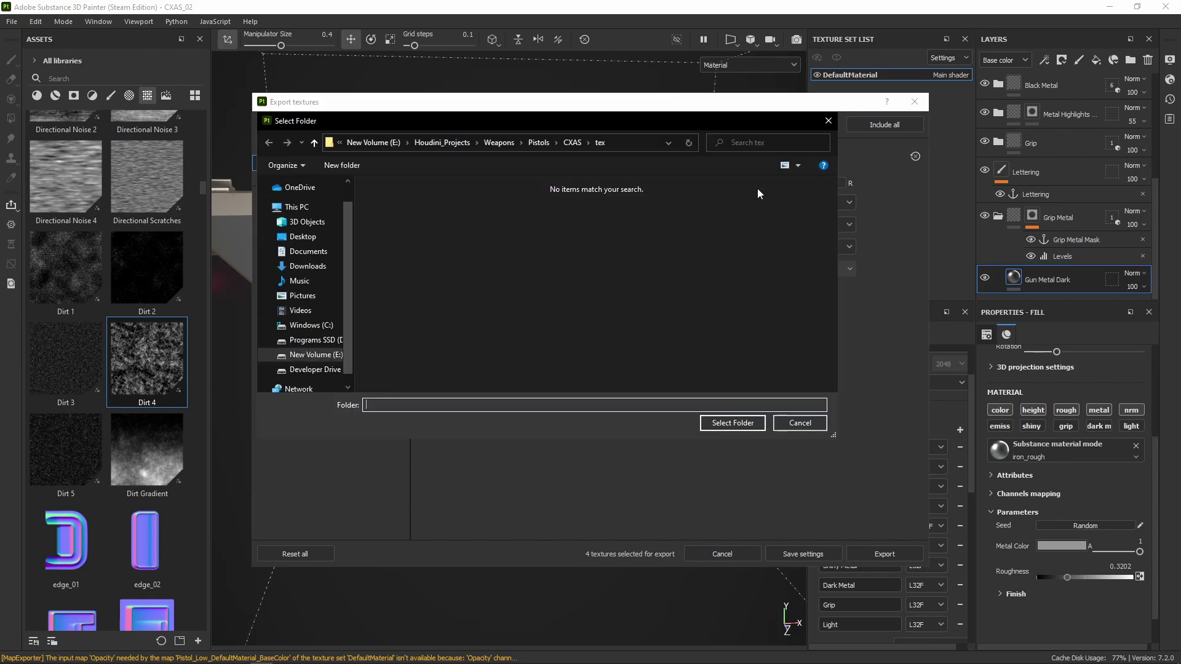
click(539, 143)
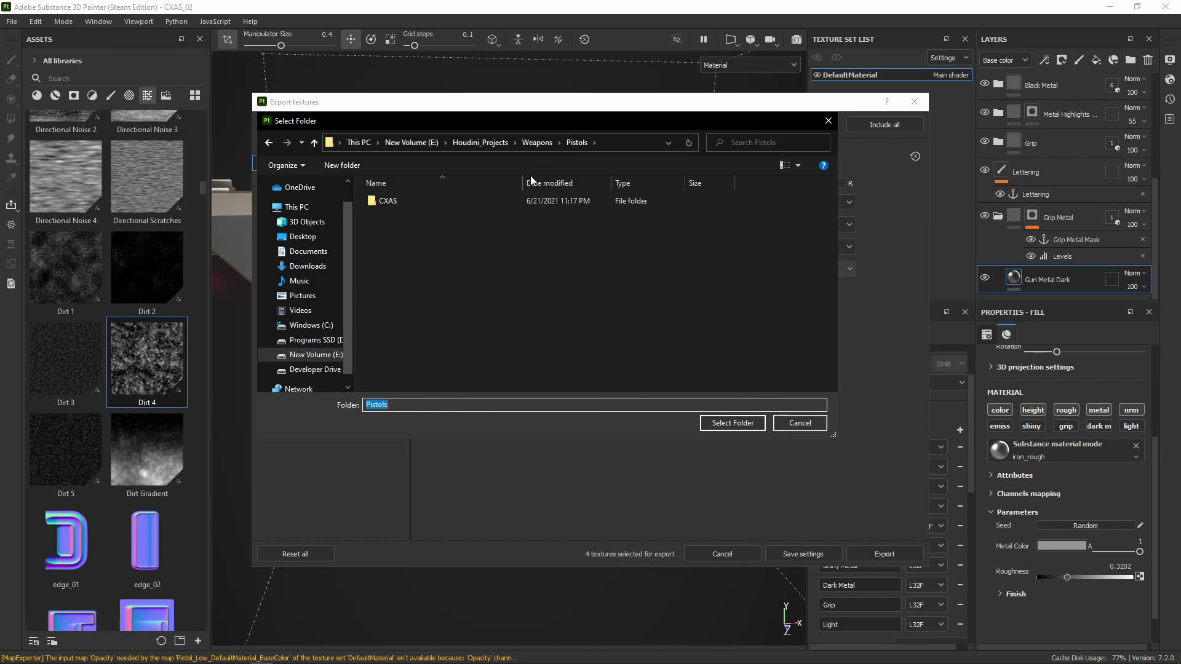
double_click(410, 205)
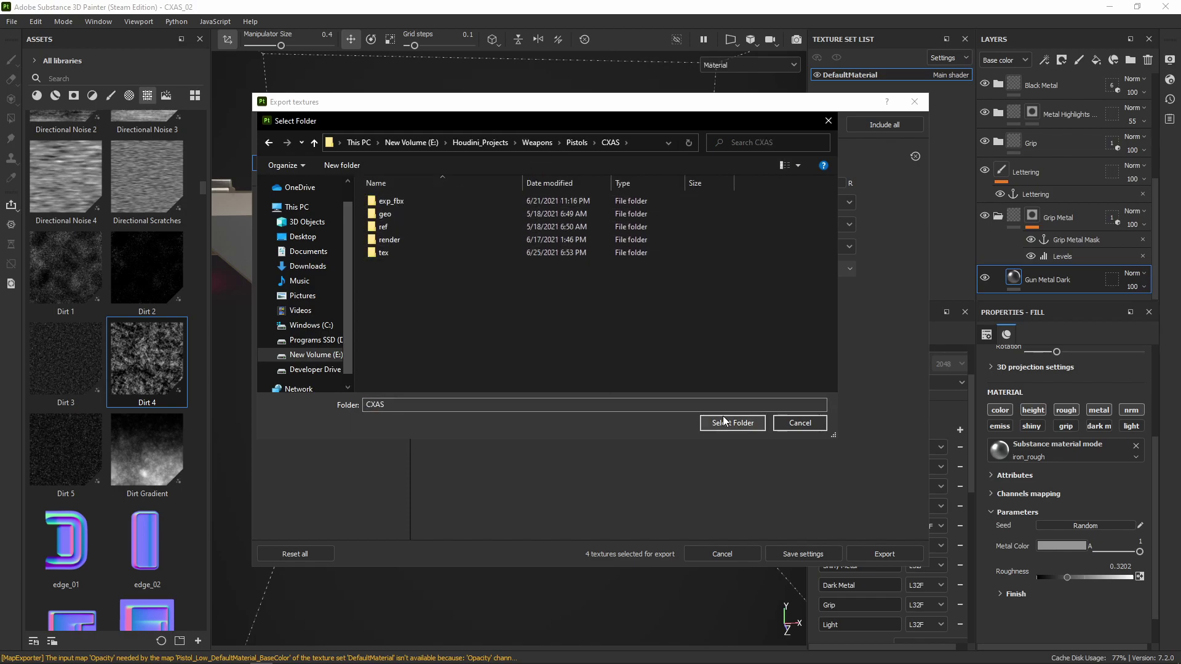
click(803, 427)
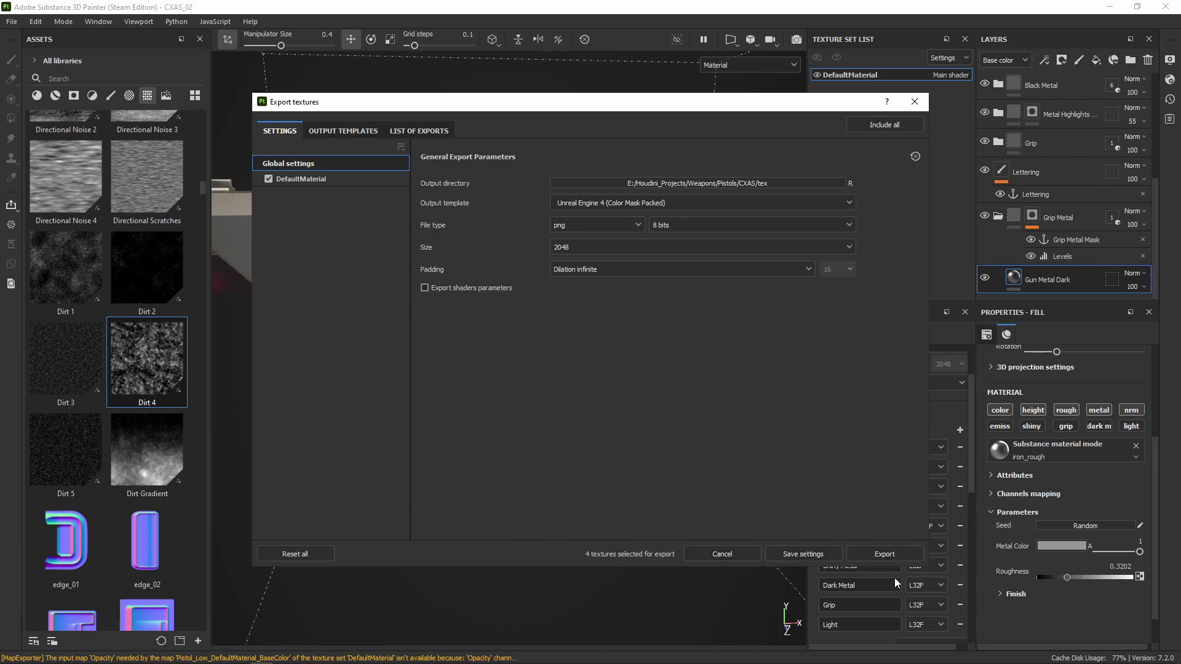
click(915, 102)
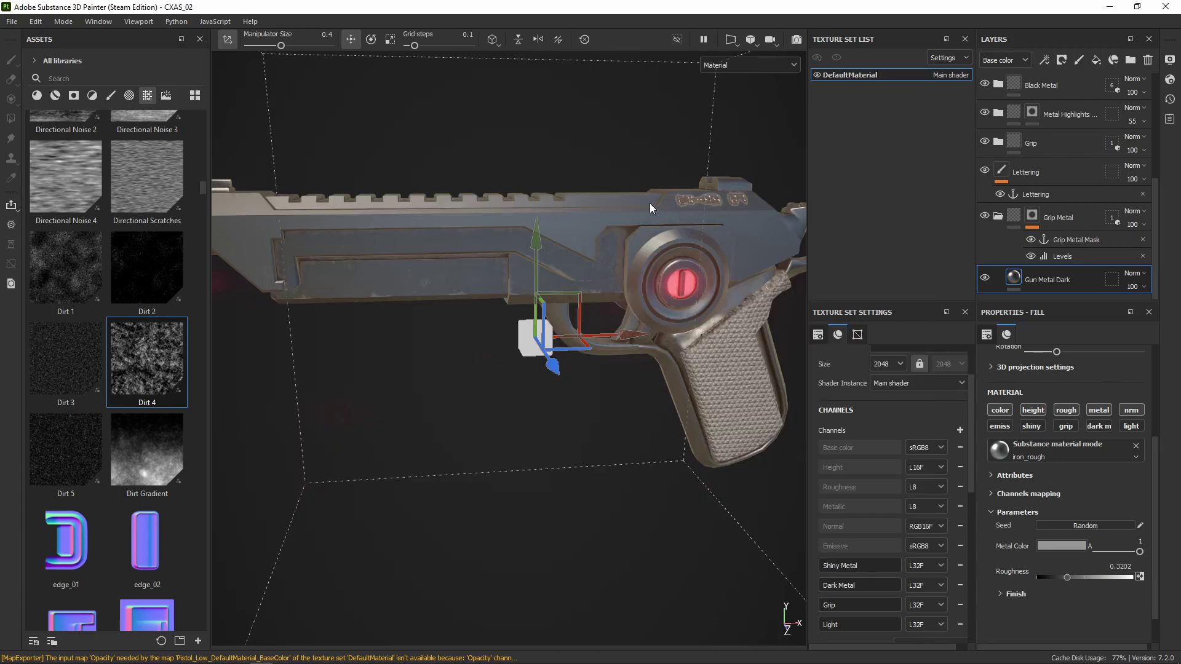